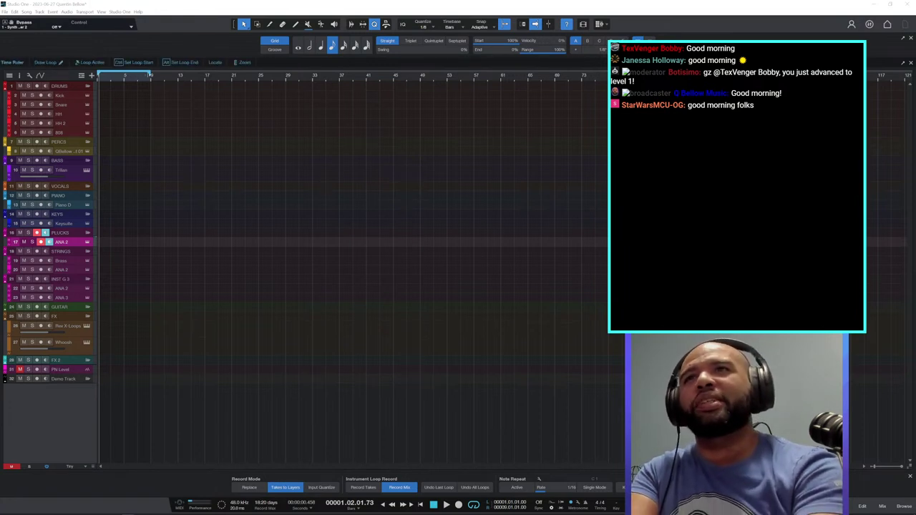
Zoom in the arrangement timeline and show the mixer, enlarged and with its channels at full width.
drag(129, 76, 254, 99)
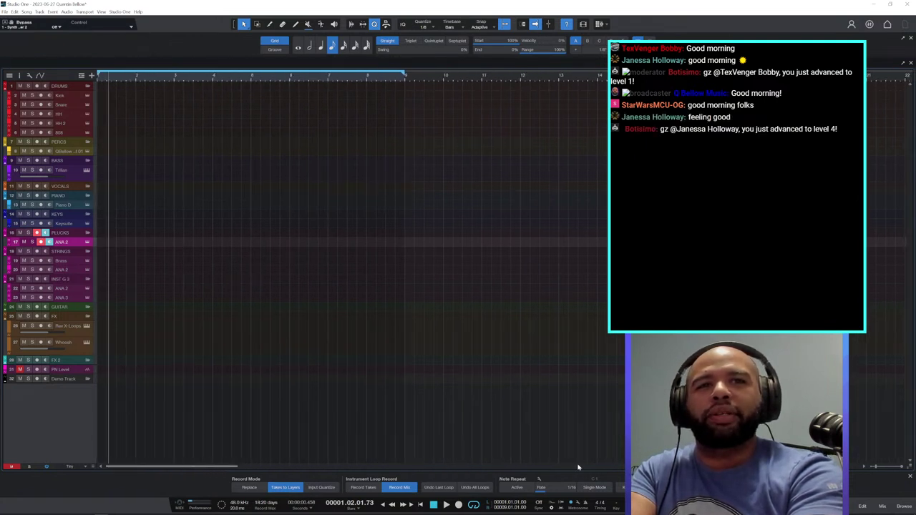
click(883, 507)
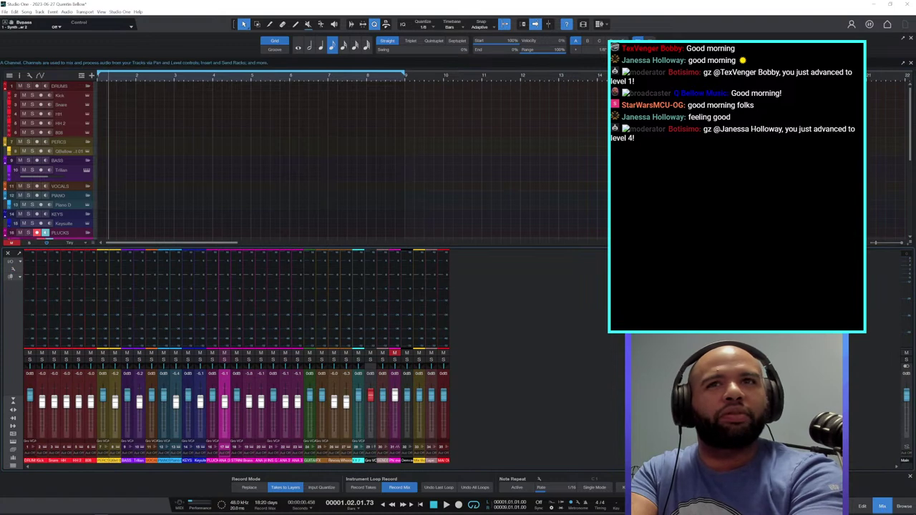
drag(603, 248, 602, 163)
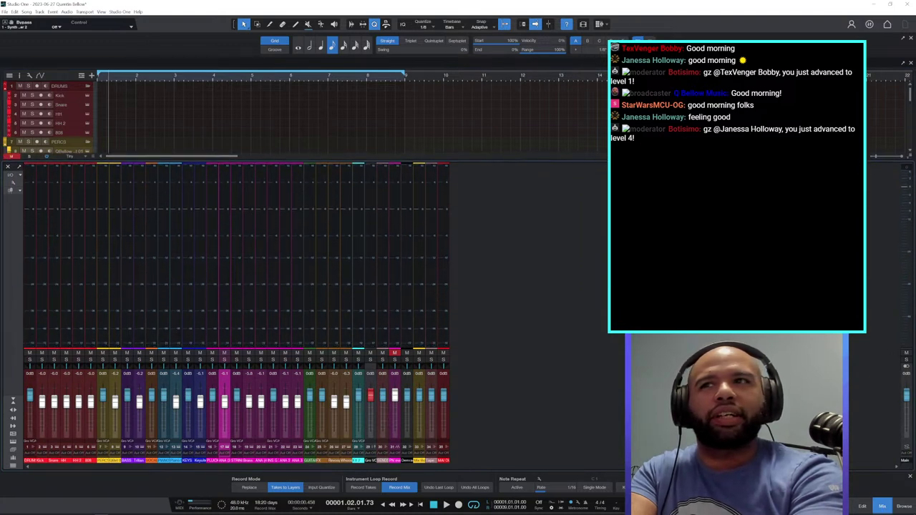
click(14, 408)
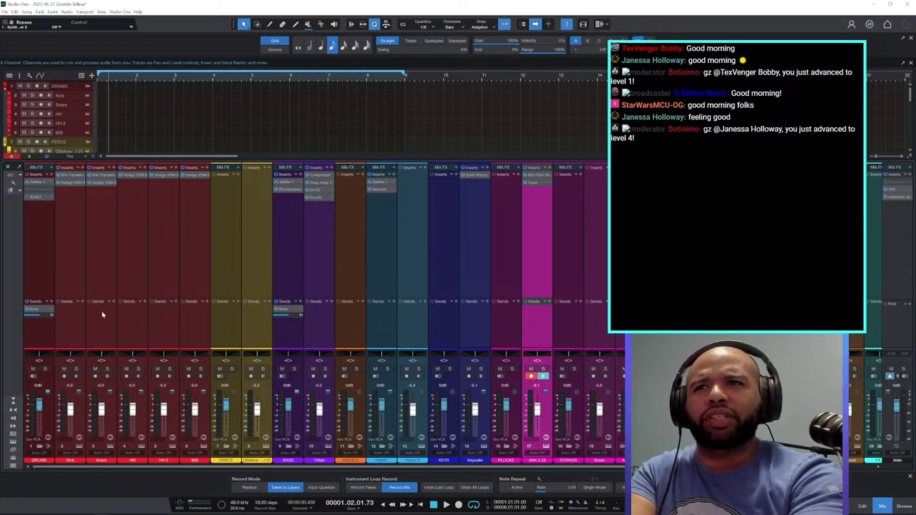
Collapse the DRUMS, PERCS, BASS, PIANO, KEYS, PLUCKS, STRINGS and INST G 3 folders in the mixer.
click(42, 447)
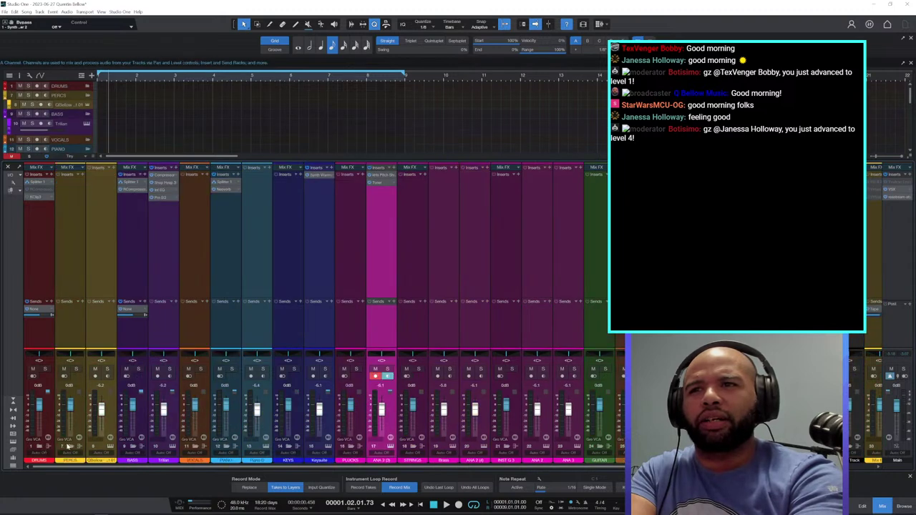
click(70, 448)
click(102, 448)
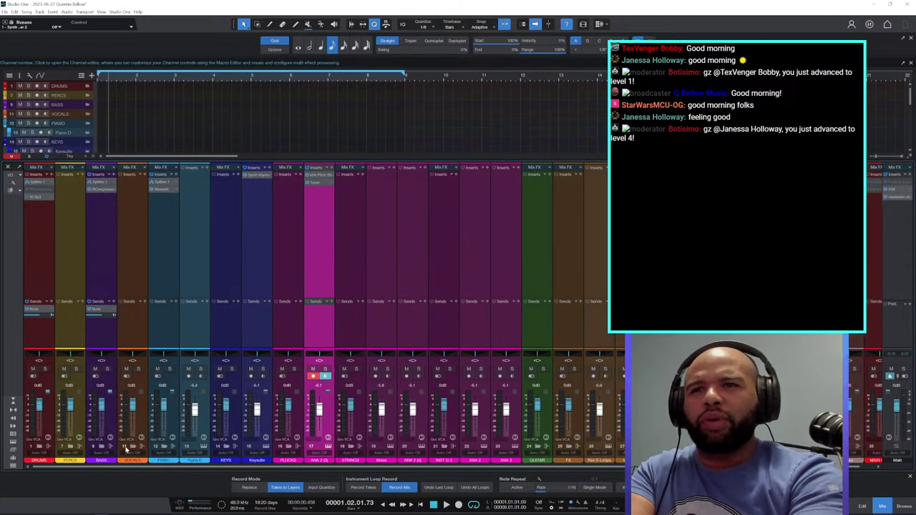
click(164, 447)
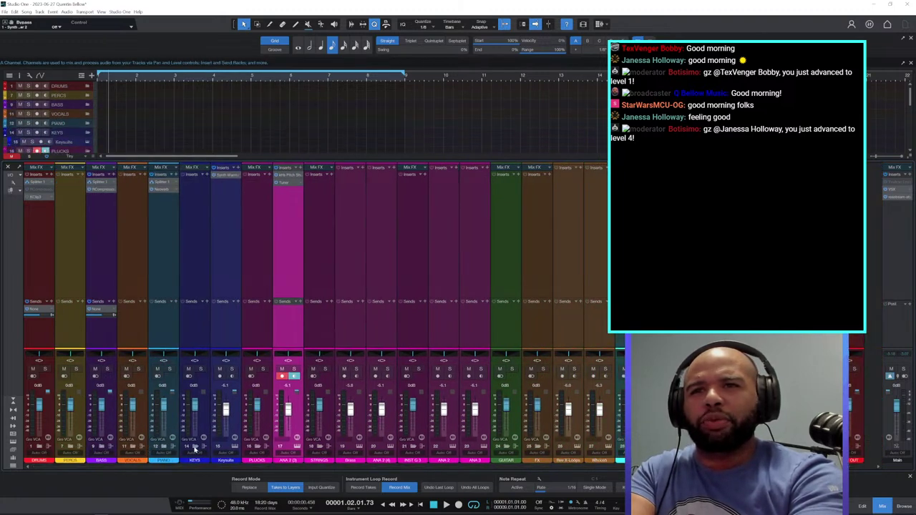
click(194, 448)
click(229, 448)
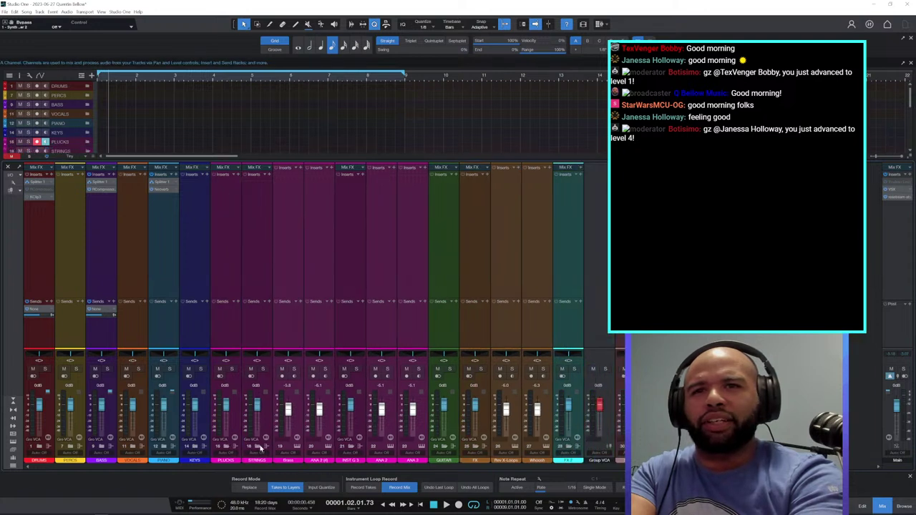
click(259, 448)
click(289, 448)
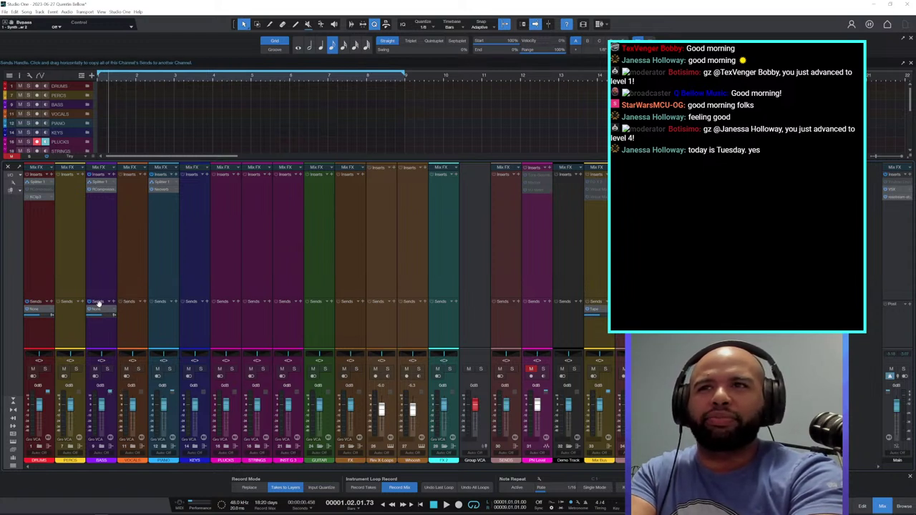
Enlarge the Sends area of the folder channels and expand the DRUMS and PERCS folders in the mixer.
drag(100, 300, 101, 279)
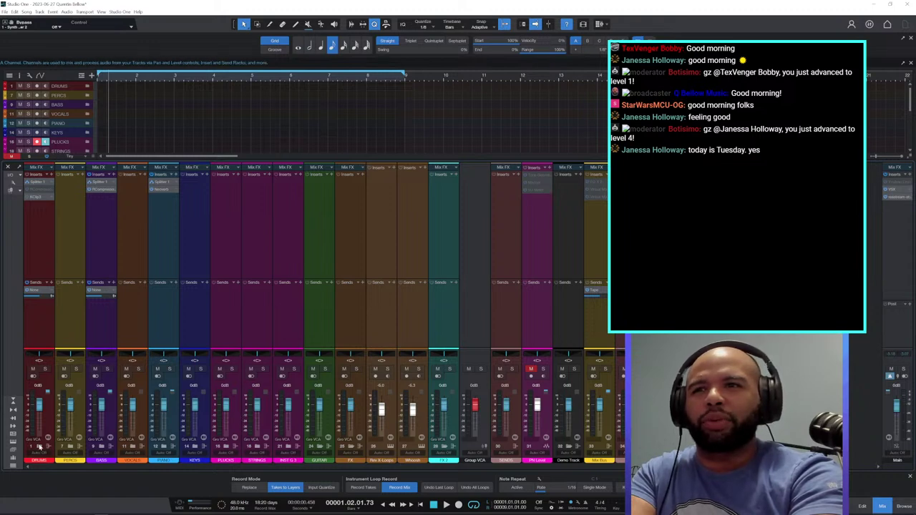
click(40, 447)
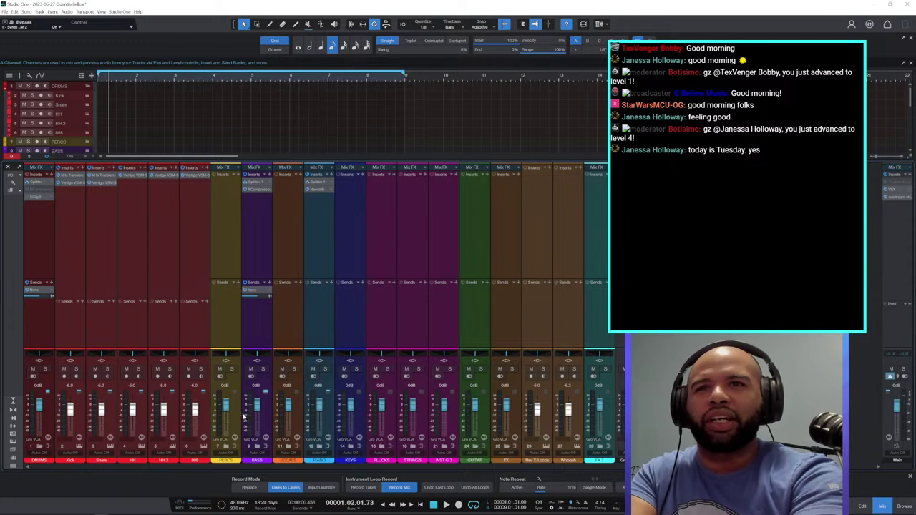
click(226, 447)
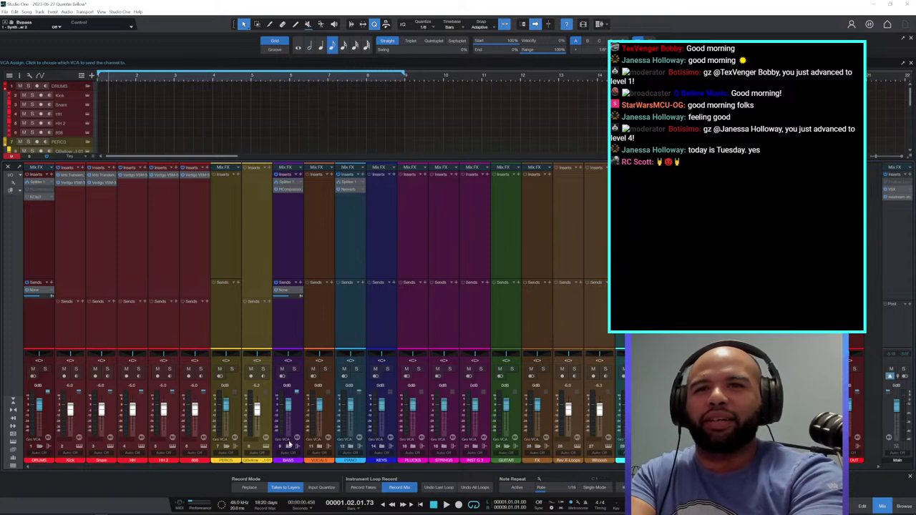
Open the percussion kit in Impact XT, audition its cabasa, claves, timbale, agogo and other pads, and close the instrument window.
click(289, 445)
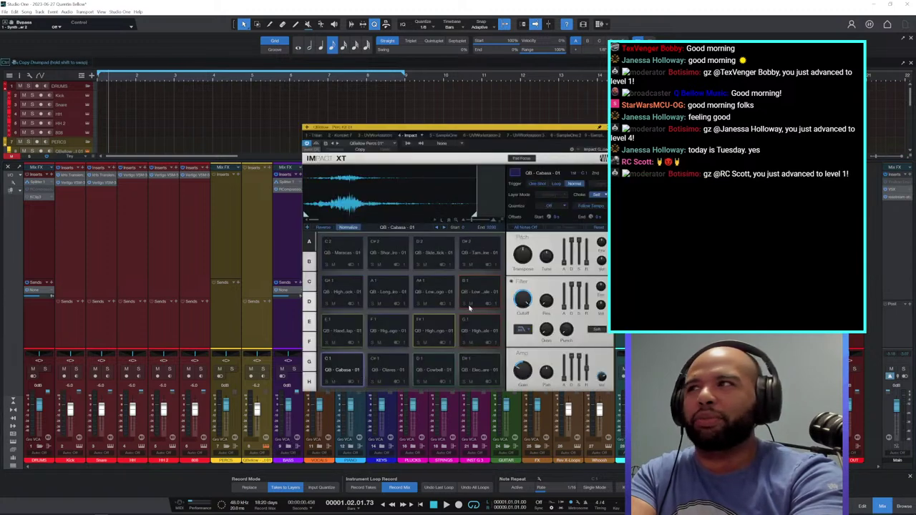
click(423, 335)
click(392, 335)
click(377, 371)
click(353, 372)
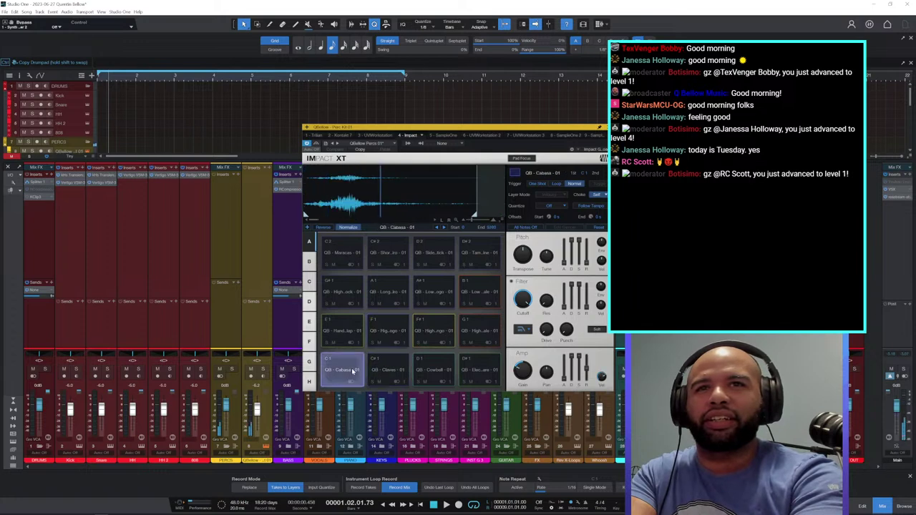
click(358, 336)
click(478, 332)
click(476, 291)
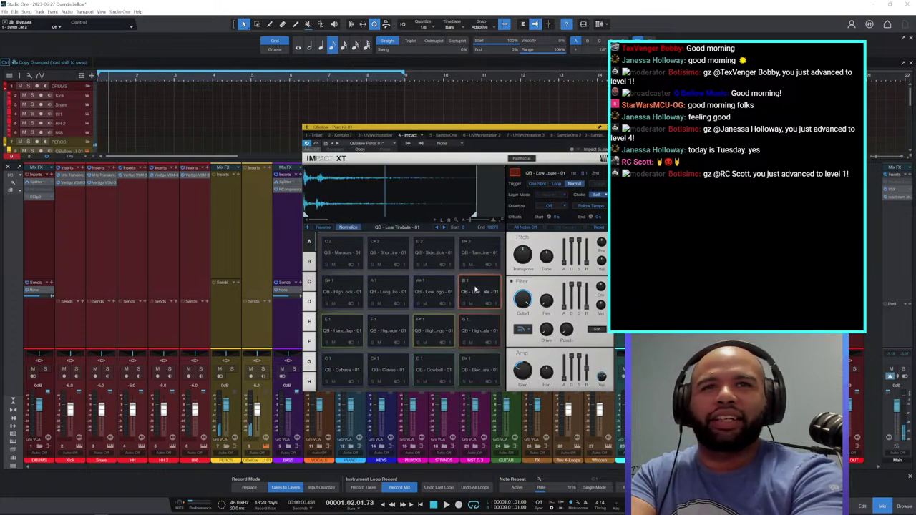
click(417, 297)
click(402, 296)
click(438, 293)
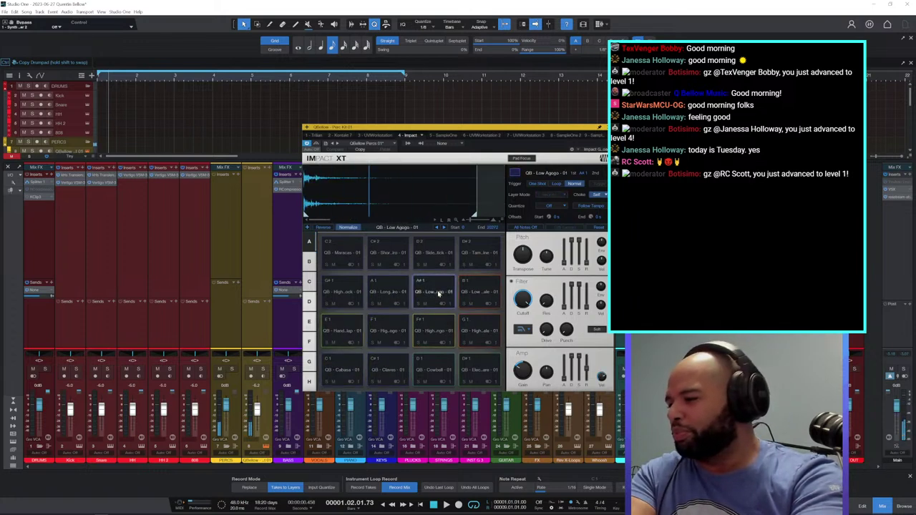
click(436, 299)
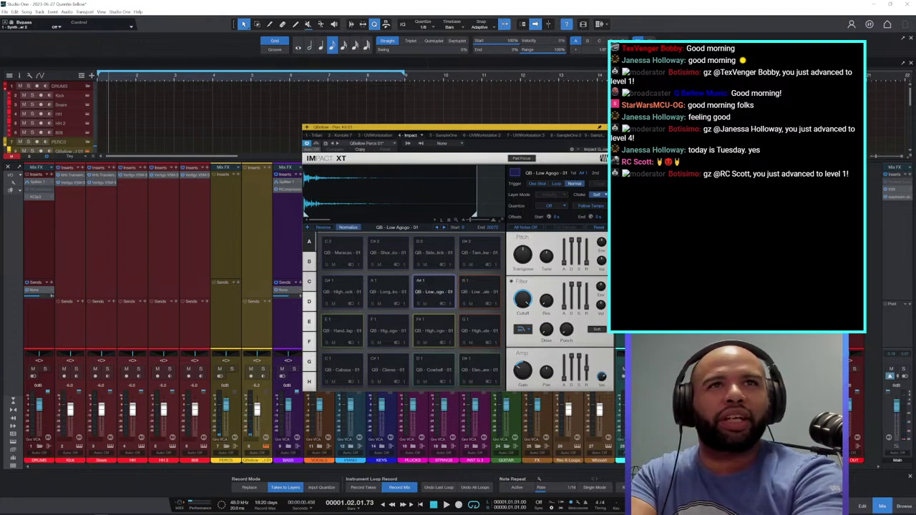
click(610, 128)
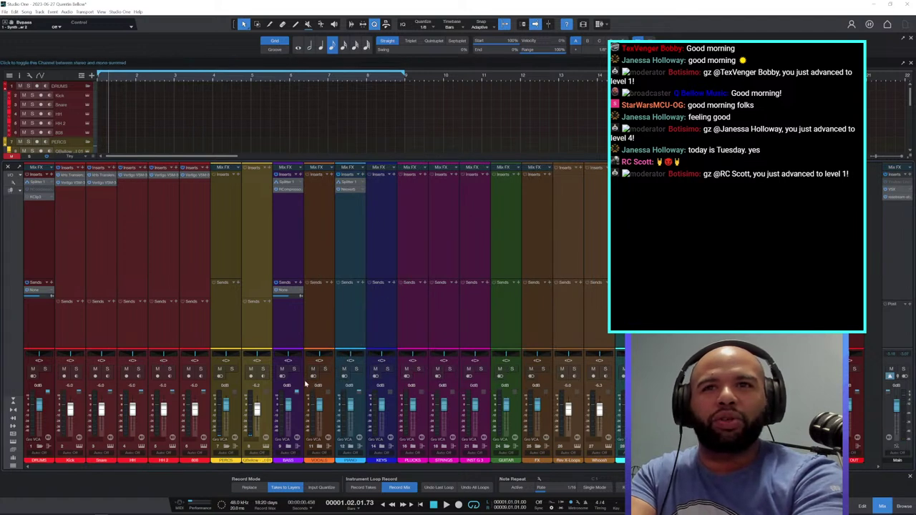
Expand the BASS, PIANO and KEYS folders in the mixer and select the Trilian, Piano D and Keysuite channels in turn.
click(289, 447)
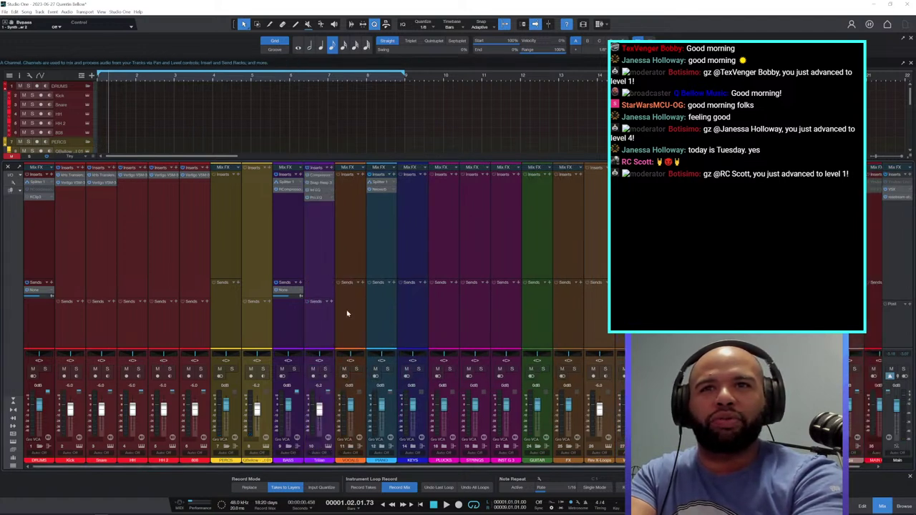
click(326, 265)
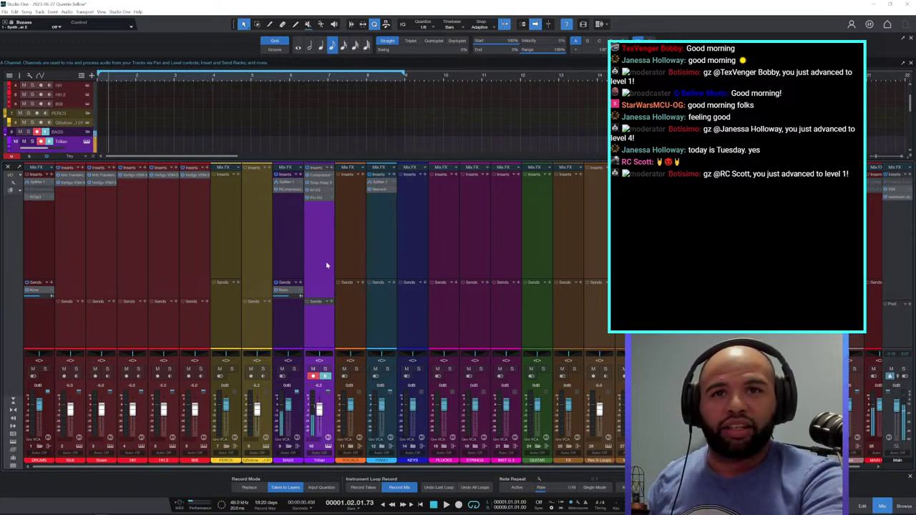
click(413, 321)
click(382, 319)
click(381, 447)
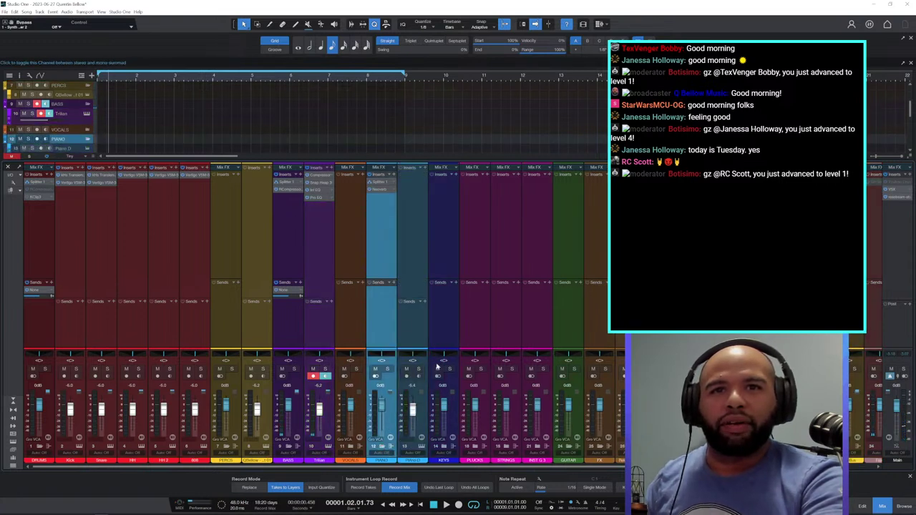
click(400, 252)
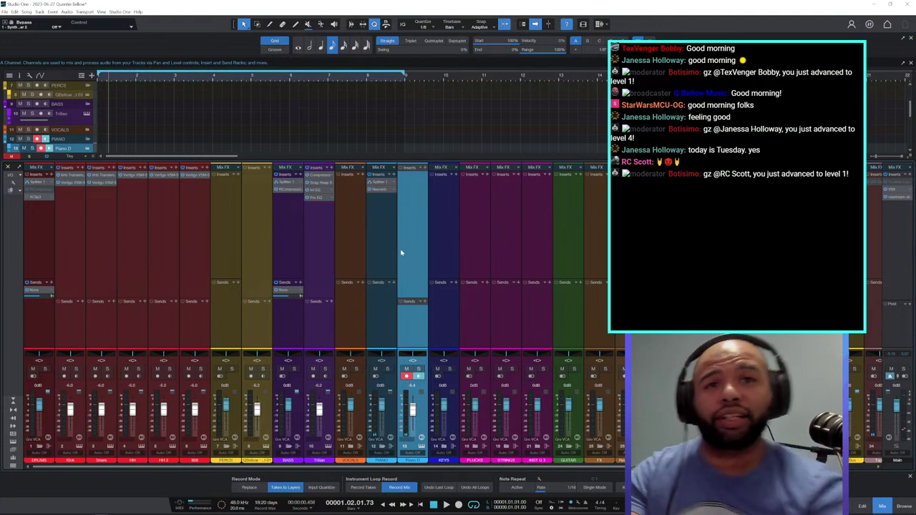
click(443, 446)
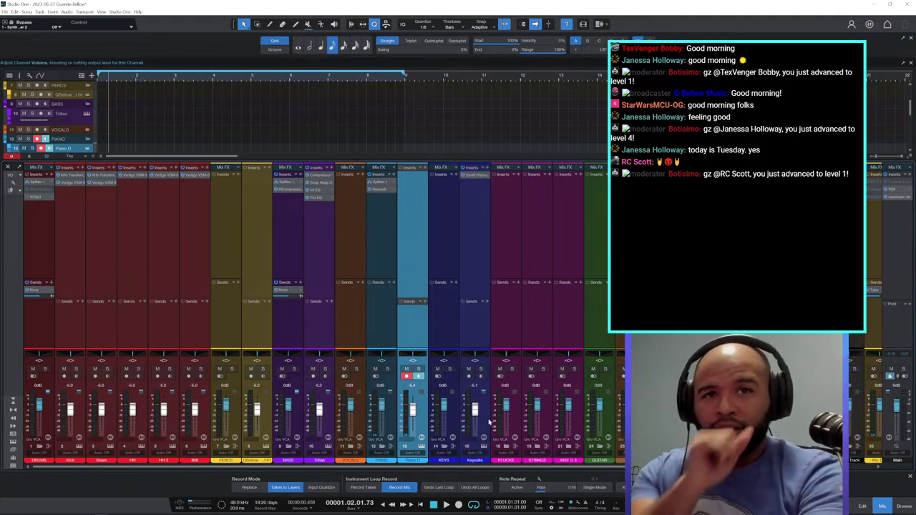
click(475, 264)
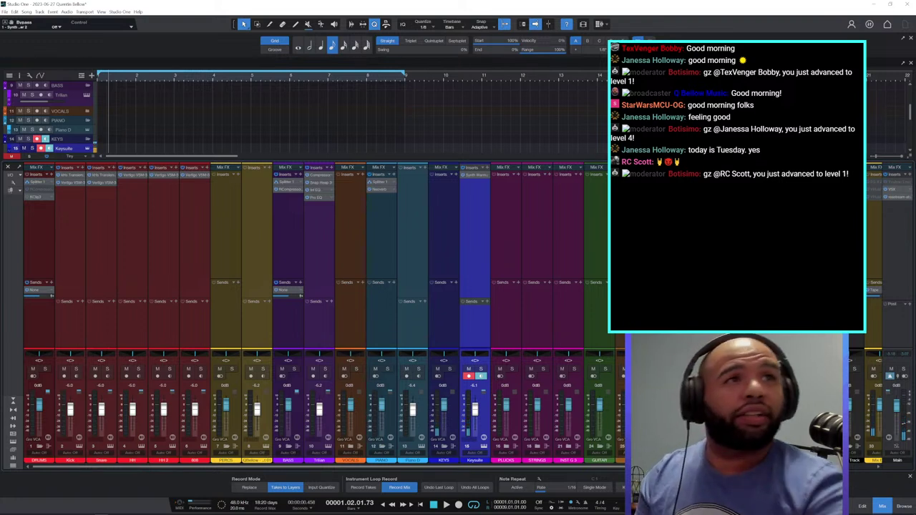
Open the ReaStream insert on the Main channel to check its audio sending settings.
click(894, 199)
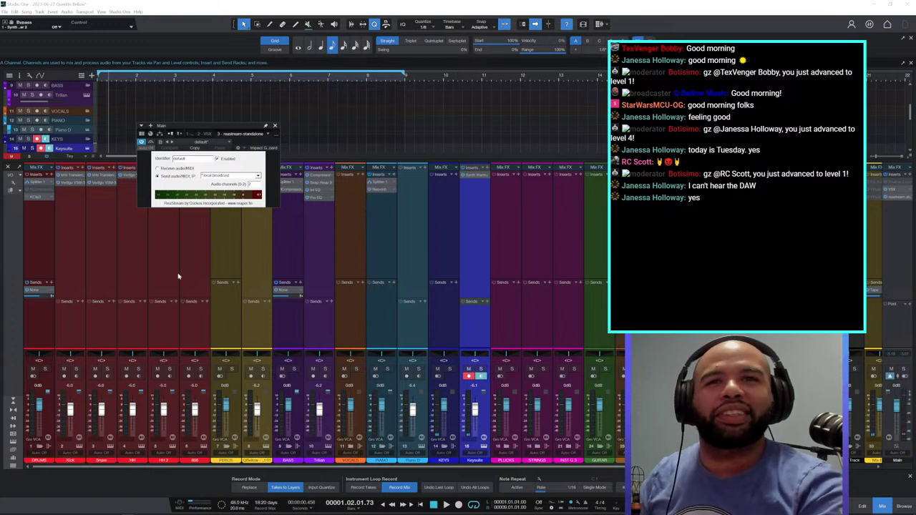
Set the Piano D channel's volume to 0 dB, close its channel editor and hide the mixer.
double_click(420, 335)
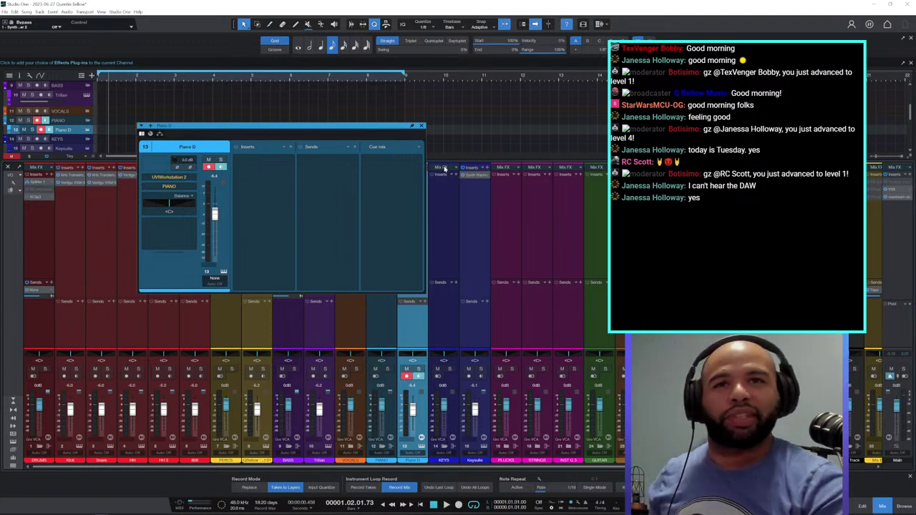
click(421, 126)
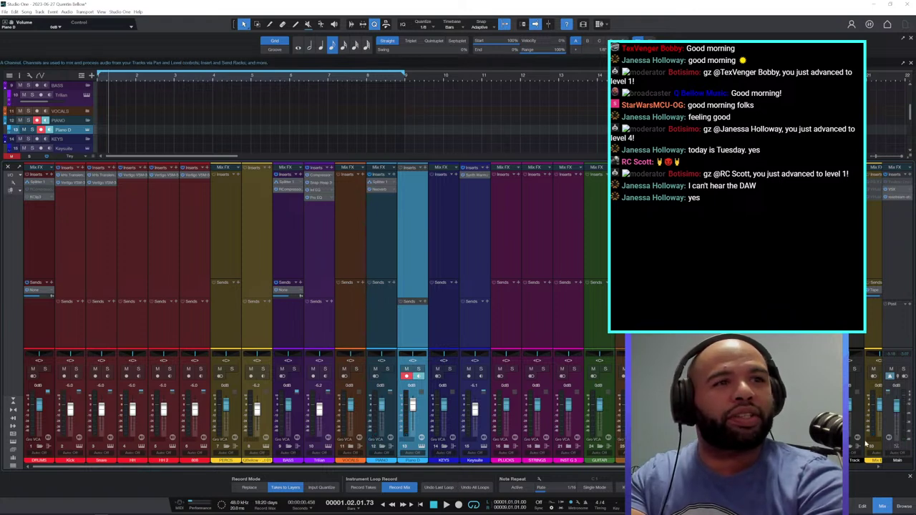
click(882, 507)
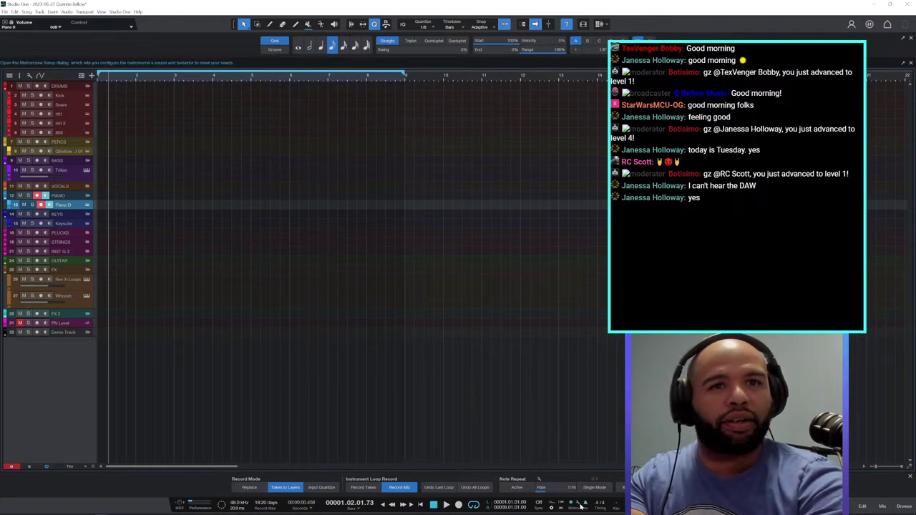
Play the empty looped section to check that the metronome is audible, and stop playback.
click(444, 505)
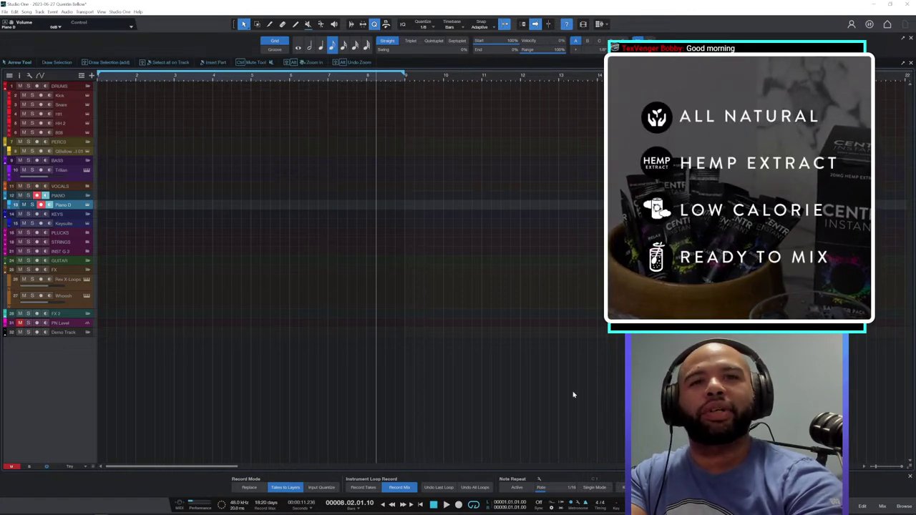
click(434, 505)
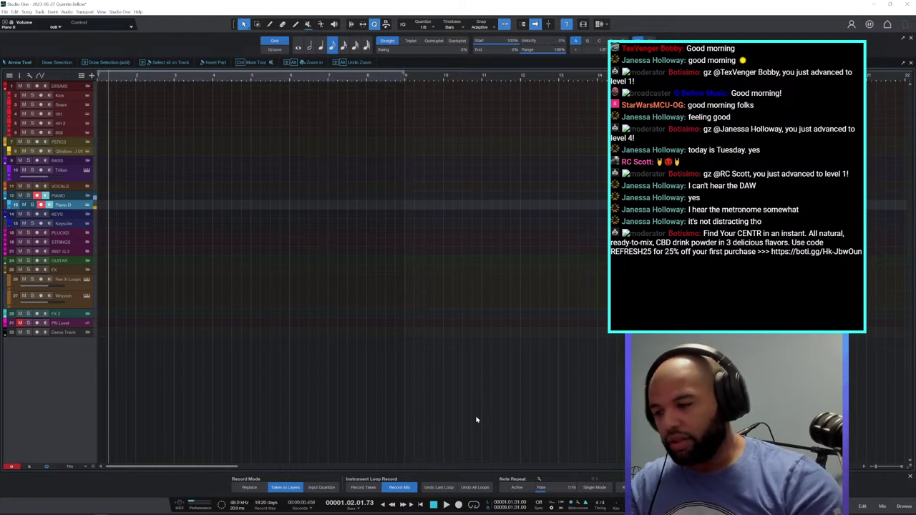
Record a piano performance on the Piano D track from bar 1 to about bar 17.
key(space)
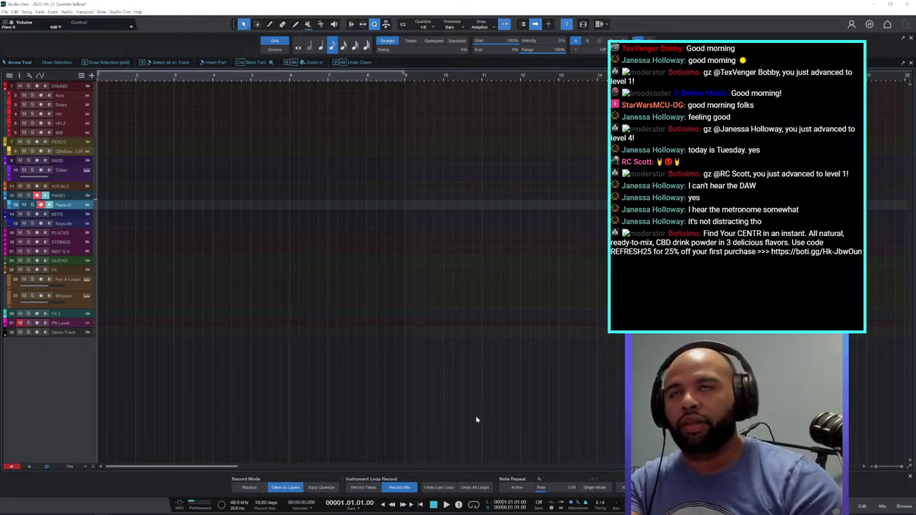
key(KP_Multiply)
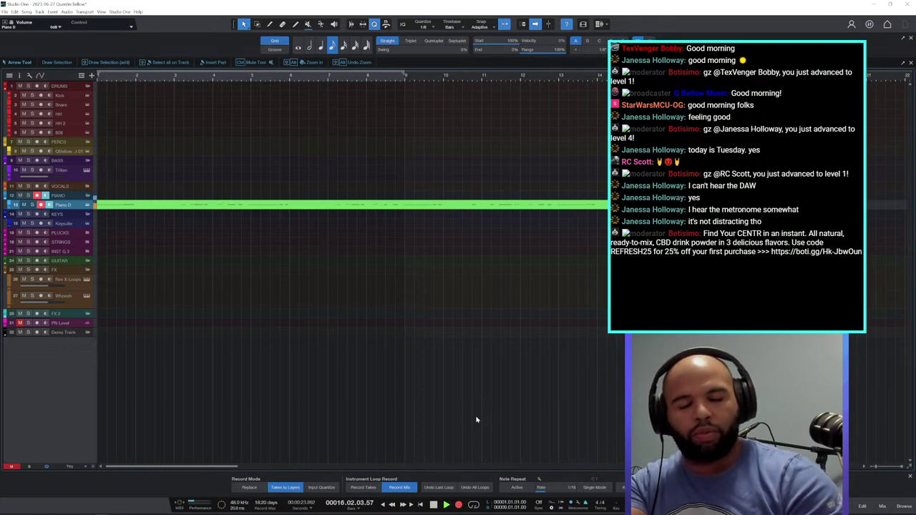
key(space)
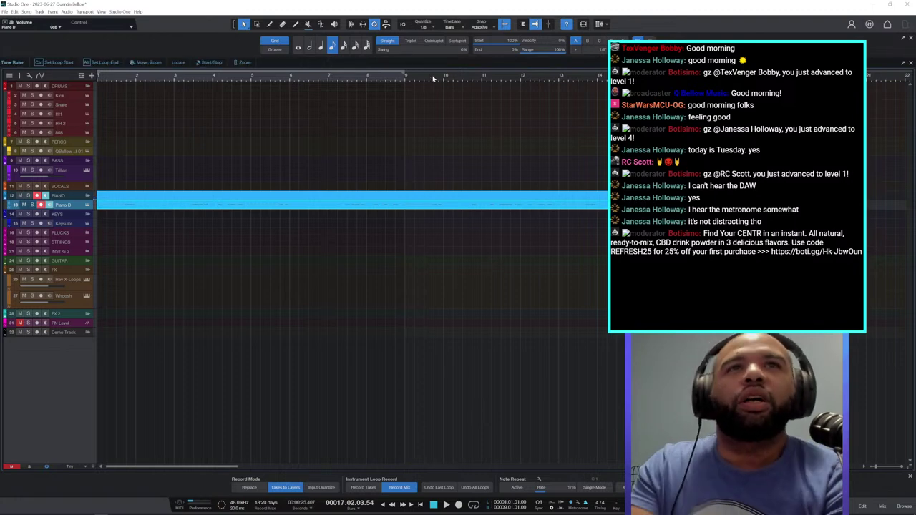
Zoom out the timeline to show the whole piano recording and place the playback cursor at bar 7.
drag(433, 78, 297, 78)
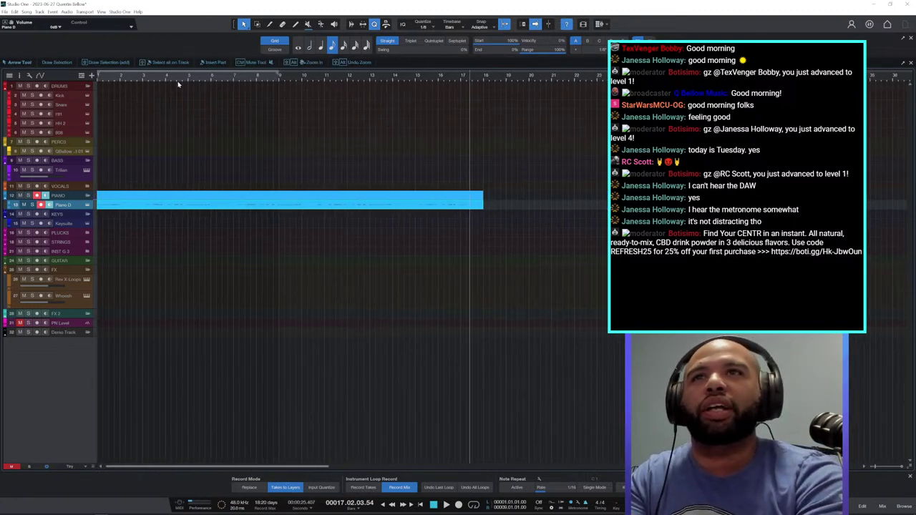
drag(172, 84, 200, 83)
click(226, 82)
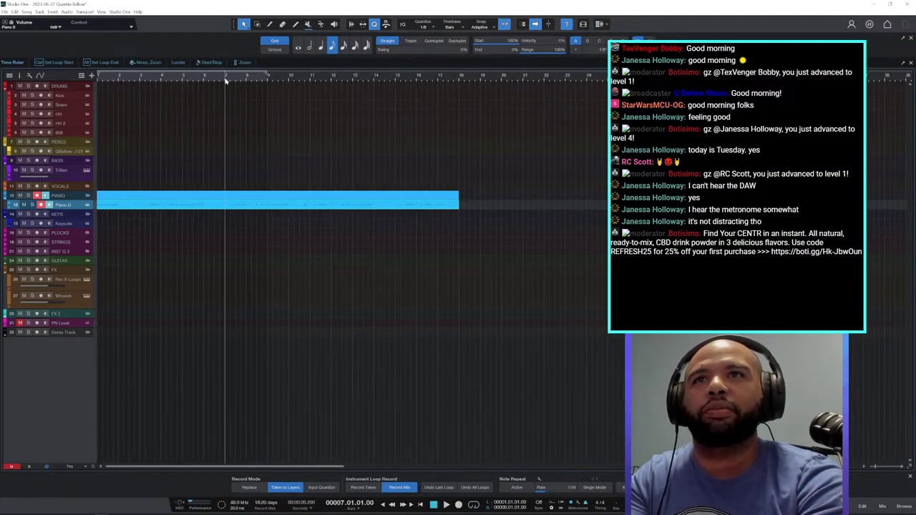
Play the piano recording from bar 7 and split it just before bar 9.
key(space)
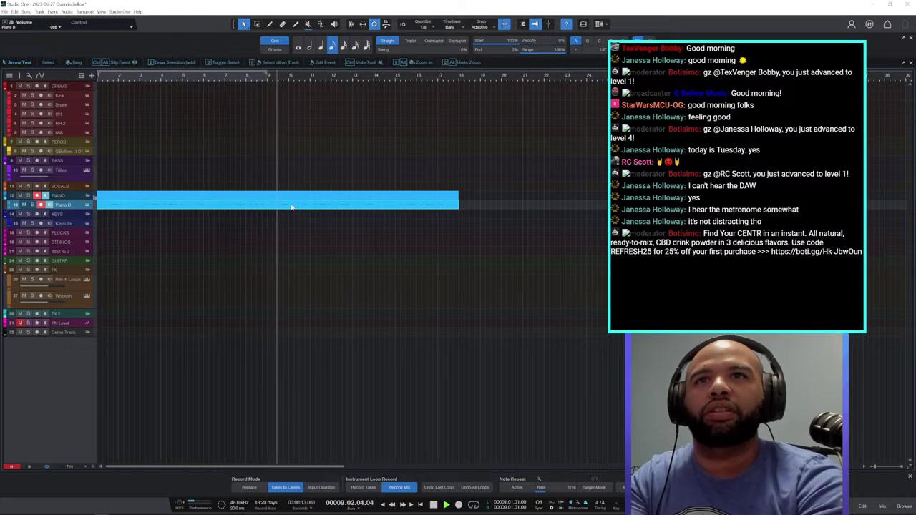
key(space)
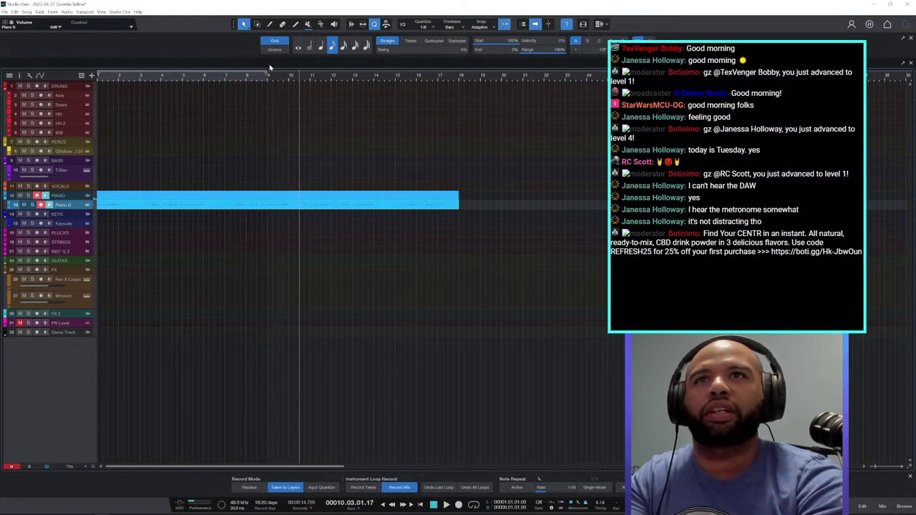
drag(276, 81, 297, 94)
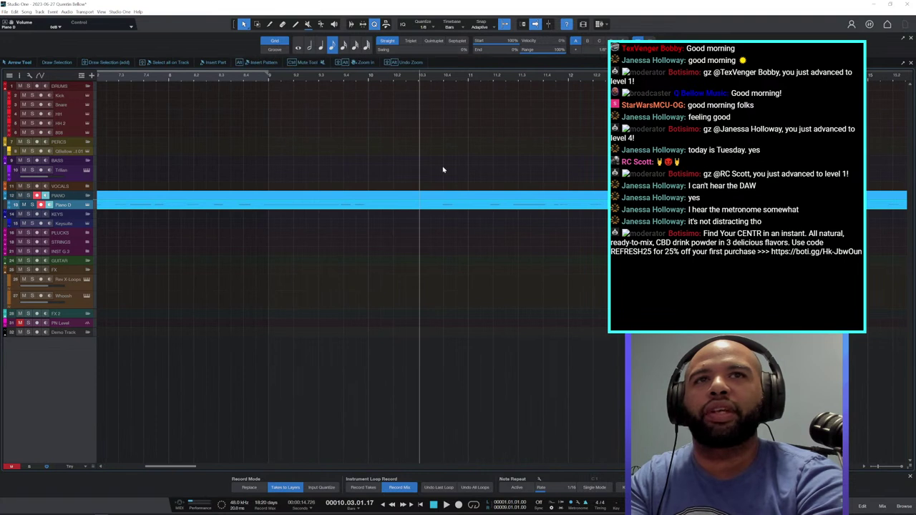
key(3)
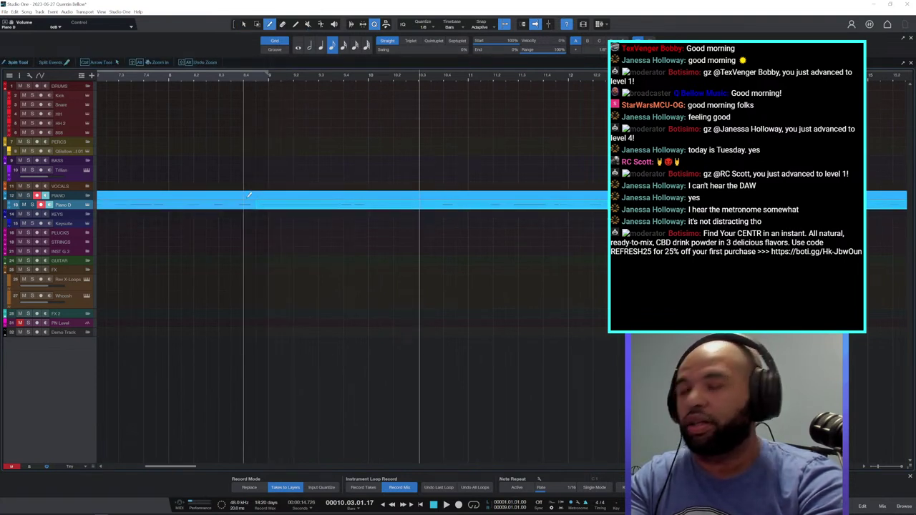
key(1)
Move the first piece of the piano recording to about bar 24 and the second piece to bar 1.
drag(219, 76, 237, 66)
drag(127, 205, 367, 197)
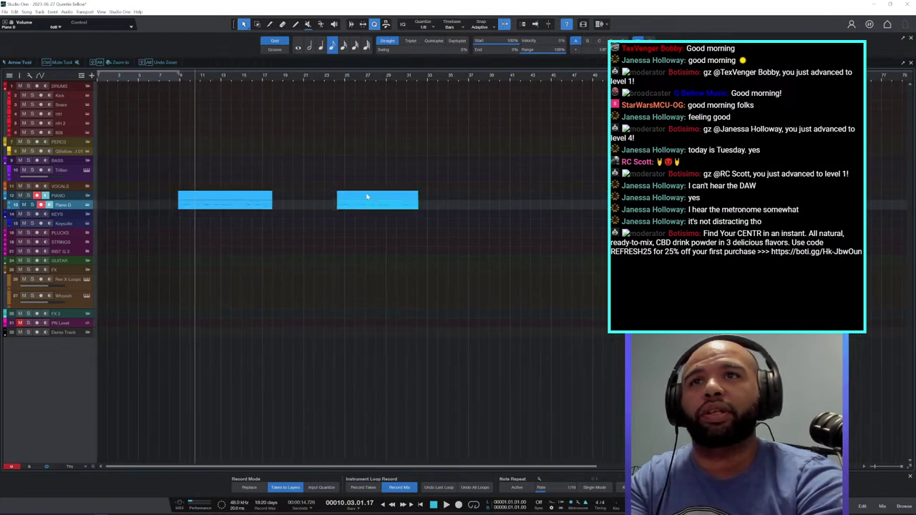
drag(214, 200, 124, 208)
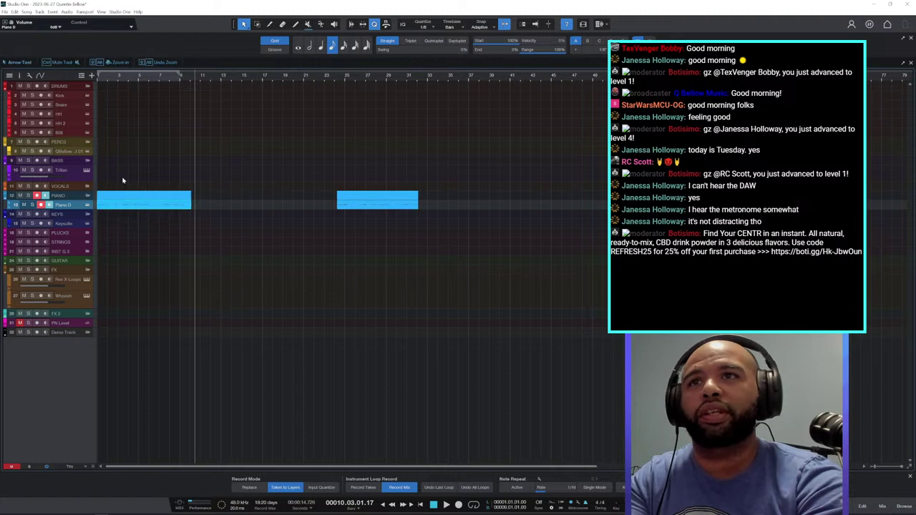
Open the piano part at bar 1 for note editing and shift all its notes earlier so the first starts at 1.01.01.00.
drag(126, 77, 200, 143)
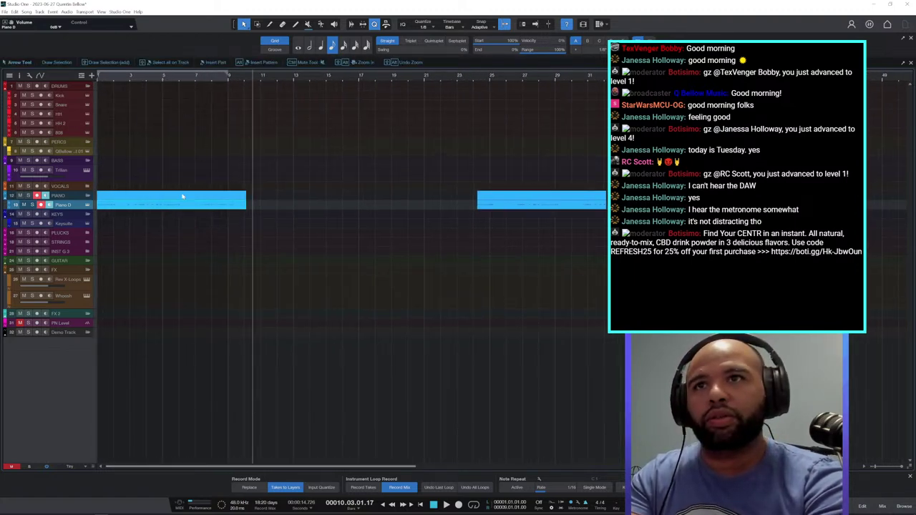
drag(93, 467, 93, 488)
double_click(155, 248)
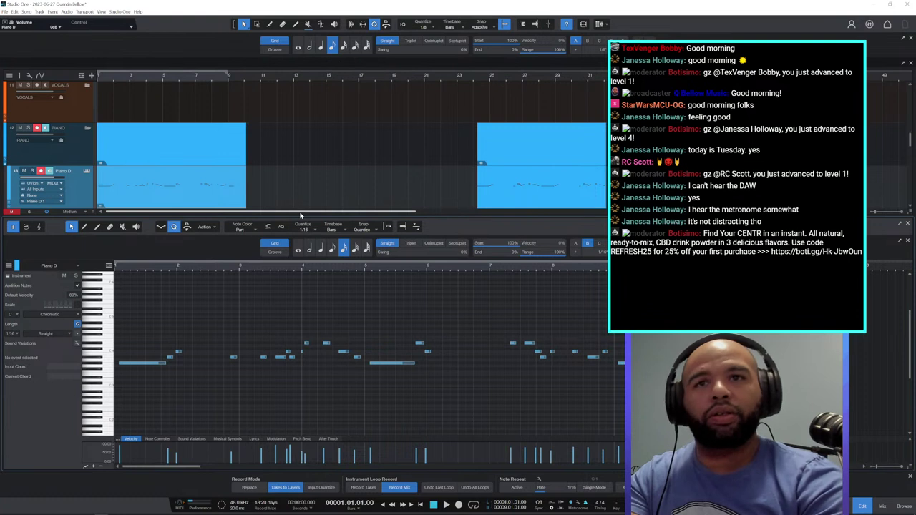
key(space)
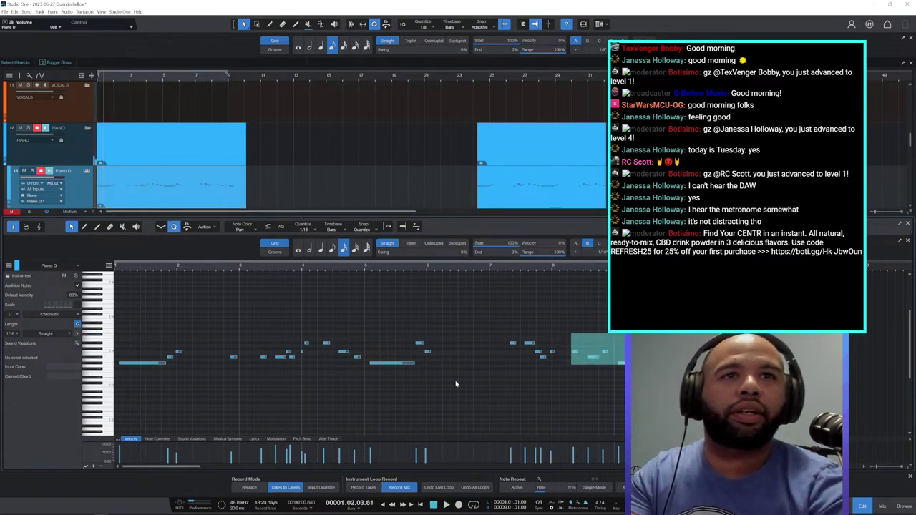
key(ctrl+a)
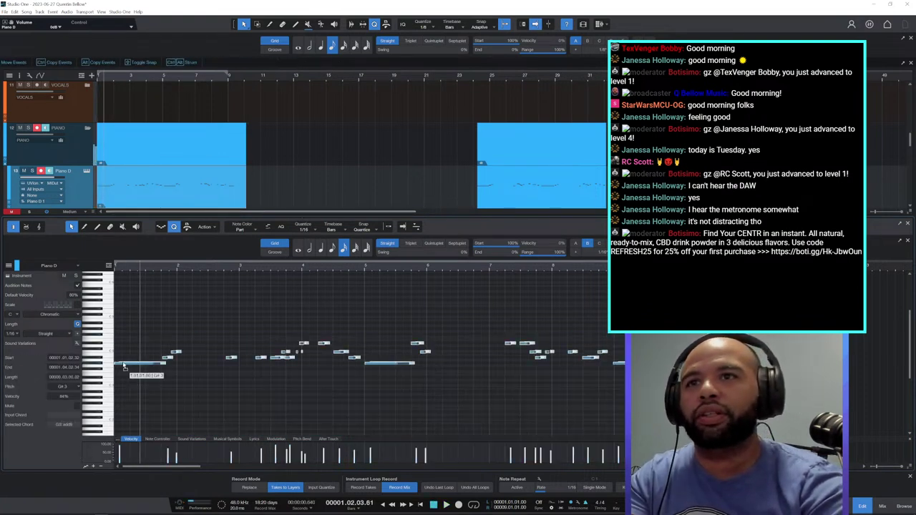
drag(124, 366, 124, 365)
Play the shifted piano part from the start of the song and turn on looping for bars 1 to 9.
key(comma)
key(space)
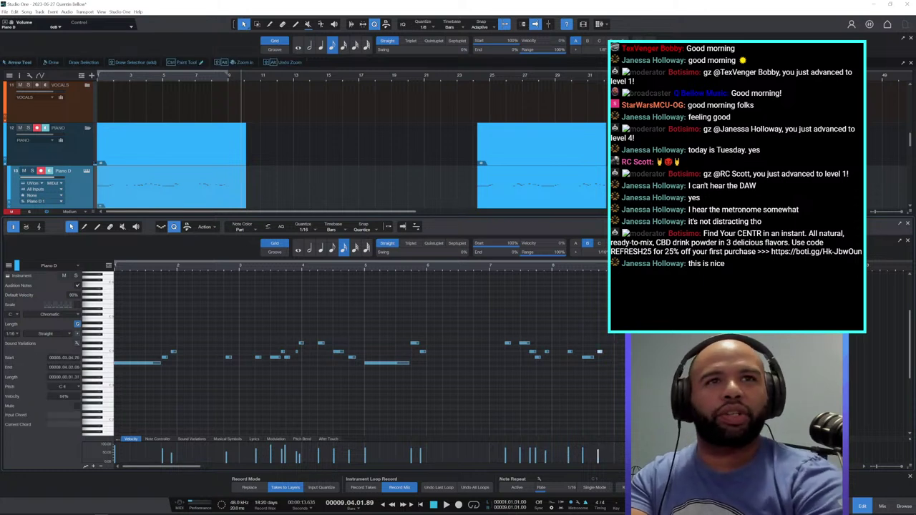
key(/)
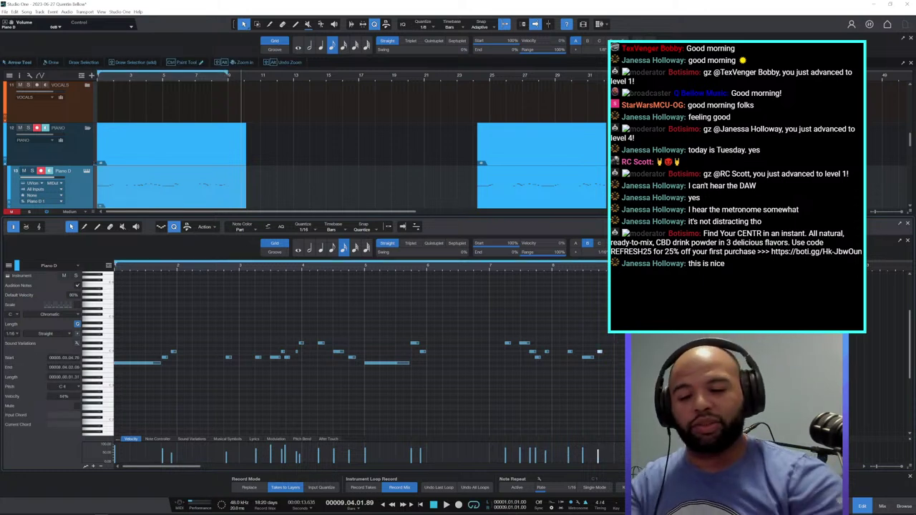
Quantize all the piano notes, set the quantize grid to 1/8 with 4% swing, and check the timing in playback.
drag(600, 313, 114, 405)
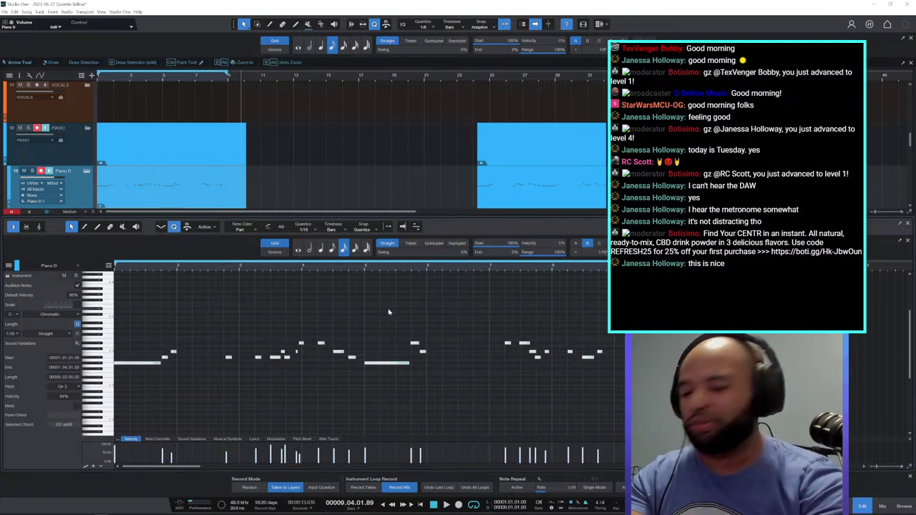
key(q)
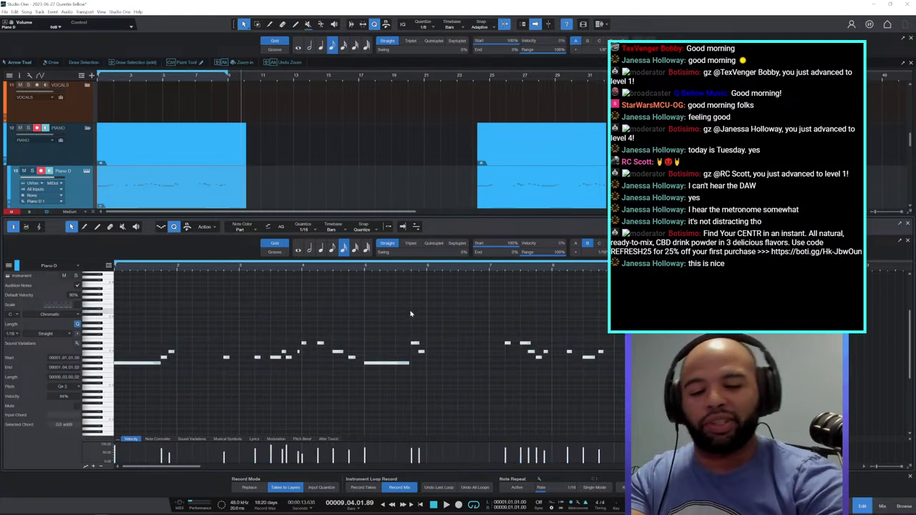
key(space)
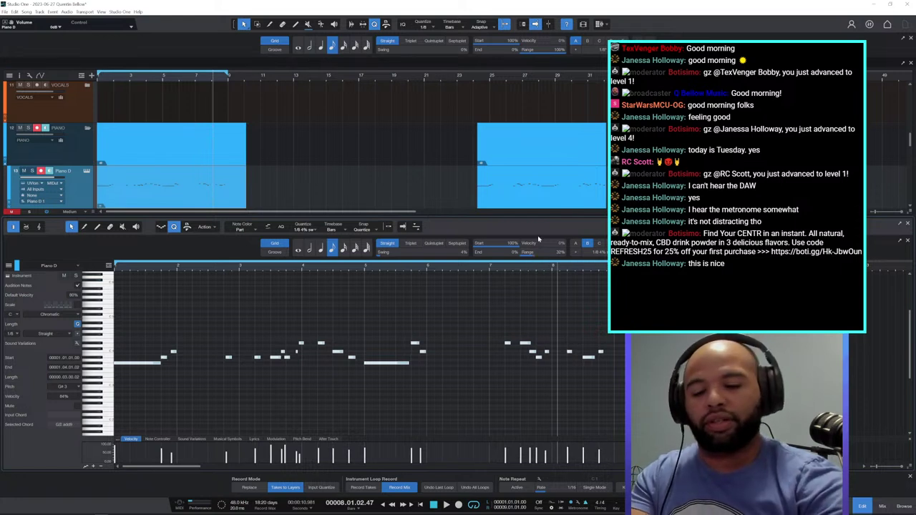
key(space)
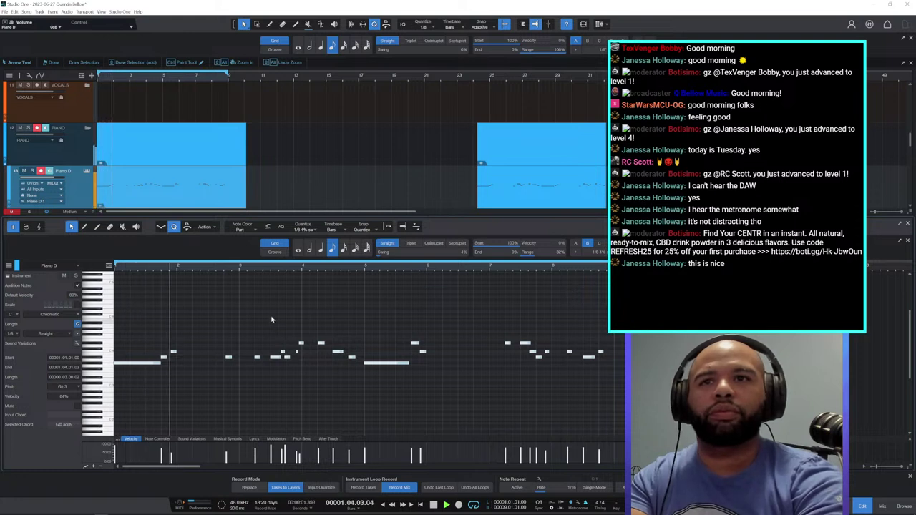
key(space)
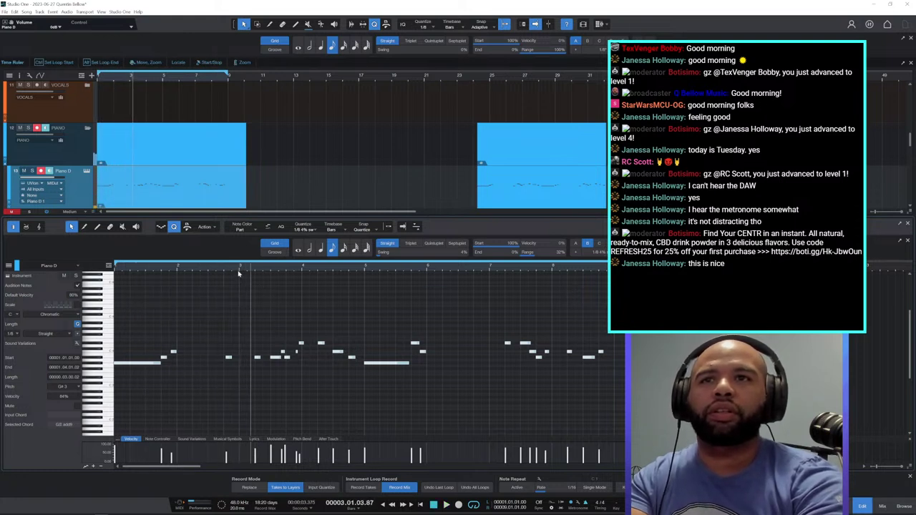
Move the A#3 note shortly before bar 3 slightly earlier to start at 2.04.01.14, and close the note editor.
drag(239, 271, 243, 384)
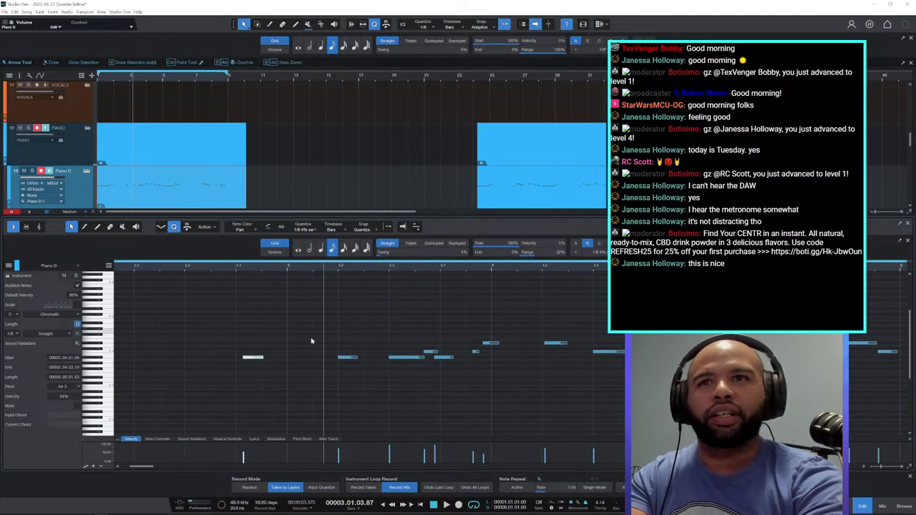
drag(254, 358, 251, 358)
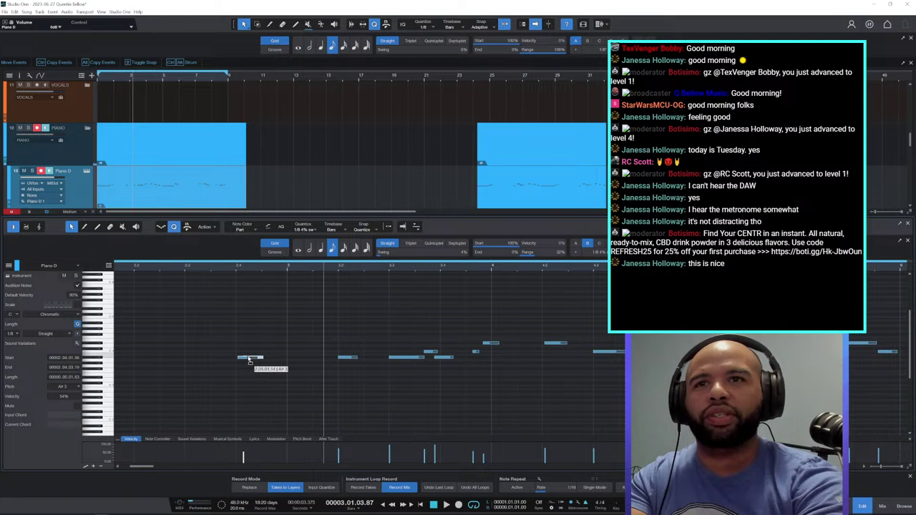
drag(249, 360, 247, 360)
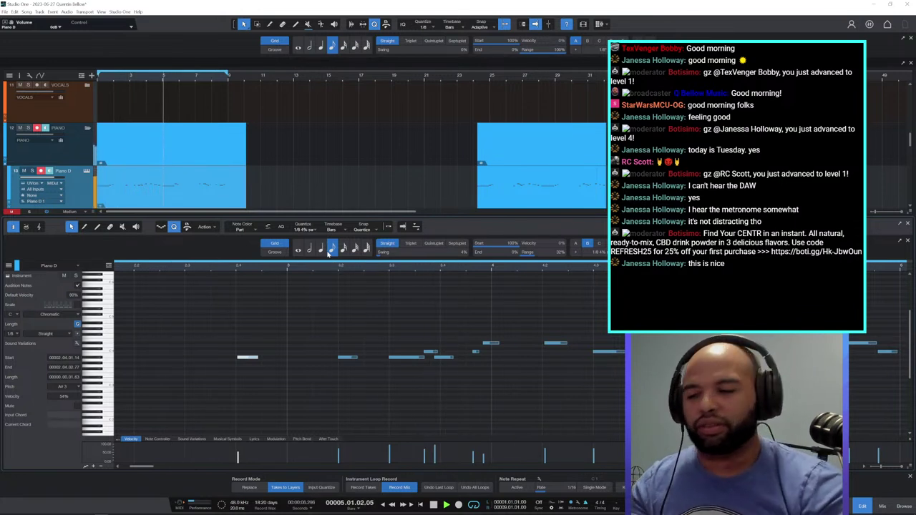
mouse_move(456, 268)
mouse_down()
mouse_move(455, 281)
mouse_move(458, 251)
mouse_up()
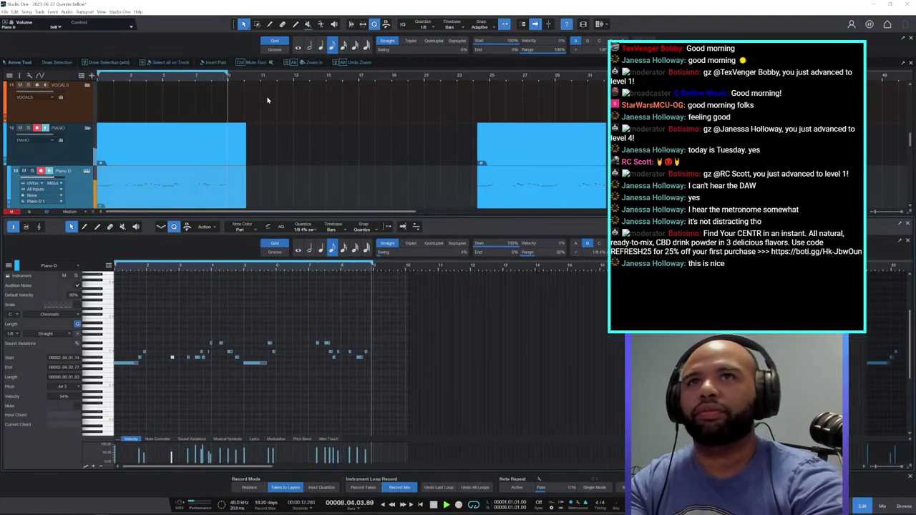
click(909, 224)
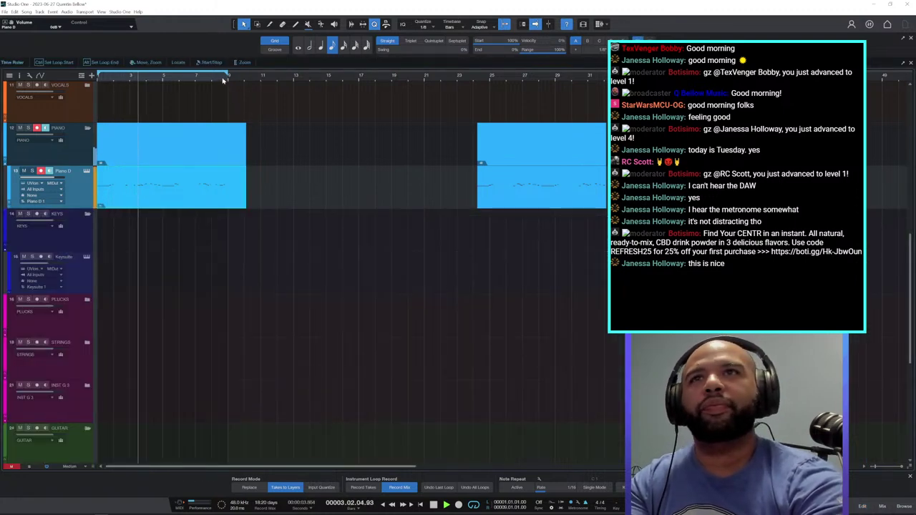
Split the piano part at bar 9 and delete the excess after it so the part spans exactly the loop.
drag(222, 76, 250, 122)
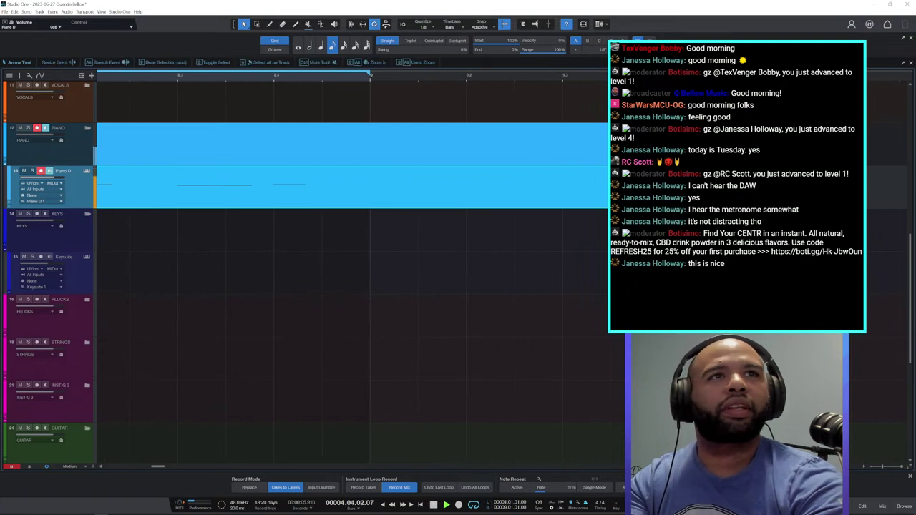
drag(644, 195, 532, 194)
key(3)
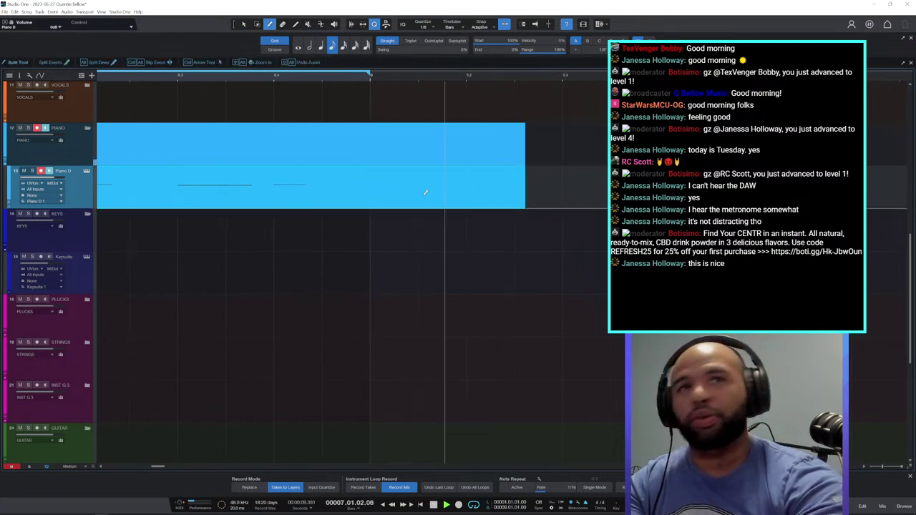
click(370, 189)
key(1)
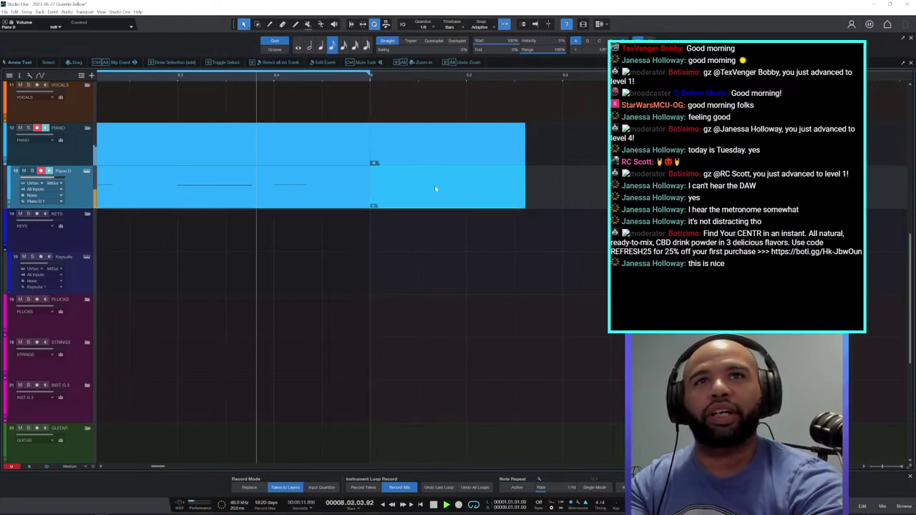
key(Delete)
drag(289, 77, 432, 57)
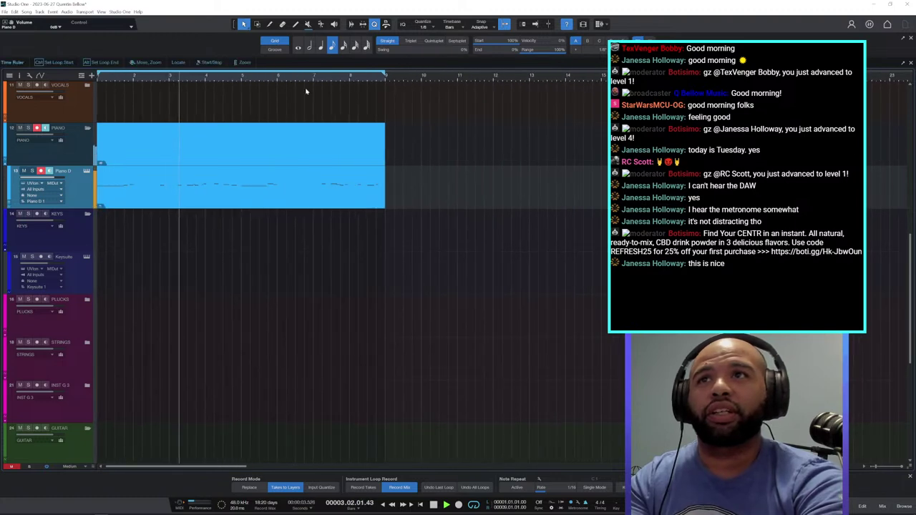
Stop playback and select the HH drum track for programming, trying the HH 2 track as an alternative.
scroll(177, 227, up, 10)
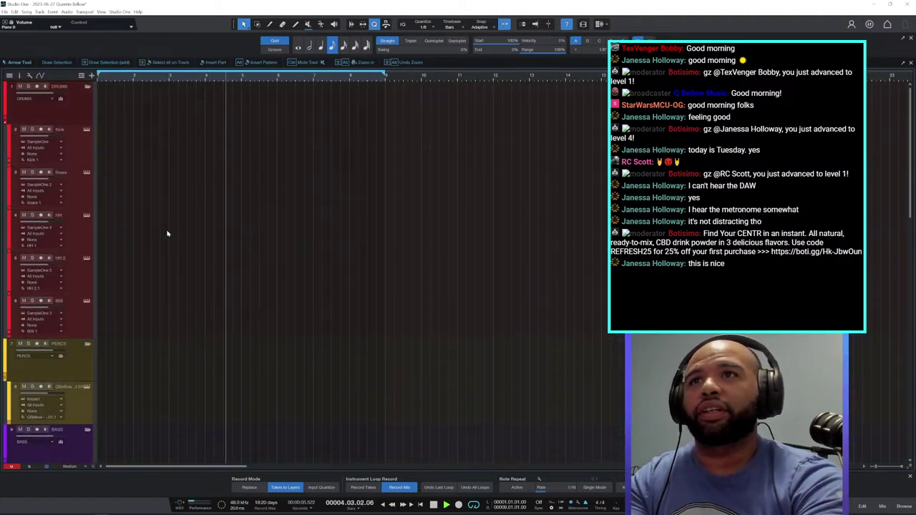
click(134, 223)
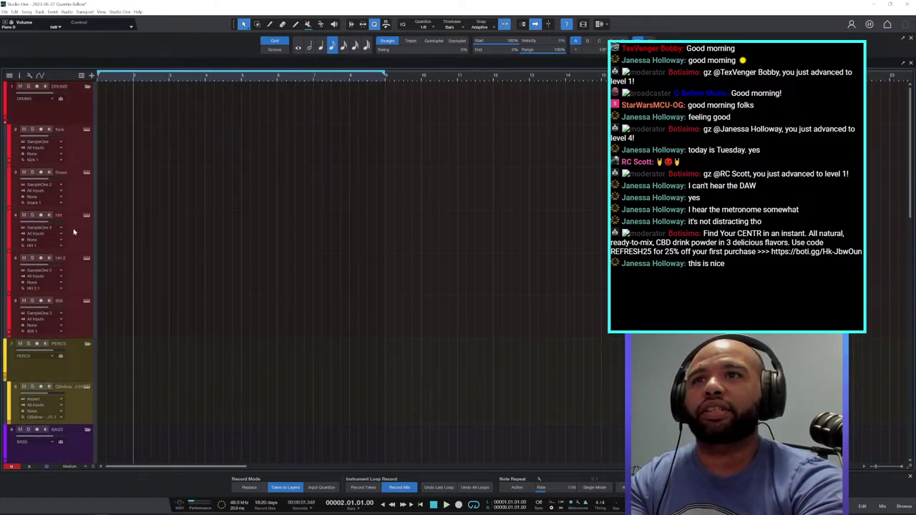
click(87, 222)
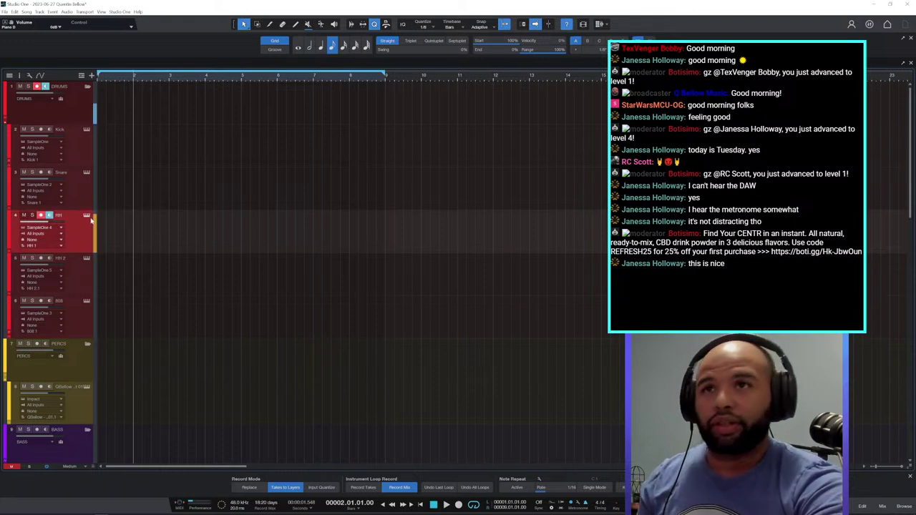
click(87, 281)
click(89, 239)
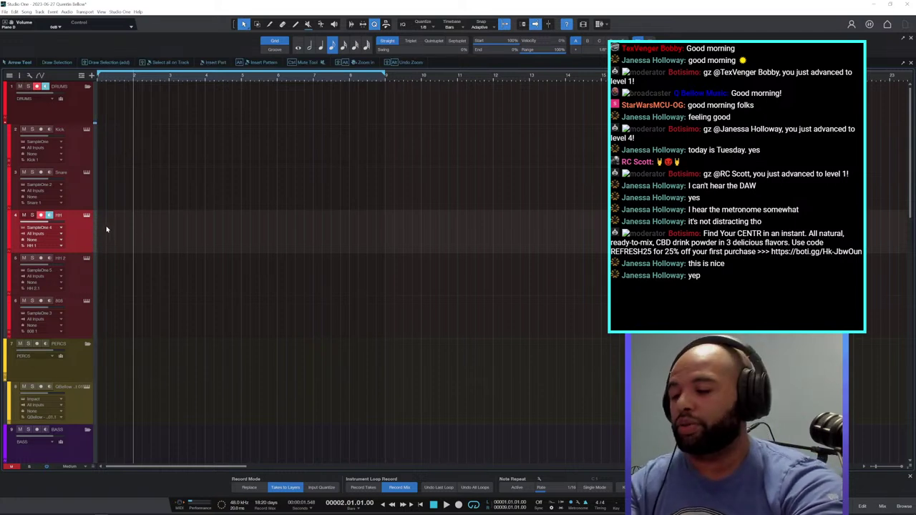
Draw an empty four-bar part from bar 1 to bar 5 on the HH track.
key(5)
drag(104, 226, 138, 222)
key(ctrl+z)
click(101, 224)
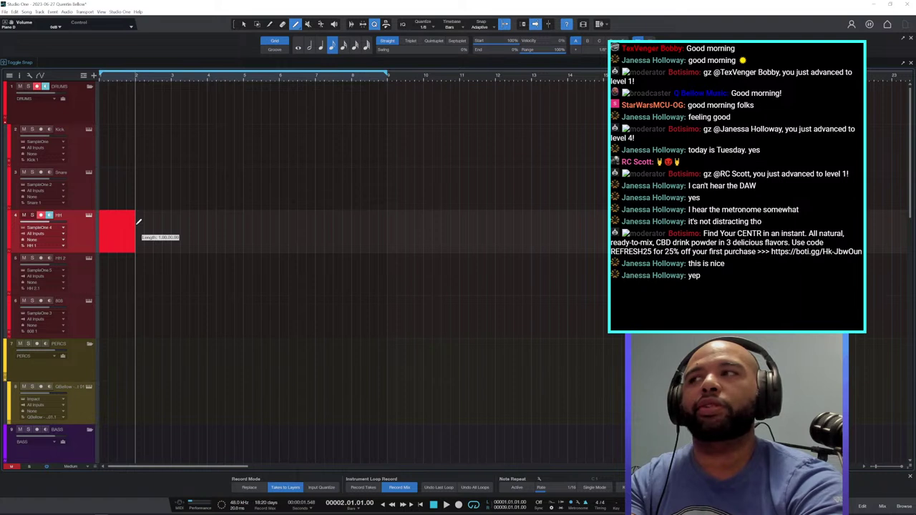
drag(138, 222, 245, 221)
key(1)
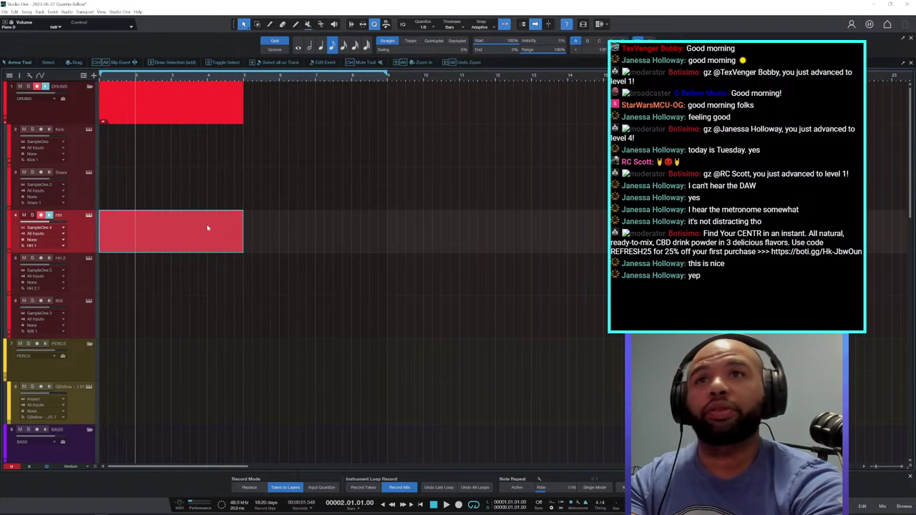
Open the HH part for note editing and add a C 3 note from its start, extended across all four bars.
double_click(215, 224)
drag(133, 265, 308, 294)
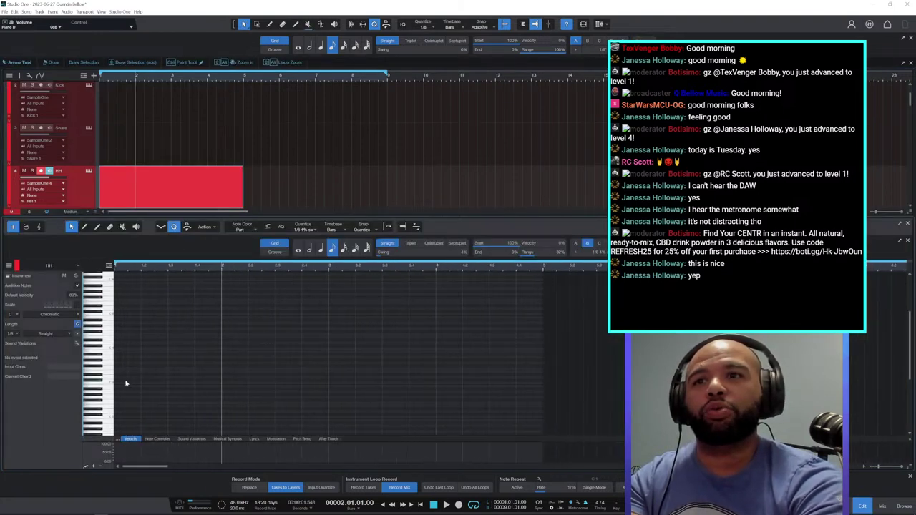
click(126, 384)
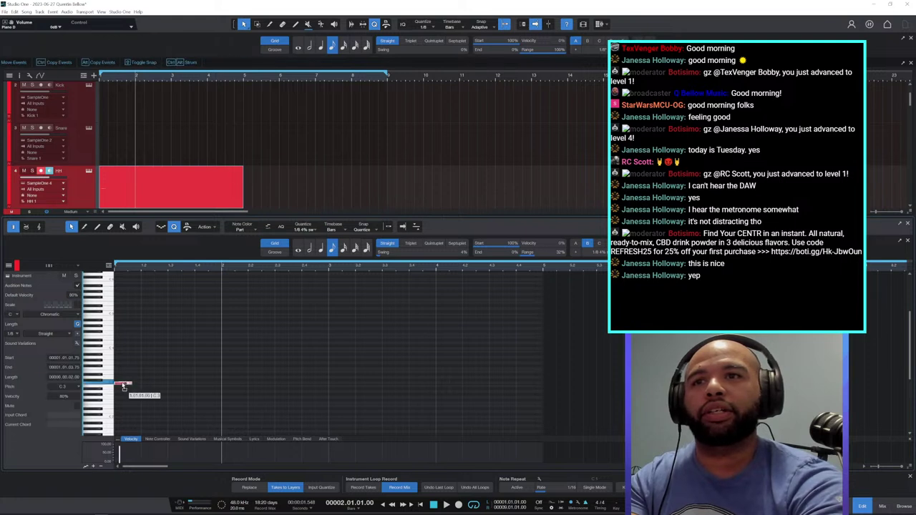
drag(127, 384, 542, 384)
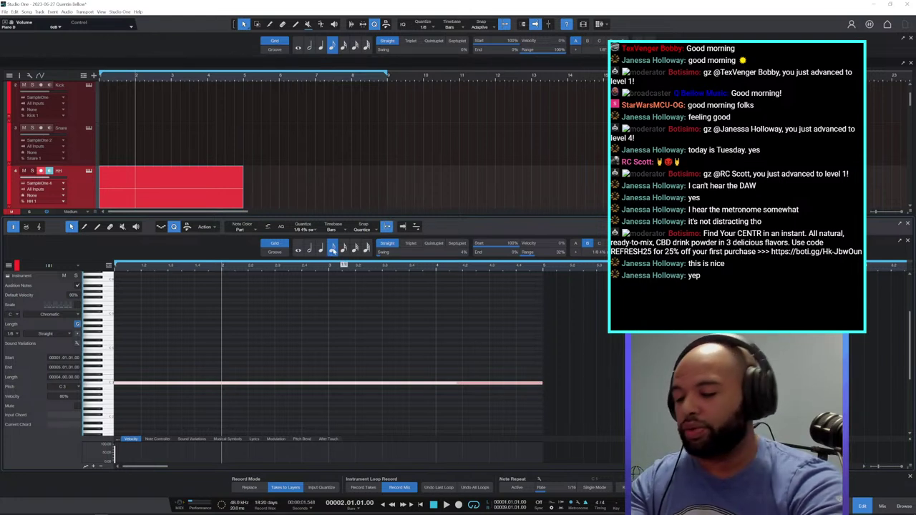
Split the four-bar C 3 hi-hat note at the grid, trying 1/8 and settling on 1/4 notes, and play it back.
key(ctrl+alt+x)
key(space)
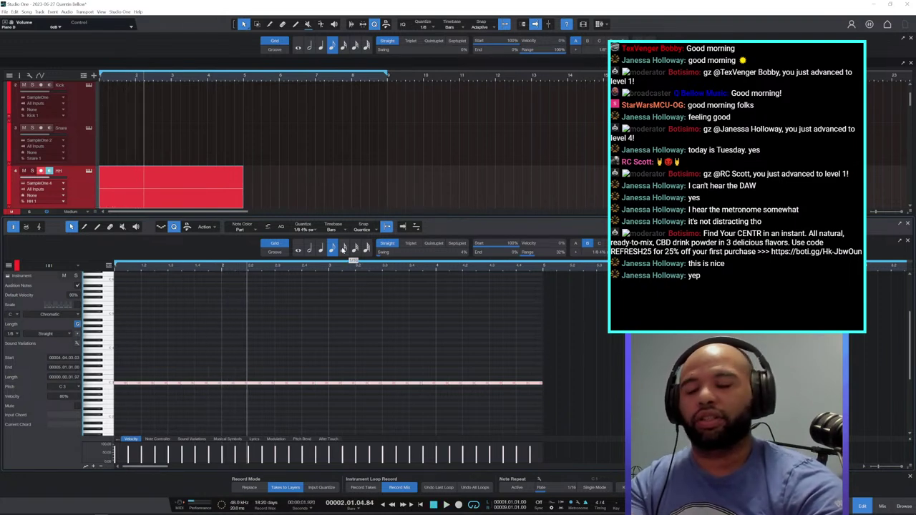
click(321, 250)
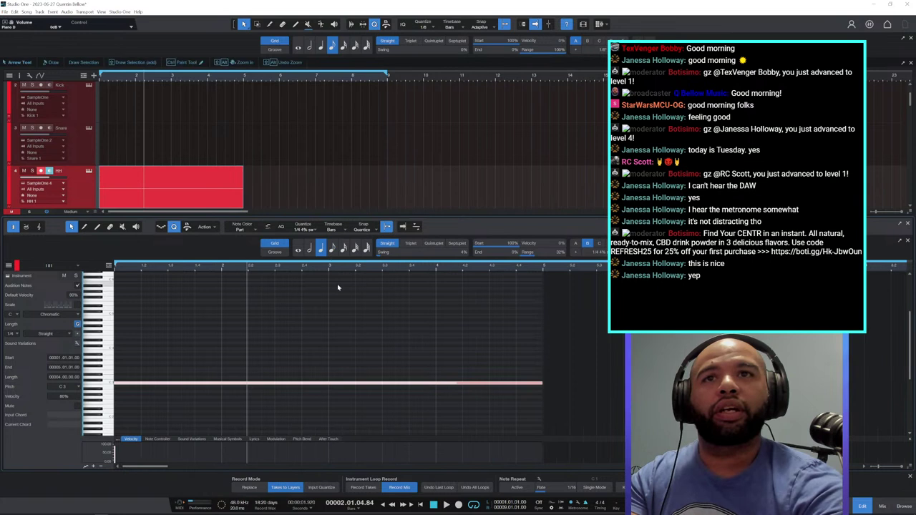
key(ctrl+alt+x)
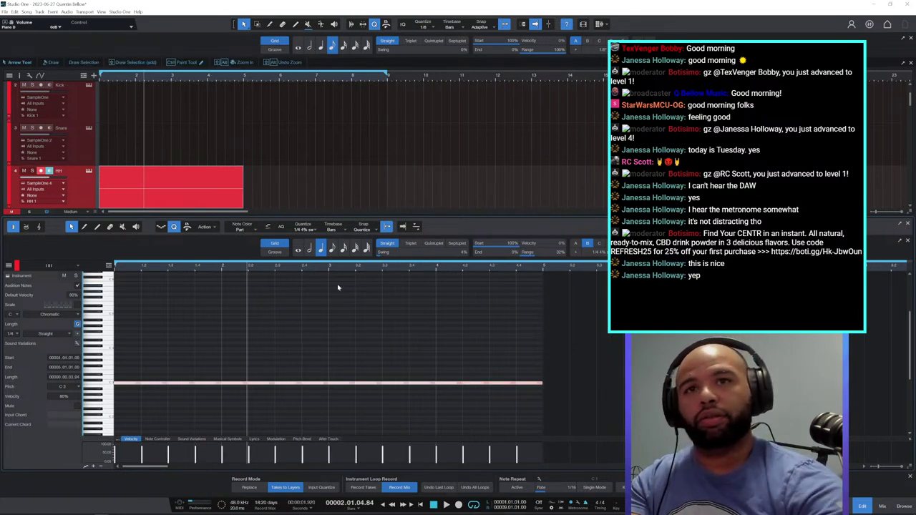
key(space)
key(space)
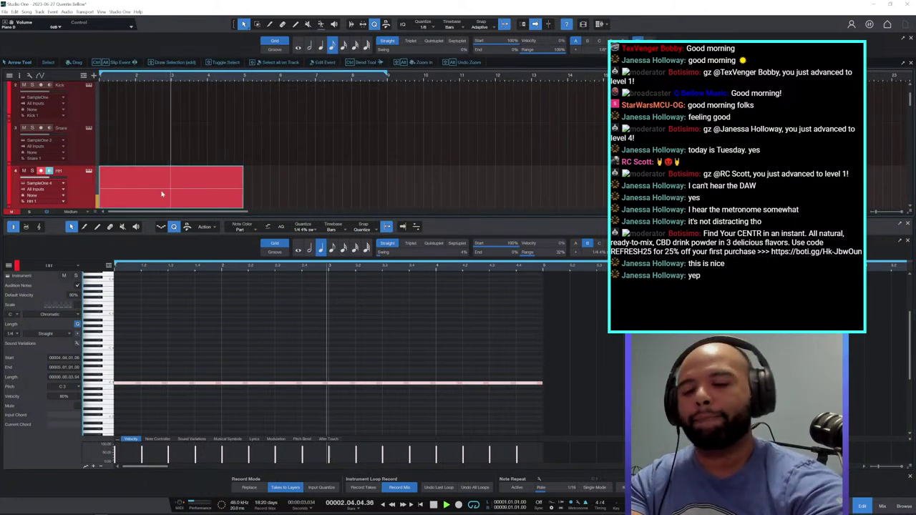
Duplicate the HH part so the copy fills bars 5 to 9, and close the note editor.
key(d)
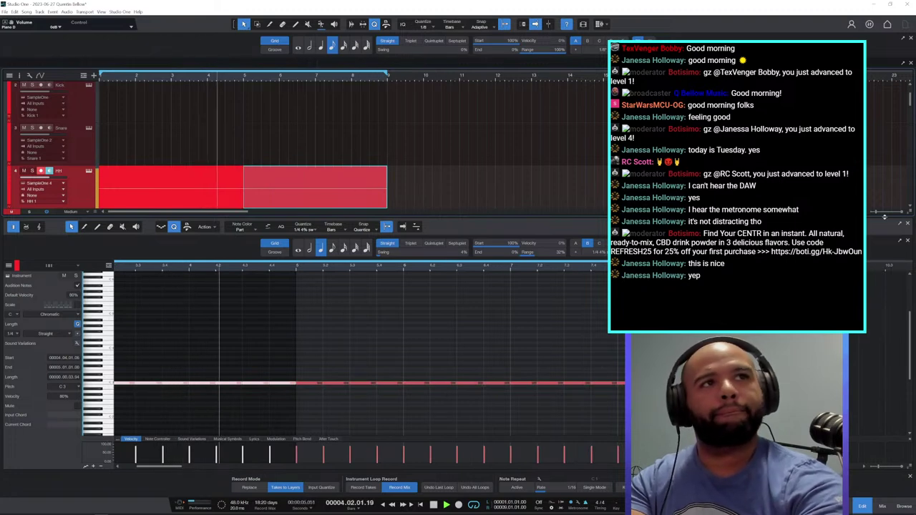
click(910, 225)
scroll(286, 215, up, 1)
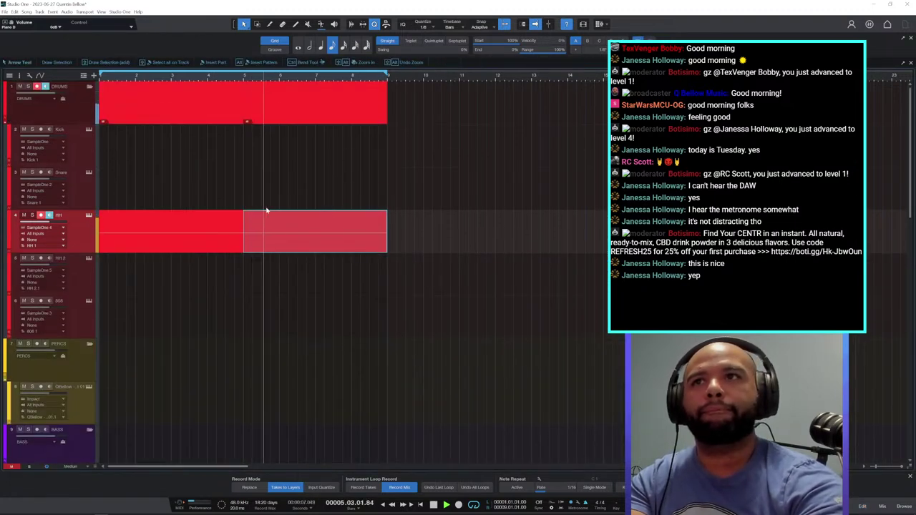
Draw an empty two-bar part from bar 1 to bar 3 on the Snare track.
click(115, 198)
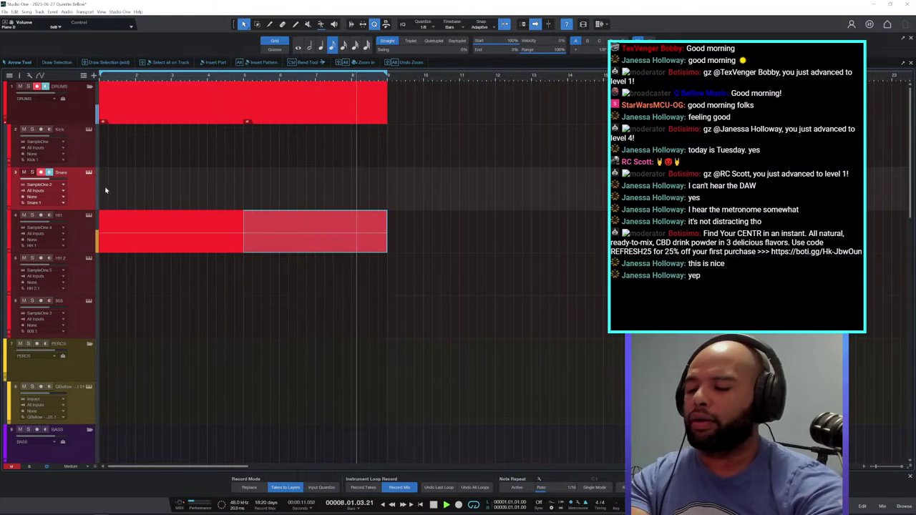
key(5)
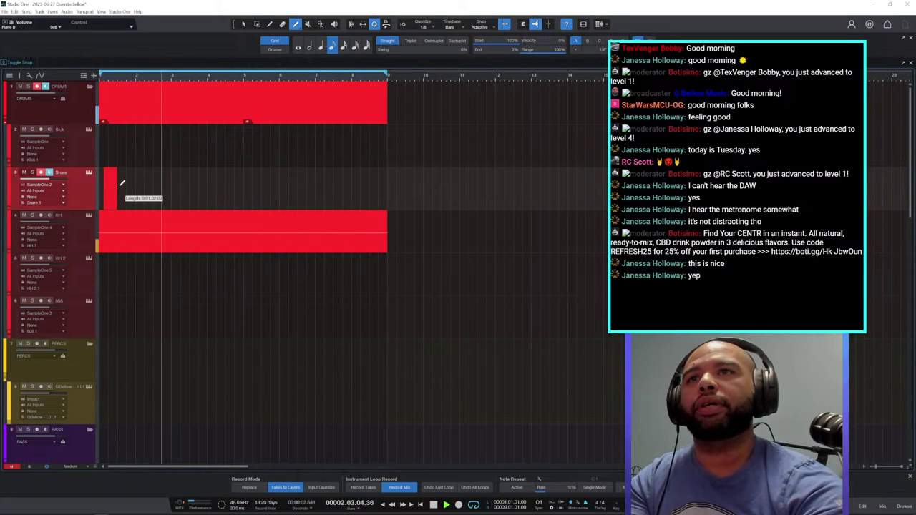
drag(102, 183, 138, 184)
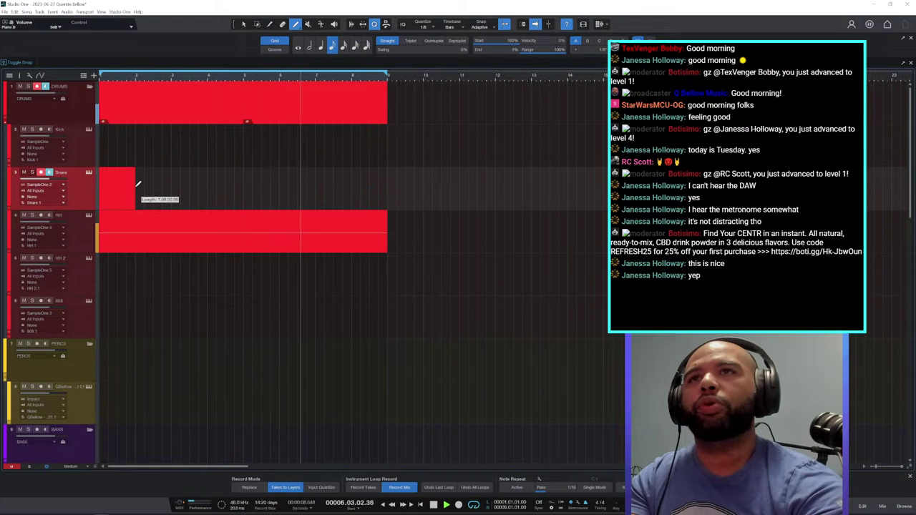
drag(138, 184, 172, 188)
key(1)
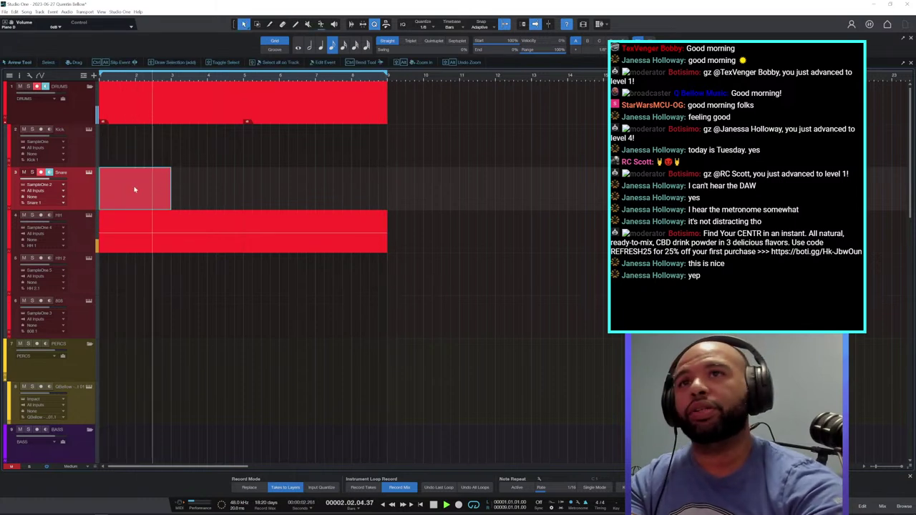
Convert the snare part to a pattern, and open it to add a C 3 hit on step 9.
right_click(136, 186)
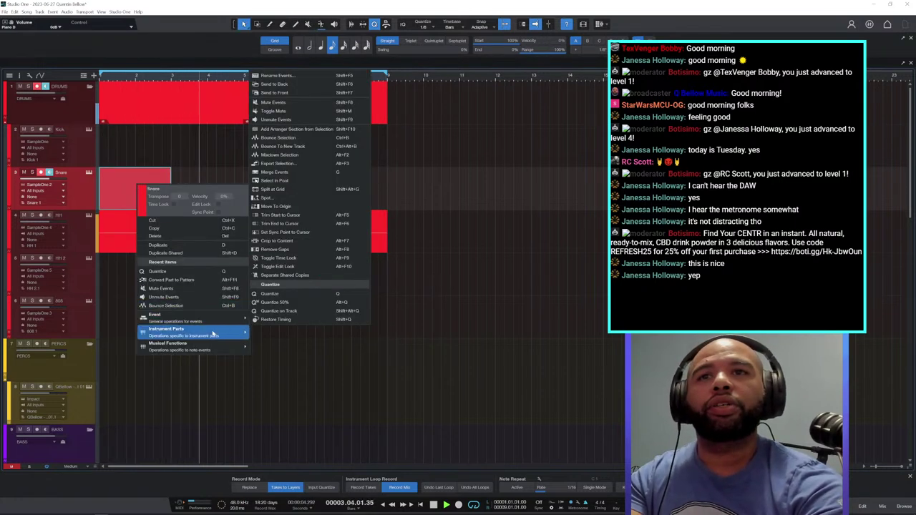
mouse_move(212, 336)
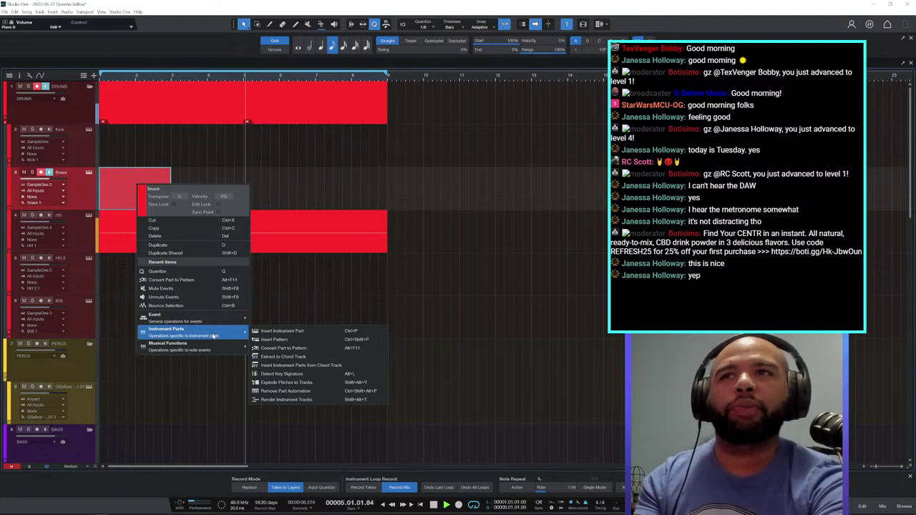
click(306, 350)
double_click(137, 190)
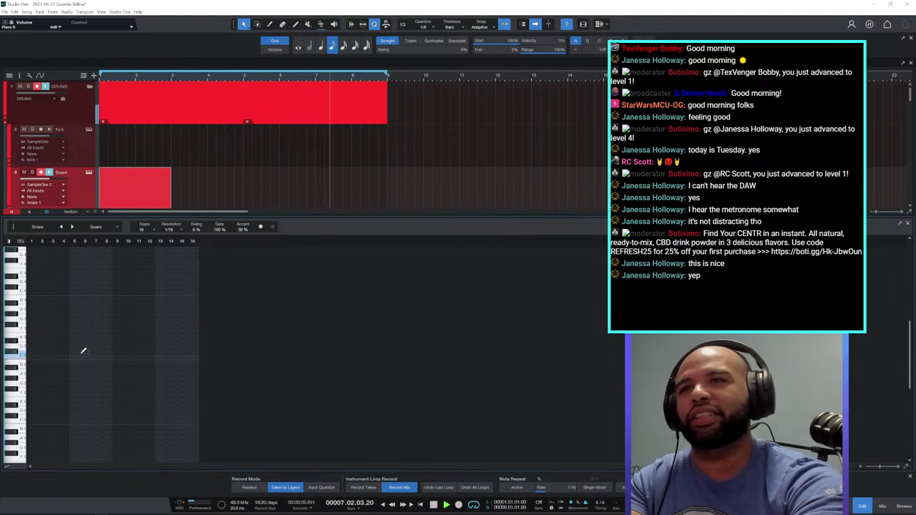
click(118, 356)
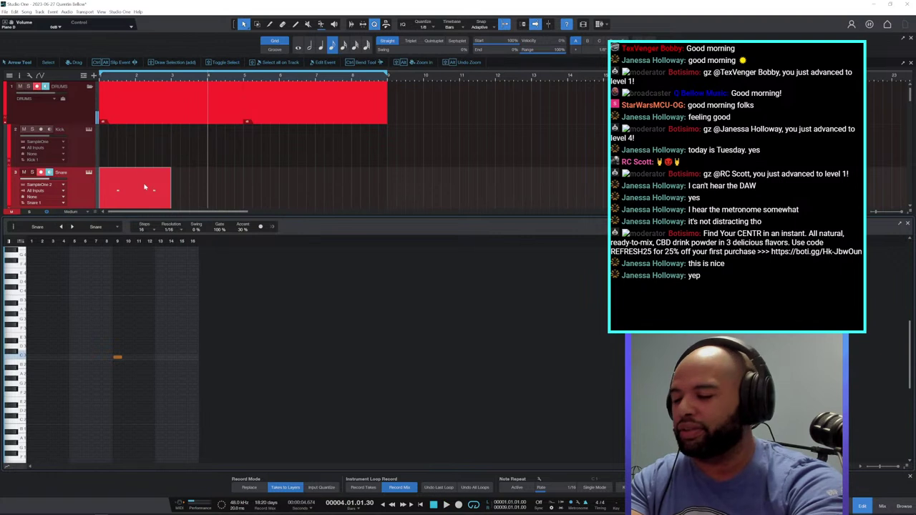
Try extending the snare pattern part to bar 9, and shorten it back to end at bar 3.
mouse_move(173, 195)
mouse_down()
mouse_move(392, 194)
mouse_move(172, 187)
mouse_up()
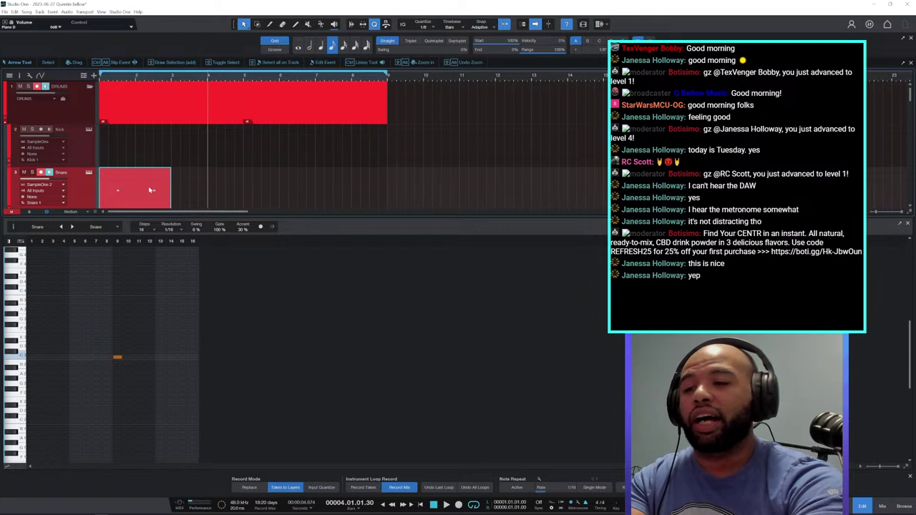
drag(171, 190, 390, 187)
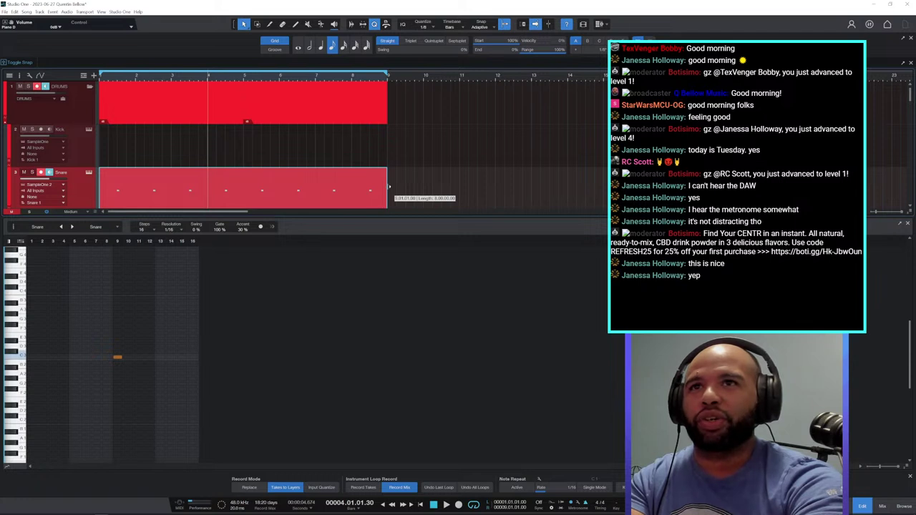
drag(389, 187, 174, 189)
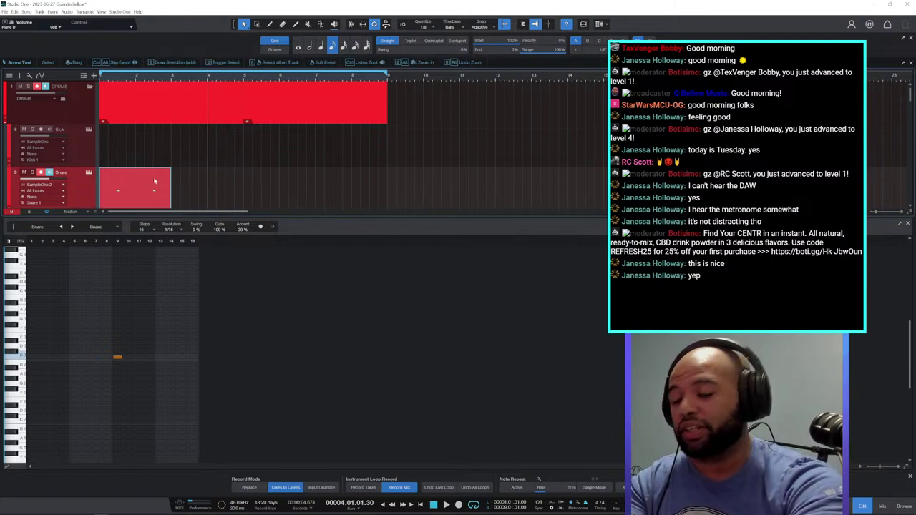
Duplicate the two-bar snare pattern three times so the copies fill the track up to bar 9.
key(d)
key(d)
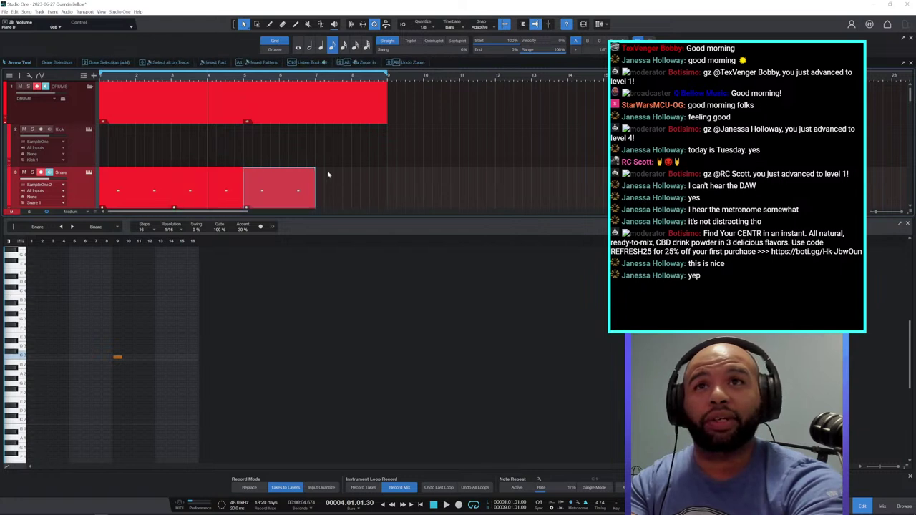
key(d)
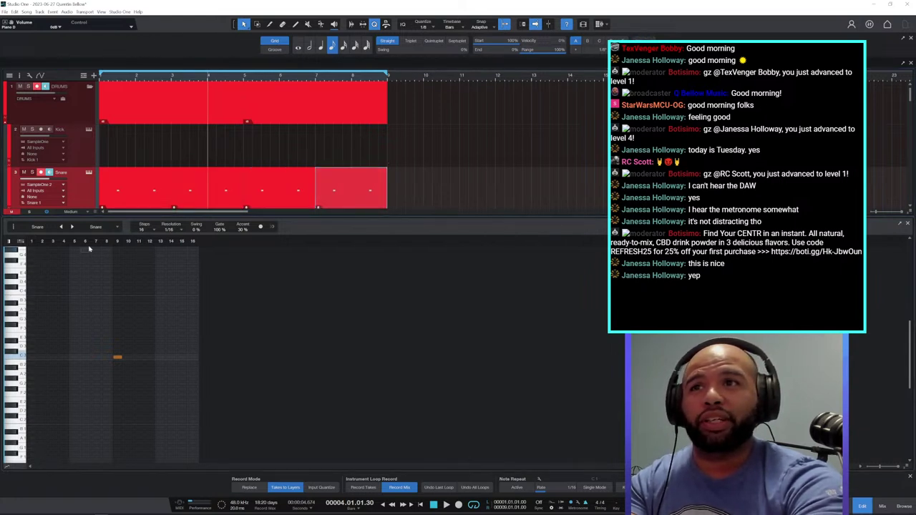
Create a variation named Snare Turn around 1 for the last snare part by duplicating Snare, adding C 3 hits on steps 13 and 15.
click(13, 227)
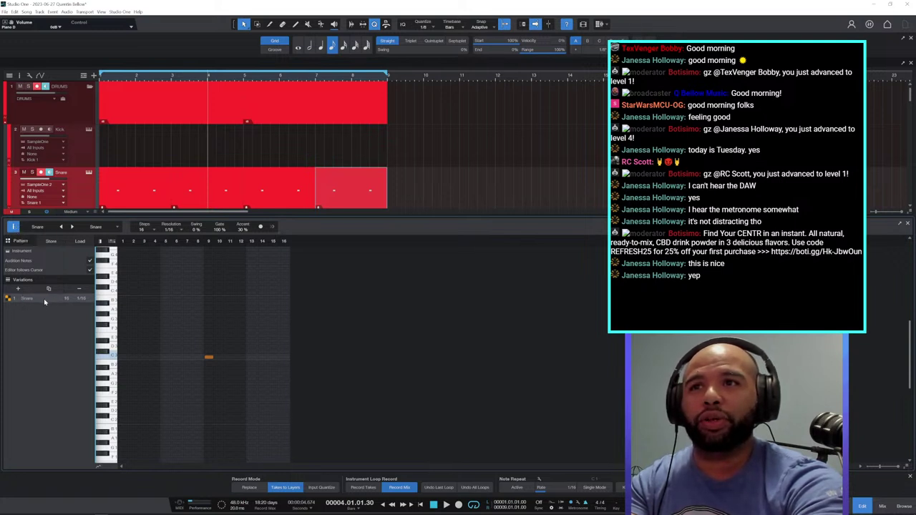
click(19, 289)
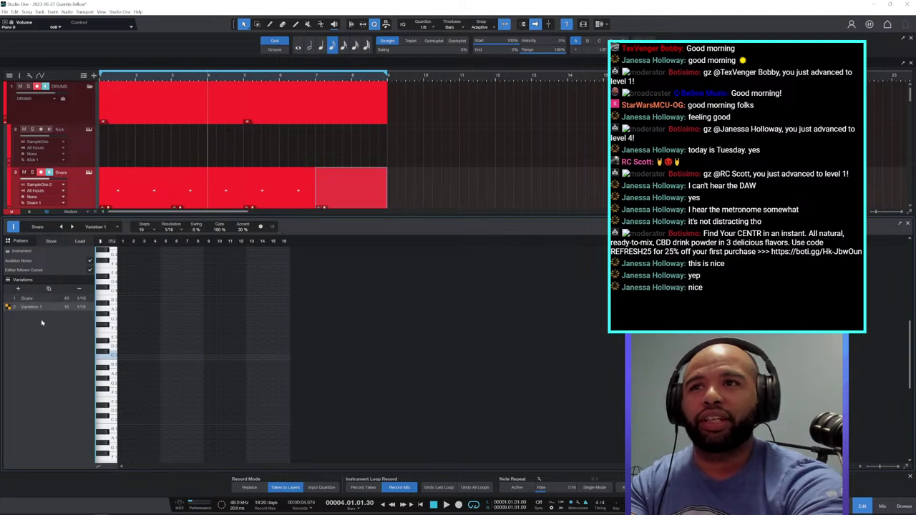
key(ctrl+z)
click(49, 290)
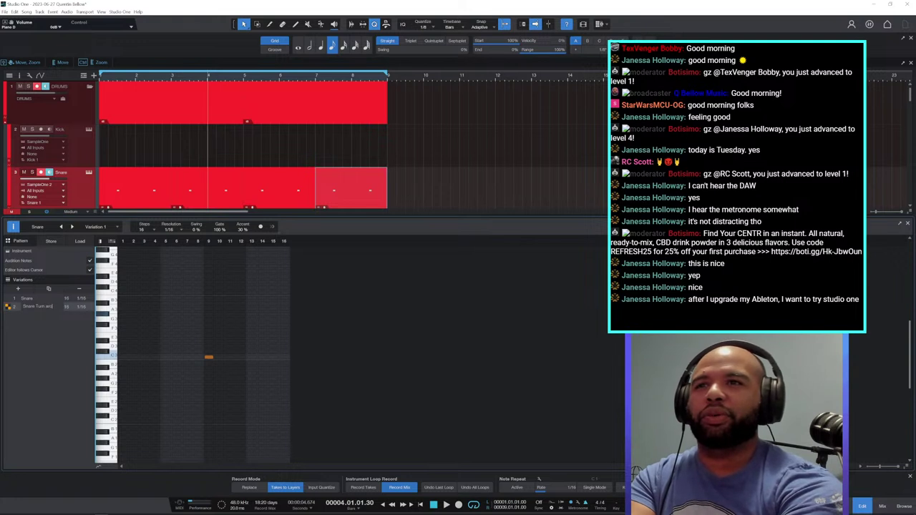
click(50, 306)
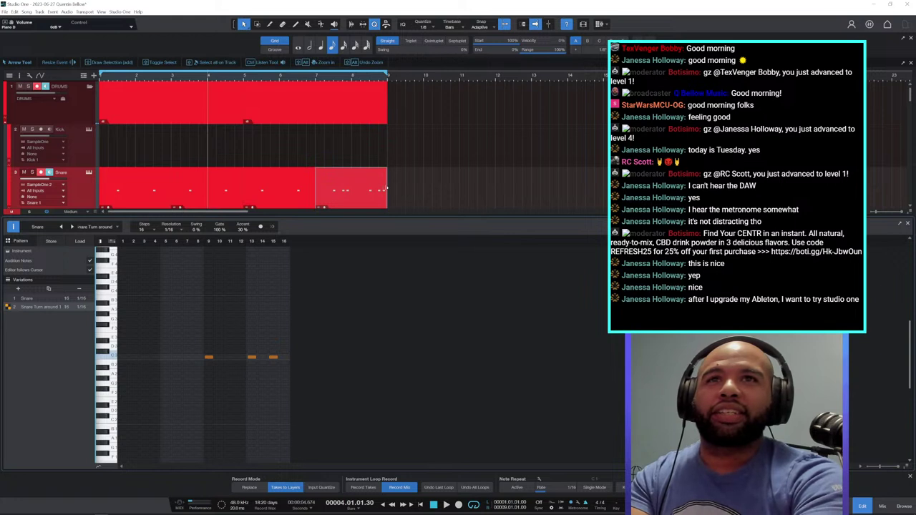
Try limiting the turnaround part to bar 8 only, and restore it to span bars 7 to 9.
drag(387, 188, 352, 191)
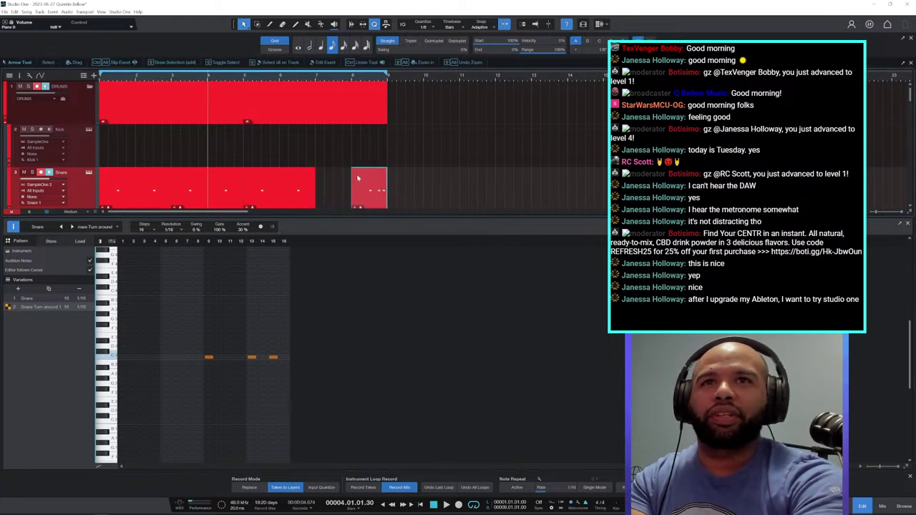
click(328, 185)
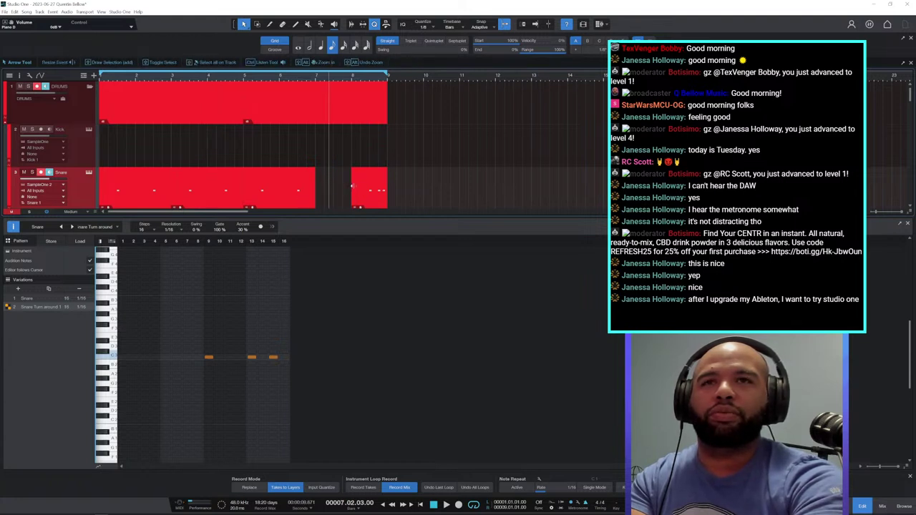
drag(351, 186, 389, 184)
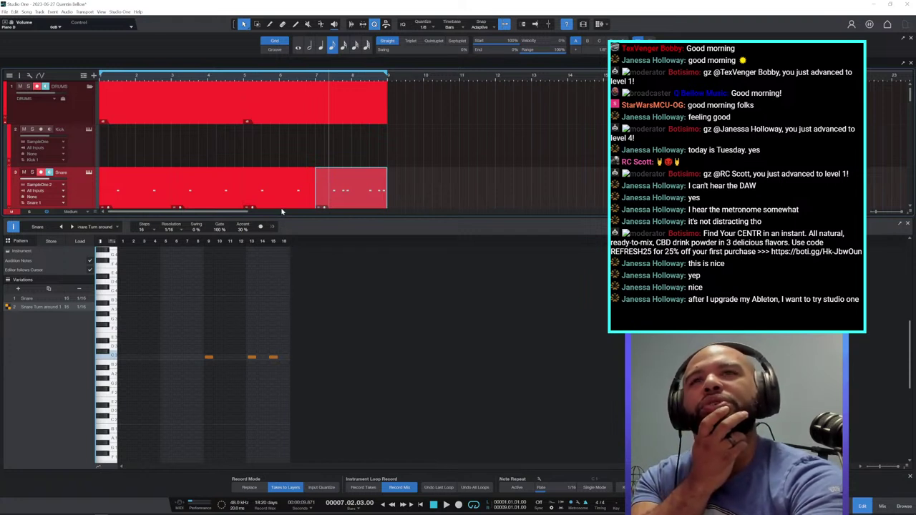
Set the Snare Turn around 1 variation to 32 steps with C 3 hits on steps 9, 25, 29 and 31, and play it.
click(151, 191)
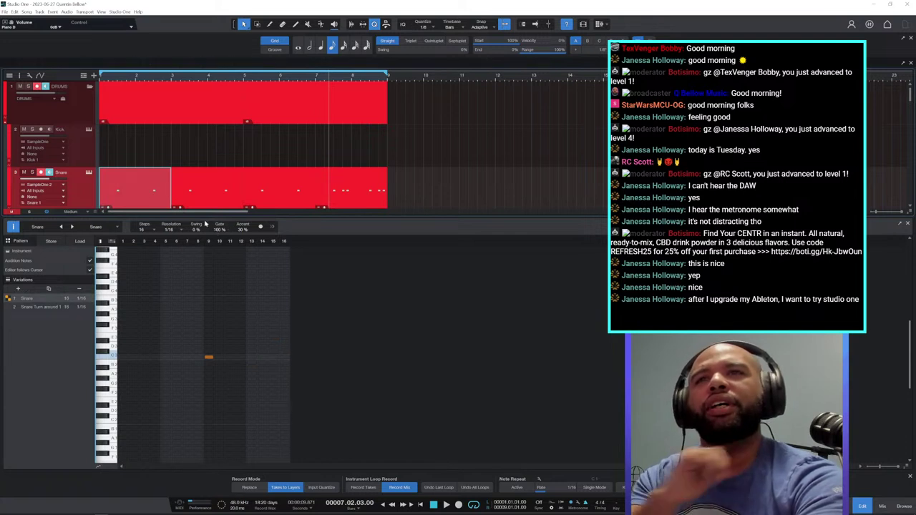
click(348, 190)
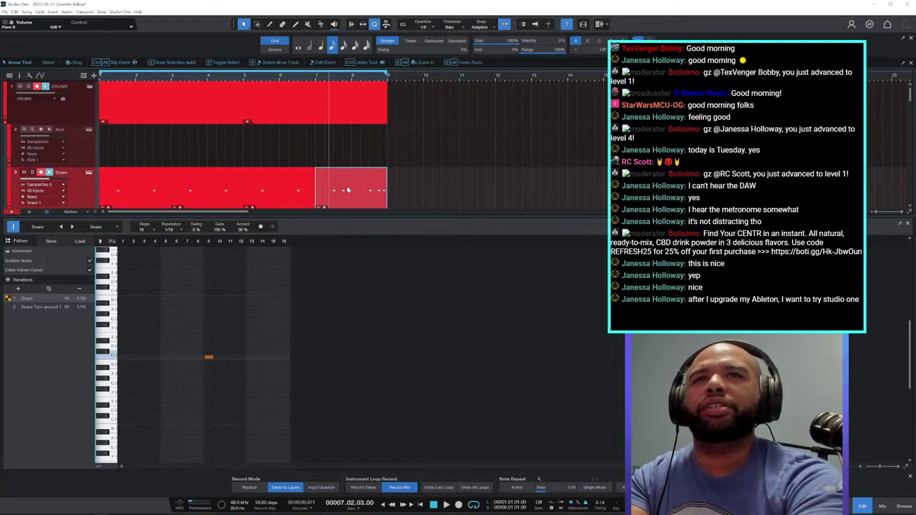
click(153, 231)
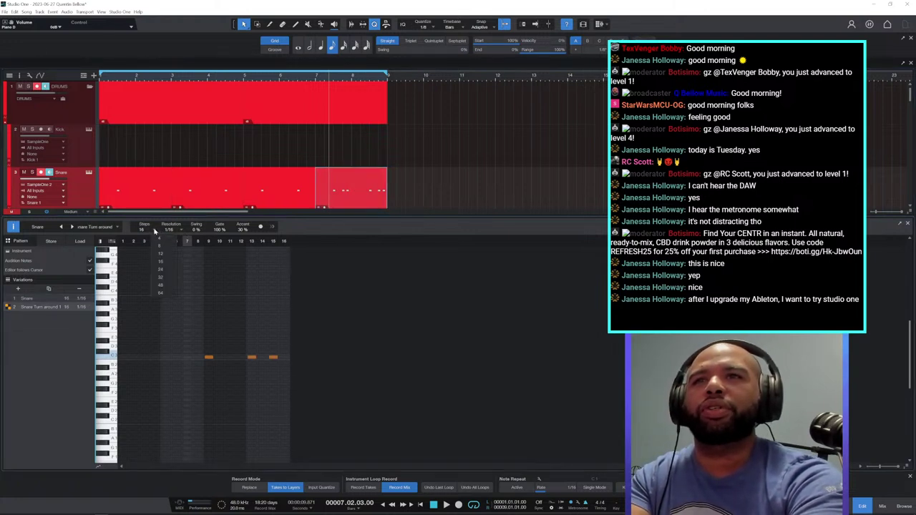
click(168, 279)
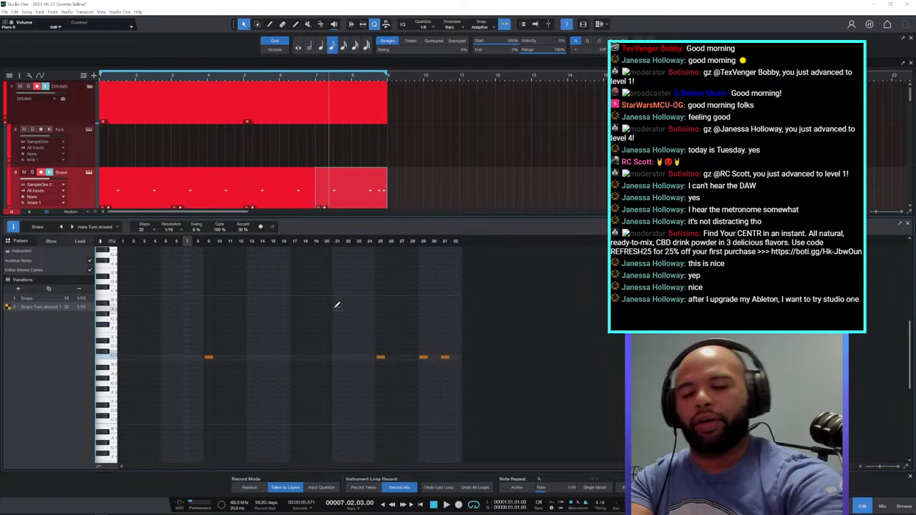
key(space)
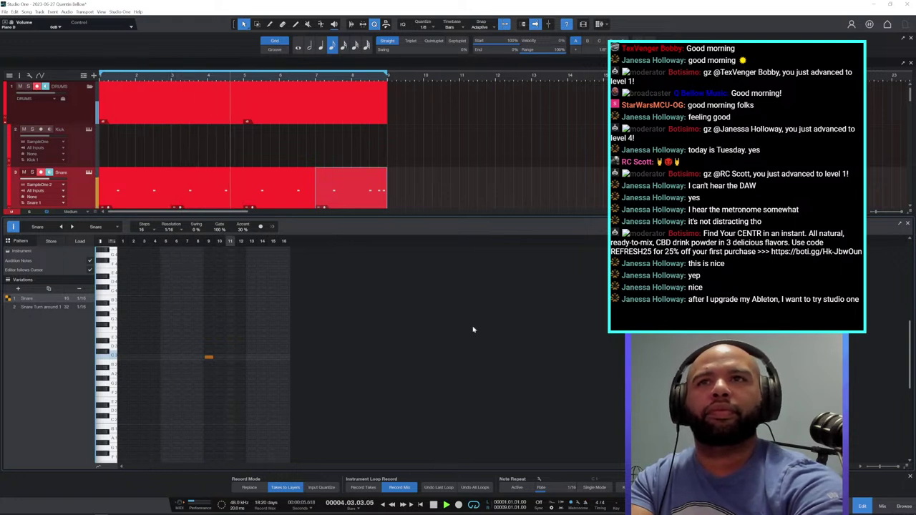
Record a kick performance on the Kick track across the eight-bar loop, with the song overview in view.
click(909, 225)
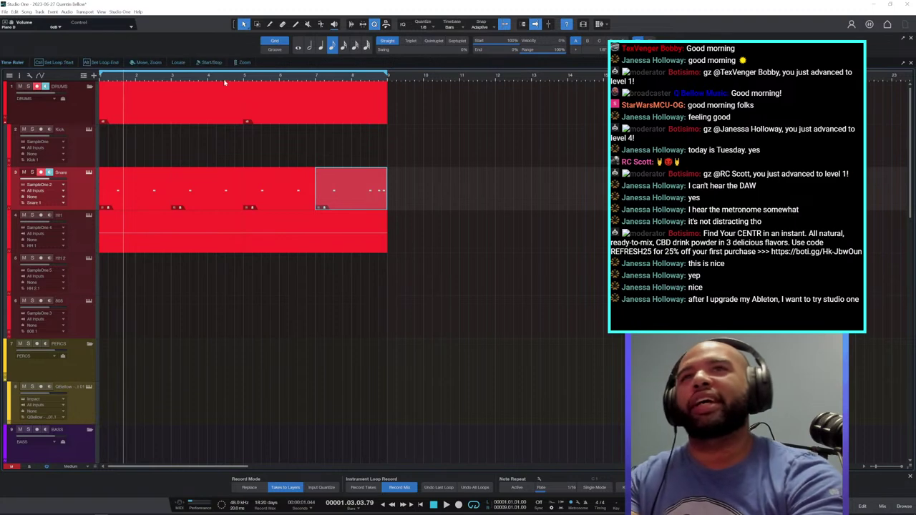
drag(224, 83, 241, 75)
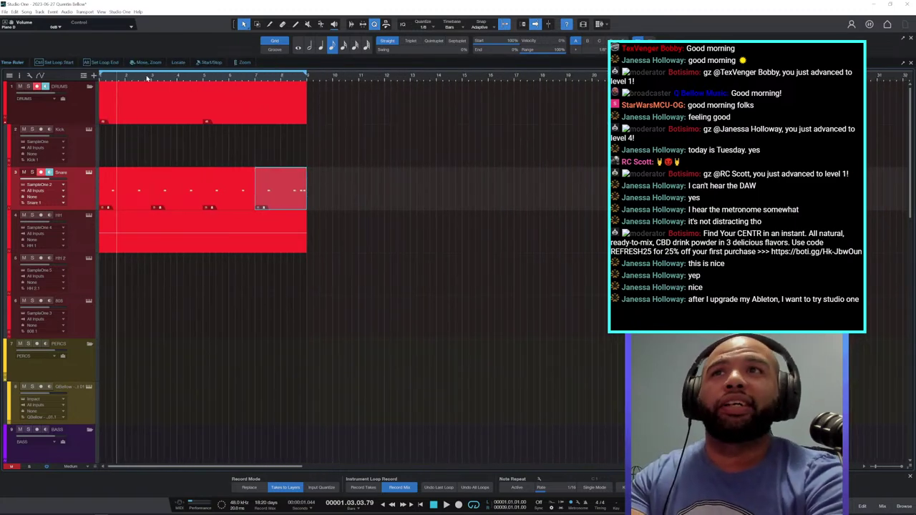
drag(157, 76, 162, 83)
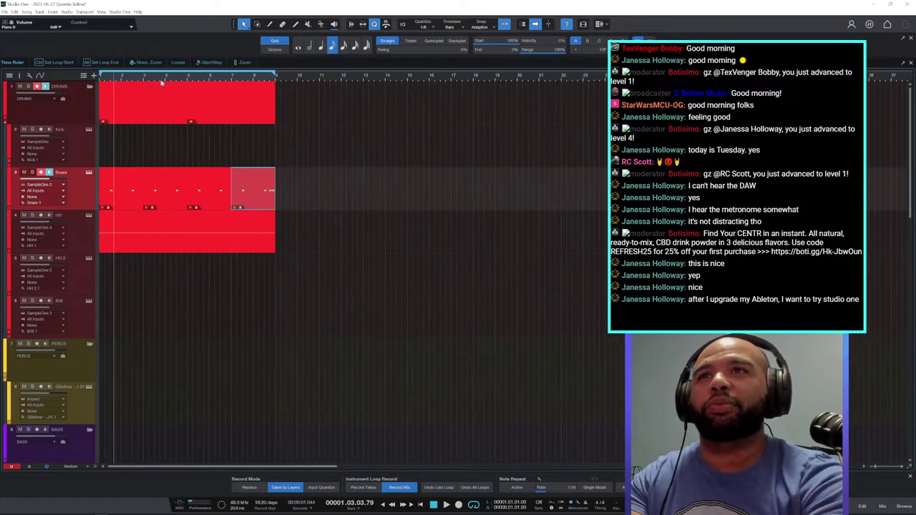
click(85, 150)
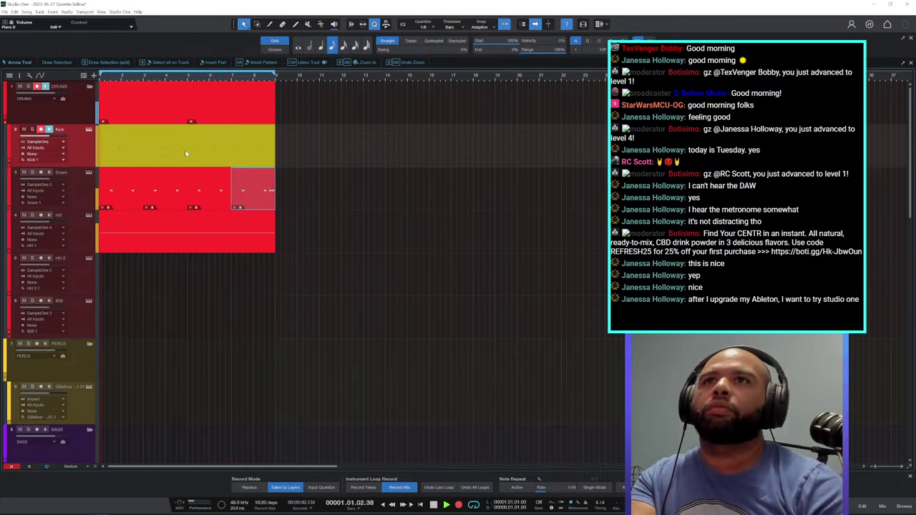
key(space)
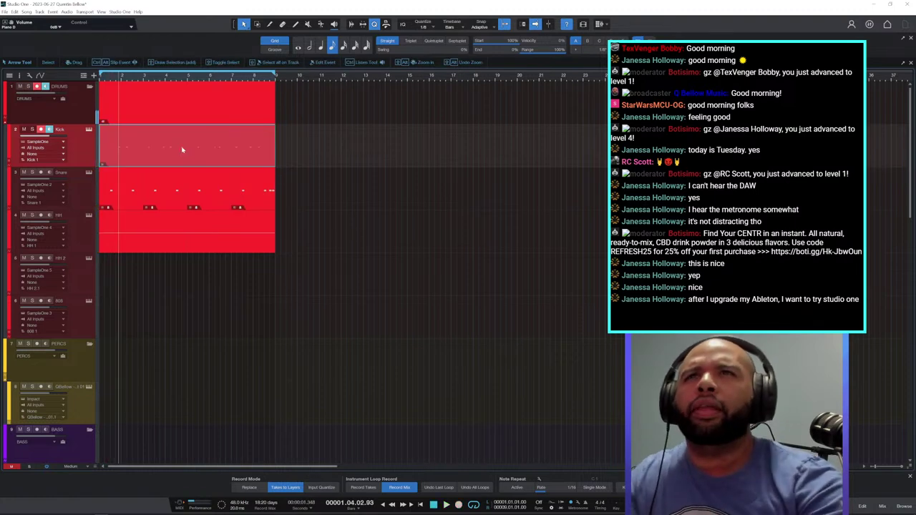
Delete the kick hit in the middle of bar 5 and quantize all remaining notes in the Kick part.
double_click(196, 134)
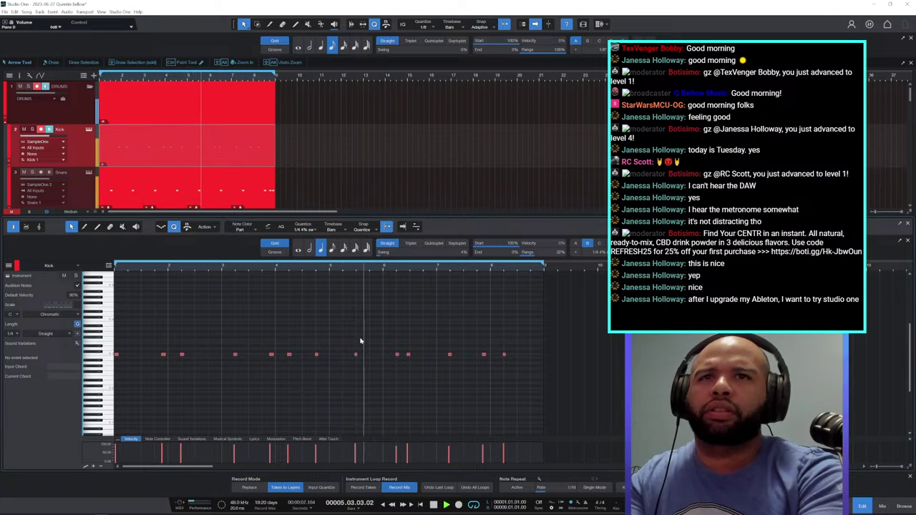
click(356, 355)
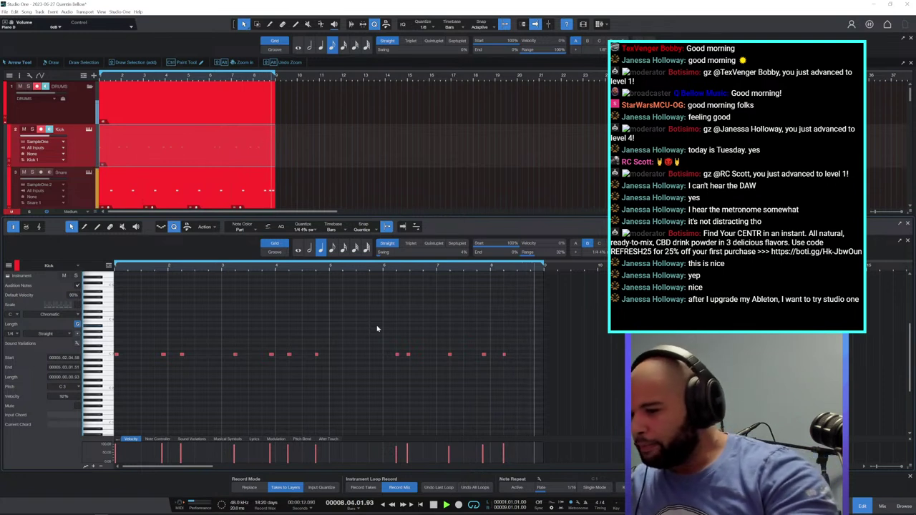
drag(532, 341, 33, 367)
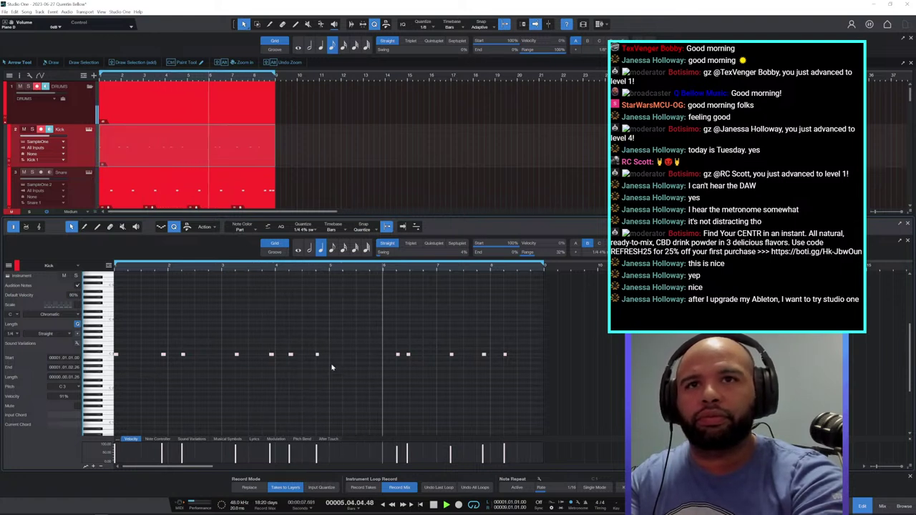
key(space)
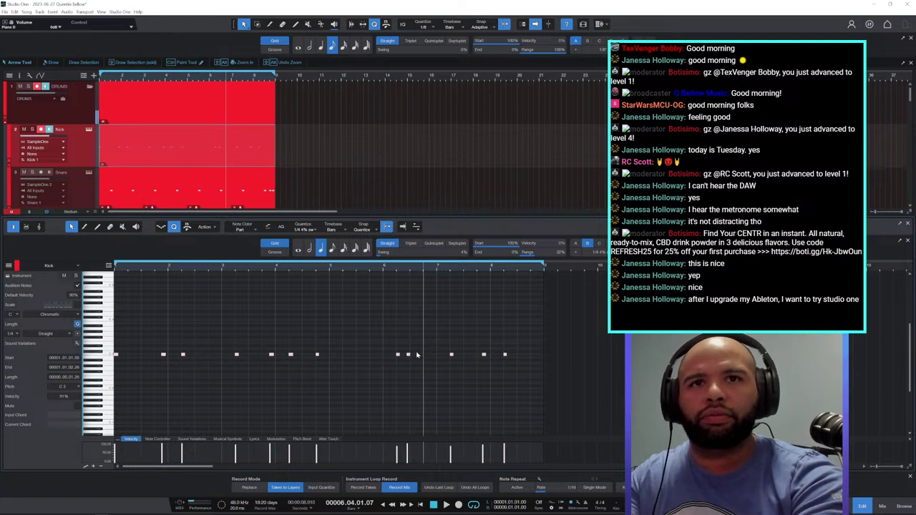
Audition bar 6 of the Kick part and remove the second of its two closely spaced hits.
click(399, 270)
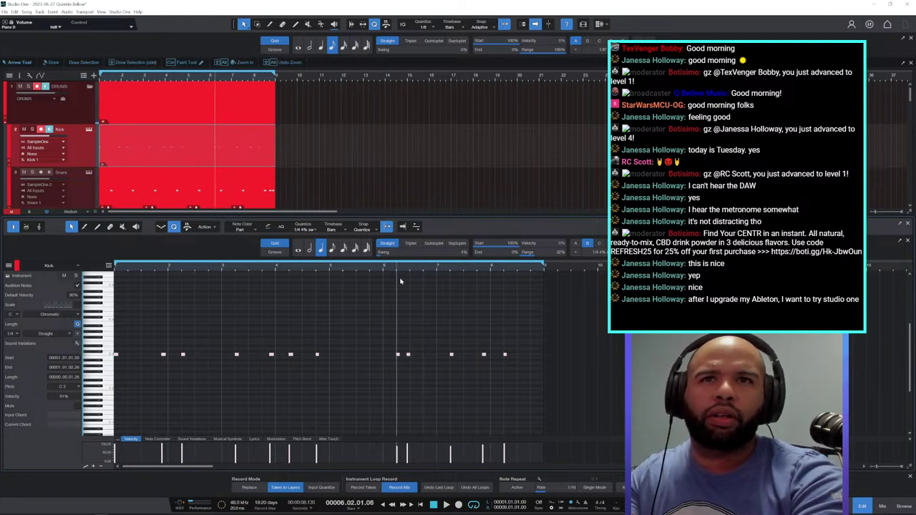
key(space)
key(space)
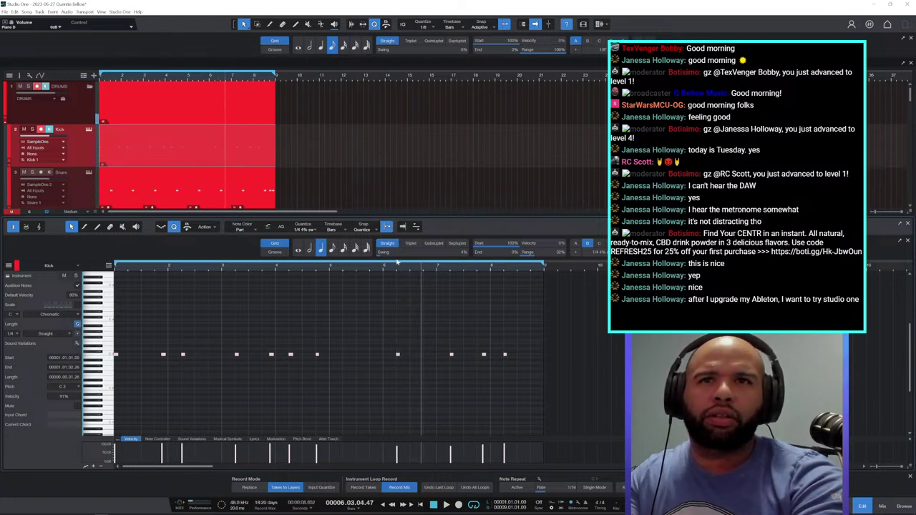
click(385, 270)
key(space)
key(space)
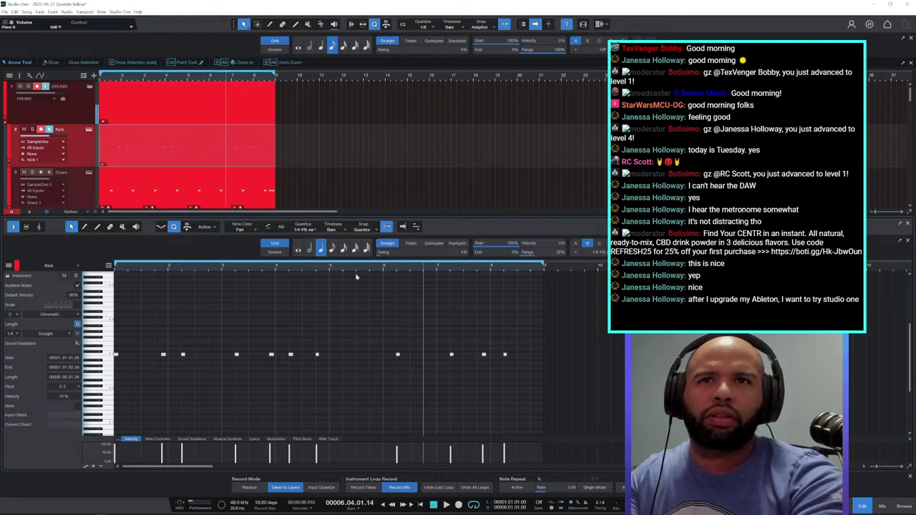
Copy the last kick hit of bar 4 to the start of bar 5 and play the loop back.
click(317, 355)
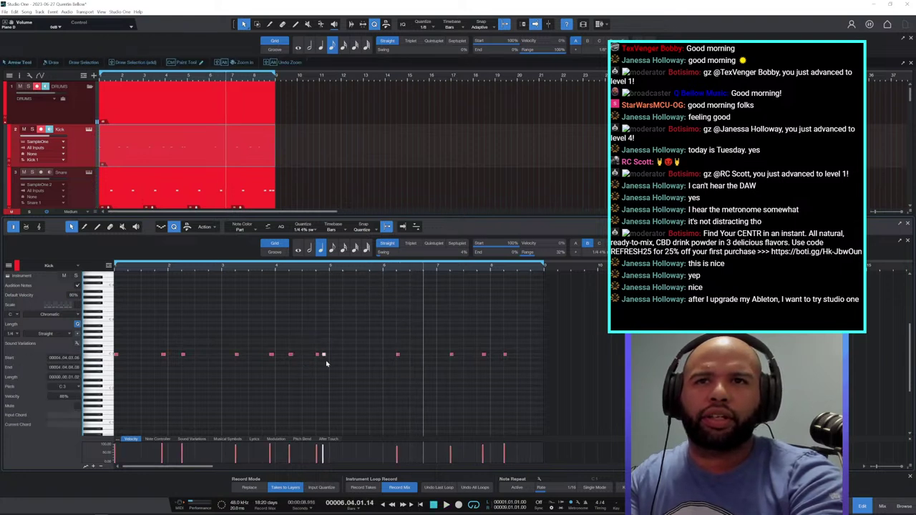
drag(324, 355, 330, 355)
key(space)
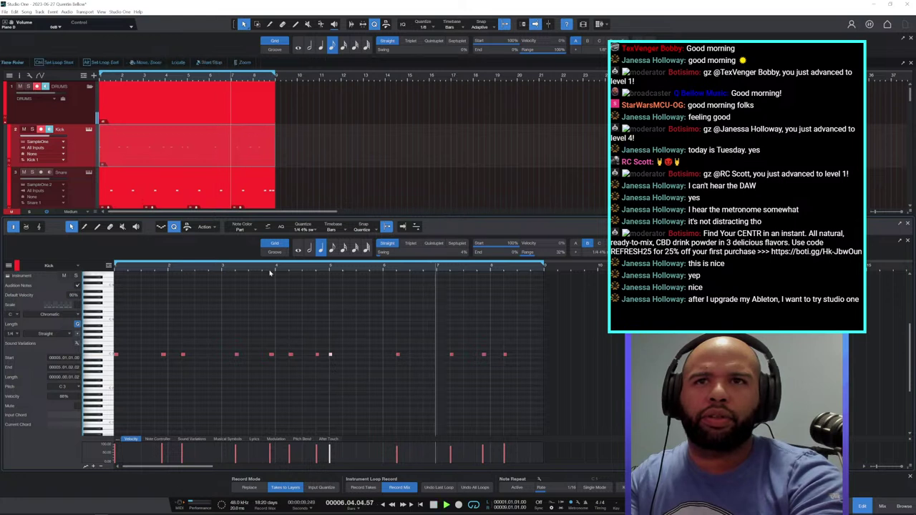
key(space)
key(space)
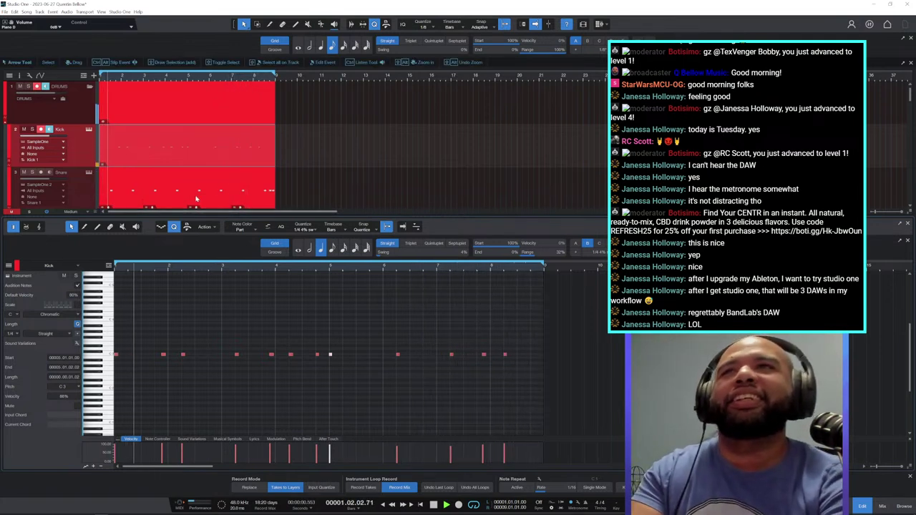
Create an eight-bar part on the HH 2 track and fill bars 1 and 2 with C 3 notes split to a 1/16 grid.
scroll(228, 156, down, 3)
scroll(228, 156, down, 3)
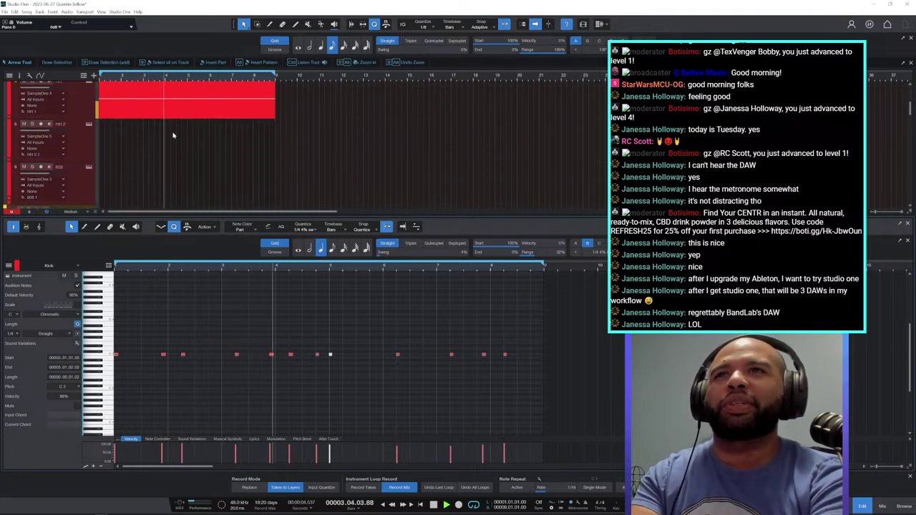
double_click(111, 136)
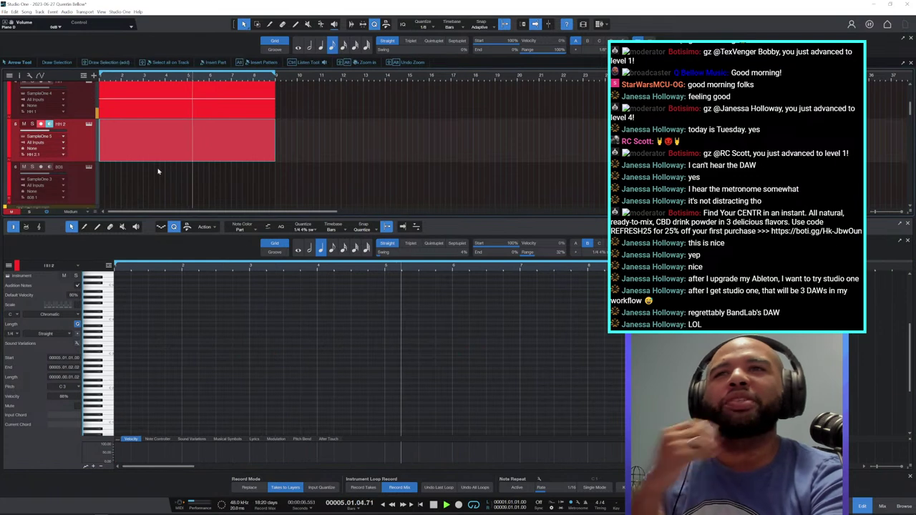
click(126, 356)
drag(125, 357, 250, 357)
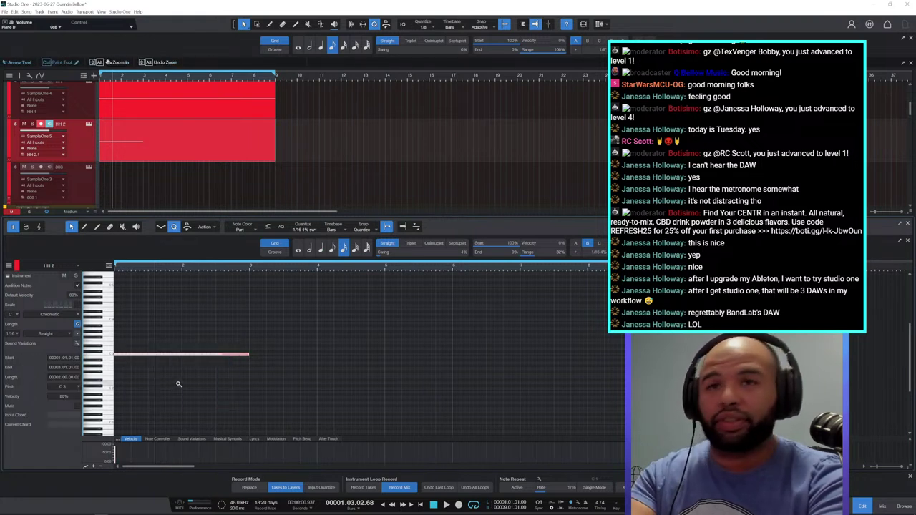
key(alt+shift+x)
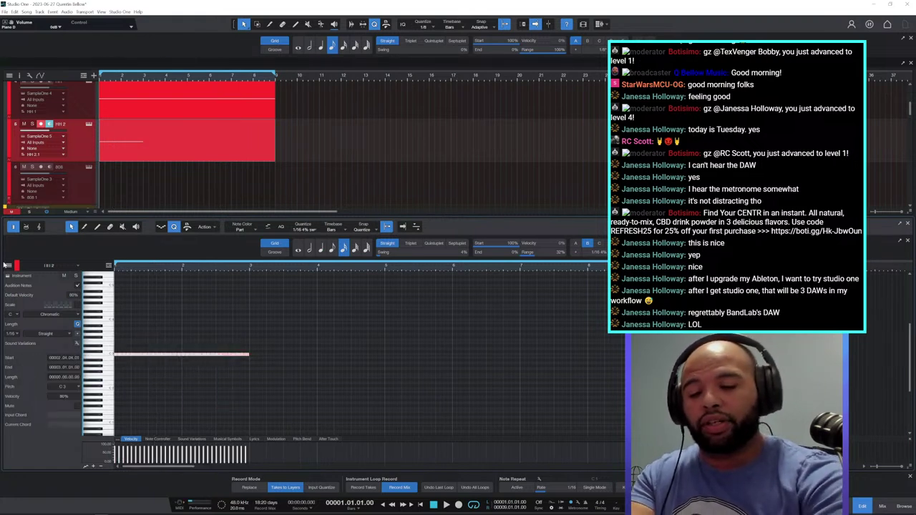
Delete the HH 2 sixteenth notes in the first two beats of bar 1.
click(119, 351)
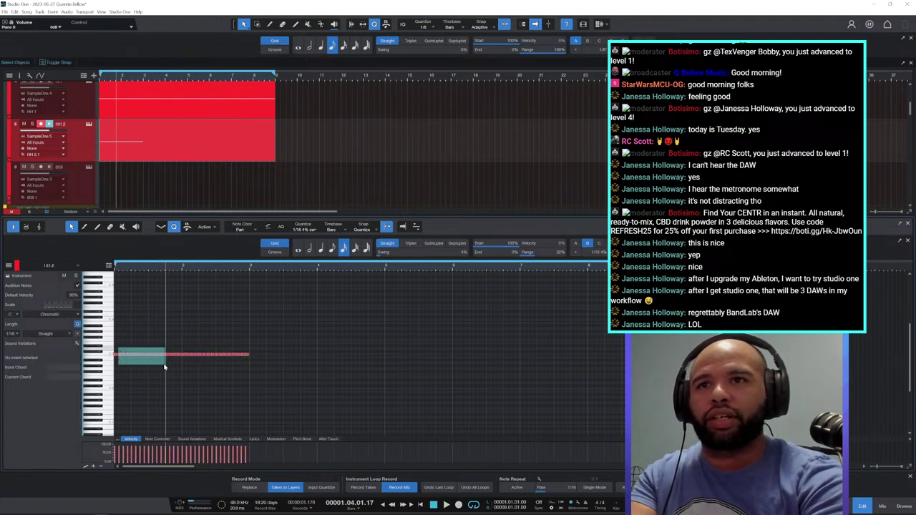
drag(165, 367, 164, 371)
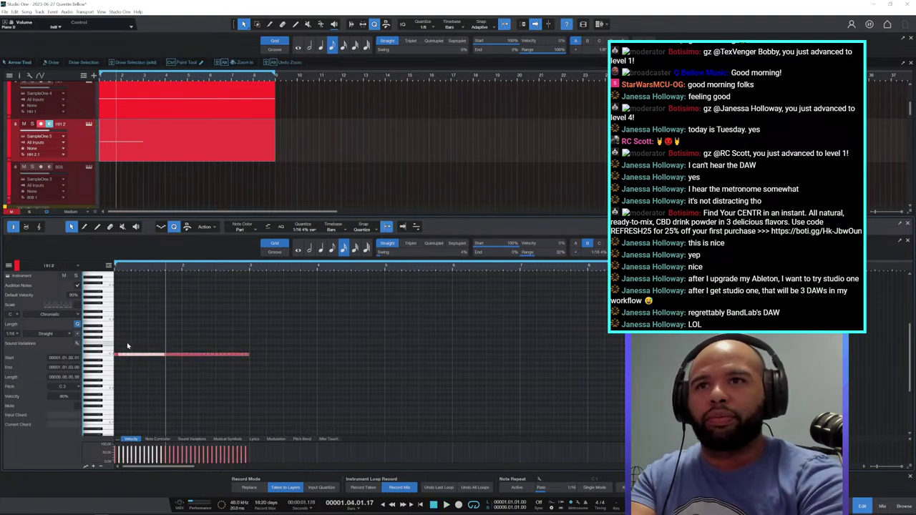
click(121, 361)
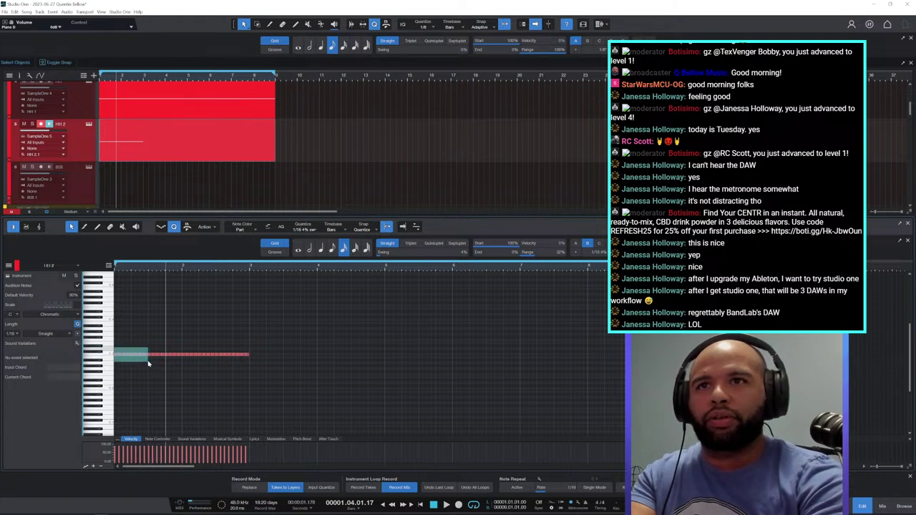
drag(149, 364, 149, 365)
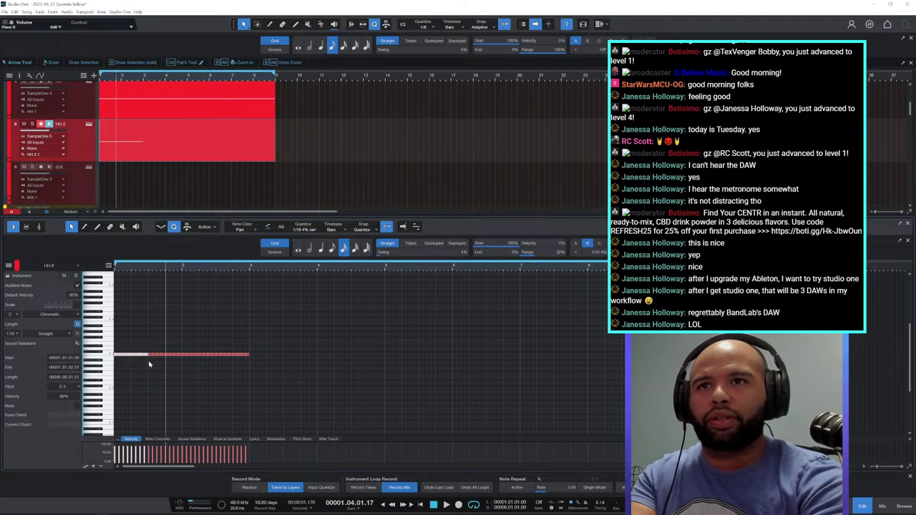
key(Delete)
Delete the second and third sixteenth notes of beat 3 in bar 1 of HH 2, and play the result.
drag(160, 271, 173, 285)
click(166, 373)
drag(169, 348, 184, 371)
key(Delete)
click(163, 358)
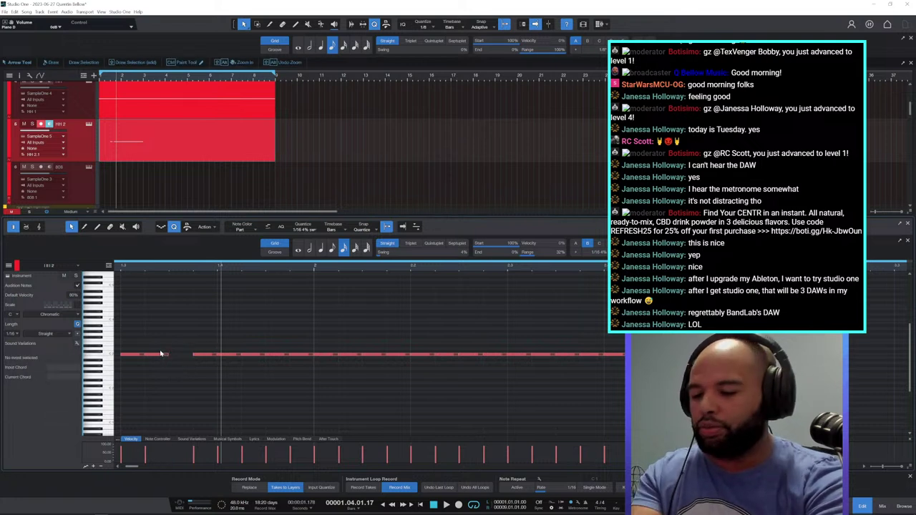
drag(159, 337, 171, 375)
key(Delete)
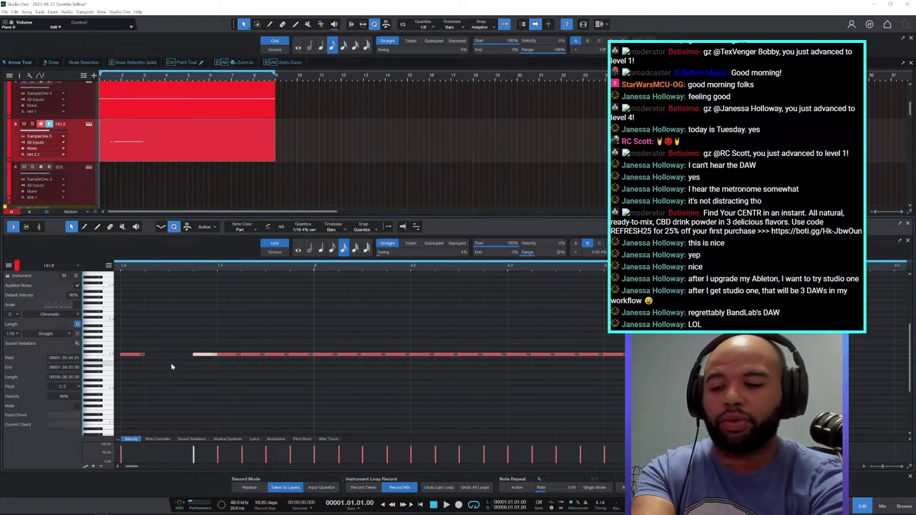
key(space)
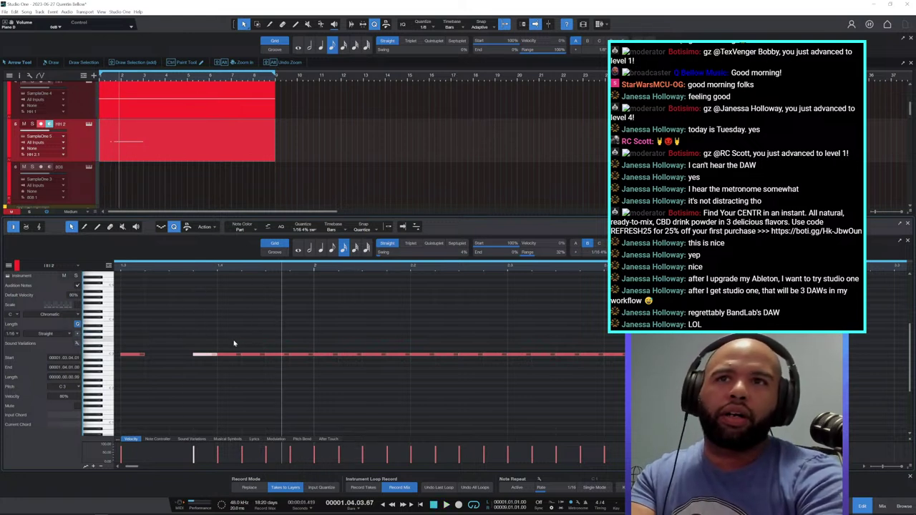
Split the HH 2 notes on beat 4 of bar 1 to a 1/32 grid and delete all notes from bar 2 onward.
click(355, 247)
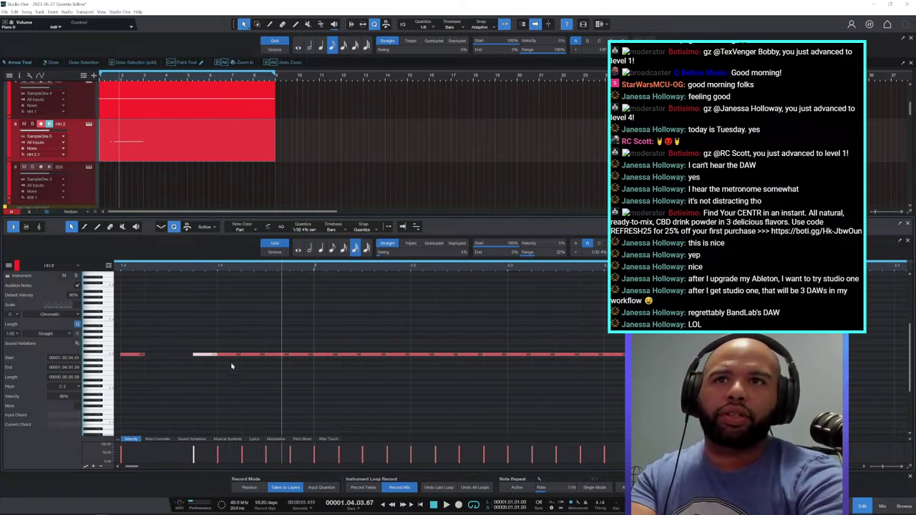
drag(223, 345, 626, 388)
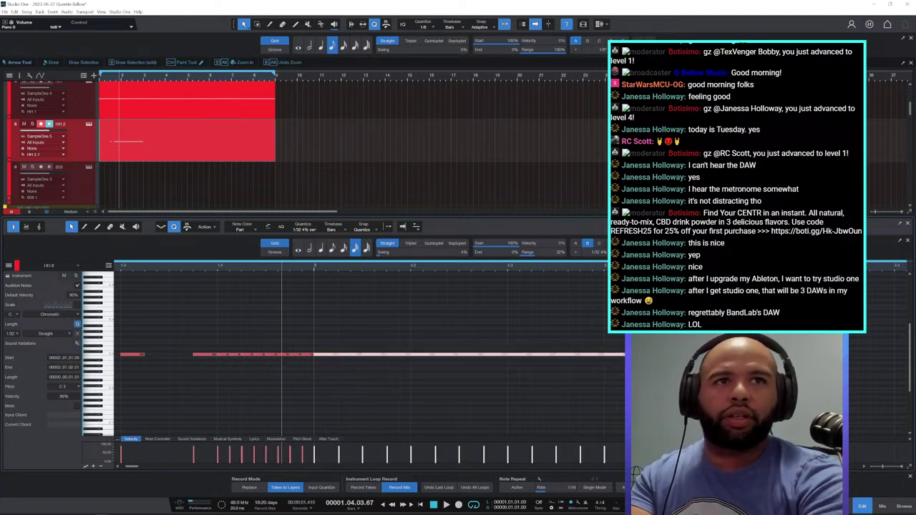
key(Delete)
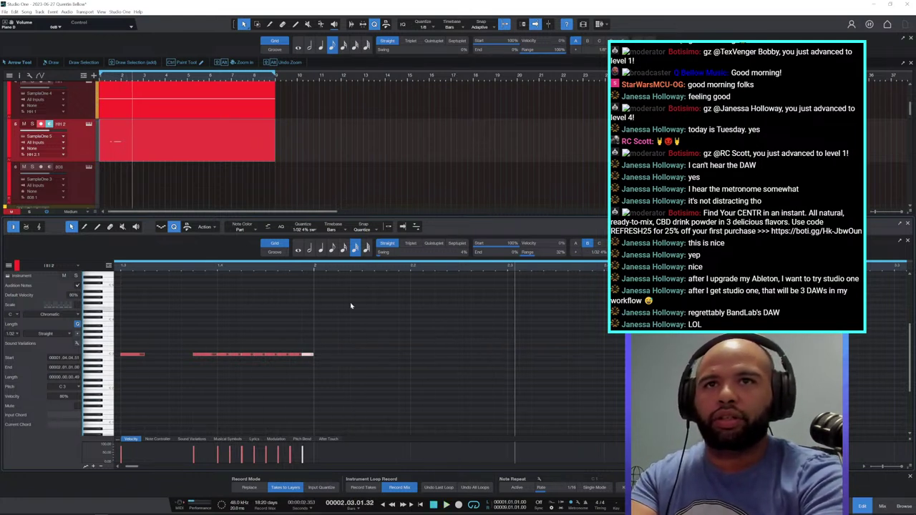
drag(227, 268, 249, 265)
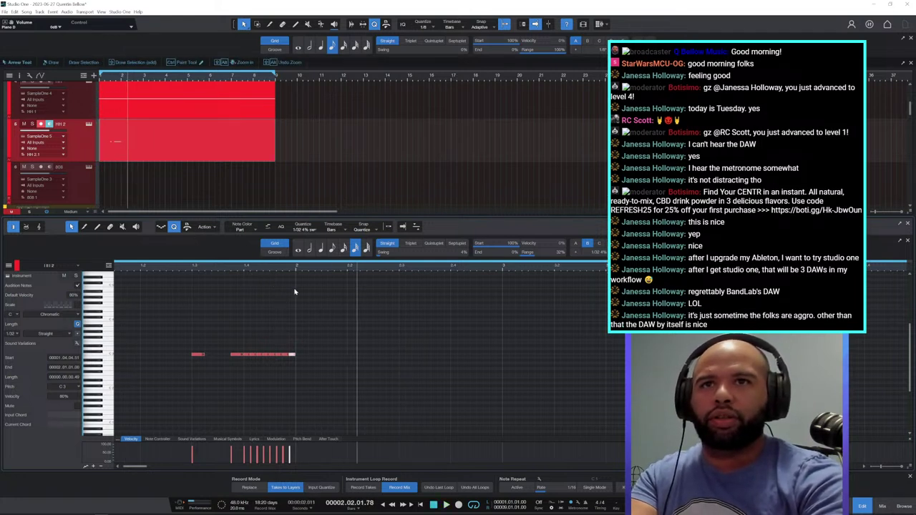
Thin HH 2 to the last four 1/32 notes of bar 1, with two 1/8-spaced hits starting on beat 3.
click(197, 354)
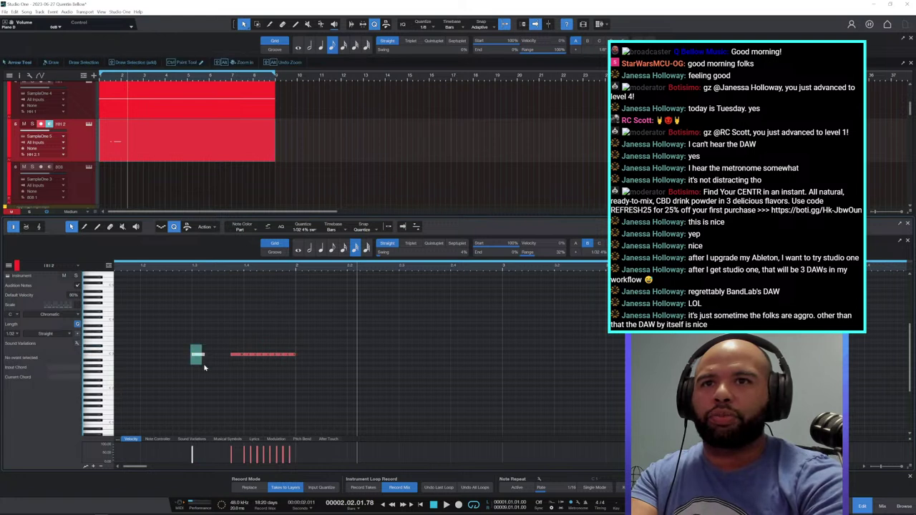
drag(249, 350, 268, 360)
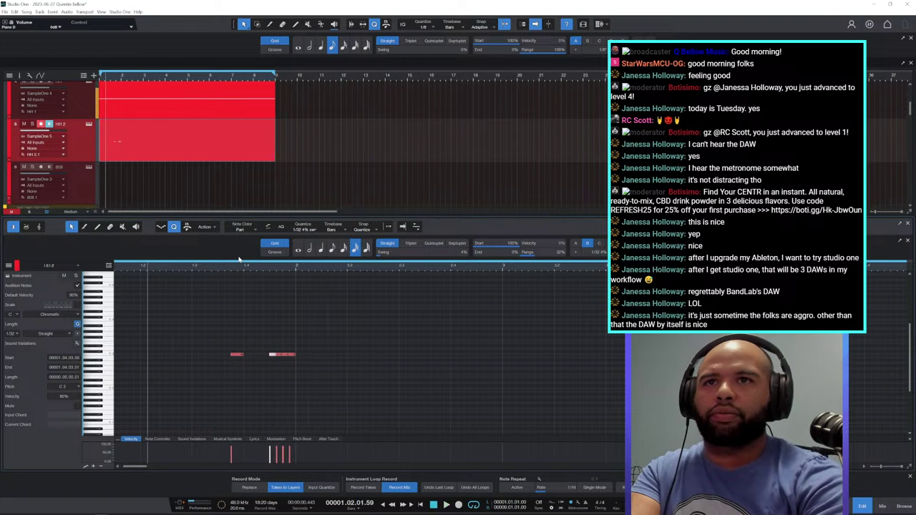
click(333, 251)
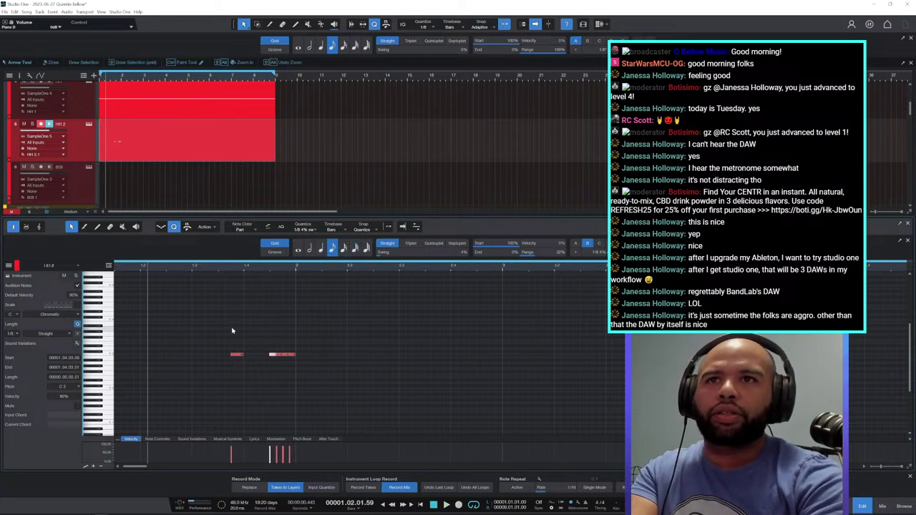
drag(239, 356, 196, 359)
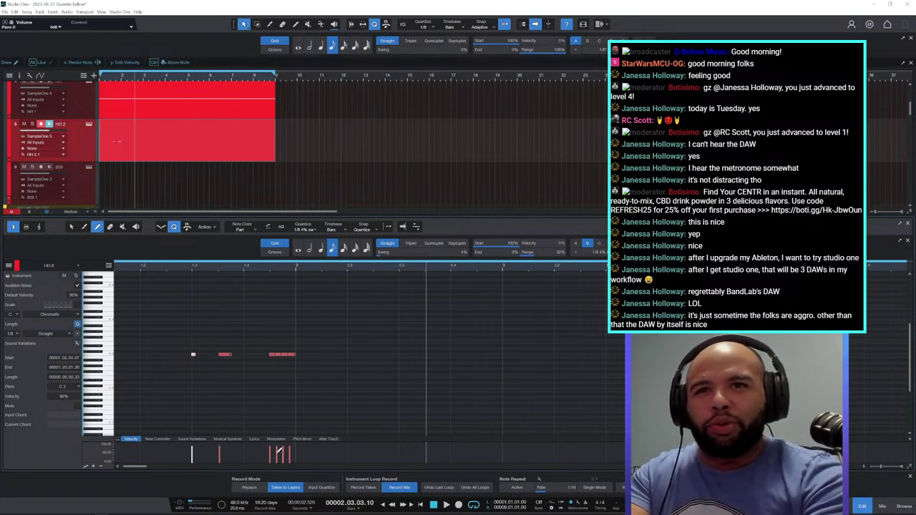
Paint a rising velocity ramp across the last four 1/32 notes of bar 1 in HH 2.
key(1)
drag(268, 335, 340, 398)
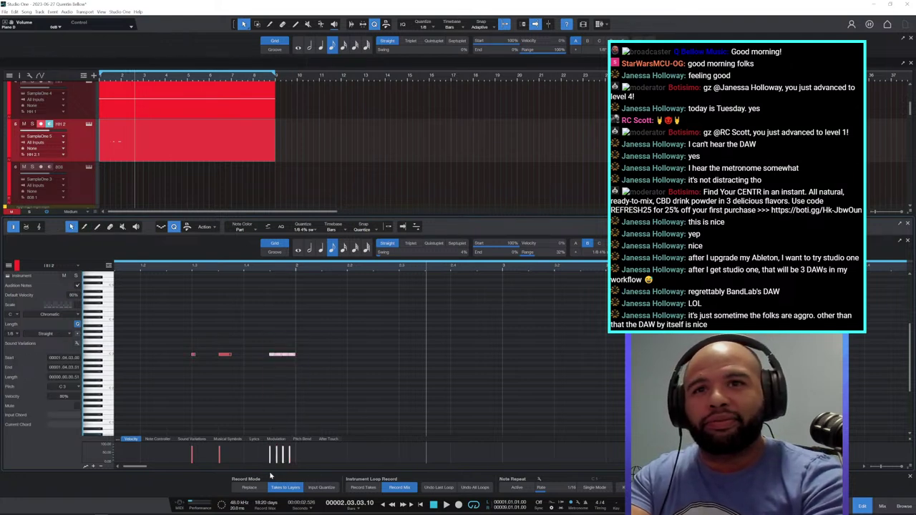
key(6)
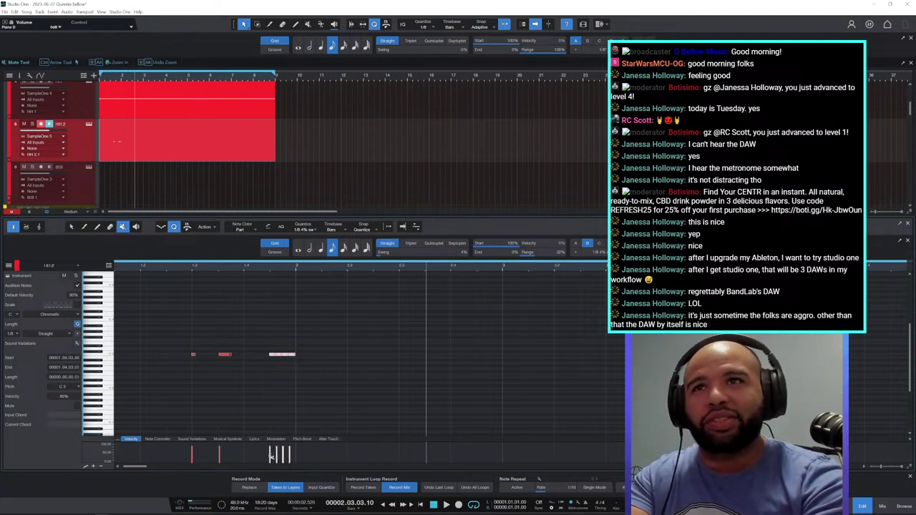
click(98, 228)
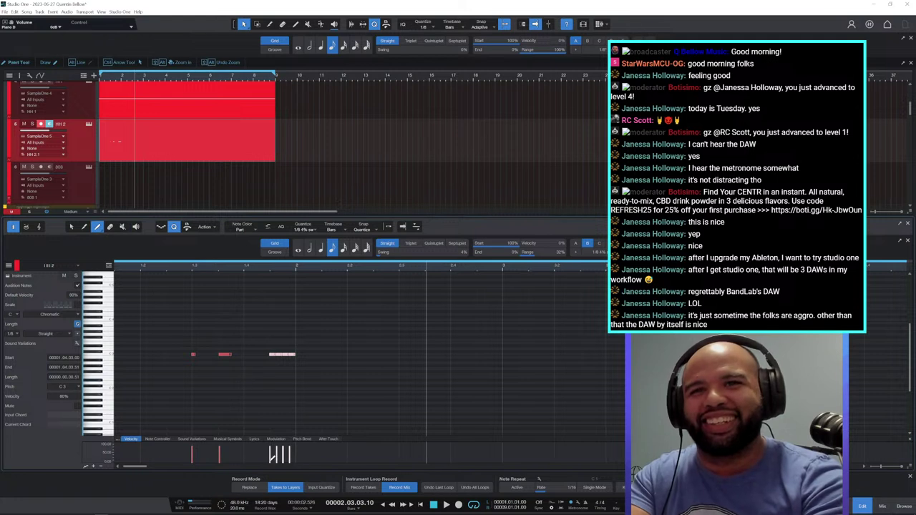
mouse_move(271, 460)
mouse_down()
mouse_move(283, 453)
mouse_move(277, 459)
mouse_up()
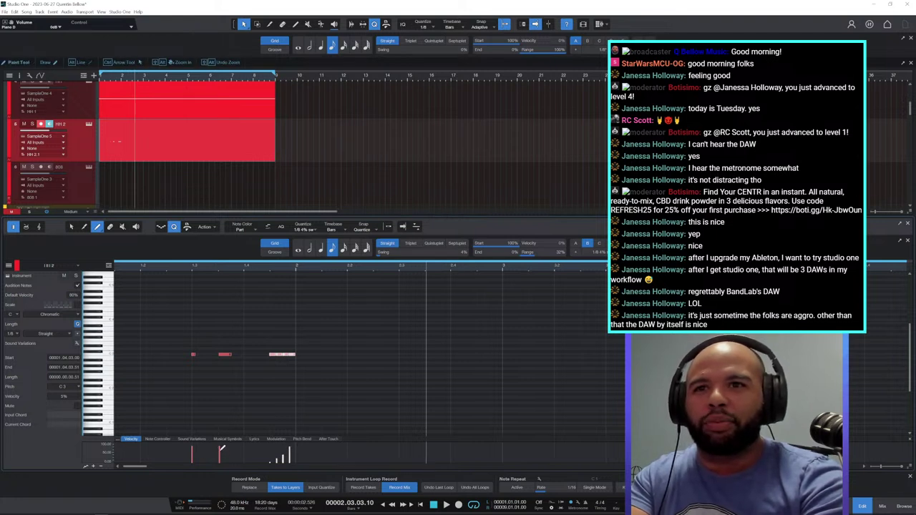
Lower the velocity of the second HH 2 hit on beat 3 of bar 1 and play the loop.
key(1)
click(222, 453)
click(227, 453)
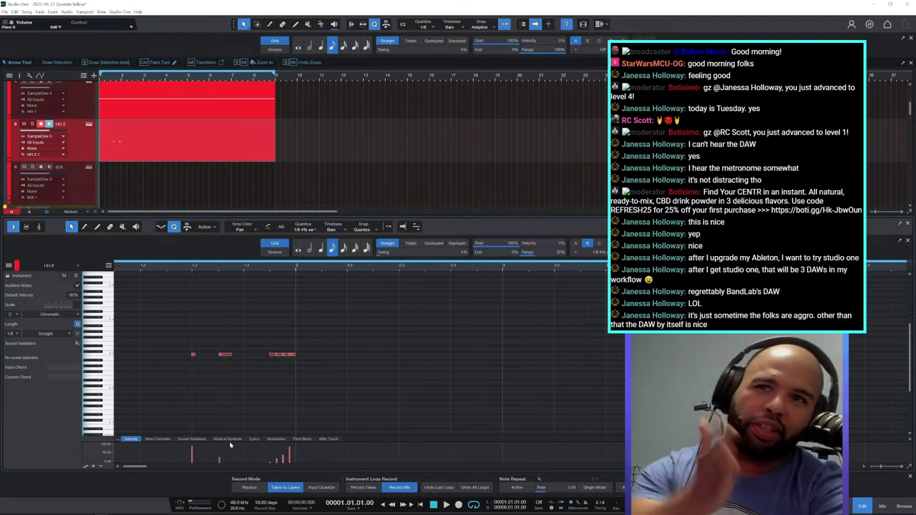
key(space)
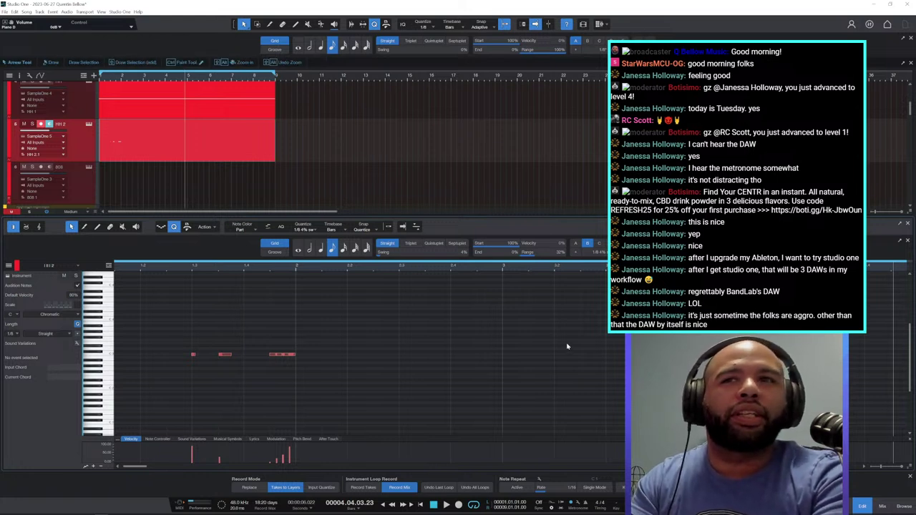
Add an HH 2 hit on the downbeat of bar 4 and four 1/16-triplet notes from beat 2, and play from bar 4.
double_click(714, 354)
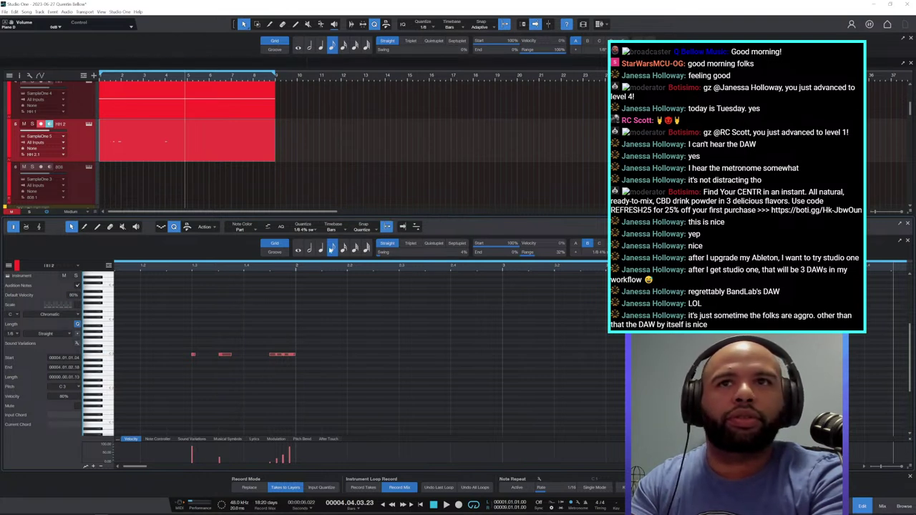
drag(725, 354, 748, 373)
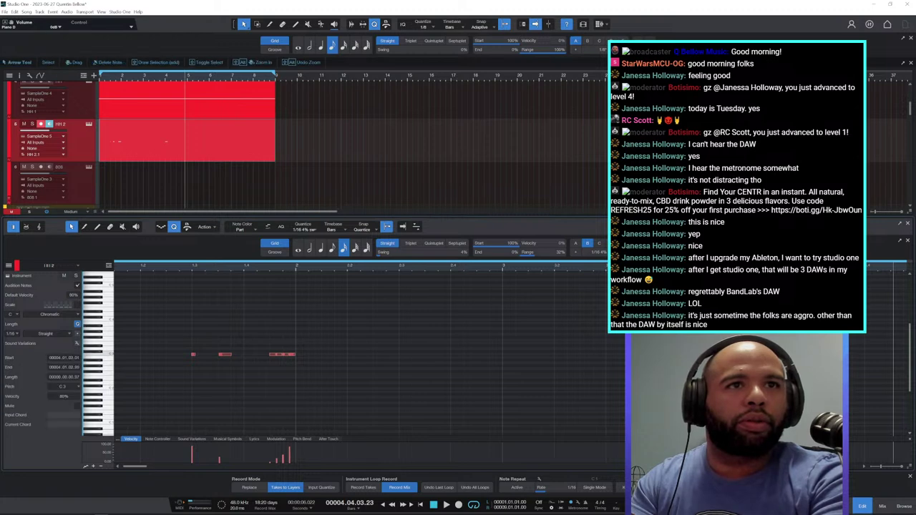
double_click(764, 355)
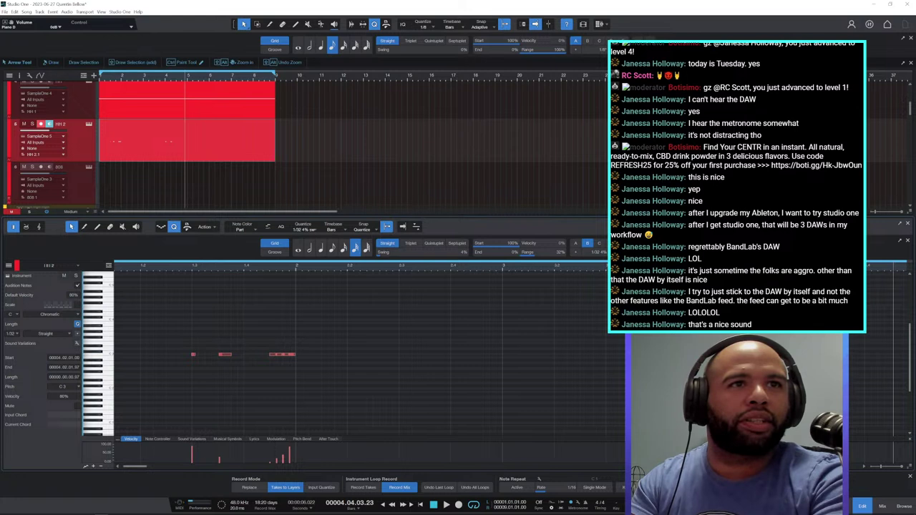
click(412, 245)
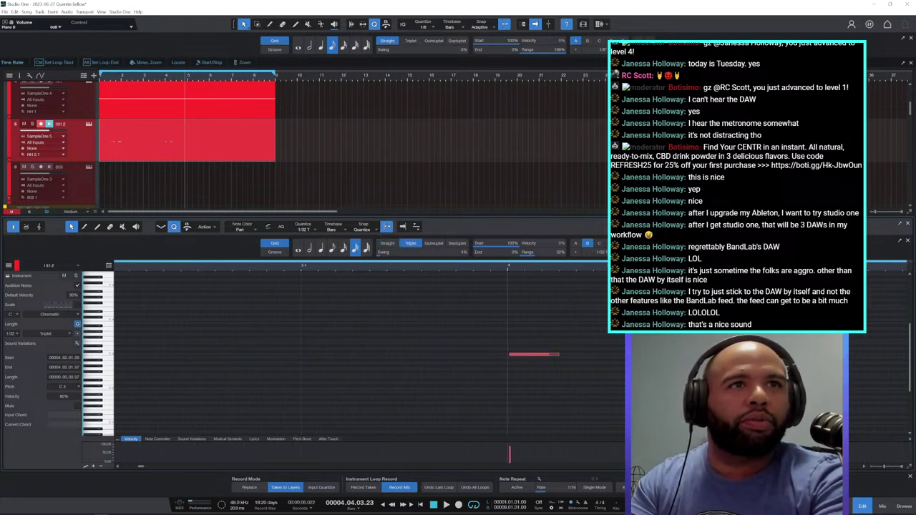
scroll(767, 354, down, 2)
click(343, 247)
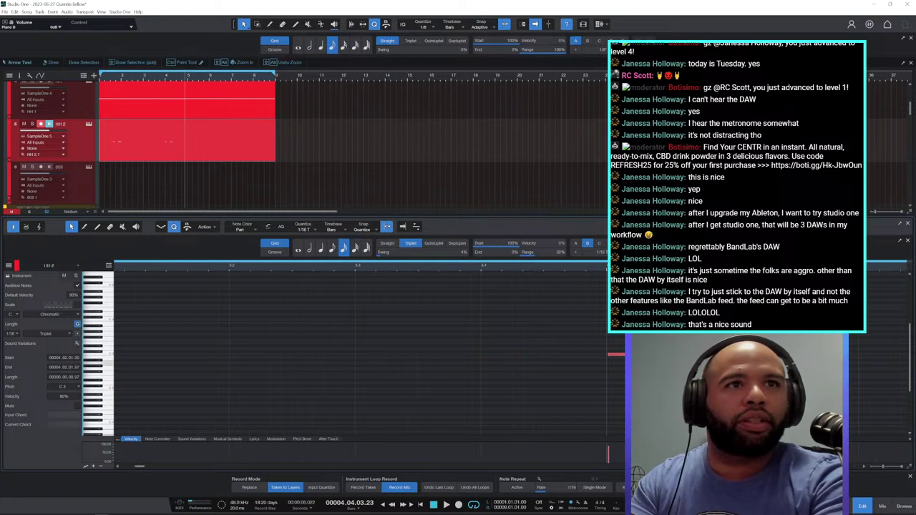
drag(764, 355, 776, 354)
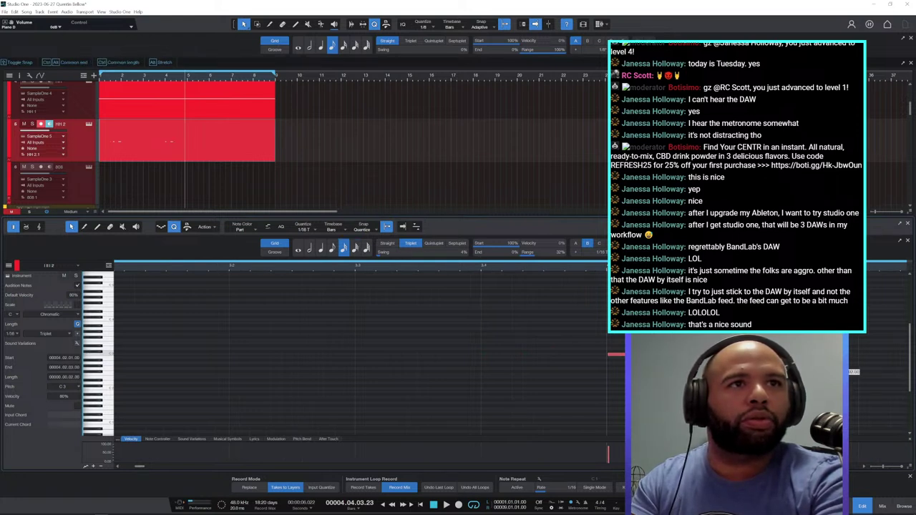
drag(816, 355, 818, 354)
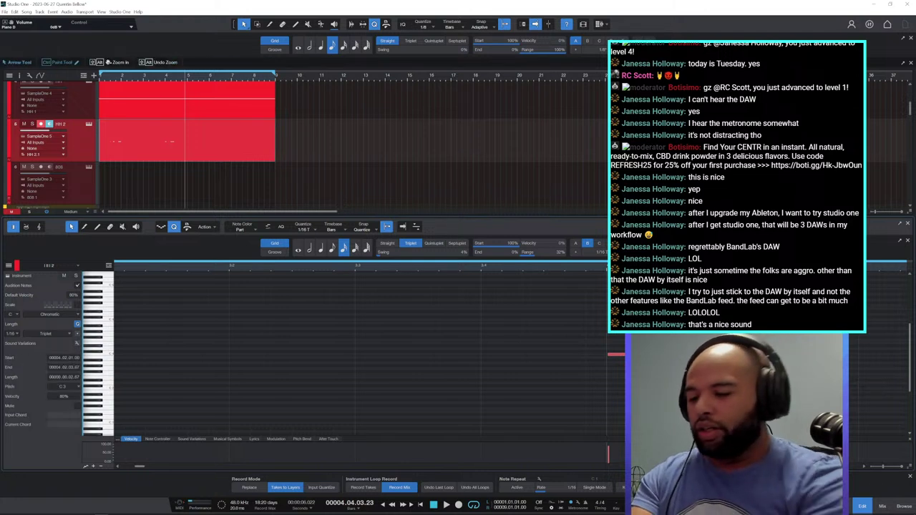
scroll(710, 266, down, 8)
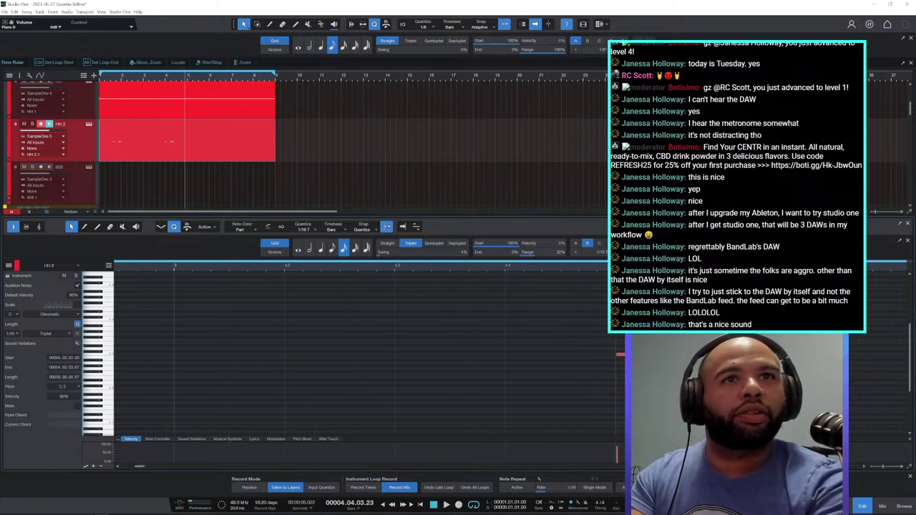
click(407, 267)
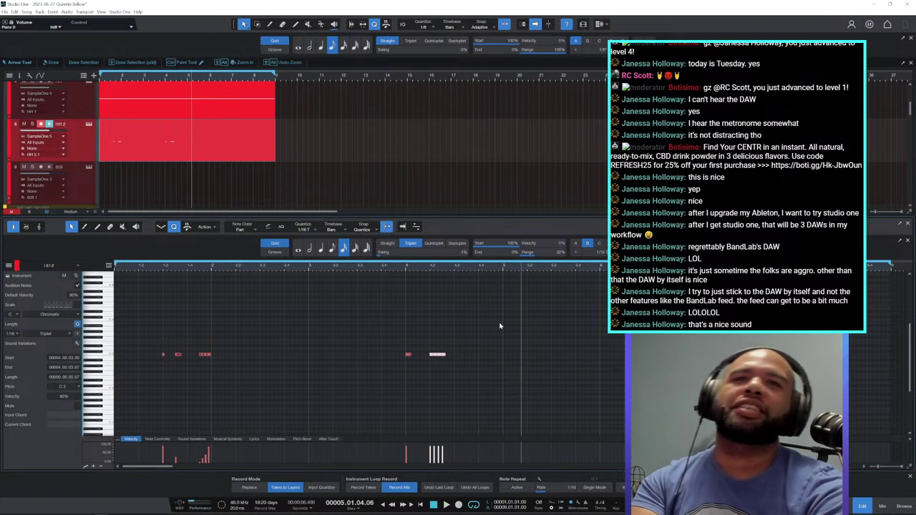
Lower the velocity of bar 4's downbeat hit in HH 2 and paint a falling velocity ramp over its four triplet notes.
drag(444, 266, 452, 287)
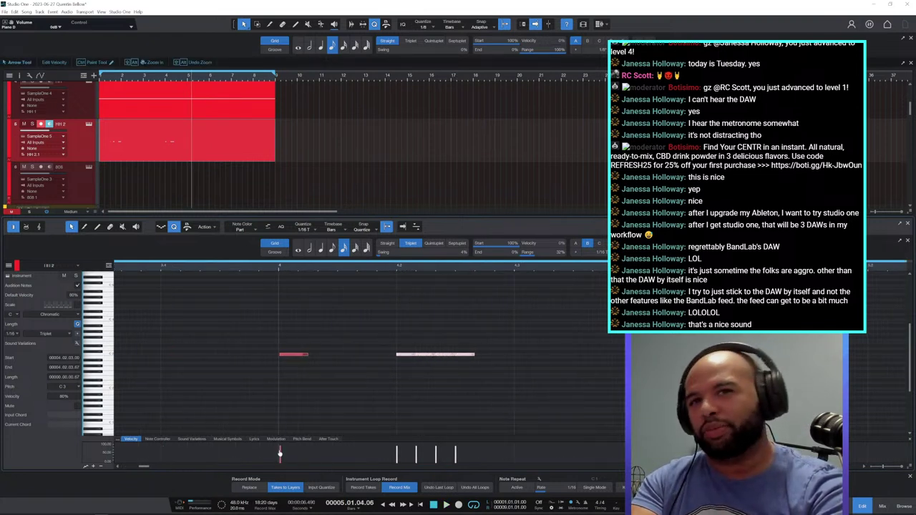
drag(281, 458, 280, 463)
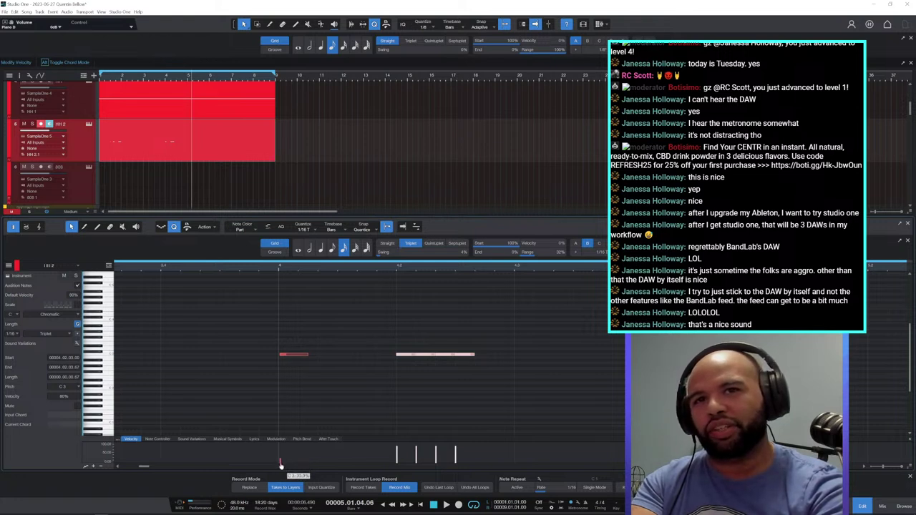
drag(398, 450, 398, 454)
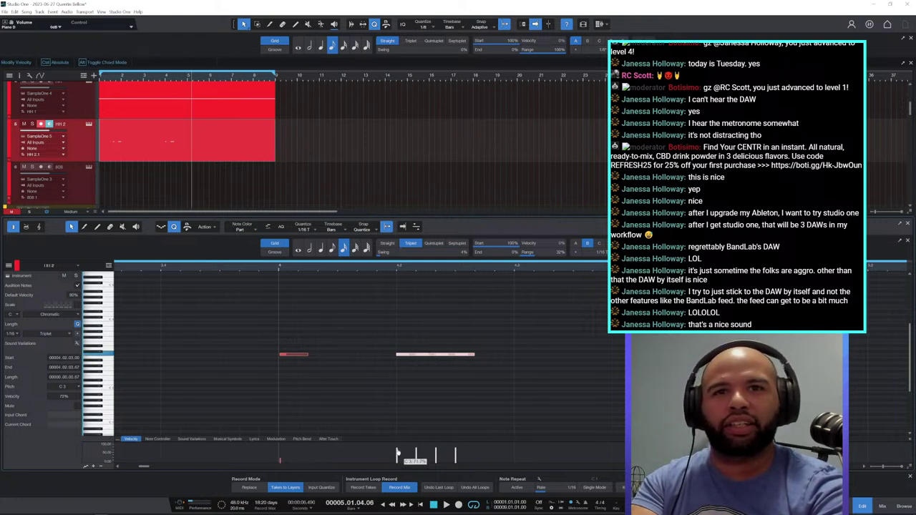
click(475, 453)
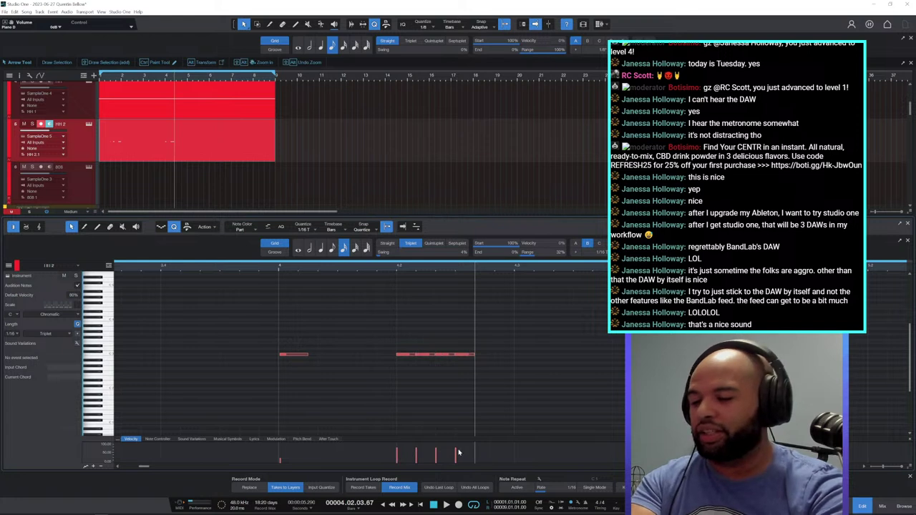
key(6)
key(5)
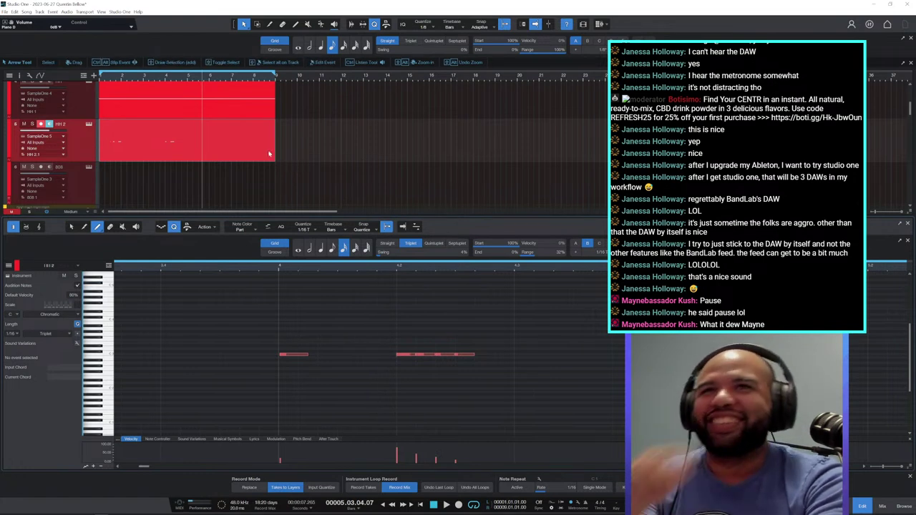
Shorten the HH 2 part to bars 1–4, duplicate it into bars 5–8, and play from bar 5.
drag(274, 143, 141, 155)
key(d)
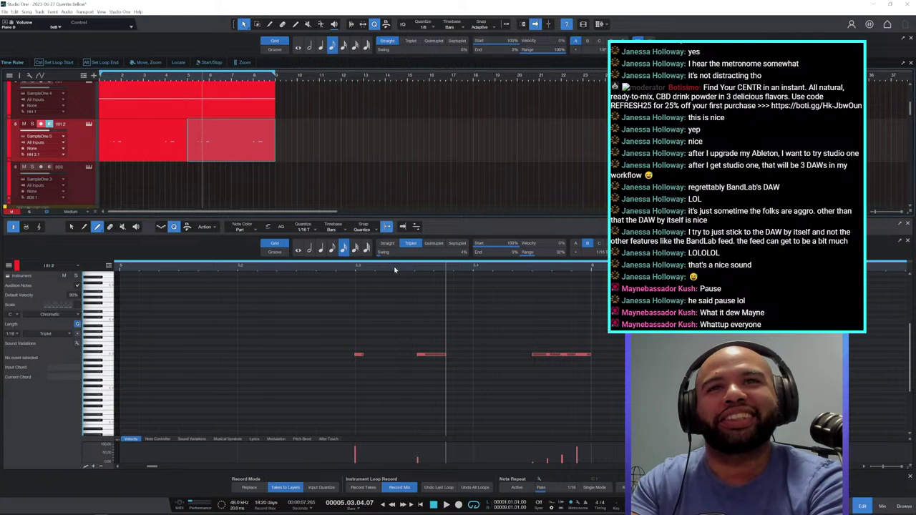
scroll(394, 272, up, 4)
scroll(394, 272, down, 4)
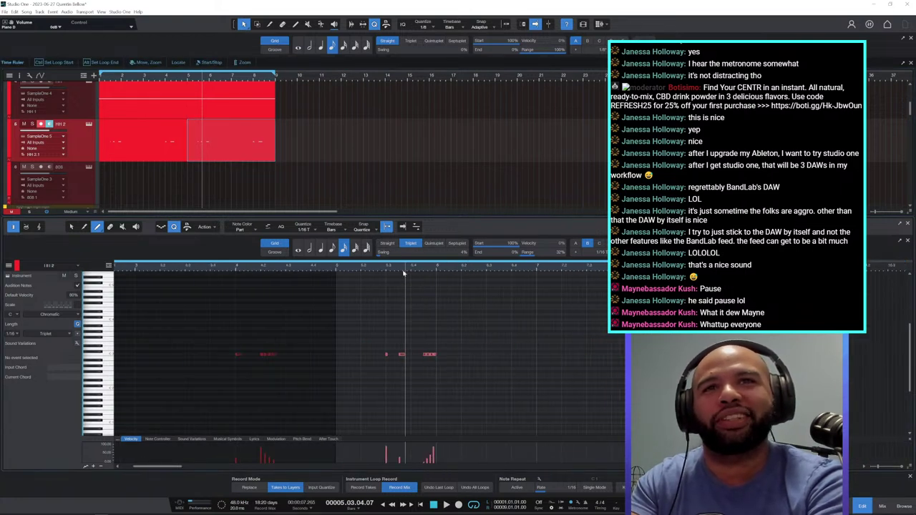
scroll(404, 271, up, 2)
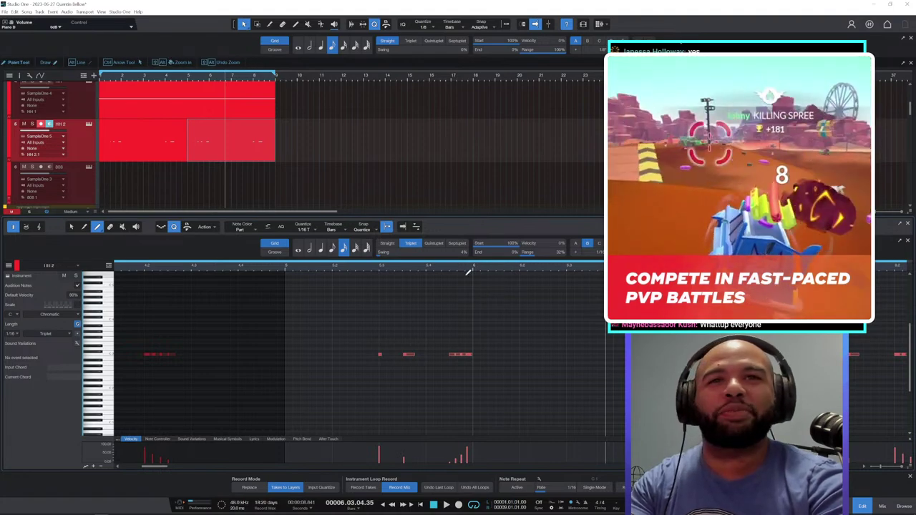
click(284, 267)
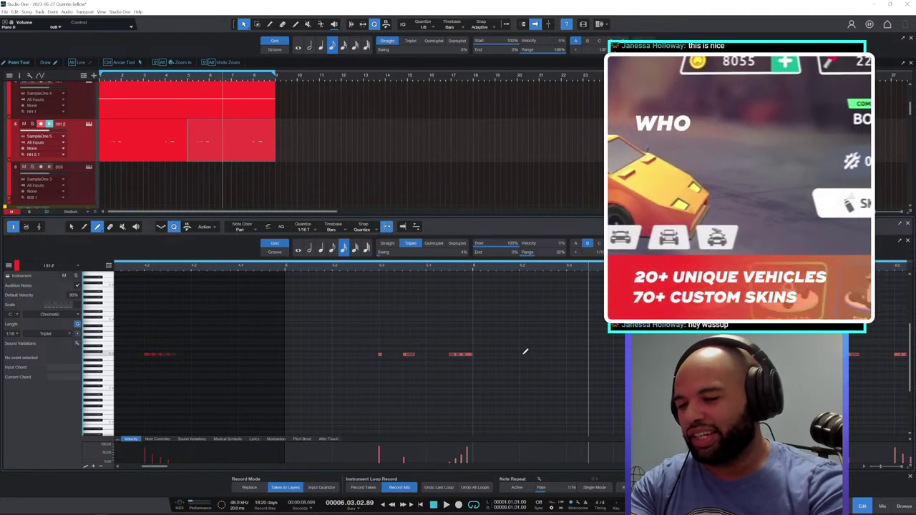
Add three consecutive 1/16-triplet hits from beat 2 of bar 6 in HH 2, and play from bar 5.
key(1)
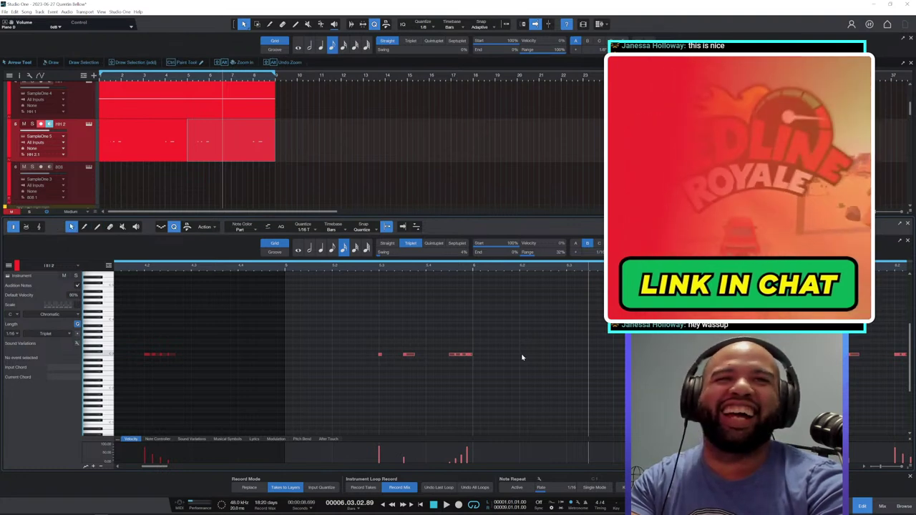
ctrl+click(522, 355)
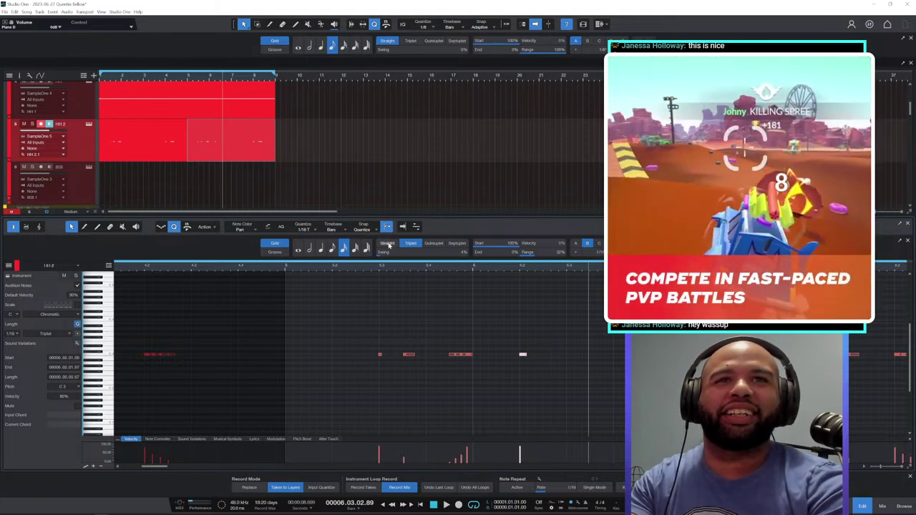
click(538, 354)
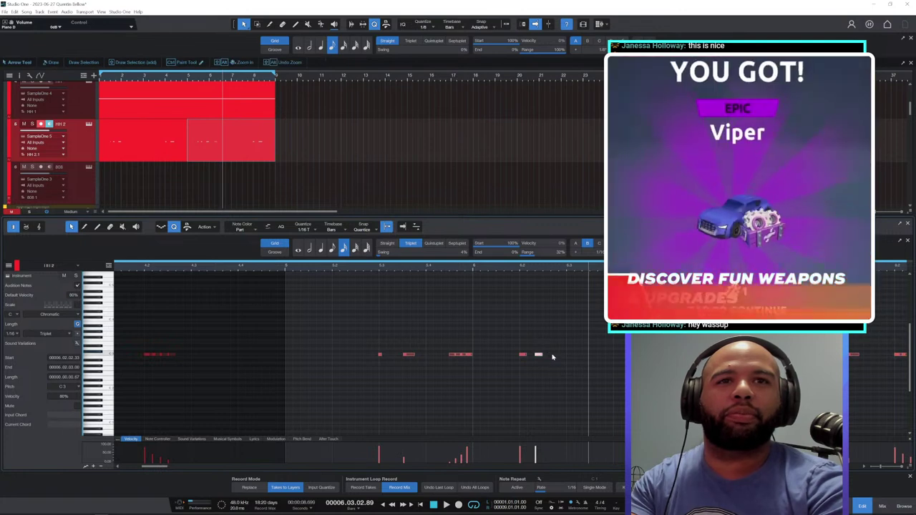
click(553, 355)
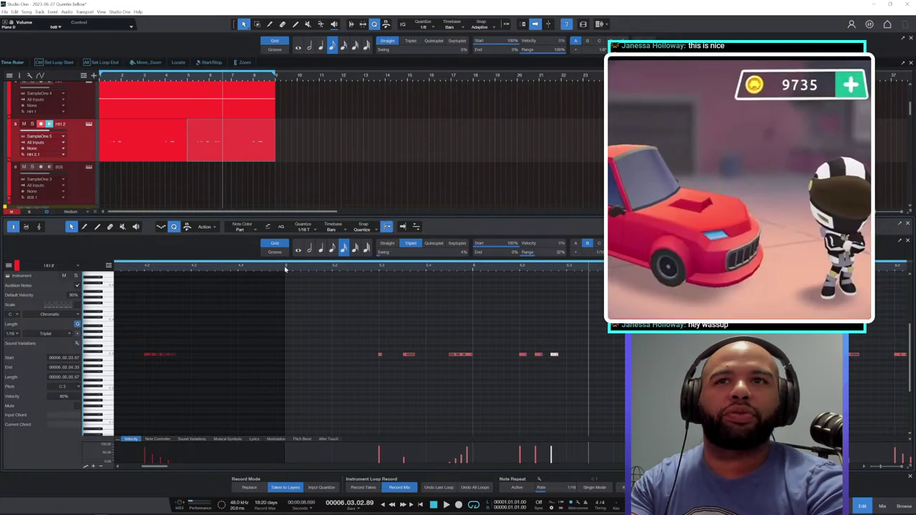
double_click(286, 266)
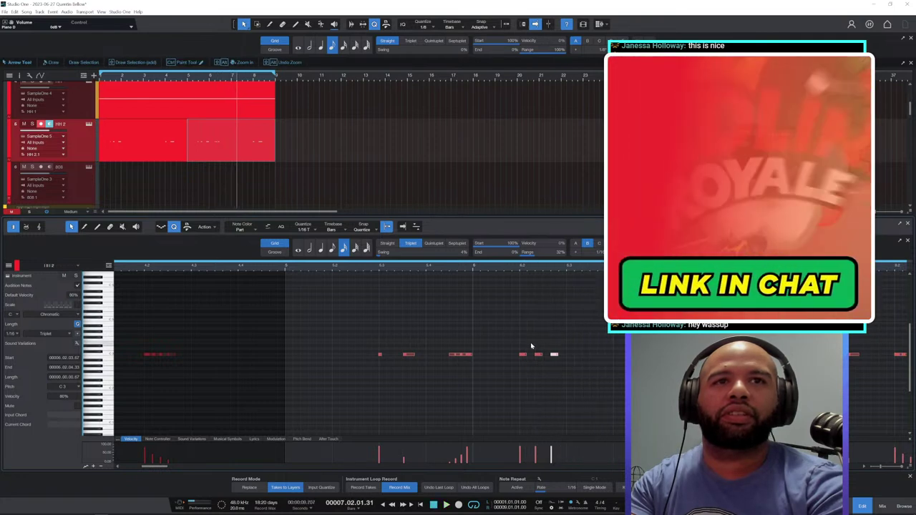
Respace the bar 6 HH 2 hits to 1/8 intervals from beat 2, with a fourth hit an eighth after beat 3.
drag(551, 356, 572, 356)
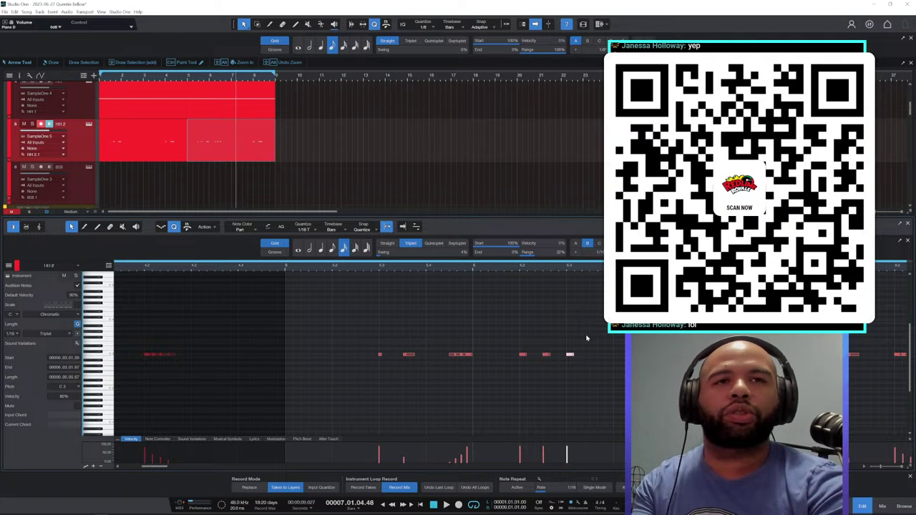
scroll(578, 282, up, 5)
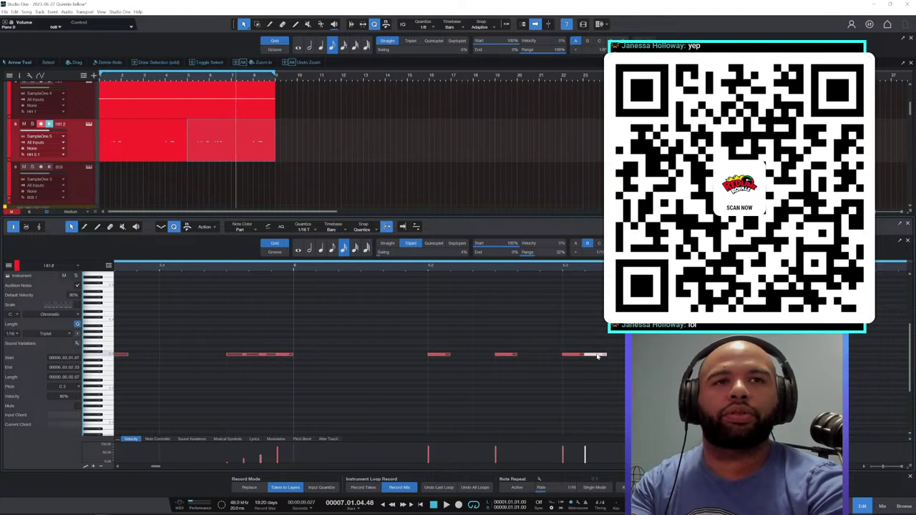
drag(599, 357, 644, 356)
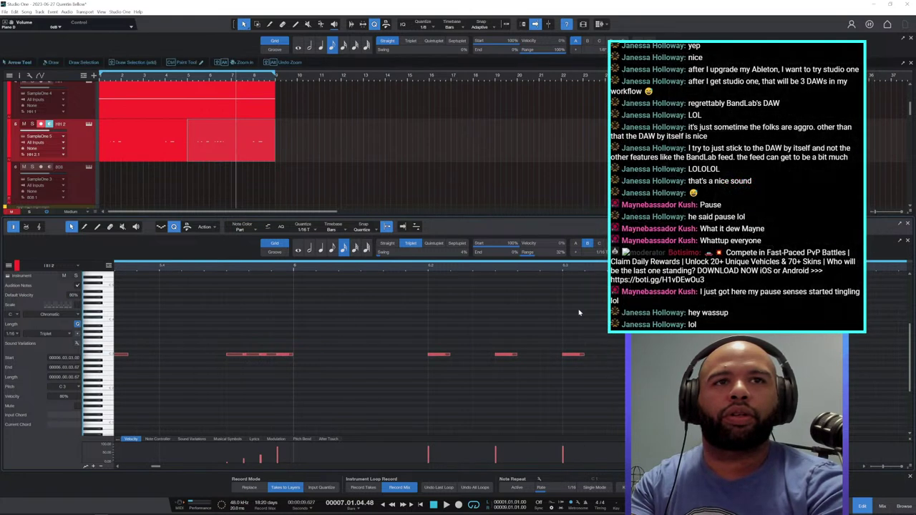
Shorten the HH 2 hit on beat 3 of bar 6, add a 1/32-triplet hit at 6.3.1.67, and play from bar 5.
click(355, 248)
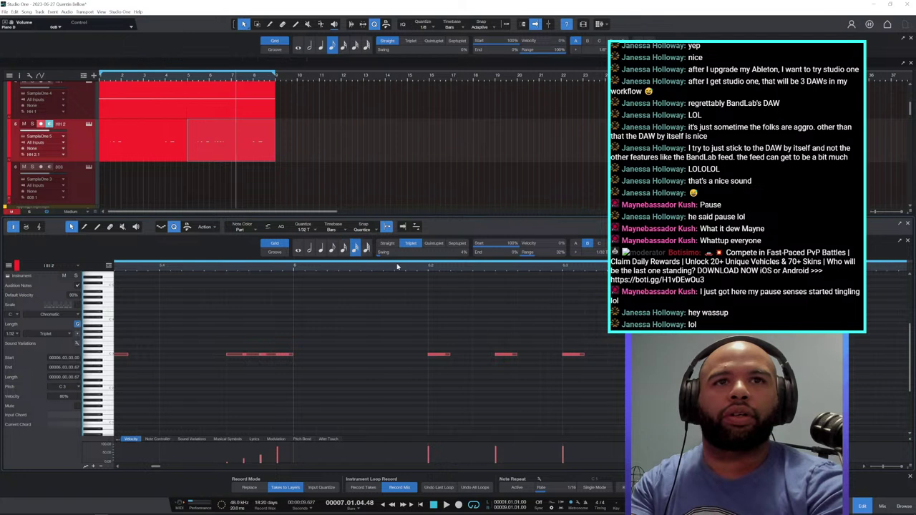
click(587, 356)
mouse_move(584, 355)
mouse_down()
mouse_move(575, 356)
mouse_move(587, 358)
mouse_up()
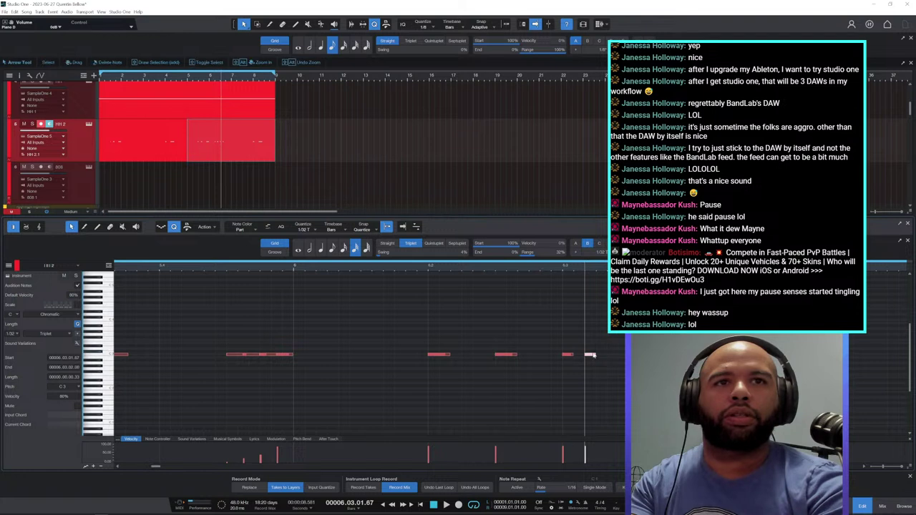
drag(302, 269, 311, 250)
click(206, 268)
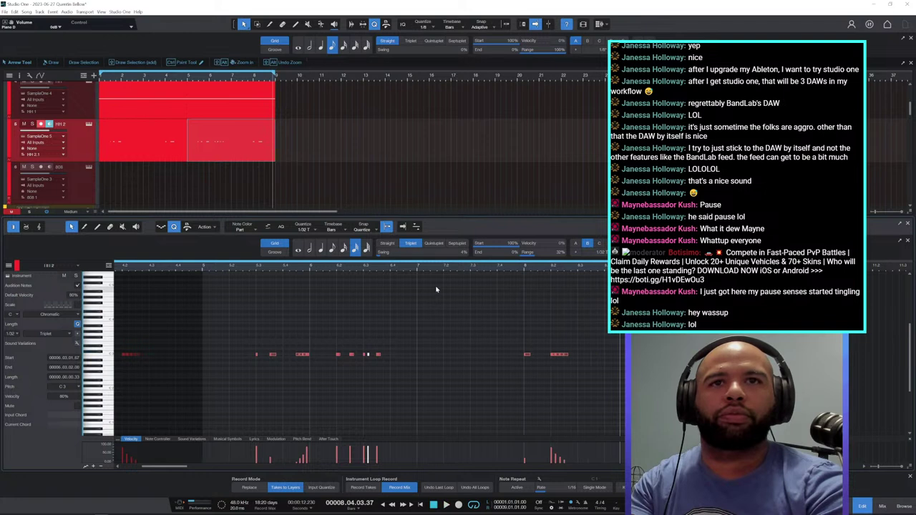
Add a HH 2 hit on beat 3 of bar 7, at 7.3.1.00, and lengthen it to a straight 1/32.
click(473, 358)
double_click(473, 357)
drag(481, 266, 477, 309)
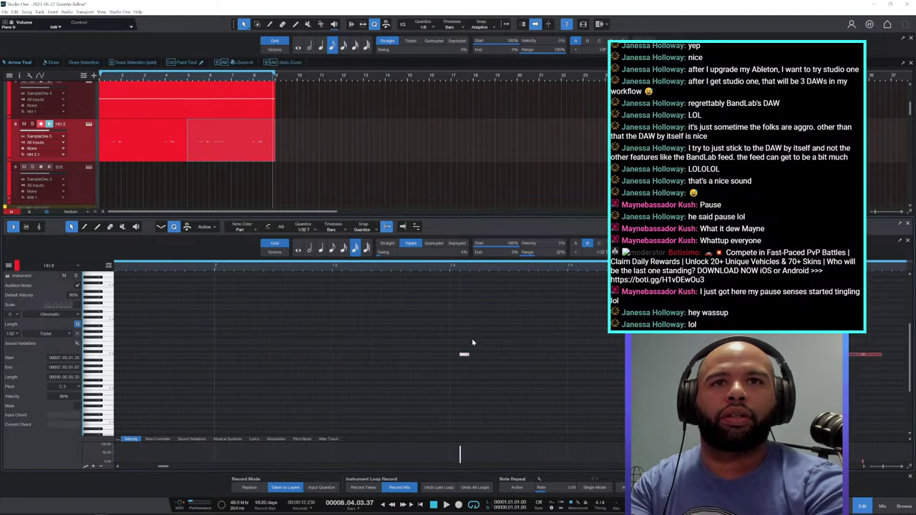
drag(464, 355, 454, 355)
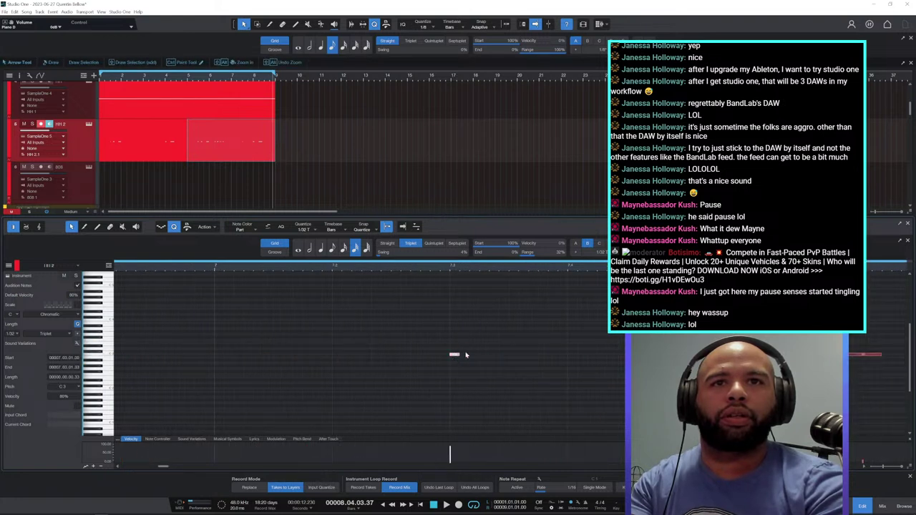
click(392, 244)
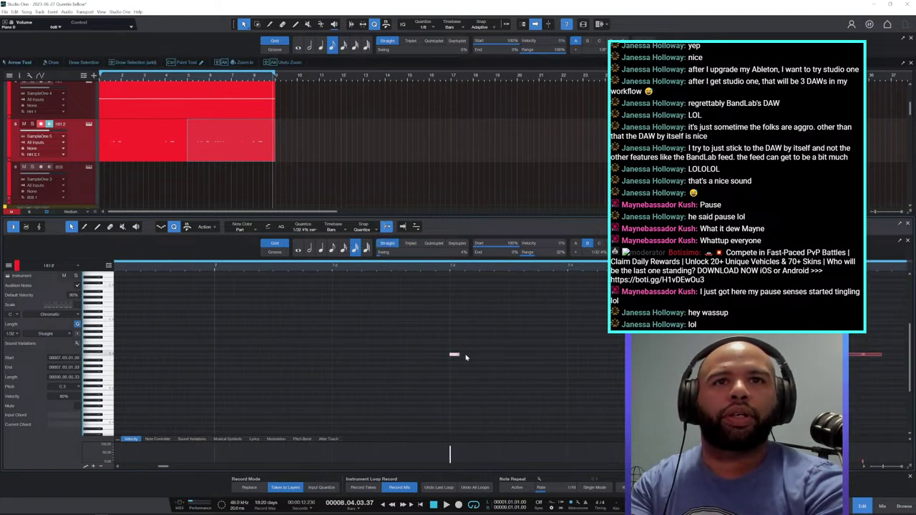
drag(458, 355, 466, 357)
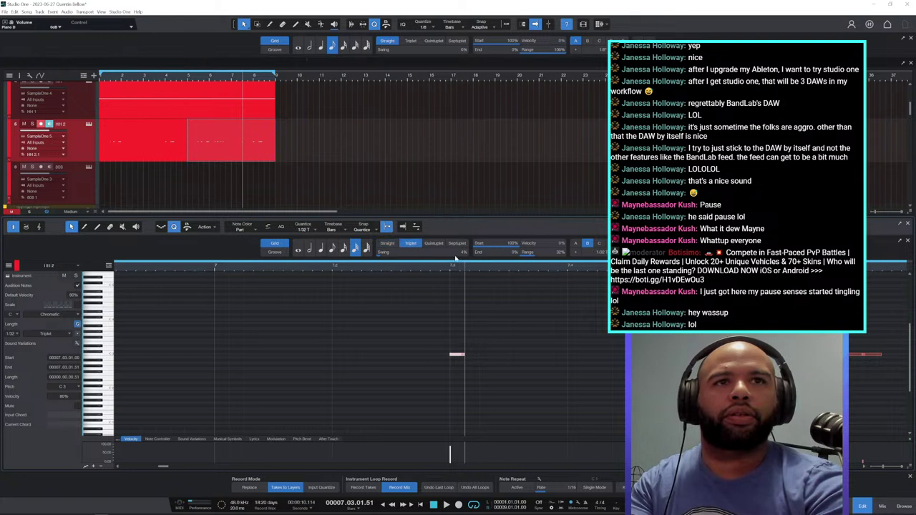
Add 1/32-triplet HH 2 hits at 7.4.3.00 and 7.4.4.33, and play them back.
click(666, 358)
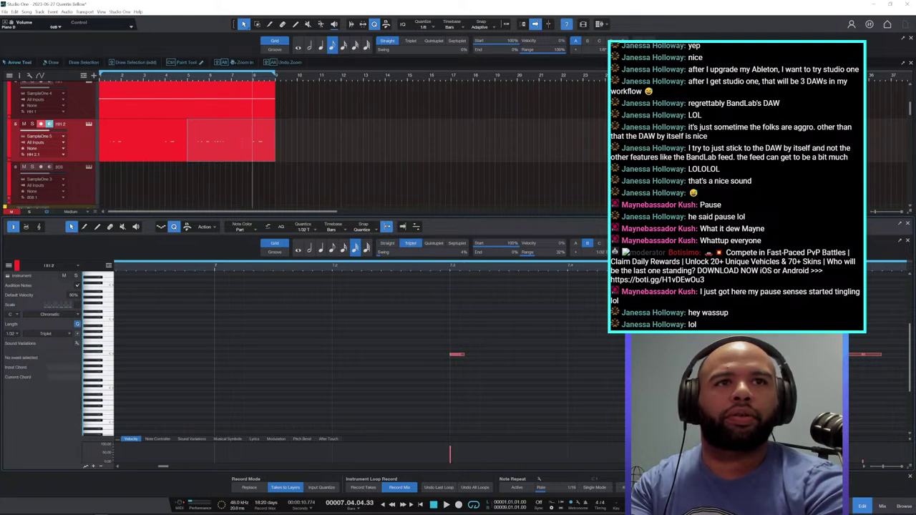
double_click(670, 355)
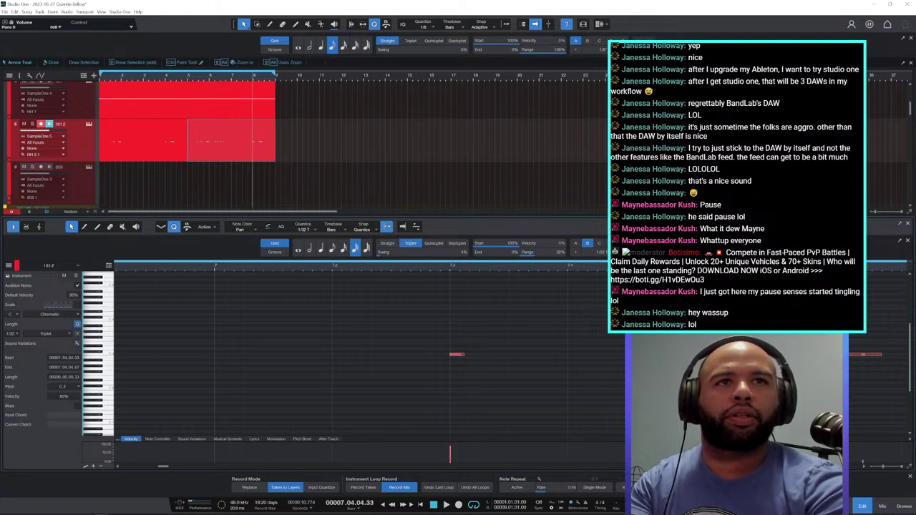
key(space)
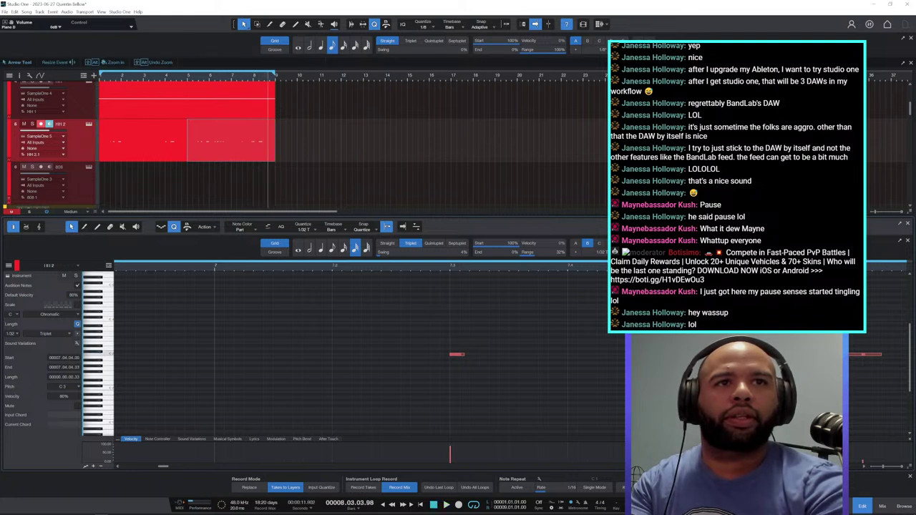
double_click(653, 355)
double_click(673, 355)
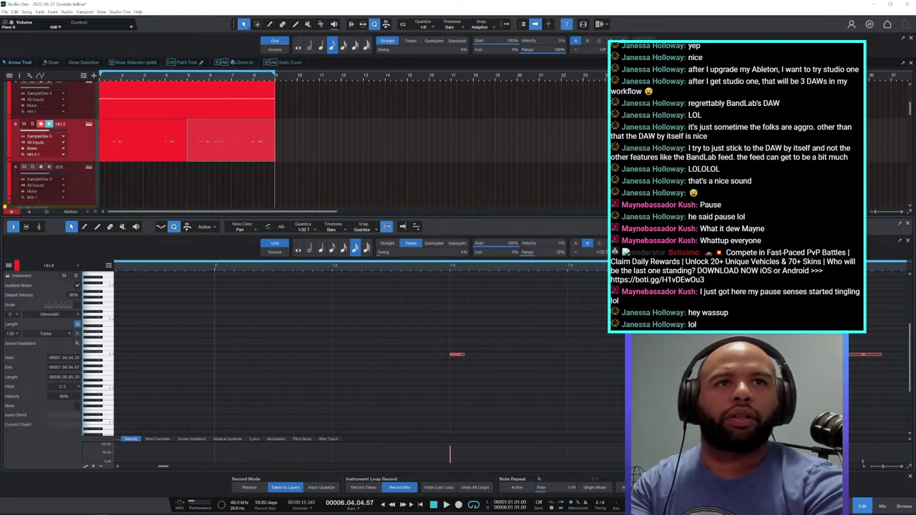
click(653, 355)
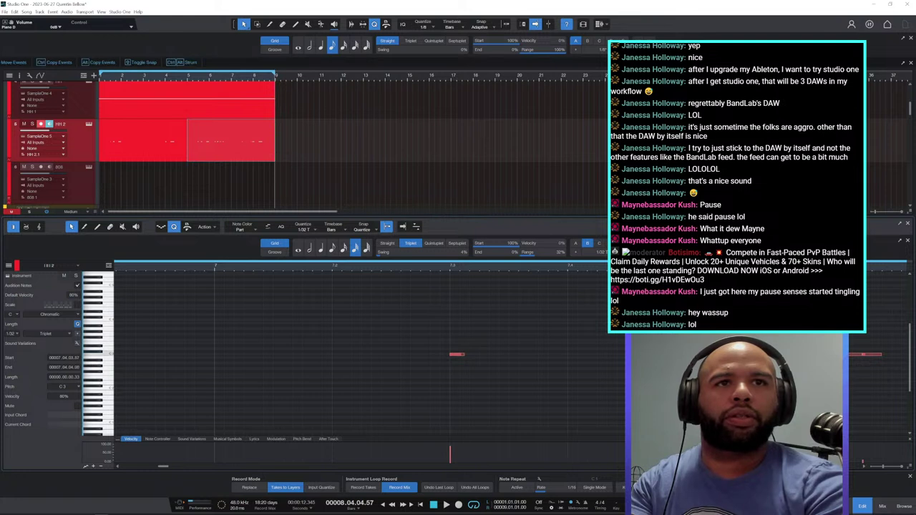
double_click(622, 355)
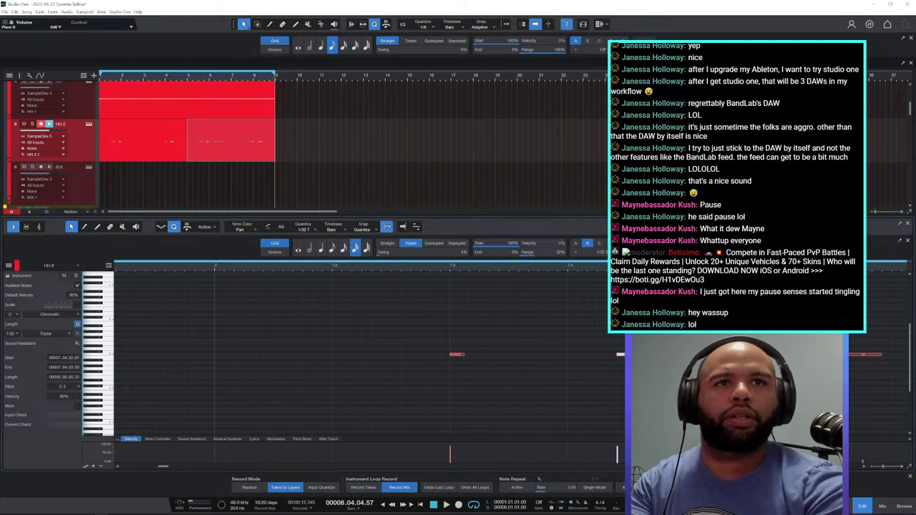
key(space)
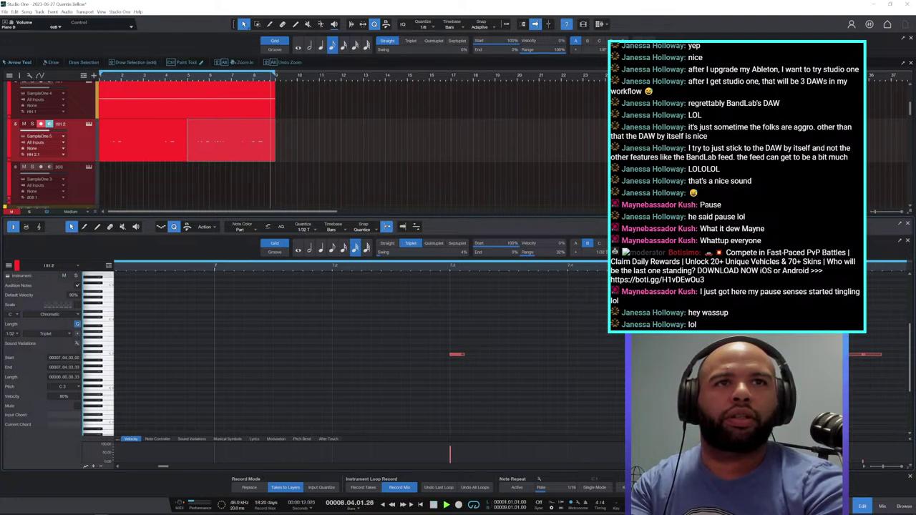
Review the HH 2 hits in bars 7–8 and play the eight-bar loop from bar 1.
scroll(693, 354, up, 3)
scroll(693, 354, down, 8)
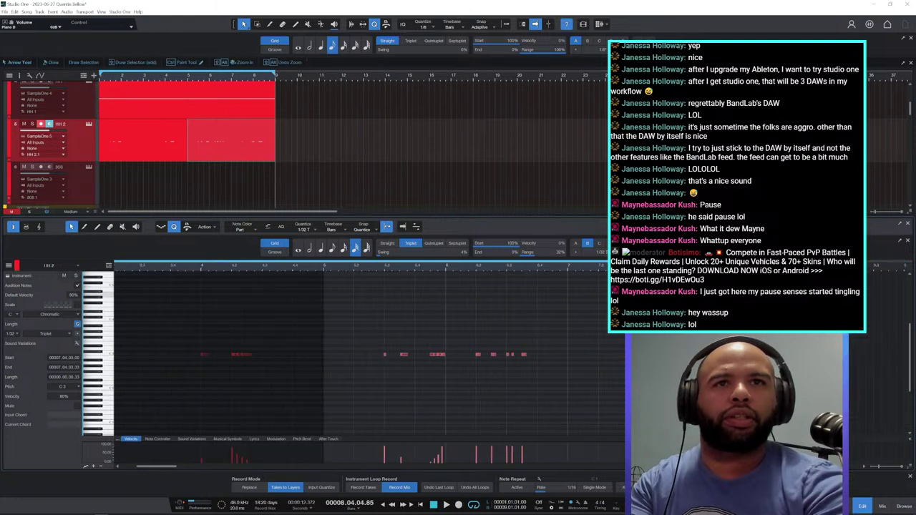
scroll(734, 301, up, 7)
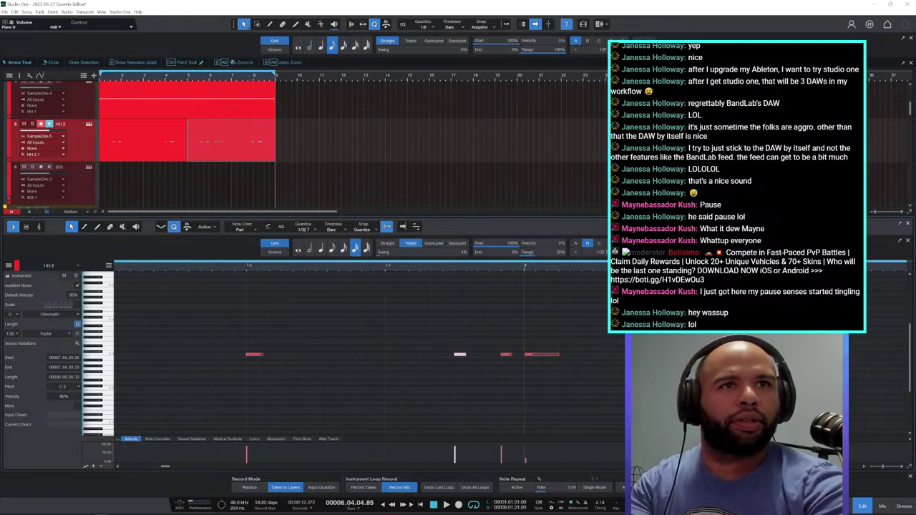
click(698, 355)
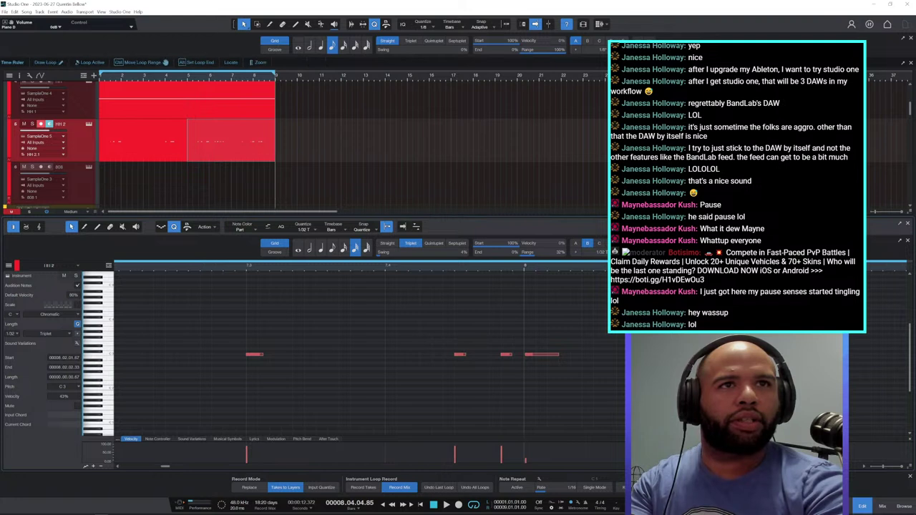
click(261, 75)
scroll(725, 266, down, 7)
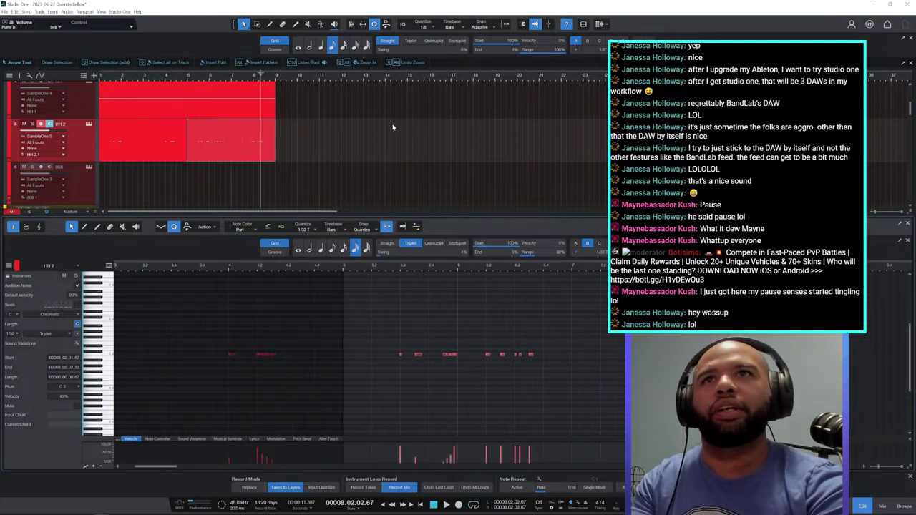
click(100, 75)
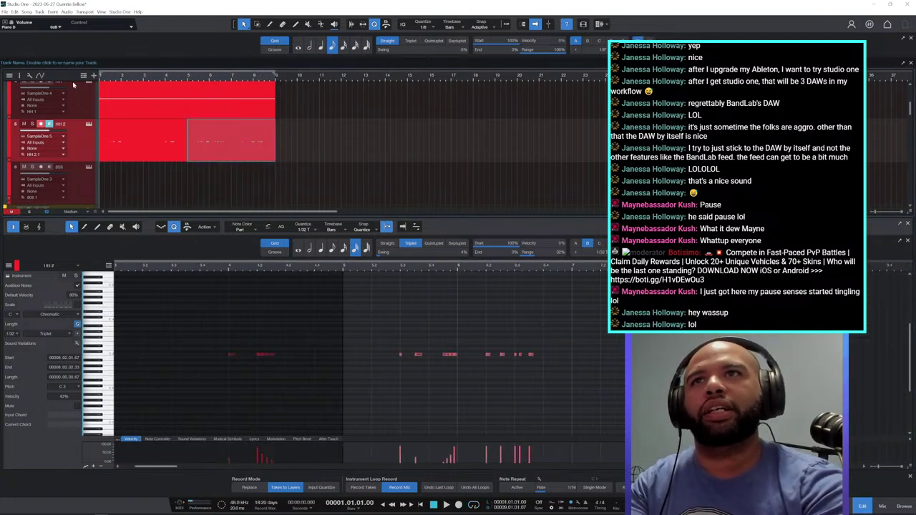
click(151, 70)
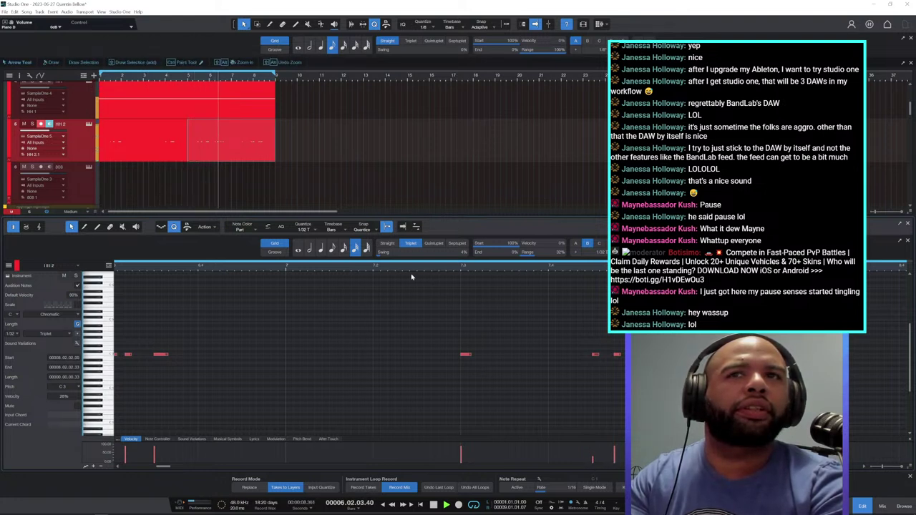
Paint falling velocities across the bar 6 HH 2 hits, and play the loop from bar 1.
drag(164, 268, 189, 268)
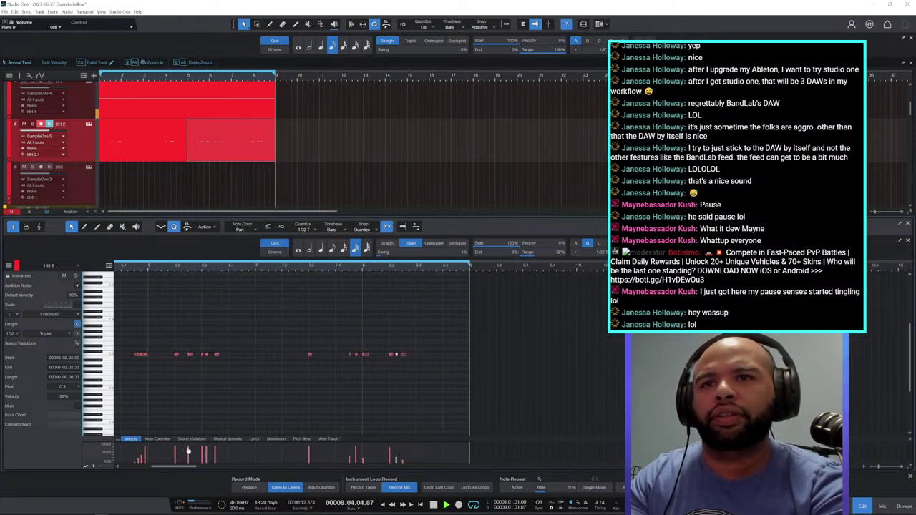
key(6)
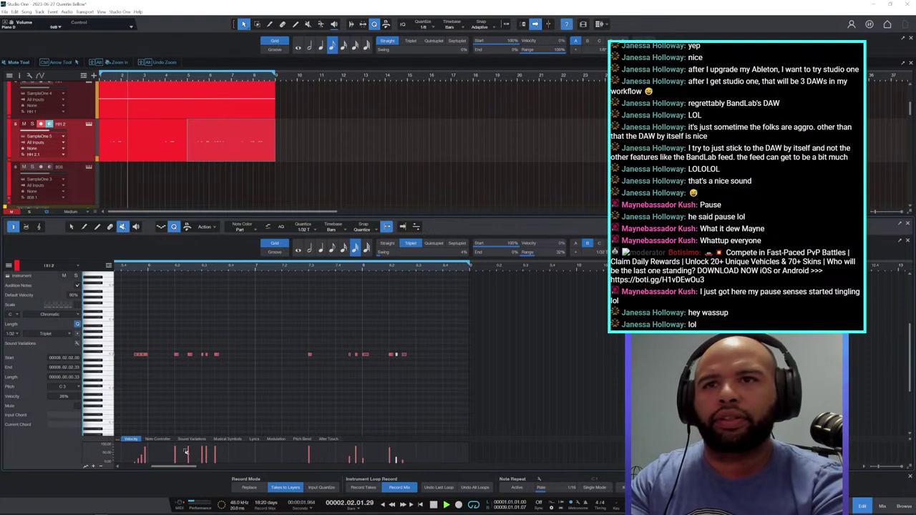
key(5)
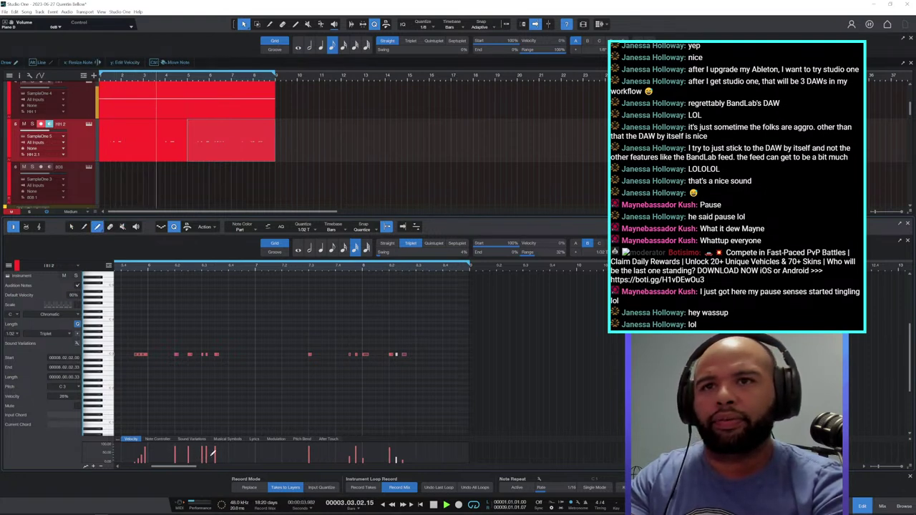
key(1)
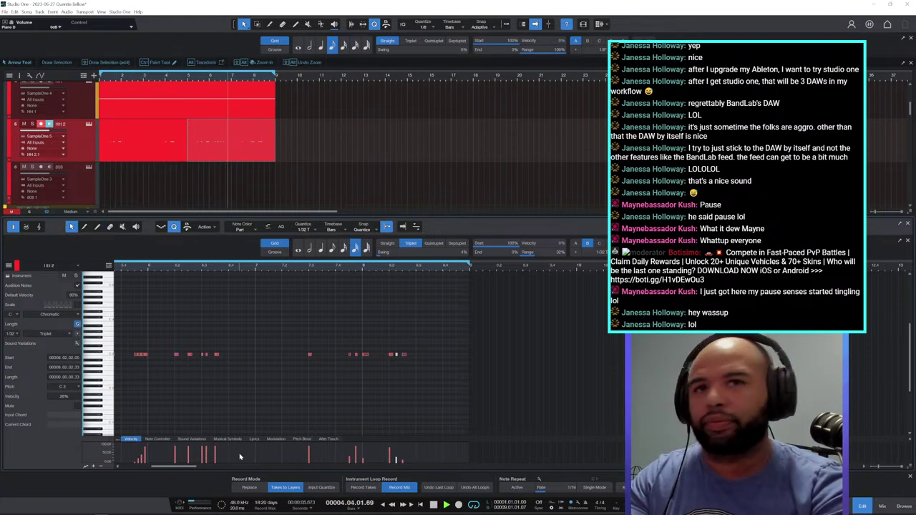
key(5)
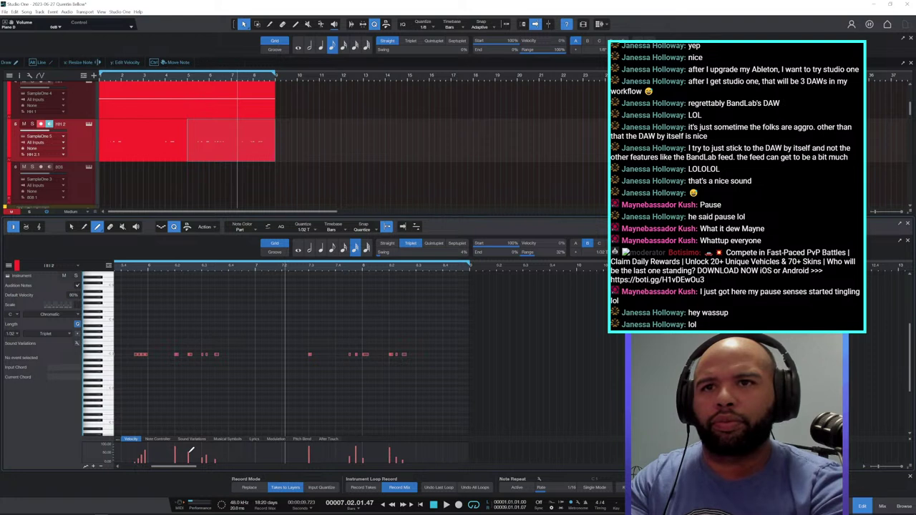
key(ctrl+shift+p)
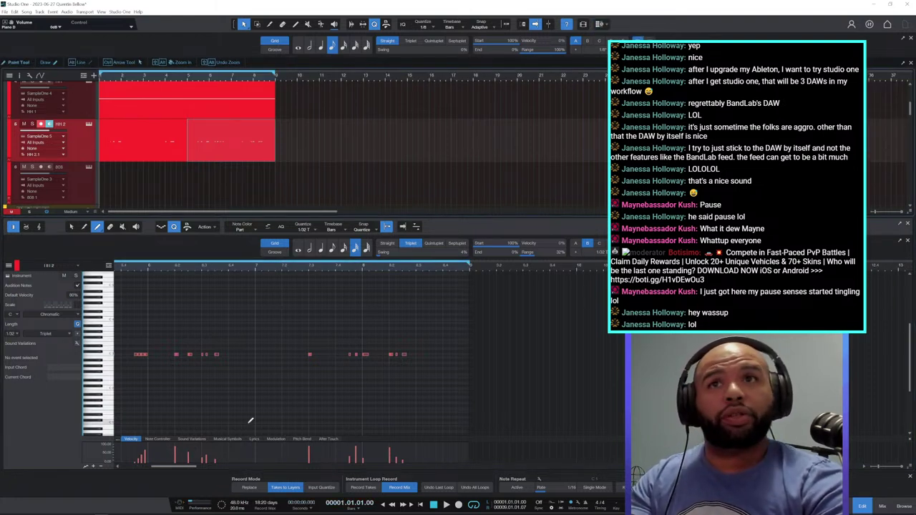
key(space)
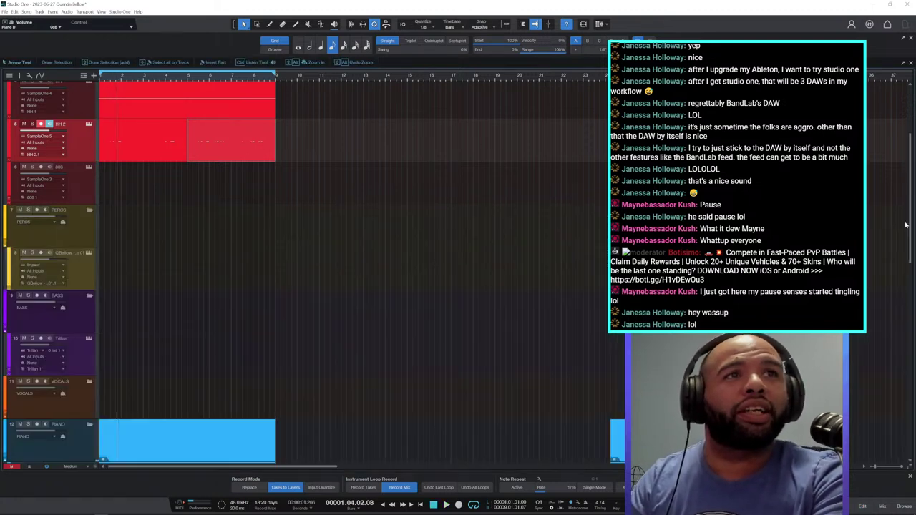
Copy the eight-bar drum and piano parts to the start of Scratch Pad 1, widen the scratch pad, and play it.
click(907, 240)
mouse_move(160, 76)
mouse_down()
mouse_move(160, 88)
mouse_move(159, 65)
mouse_up()
drag(103, 474, 94, 509)
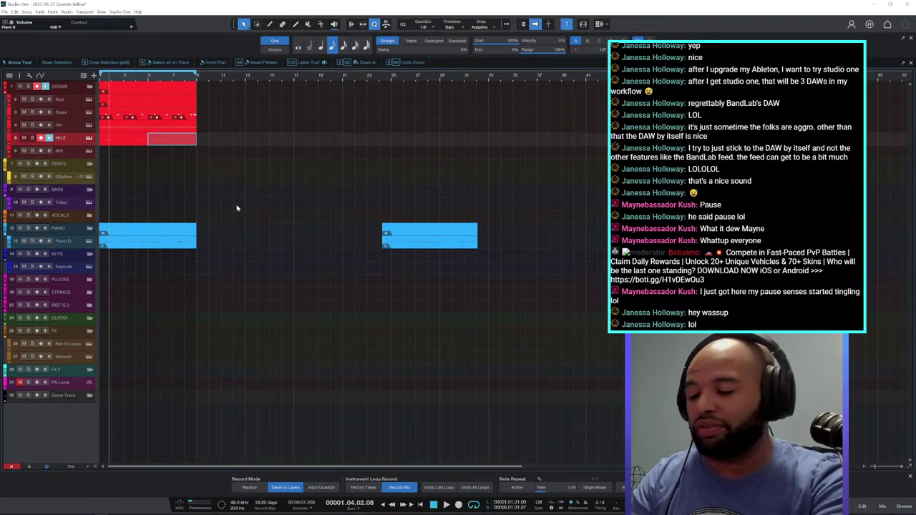
drag(196, 287, 81, 63)
key(ctrl+v)
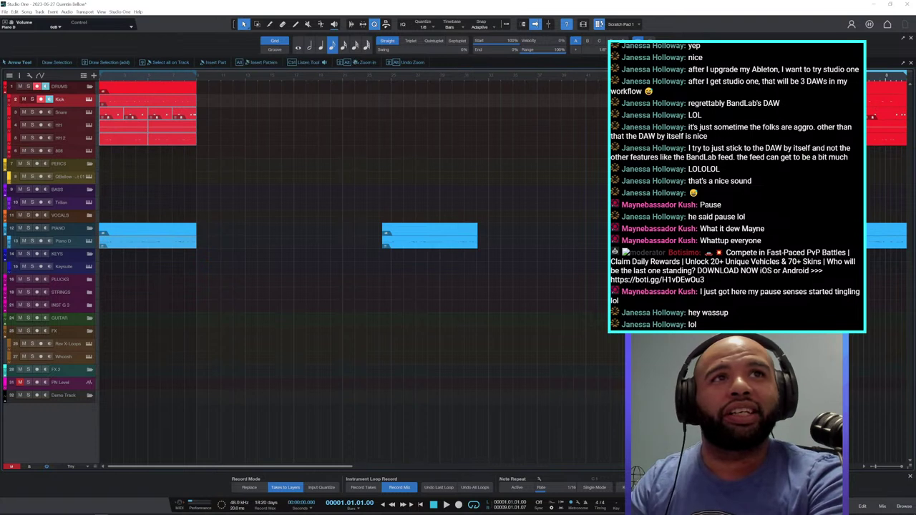
drag(866, 275, 564, 276)
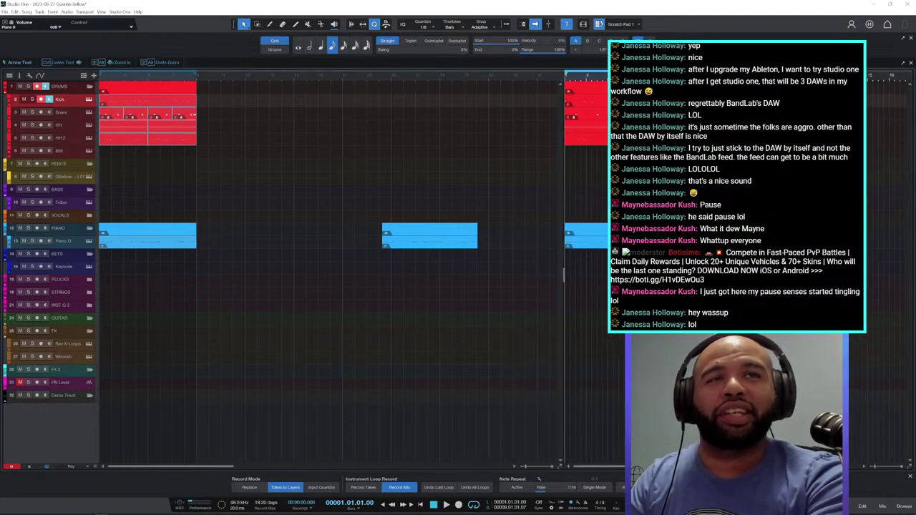
key(space)
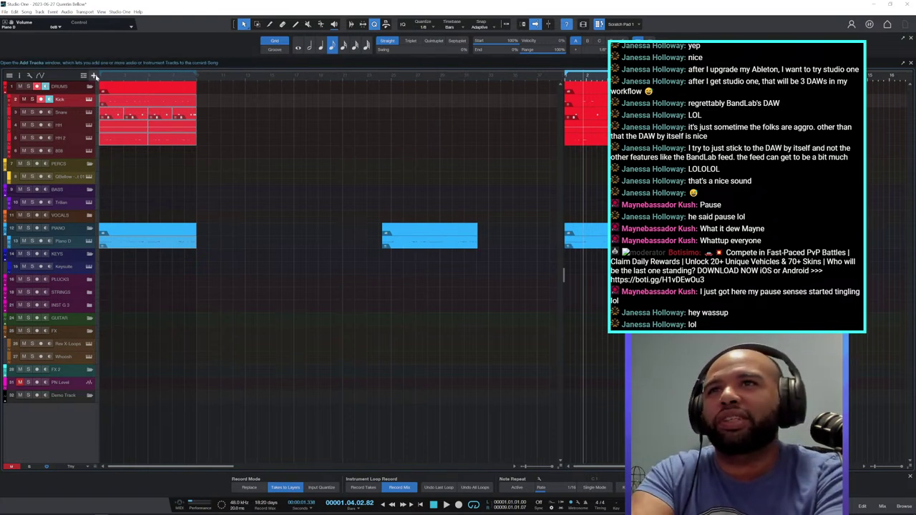
Show the Arranger track and add an Intro section at bar 1 of the scratch pad.
click(85, 76)
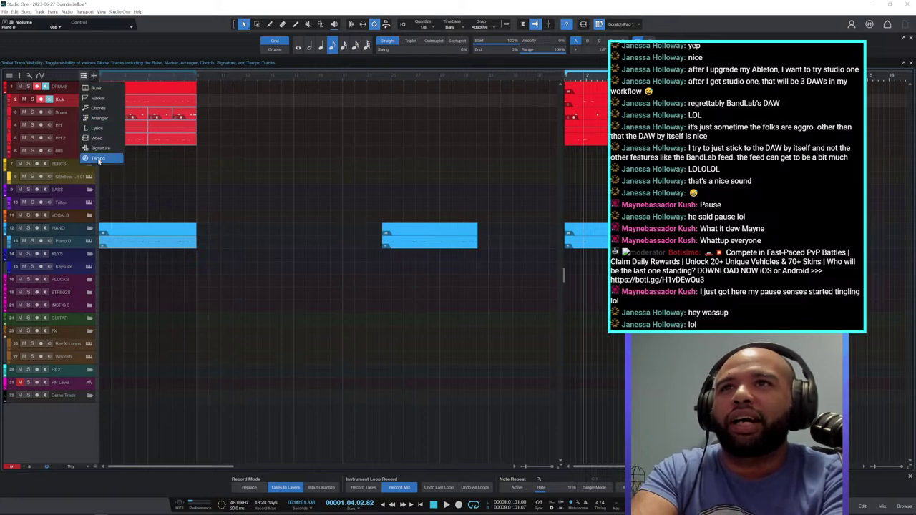
click(100, 119)
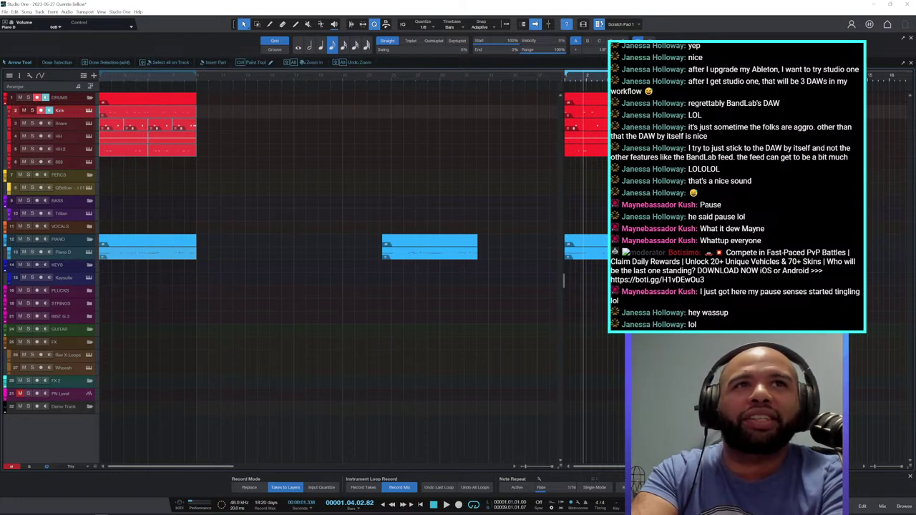
double_click(645, 86)
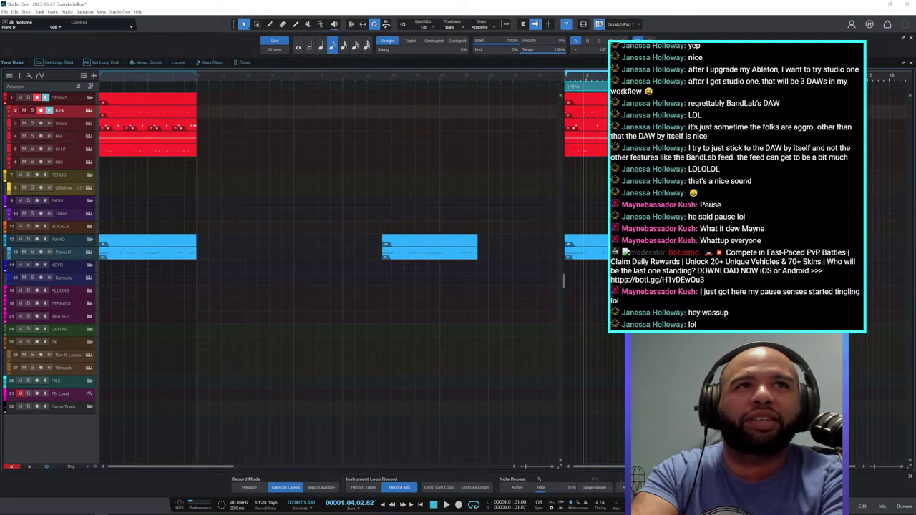
mouse_move(766, 76)
mouse_down()
mouse_move(766, 93)
mouse_move(766, 76)
mouse_up()
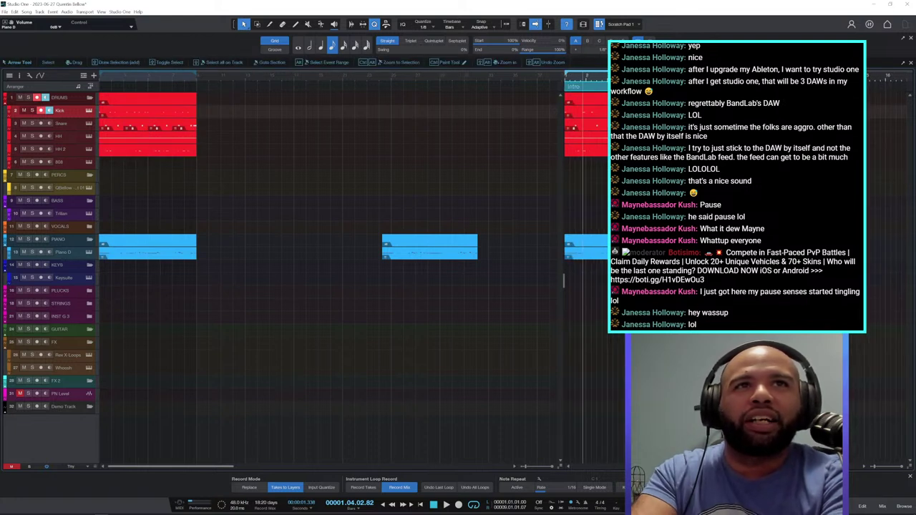
Duplicate the scratch pad's Intro section with its parts into bars 9–16, and play the copy.
drag(645, 85, 820, 86)
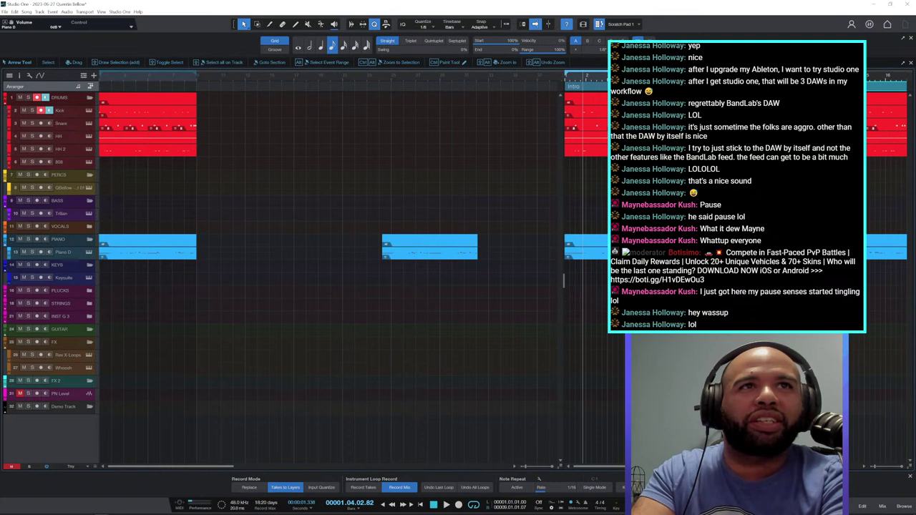
key(space)
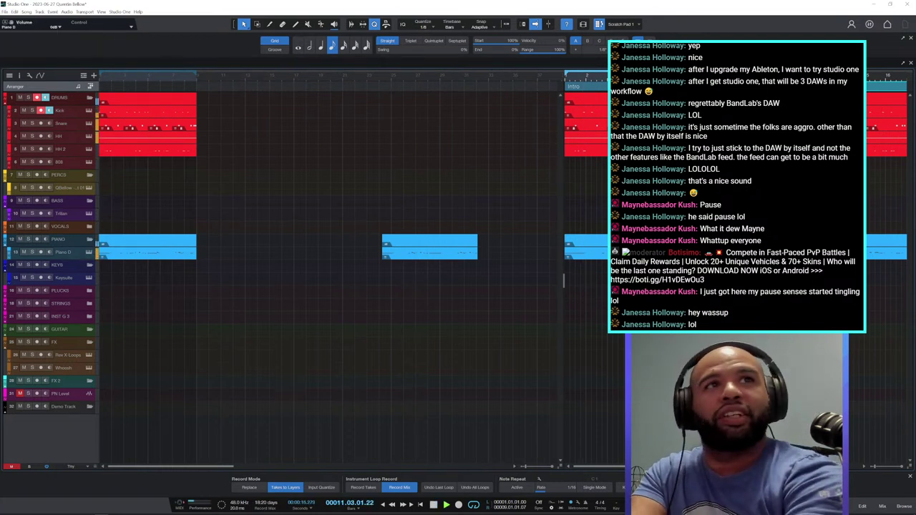
key(space)
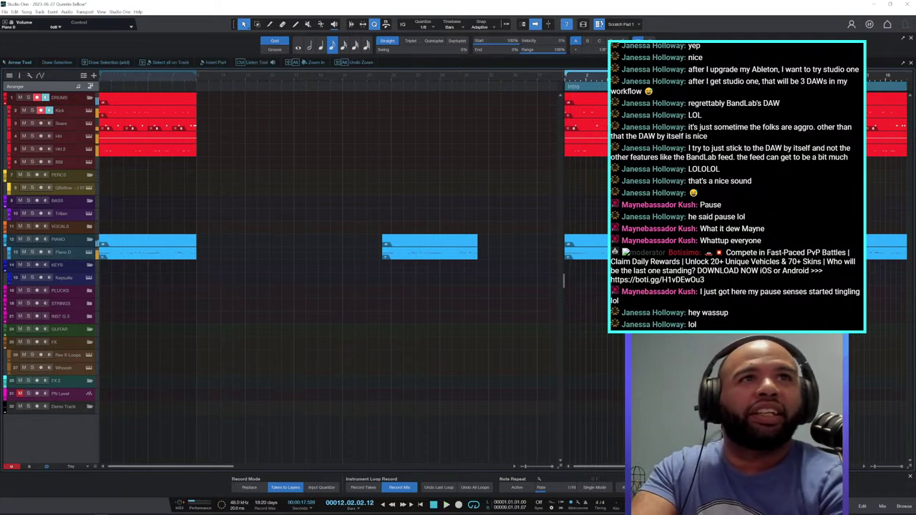
Close the scratch pad and switch the arrangement's tracks to Normal height.
scroll(716, 76, down, 3)
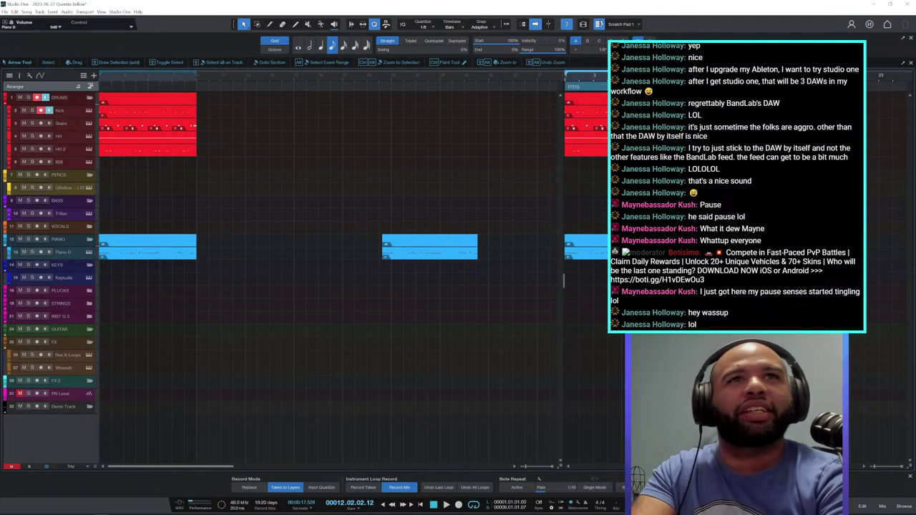
scroll(587, 76, up, 2)
key(Delete)
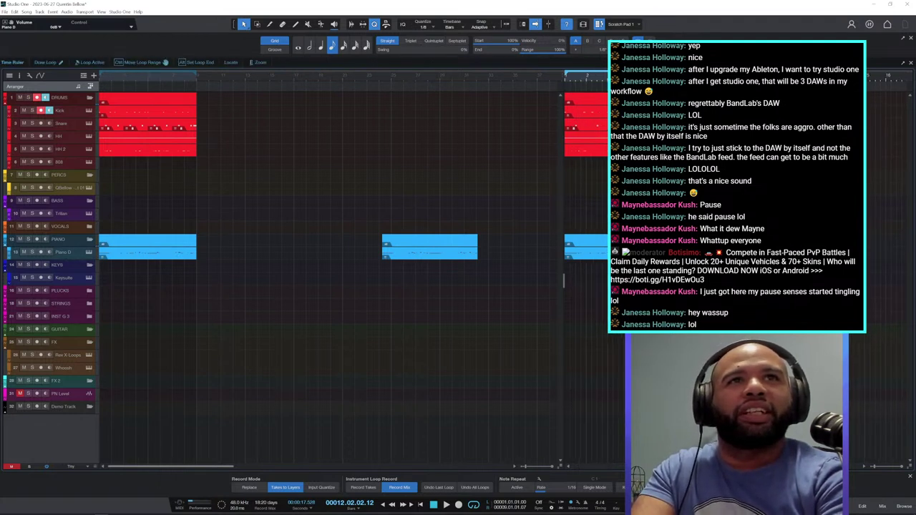
click(599, 24)
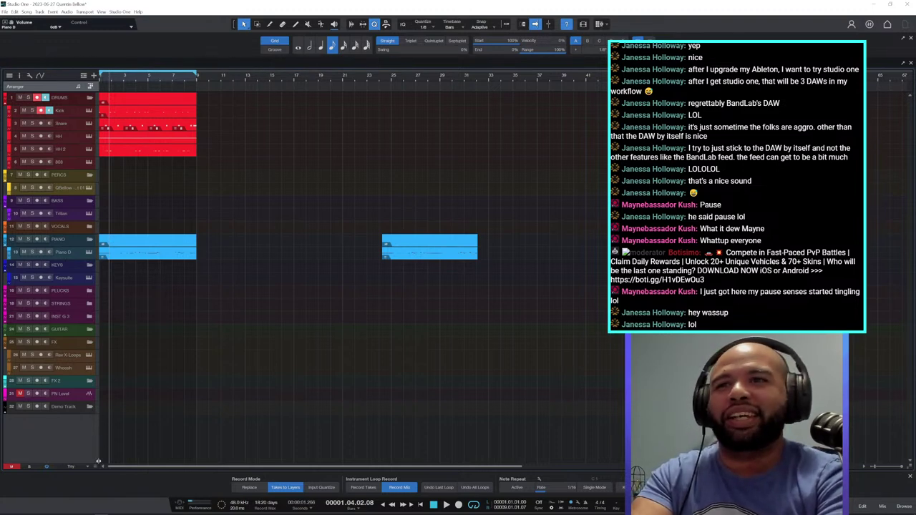
drag(94, 500, 97, 492)
scroll(214, 363, up, 4)
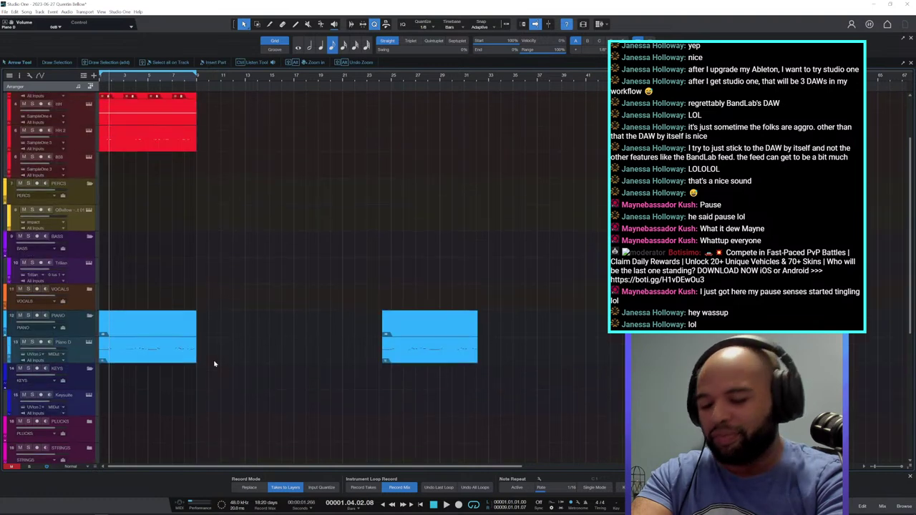
Play the eight-bar loop in the main arrangement from bar 1.
drag(106, 80, 205, 94)
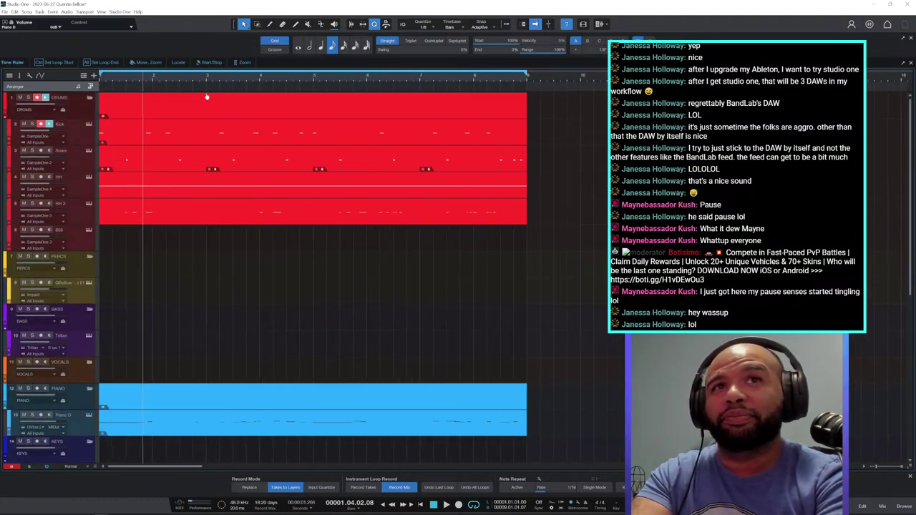
drag(108, 85, 121, 84)
key(comma)
key(space)
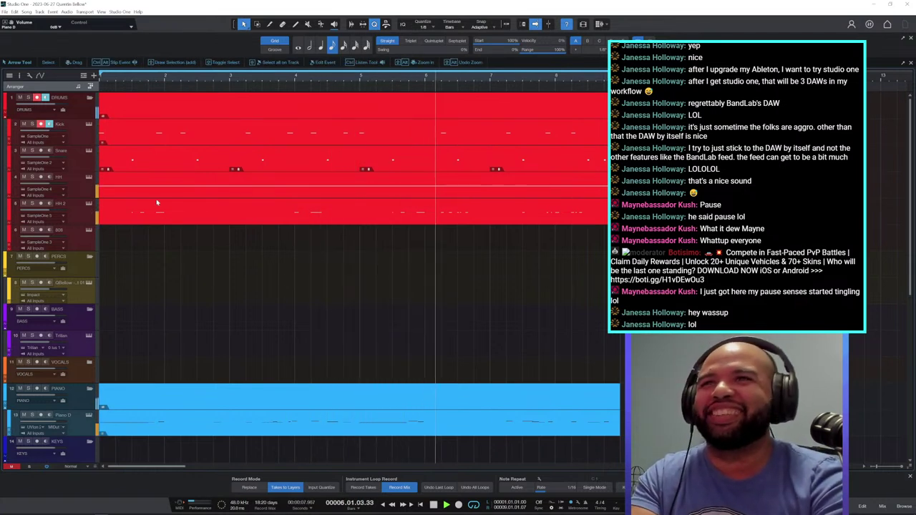
Open the Kick track's SampleOne instrument and audition the kick sample on its keyboard.
click(182, 133)
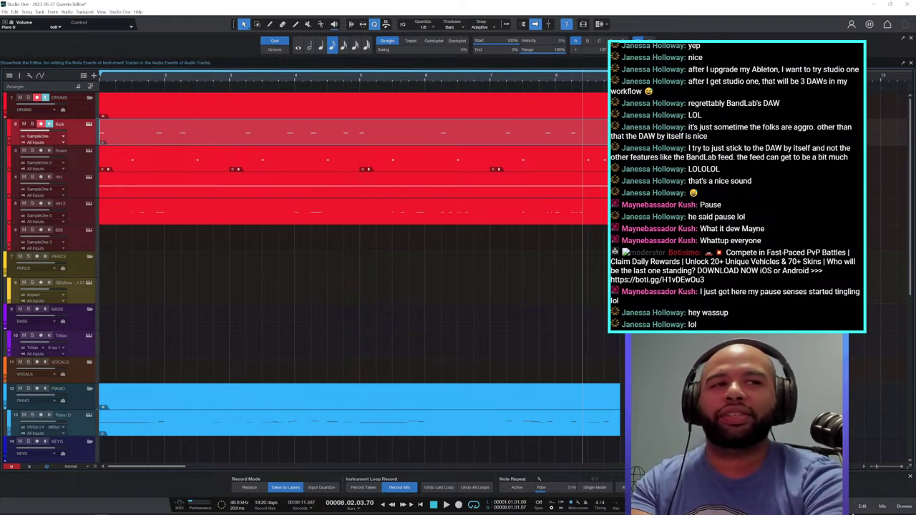
click(89, 124)
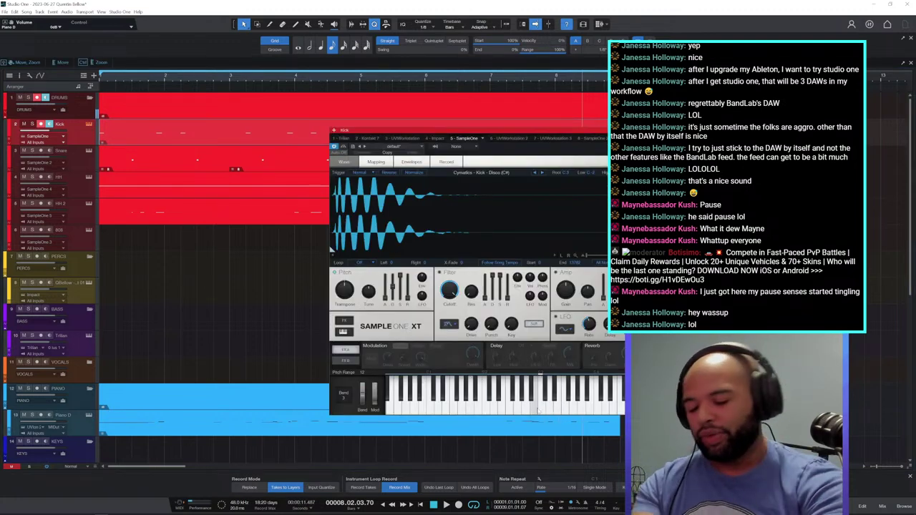
click(540, 406)
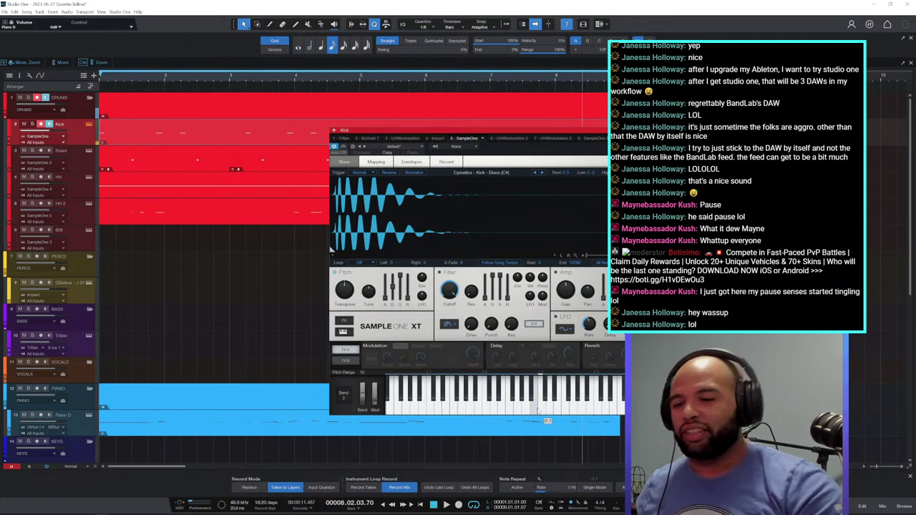
click(542, 413)
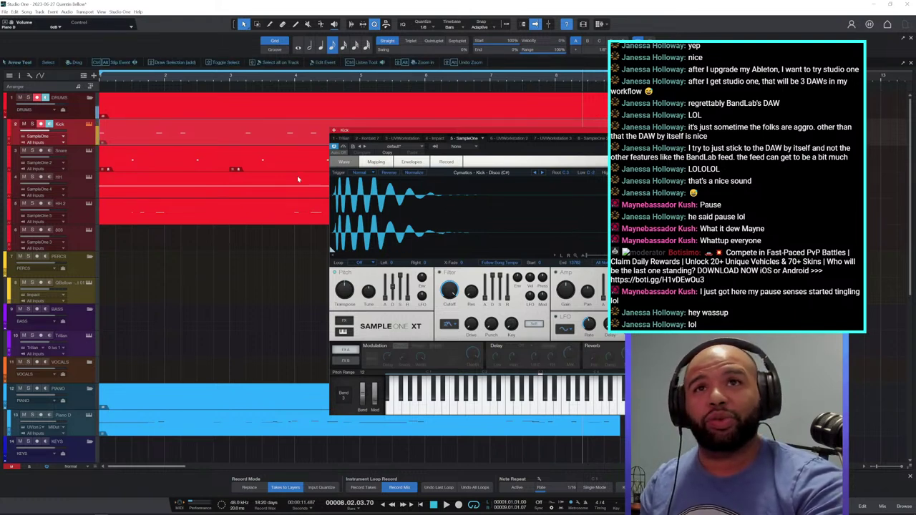
Open the Kick part in the note editor, close its instrument window, and select all its notes with the Arrow tool.
double_click(235, 127)
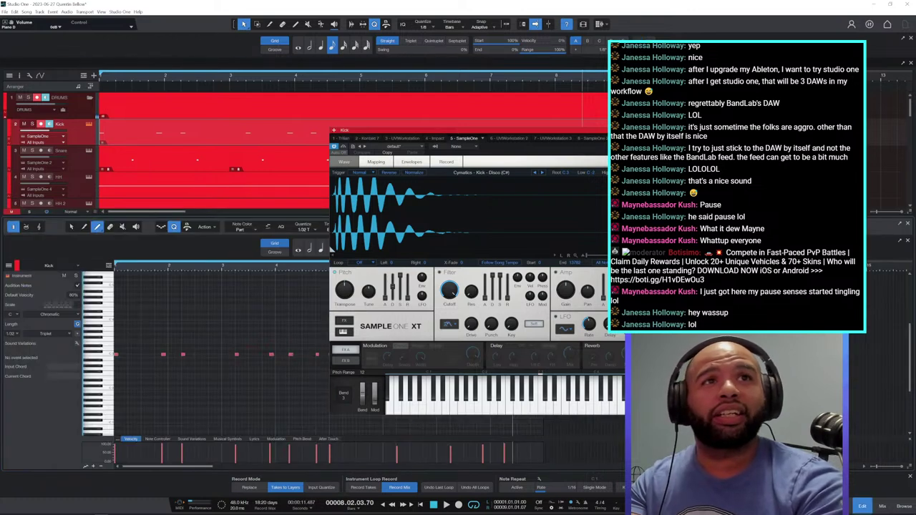
click(663, 130)
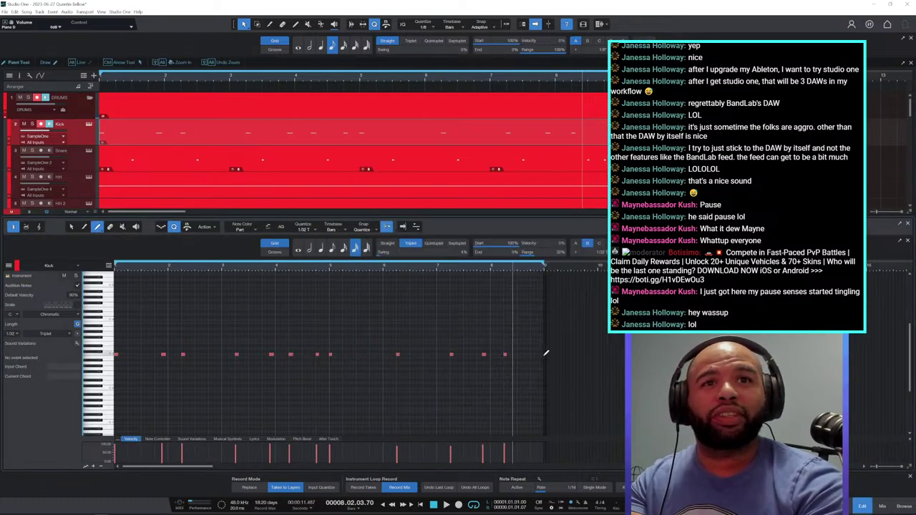
key(1)
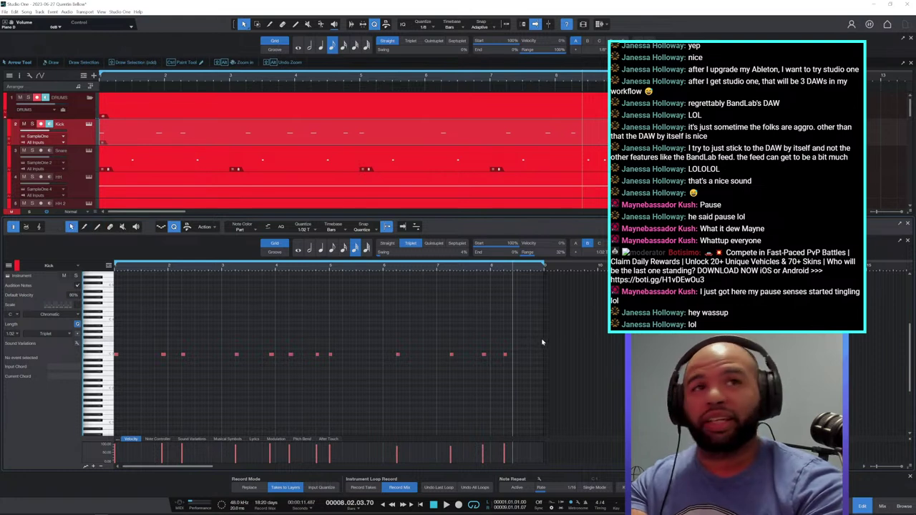
mouse_move(547, 339)
mouse_down()
mouse_move(202, 385)
mouse_move(108, 386)
mouse_up()
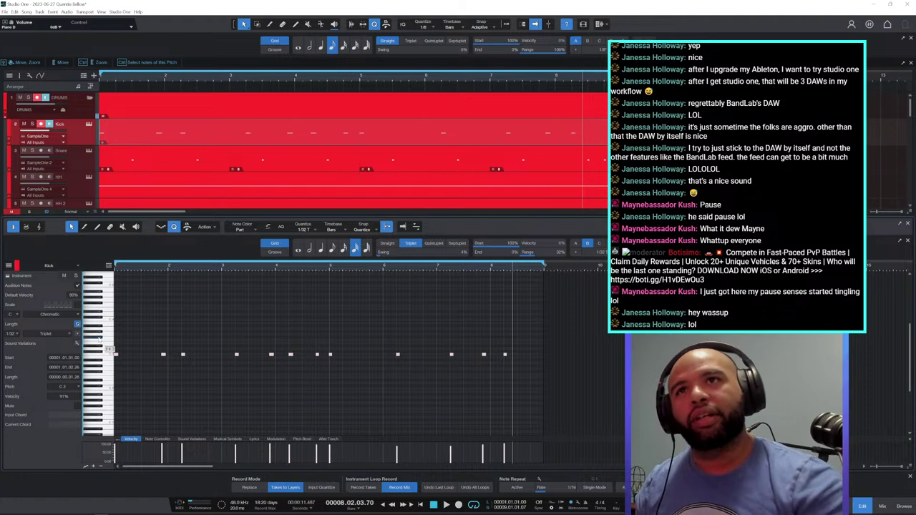
Examine the pitches of the Piano D part in the note editor.
scroll(208, 151, down, 8)
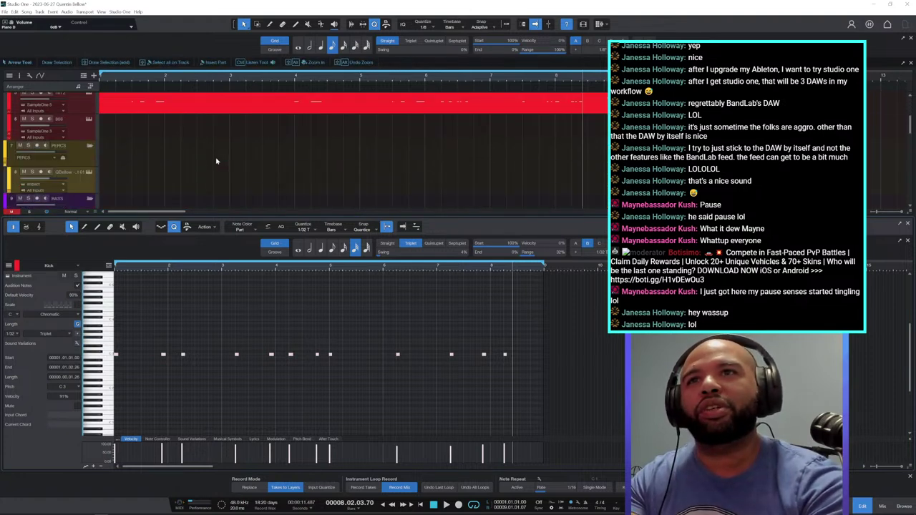
click(193, 143)
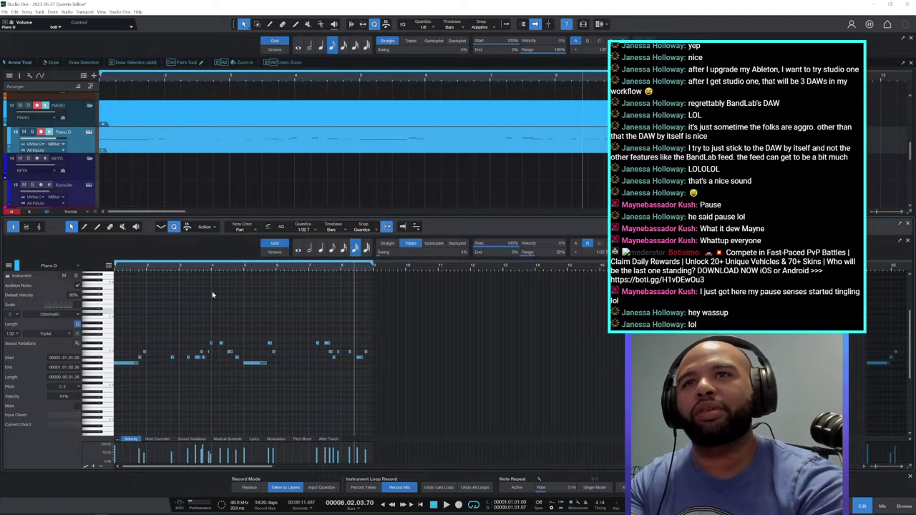
scroll(200, 175, up, 5)
scroll(200, 176, up, 5)
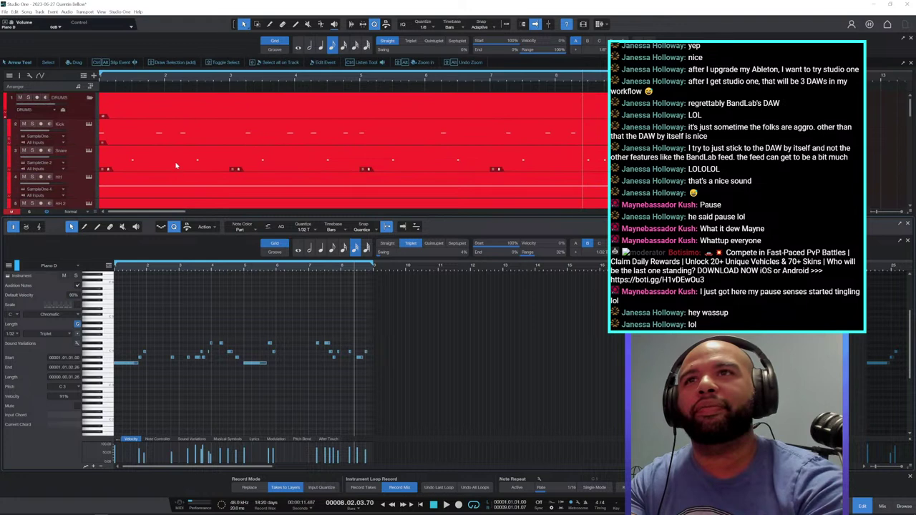
Transpose all notes of the Kick part down to G#2 and play the loop.
click(171, 136)
drag(586, 338, 113, 376)
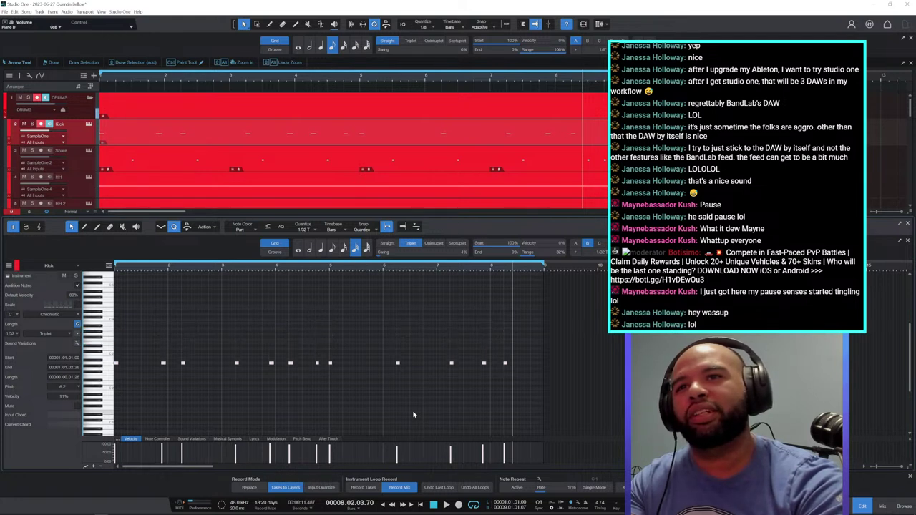
key(space)
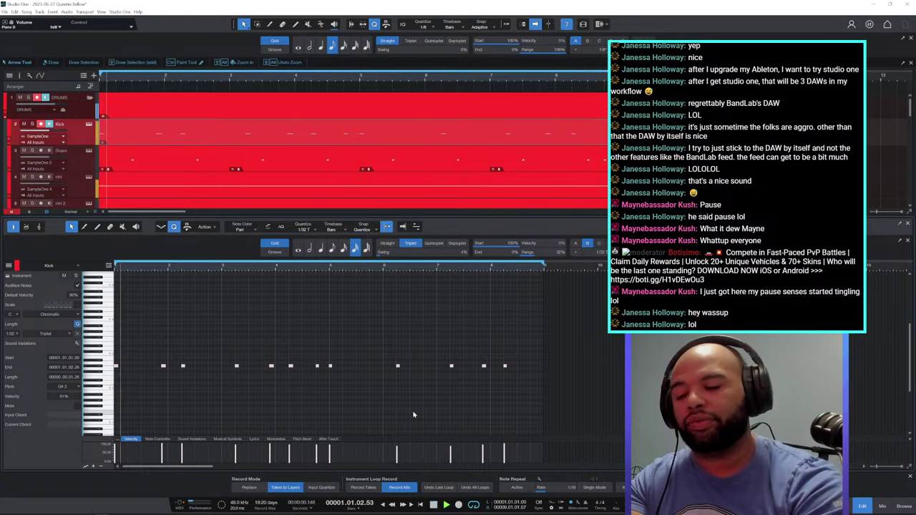
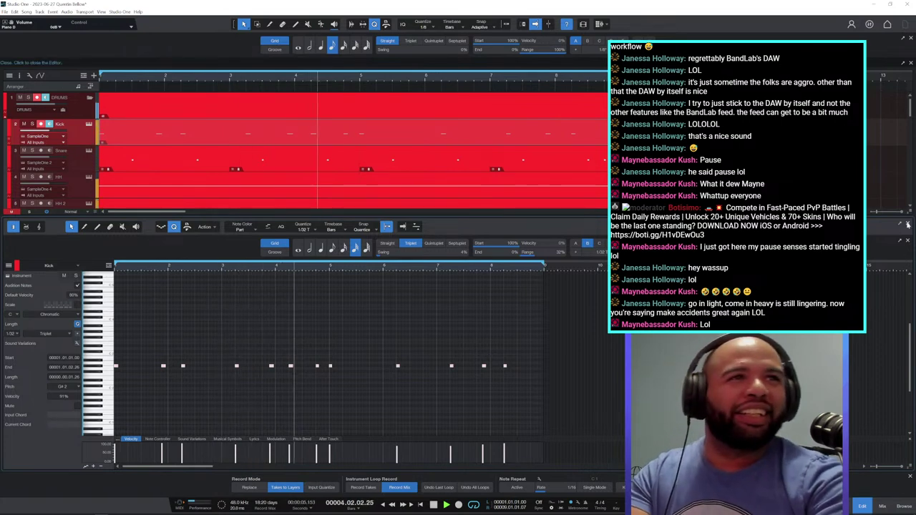
Copy the Kick part onto the 808 track, open the copy in the note editor, and select all its notes.
key(F2)
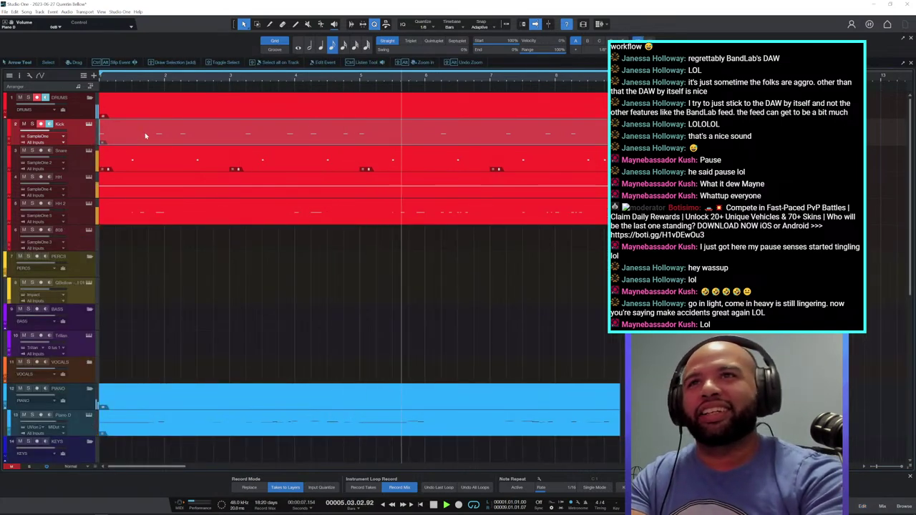
click(243, 226)
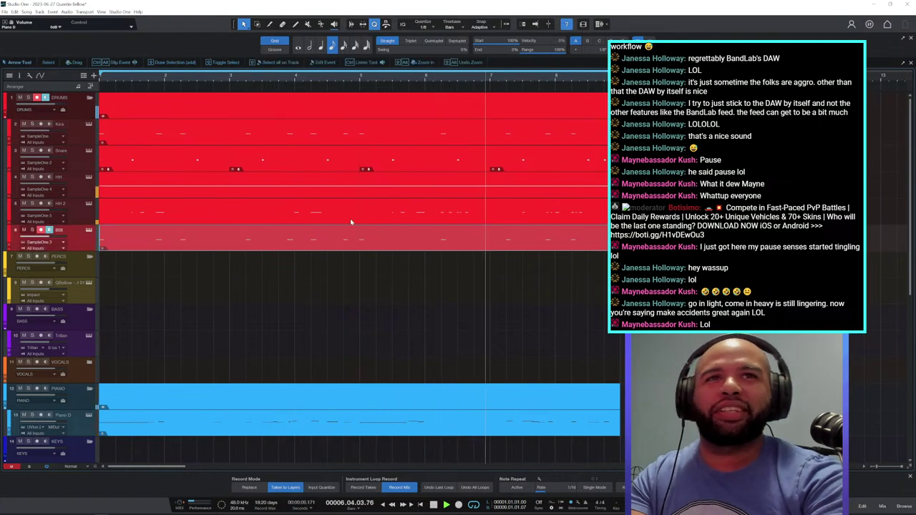
double_click(461, 239)
drag(241, 335, 41, 352)
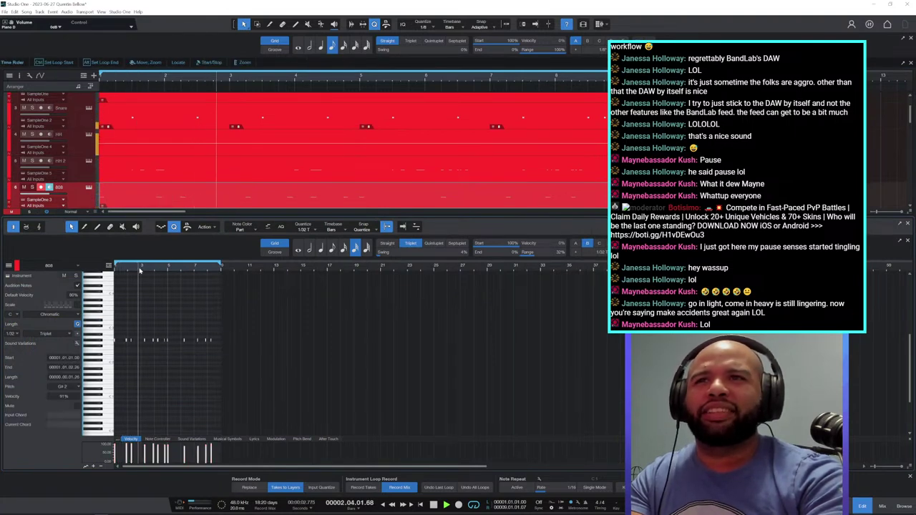
drag(142, 268, 178, 281)
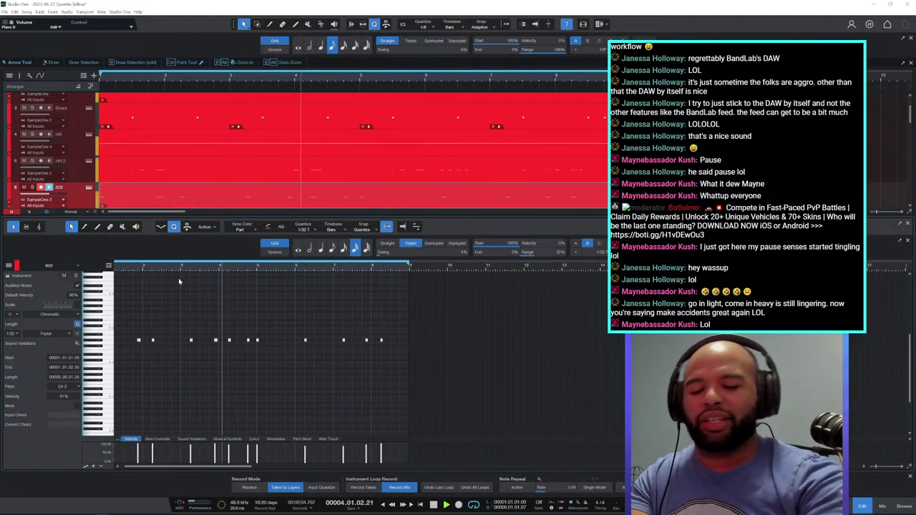
Transpose the 808 notes up an octave to G#3 and set the 808 track's volume to -7.3 dB during playback.
key(shift+Up)
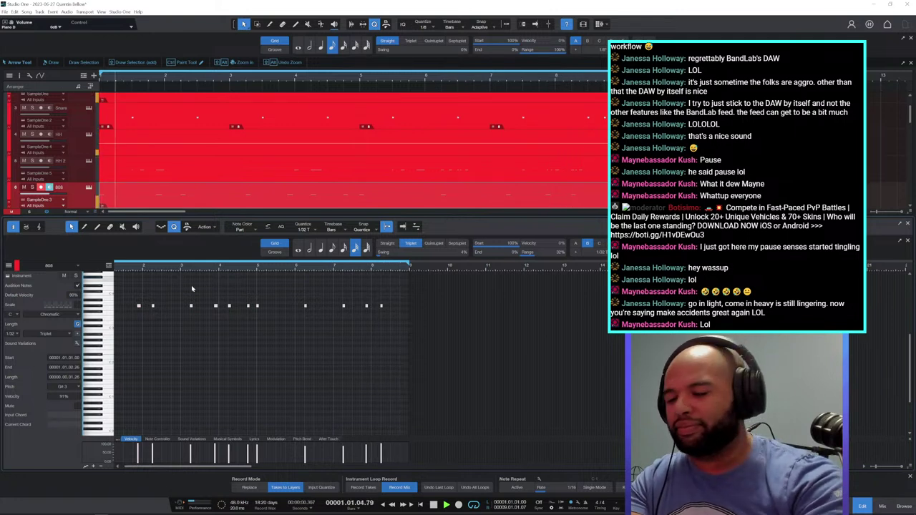
key(space)
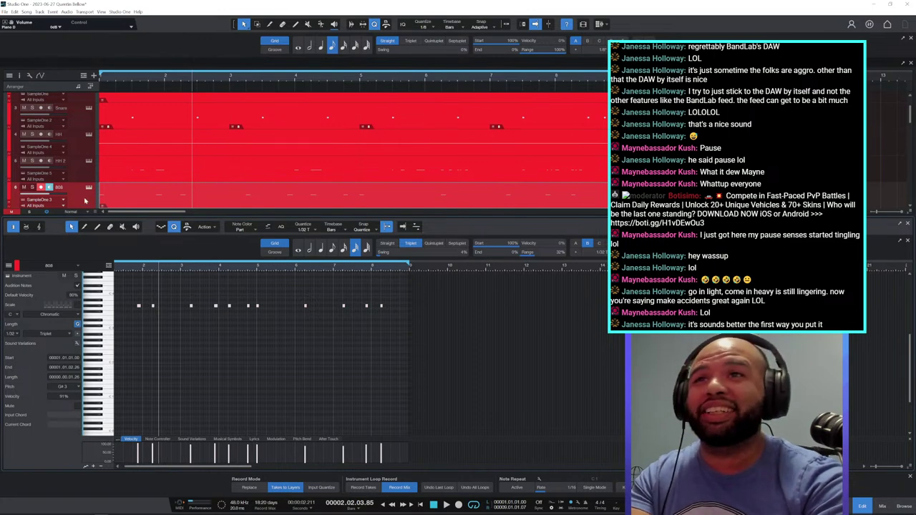
drag(155, 263, 187, 273)
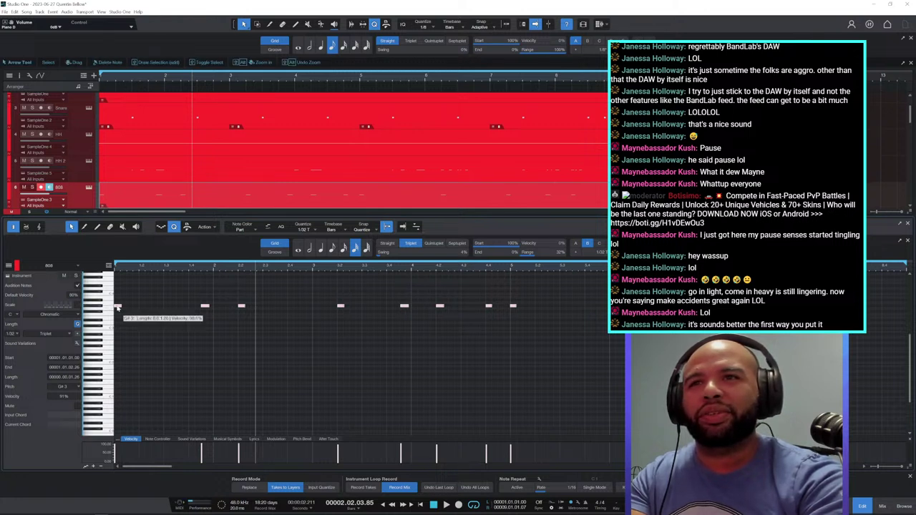
key(space)
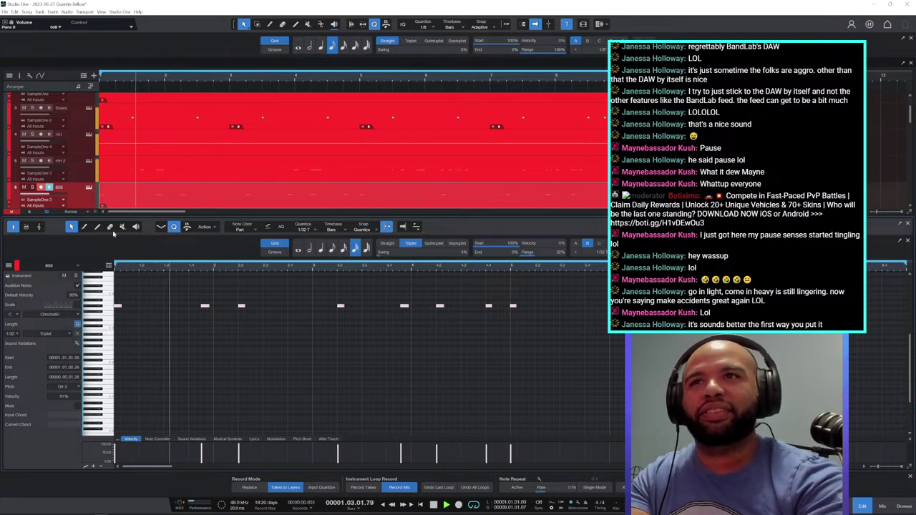
click(45, 197)
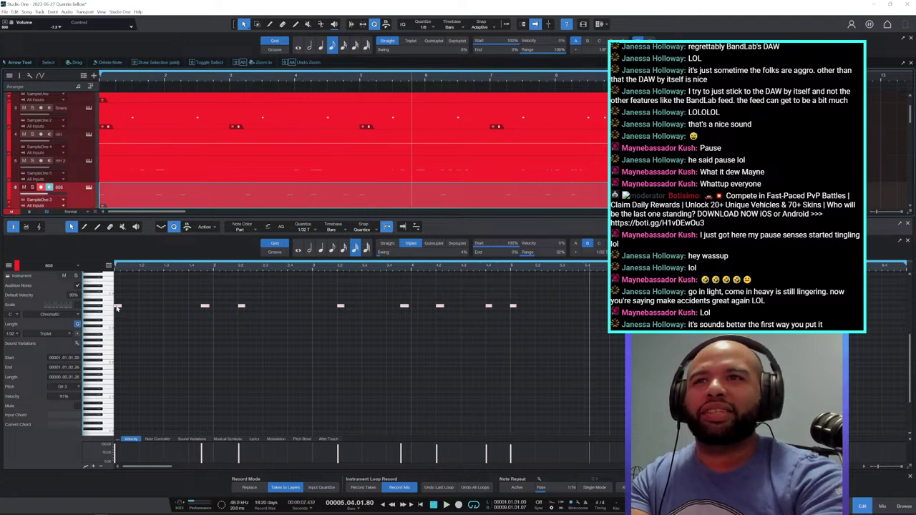
Try moving all 808 notes down to C3, and show the Kick part's notes for comparison.
drag(117, 308, 118, 330)
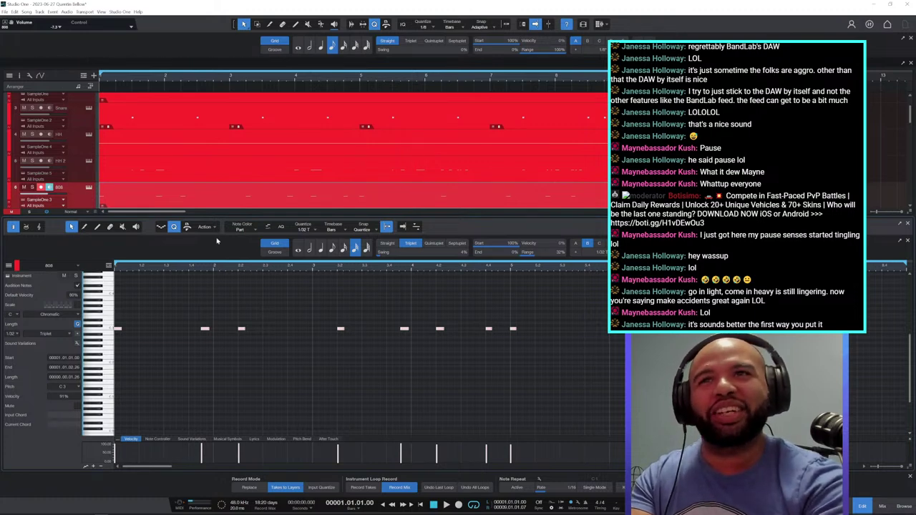
scroll(185, 156, up, 3)
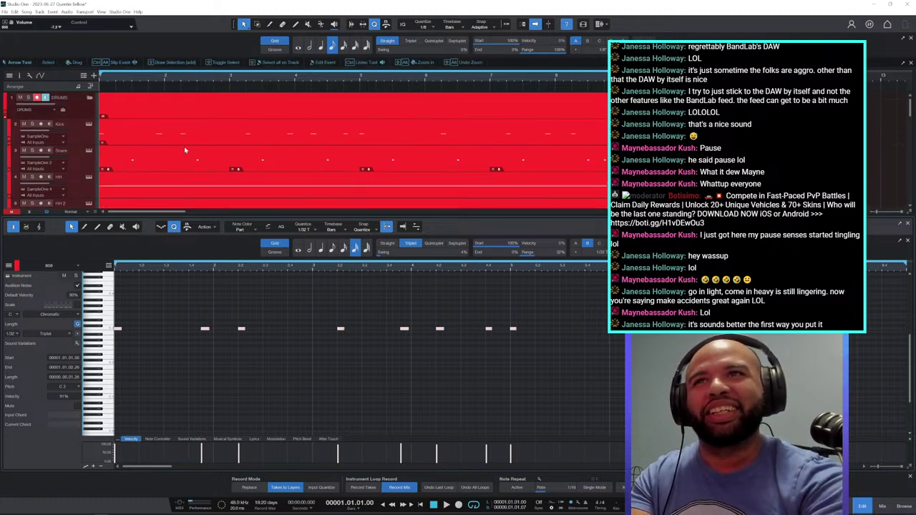
click(182, 131)
drag(563, 368, 496, 366)
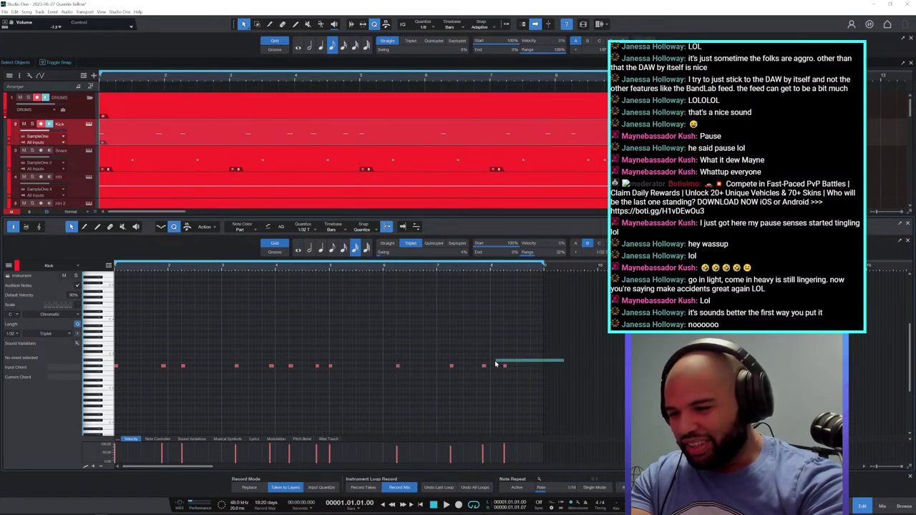
drag(644, 368, 648, 368)
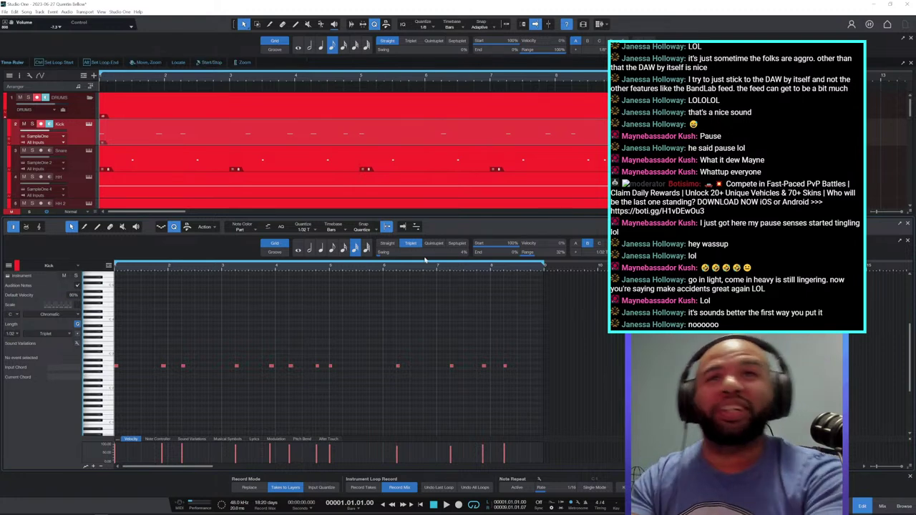
Return to the 808 part and restore its notes to G#3.
scroll(324, 172, down, 3)
click(324, 176)
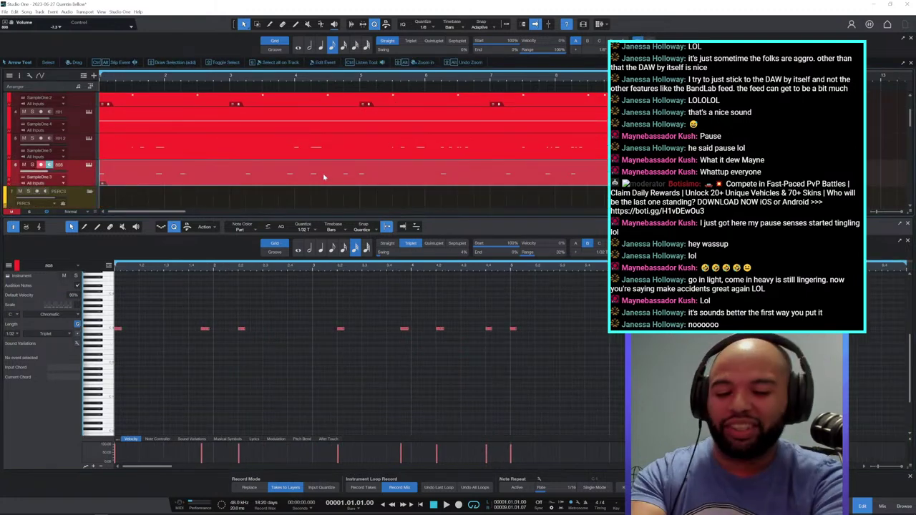
scroll(458, 312, down, 2)
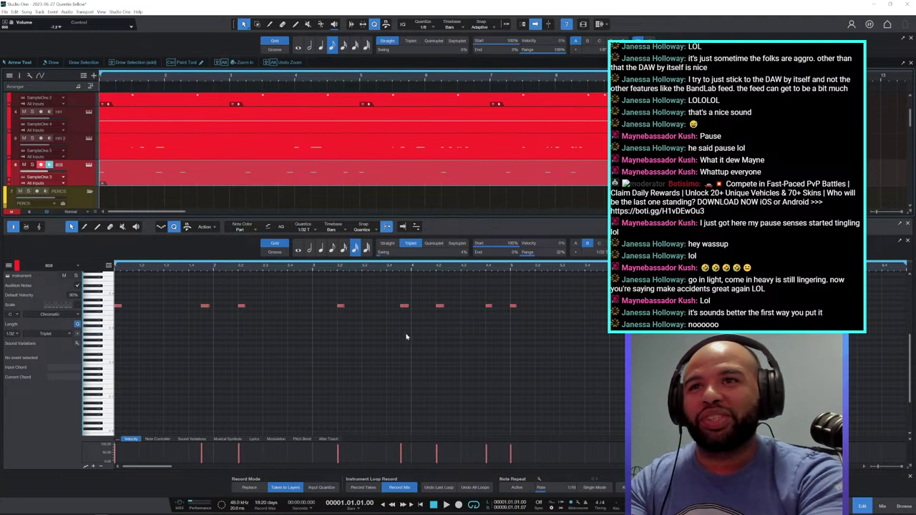
Select all 808 notes, transpose them down an octave to G#2 during playback, and lengthen them together.
scroll(570, 291, down, 2)
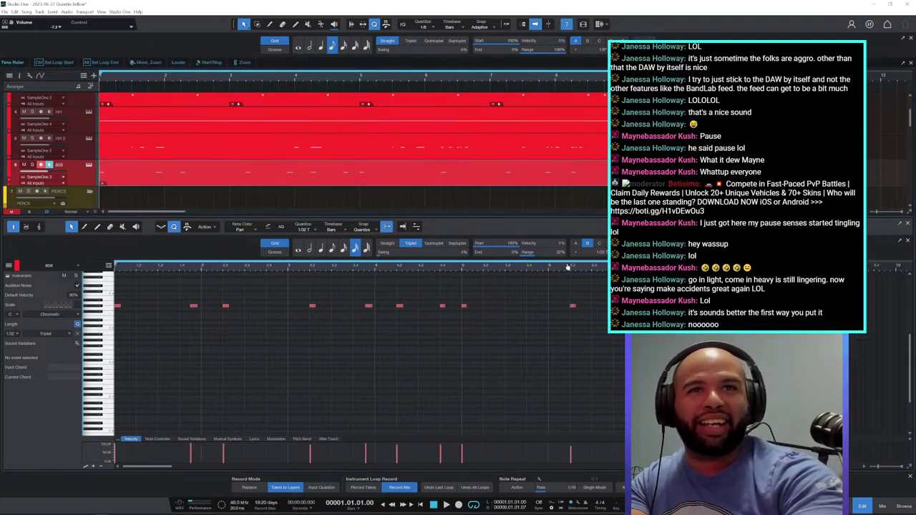
drag(564, 287, 111, 361)
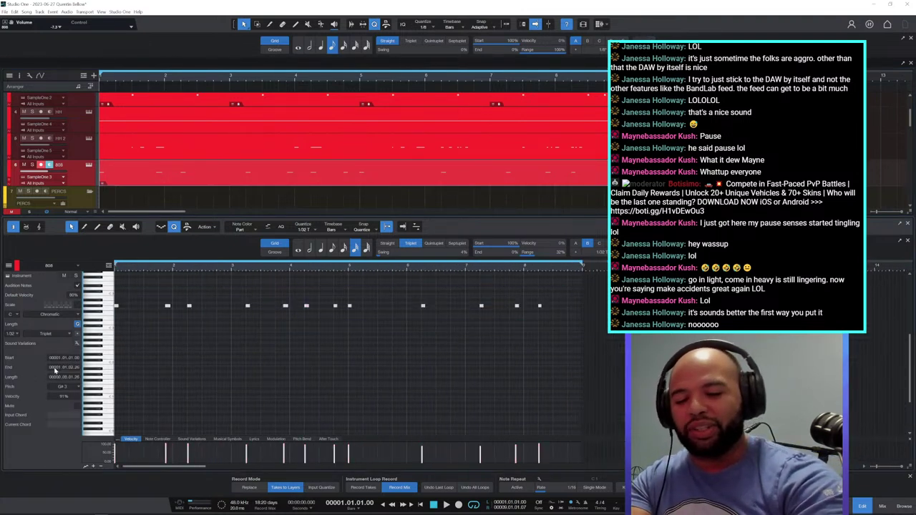
key(space)
key(shift+Down)
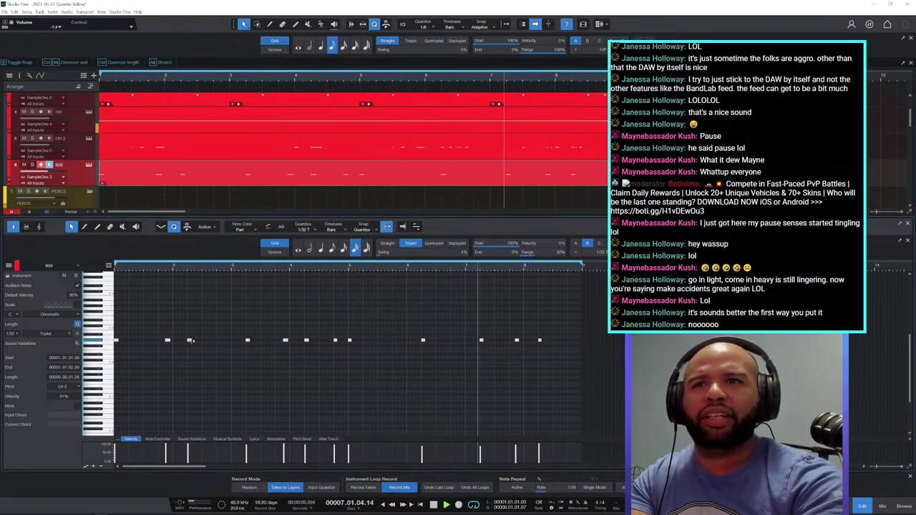
drag(192, 342, 200, 342)
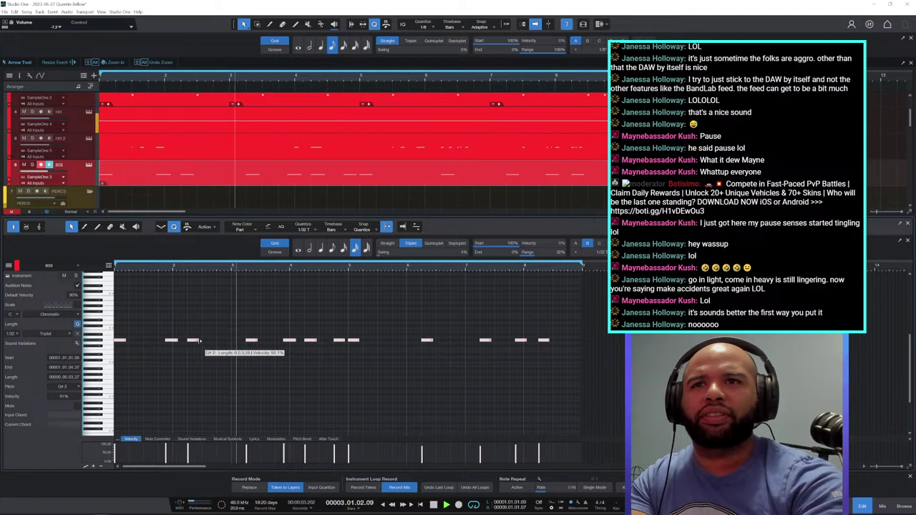
drag(199, 341, 200, 342)
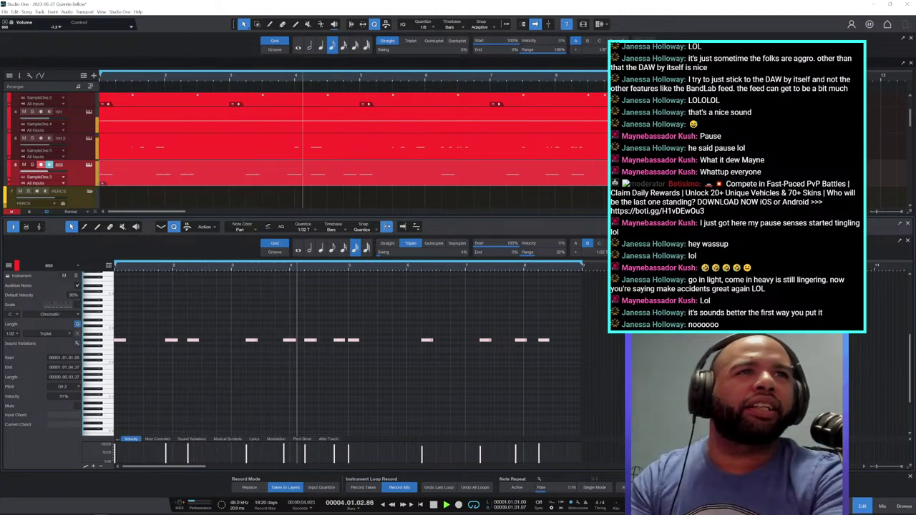
Swap the note editor for the mixer and open the 808 track's Sample One XT instrument.
key(F2)
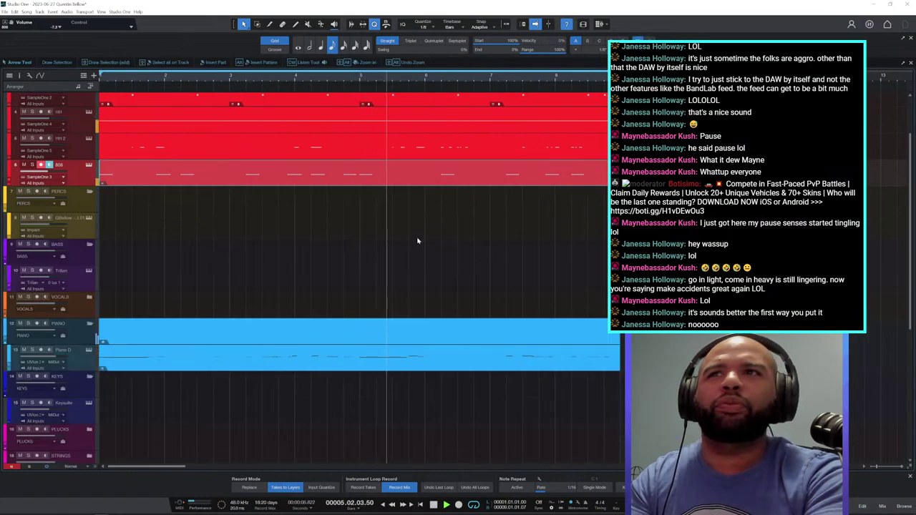
key(F3)
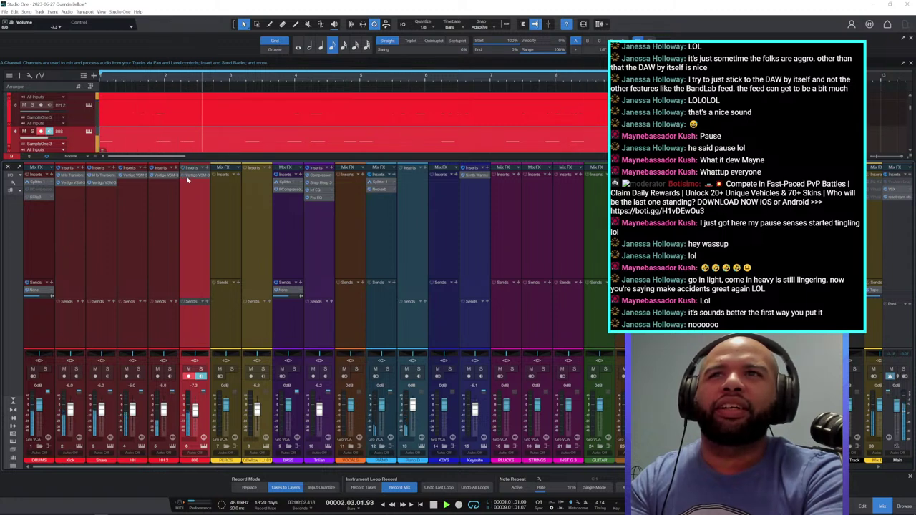
click(89, 131)
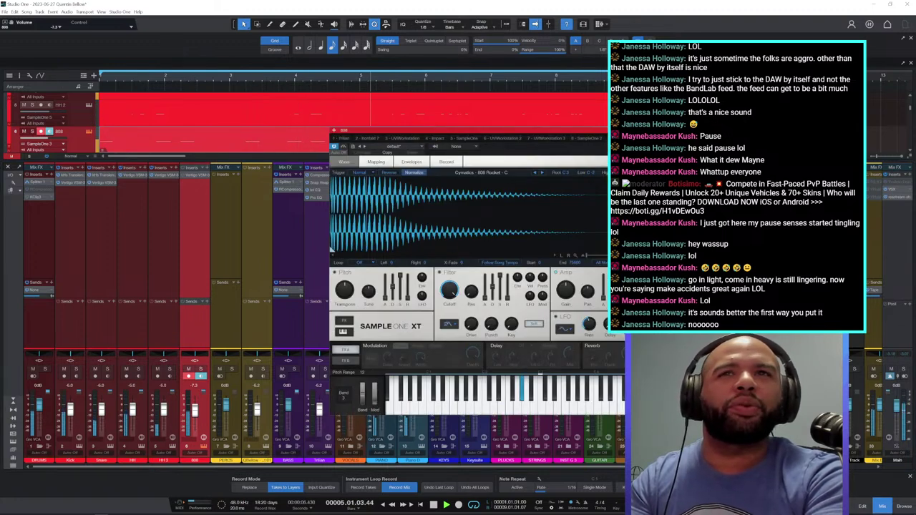
drag(463, 132, 340, 121)
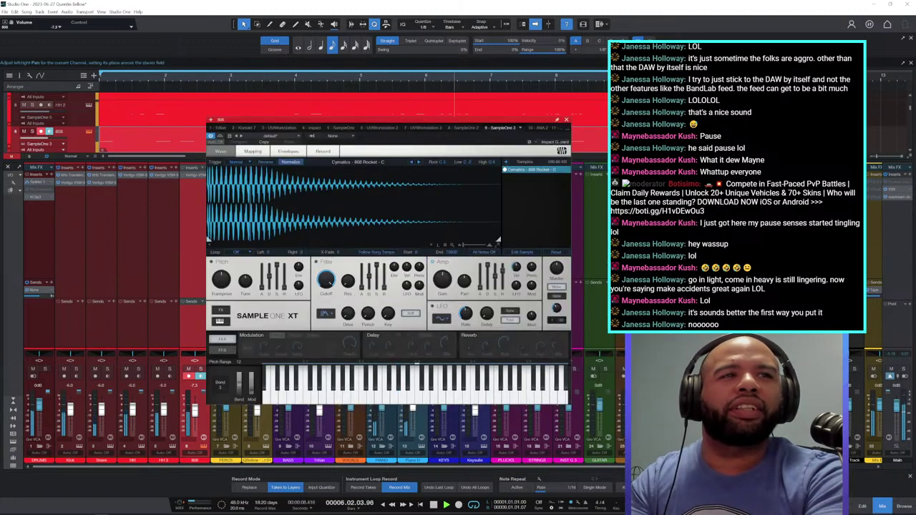
Open the file browser and go to the Cymatics kits folder to find the 808 bundle.
click(903, 504)
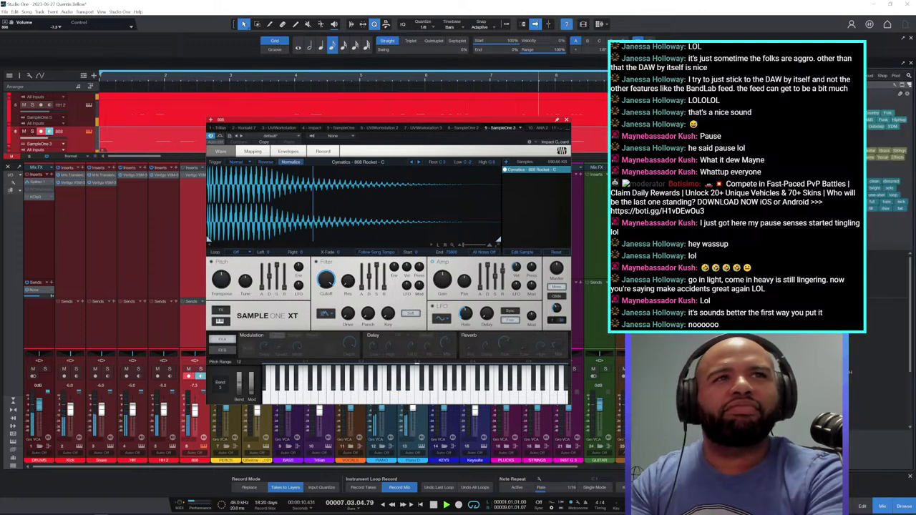
key(F9)
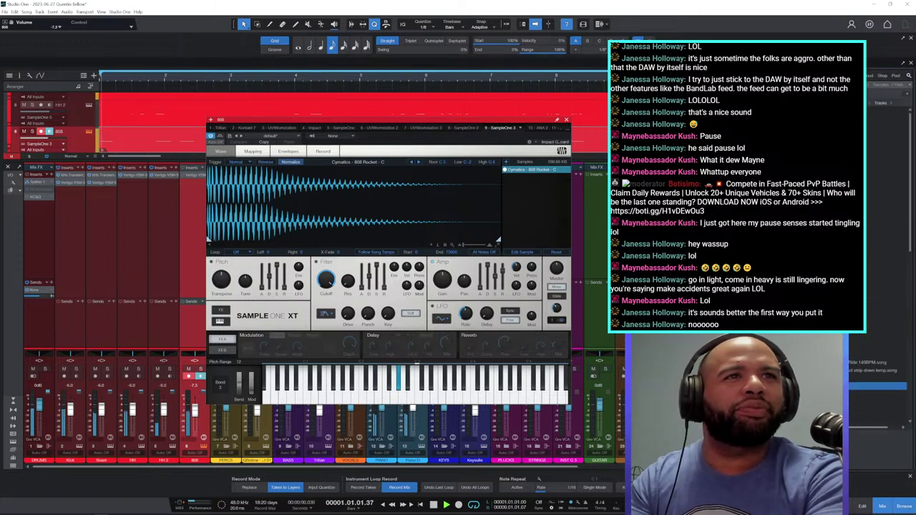
scroll(878, 358, down, 2)
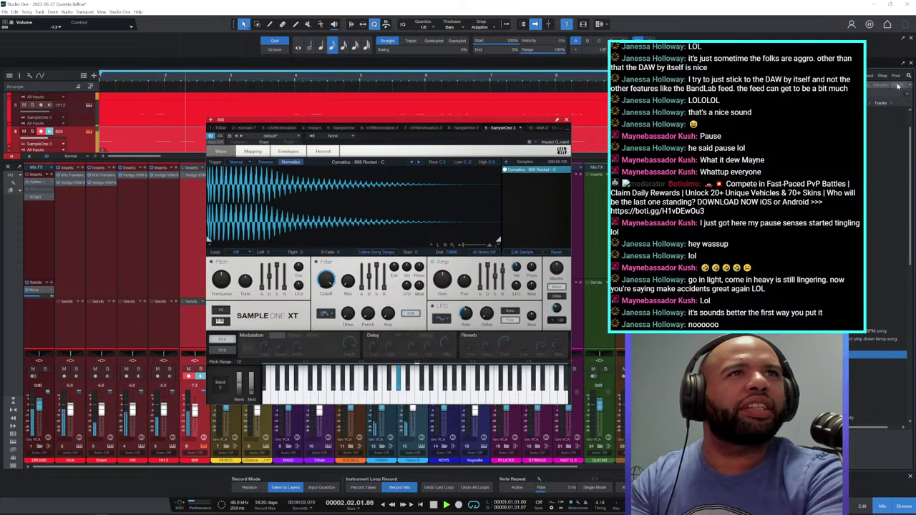
click(898, 86)
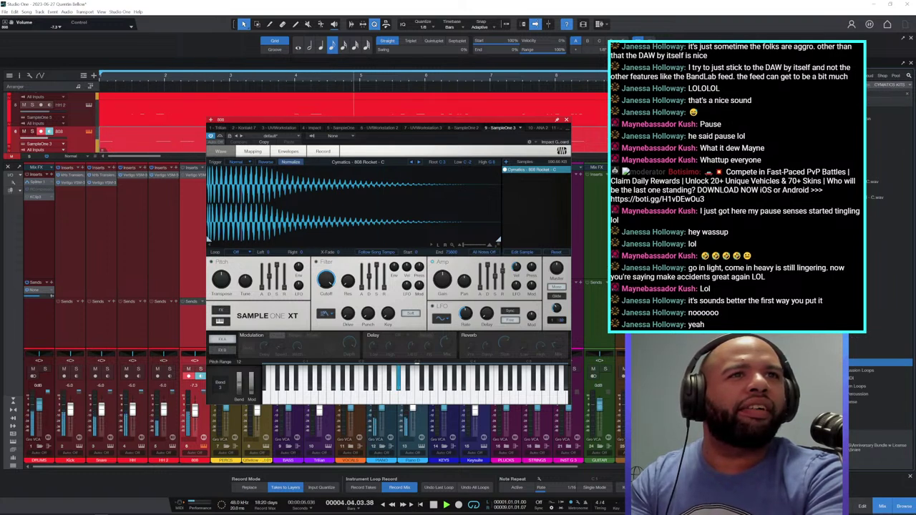
double_click(820, 401)
scroll(819, 402, down, 5)
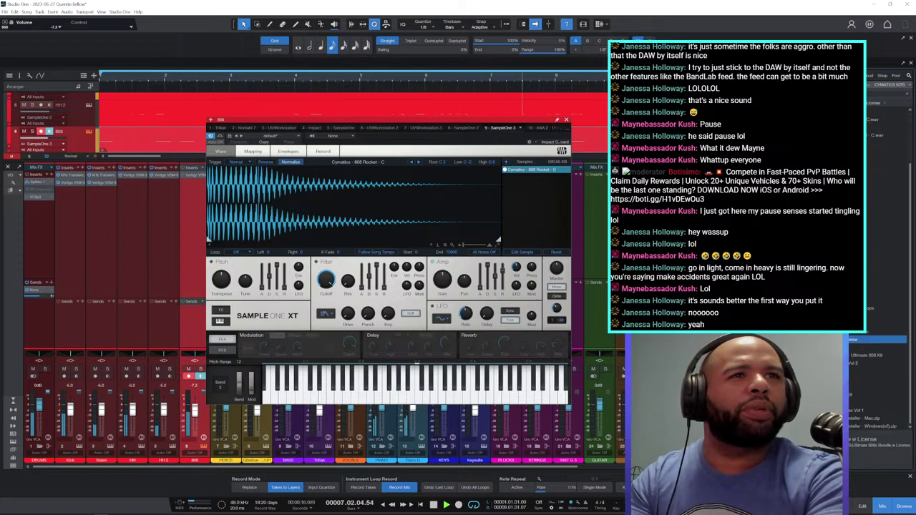
Find Cymatics - Boomin 808 1 - C in the Ultimate 808 Kit samples and load it into the 808 sampler.
click(820, 355)
click(820, 363)
scroll(819, 363, down, 3)
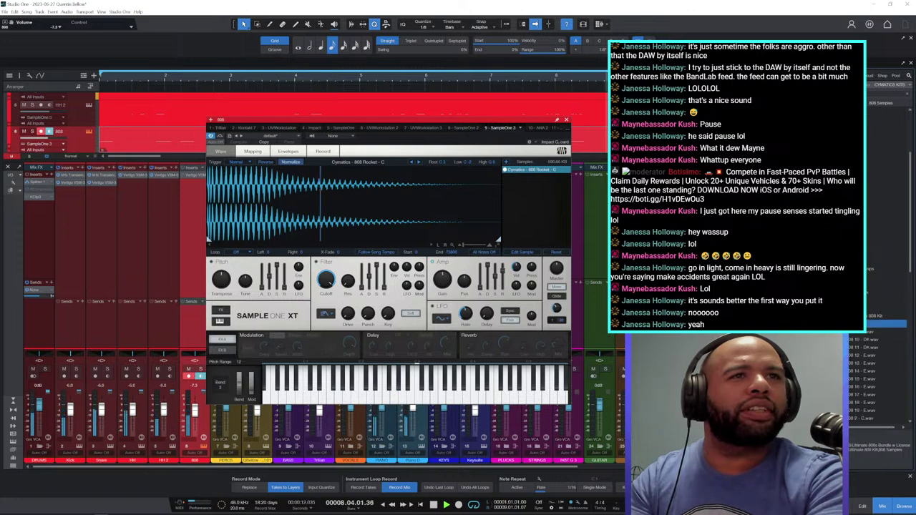
scroll(879, 325, down, 2)
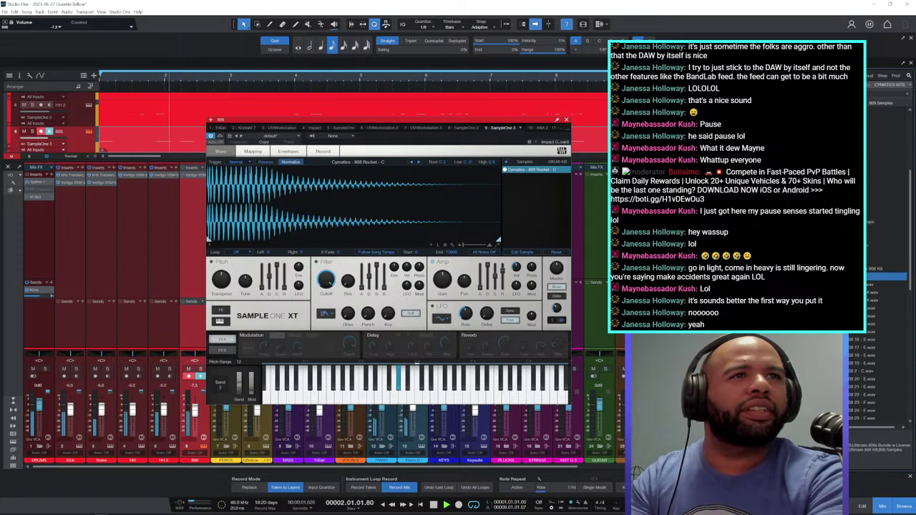
click(845, 285)
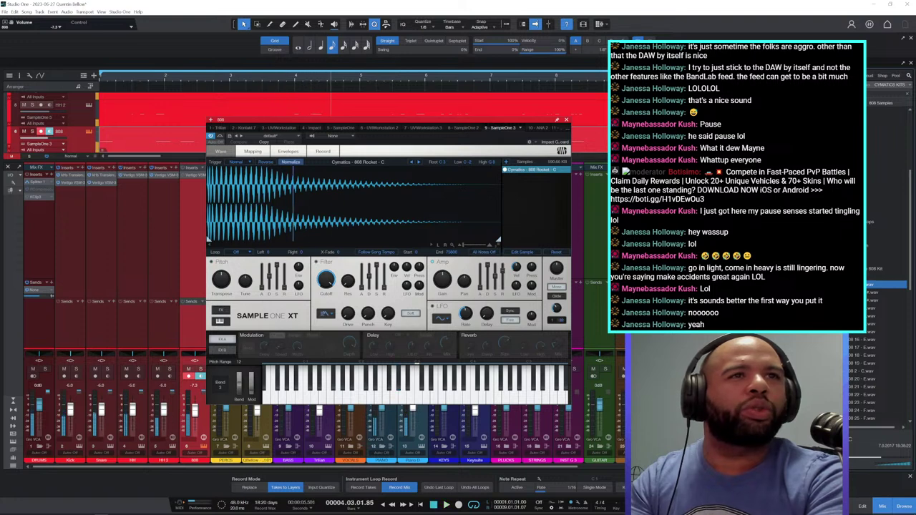
drag(276, 215, 285, 208)
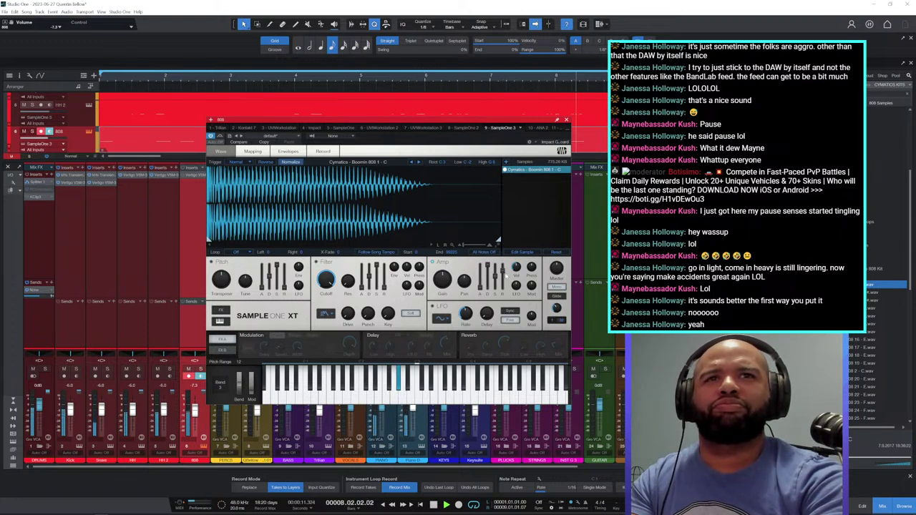
Set the 808 sampler's amp envelope release to 1.811 s and close the instrument window.
drag(502, 289, 505, 285)
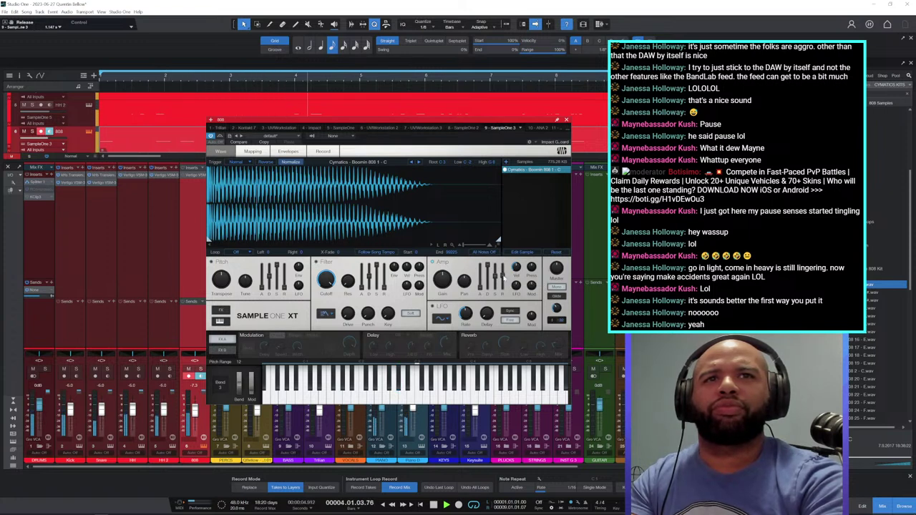
drag(503, 276, 505, 275)
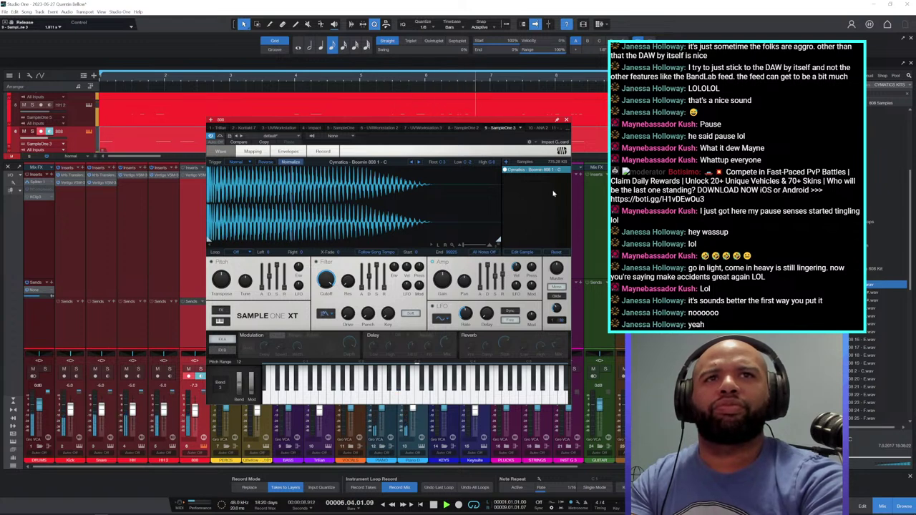
click(566, 120)
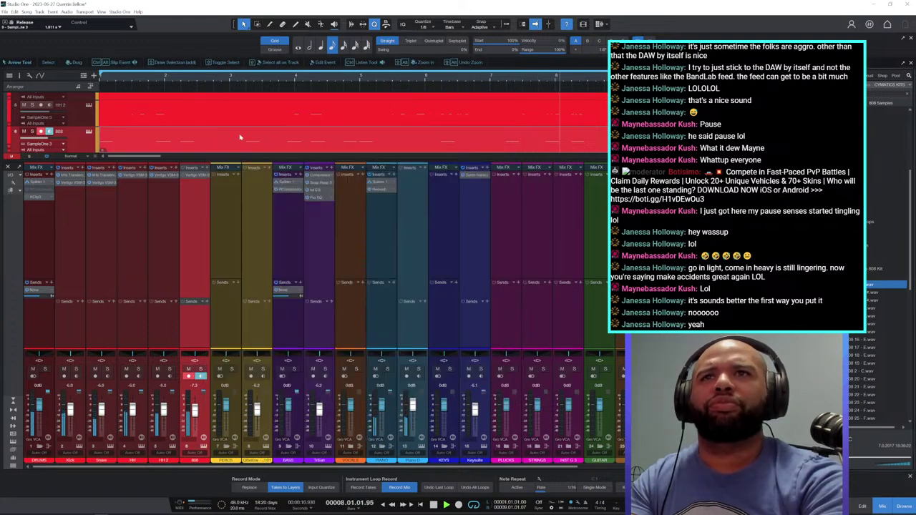
Reopen the 808 notes, select them all, shorten them together to 0.0.2.04, and adjust the 808 track's volume.
key(F2)
drag(587, 277, 76, 371)
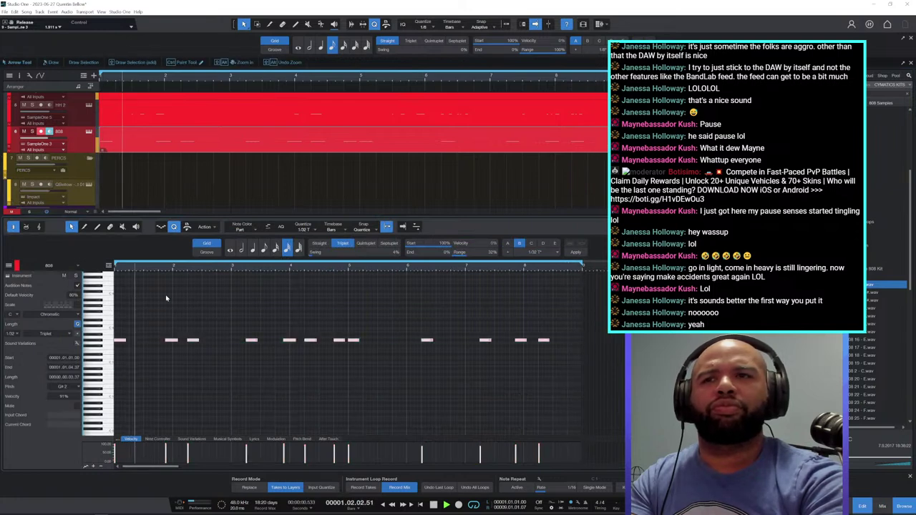
drag(170, 270, 178, 287)
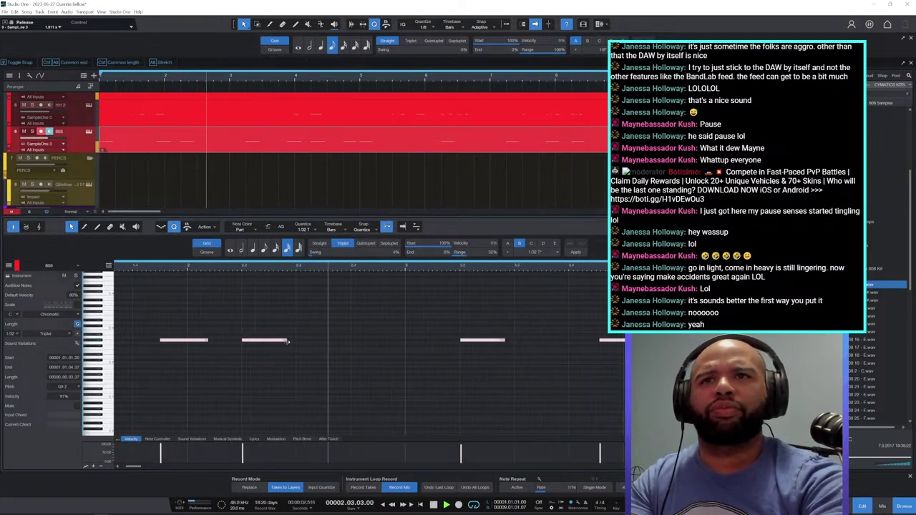
drag(287, 342, 270, 342)
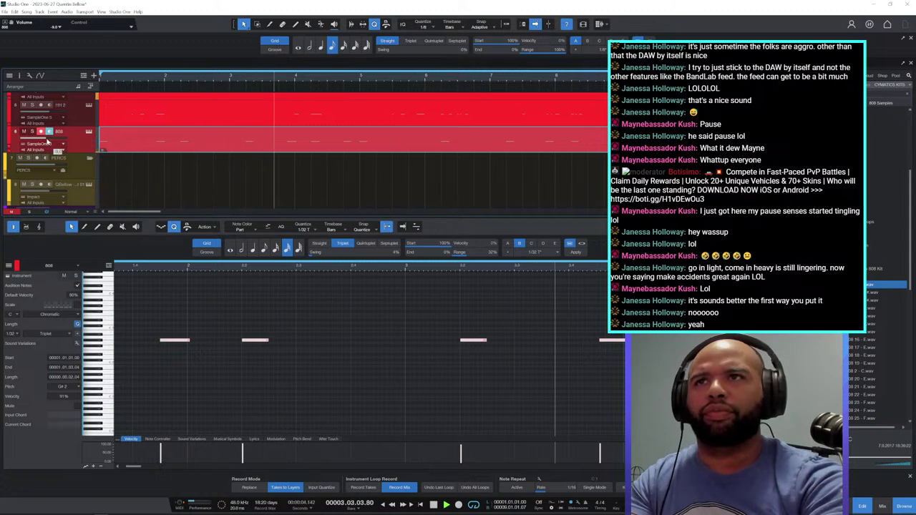
Close the note editor and file browser, and stop playback.
scroll(98, 160, up, 4)
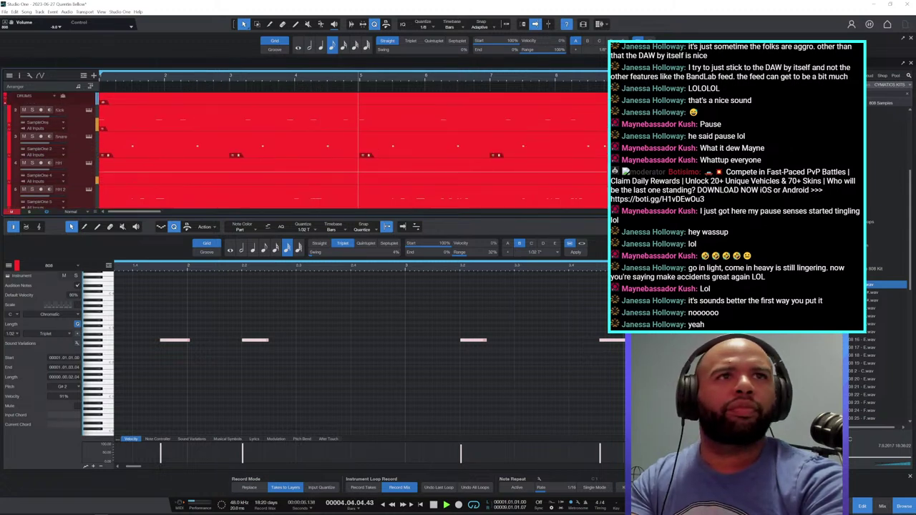
click(862, 506)
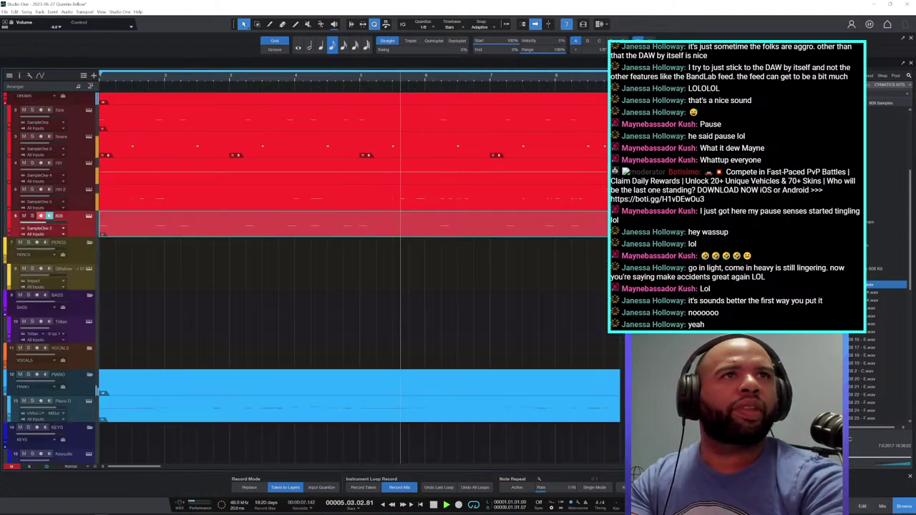
click(904, 505)
scroll(463, 181, up, 1)
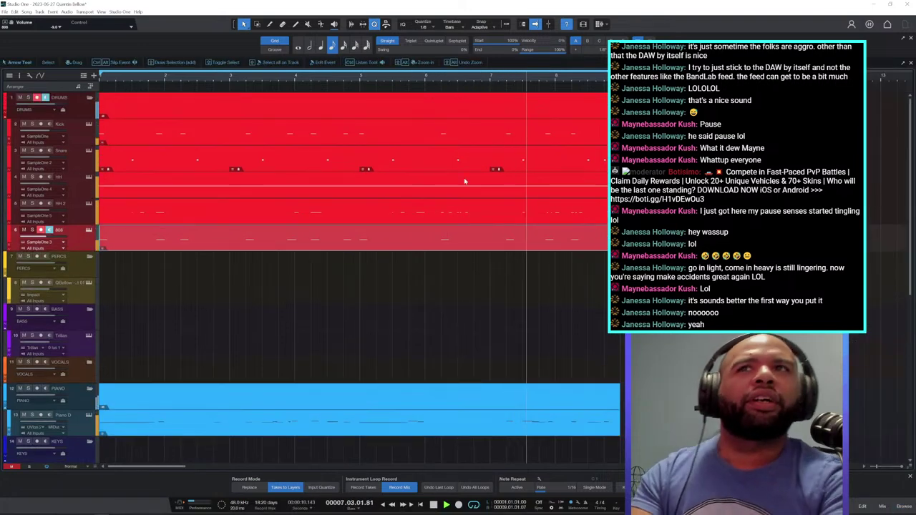
scroll(185, 80, down, 3)
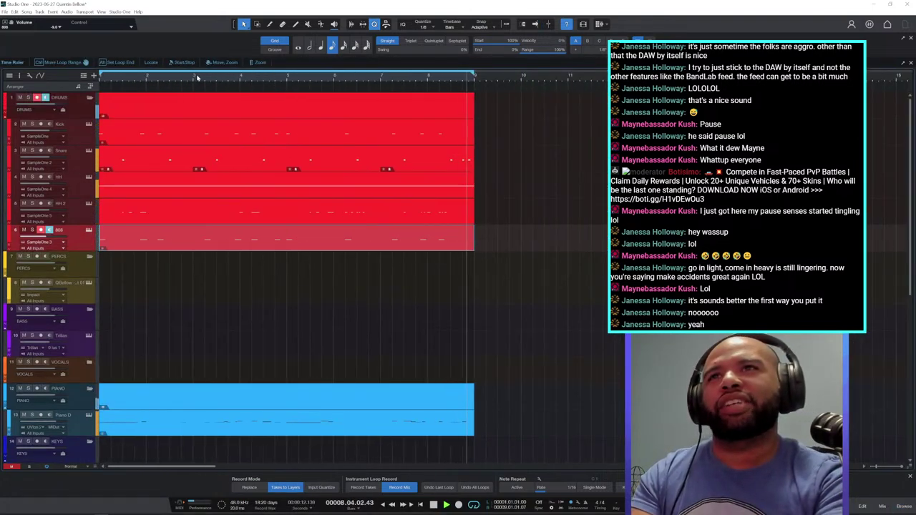
key(space)
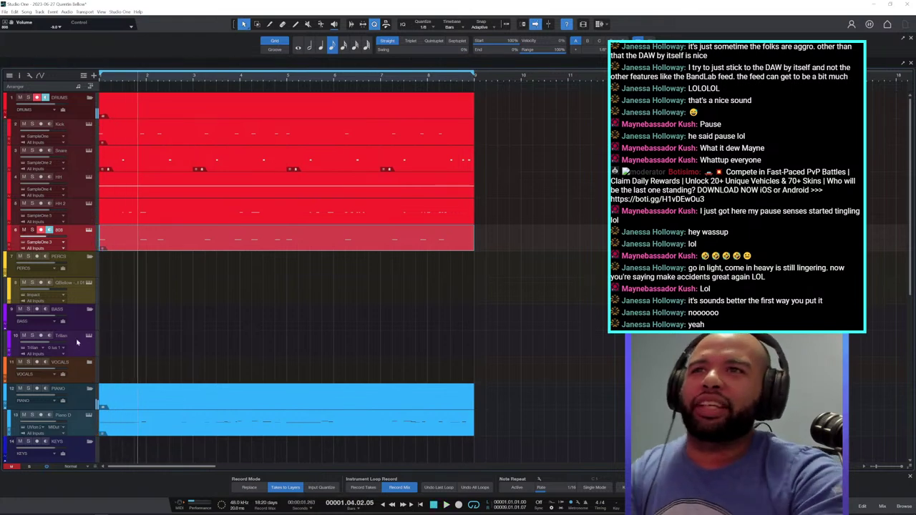
Copy the eight-bar Piano D part onto the Trilian bass track, starting at bar 1.
click(83, 345)
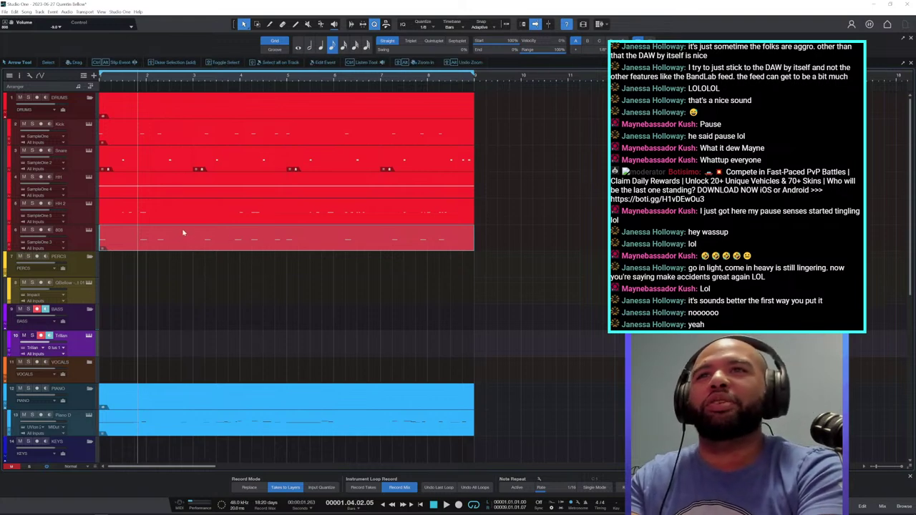
scroll(163, 225, down, 3)
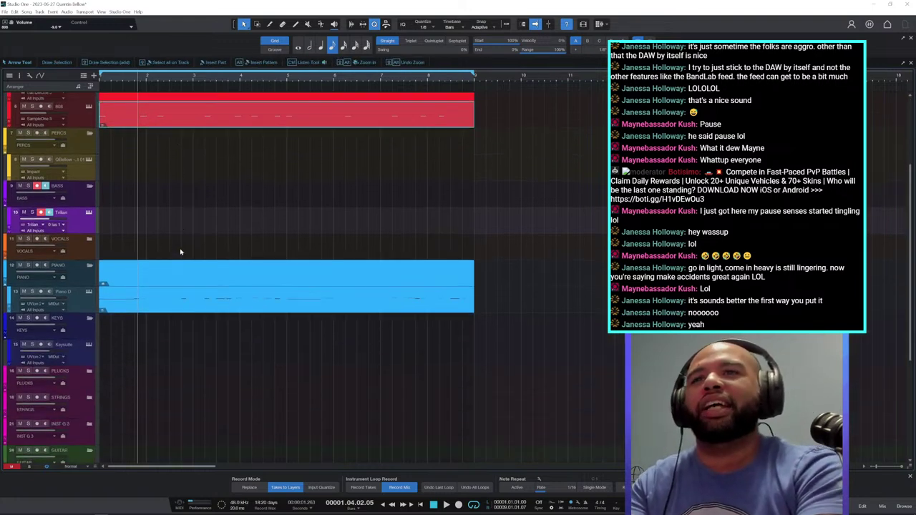
click(175, 297)
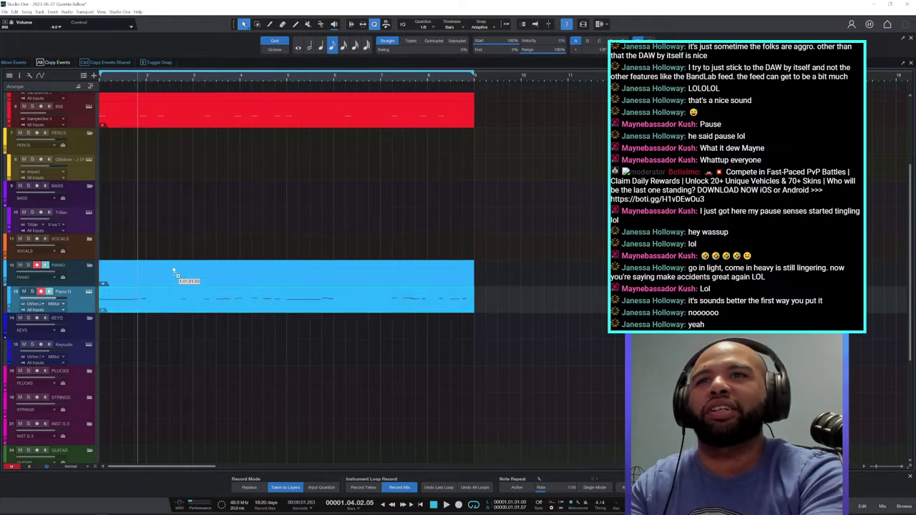
drag(174, 273, 188, 220)
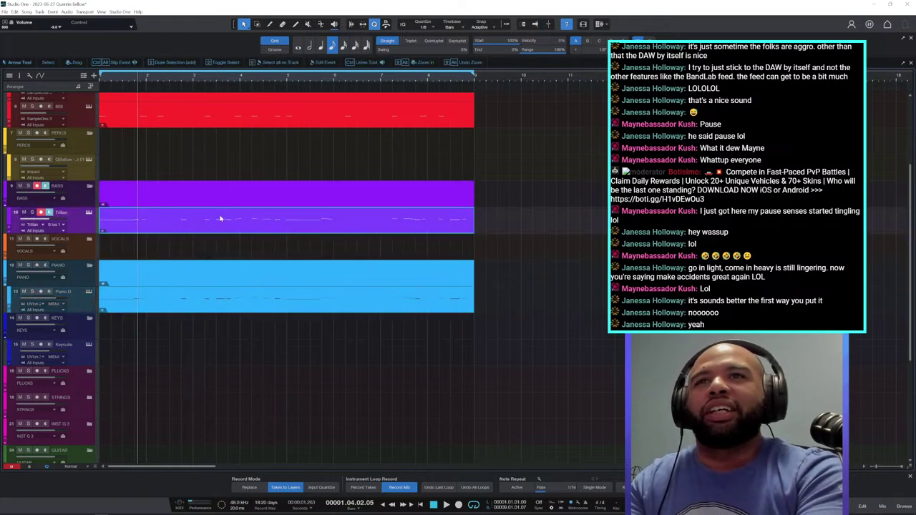
Open the copied part on the Trilian track in the note editor with several bars of notes in view.
double_click(203, 228)
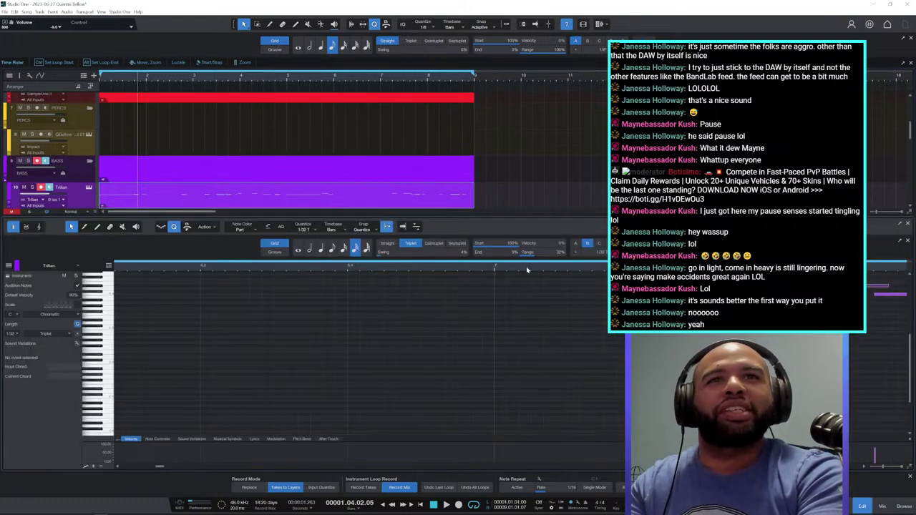
key(w)
key(w)
key(w)
key(w)
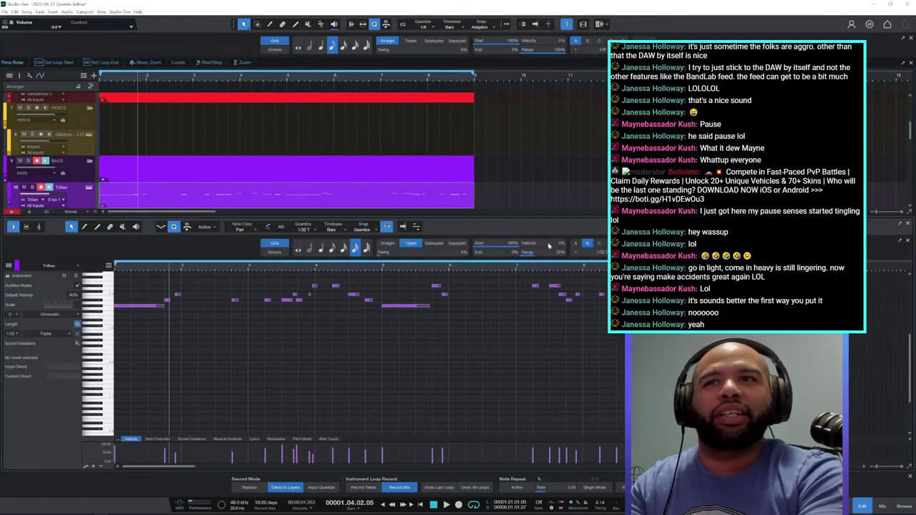
Select all the notes in the Trilian part and transpose them down two octaves, so the opening note starts on G#1.
drag(621, 278, 115, 369)
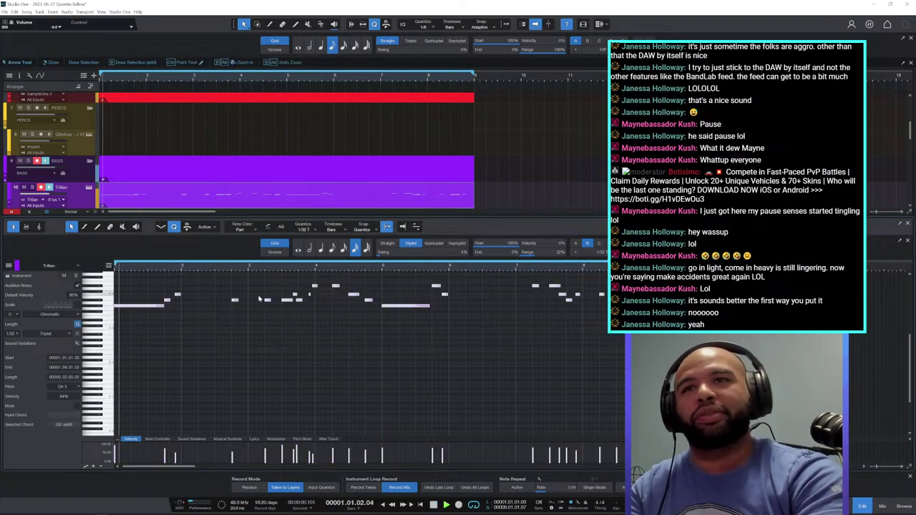
key(shift+Down)
key(shift+Down)
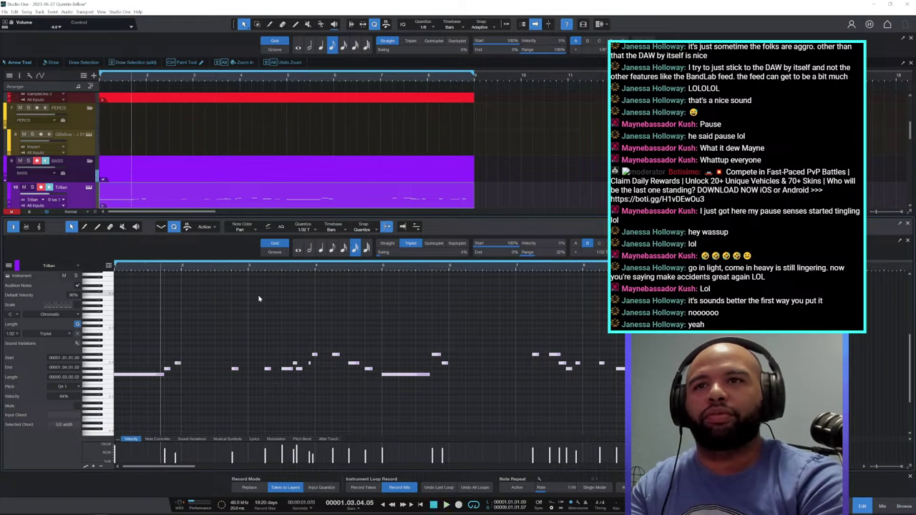
key(shift+Up)
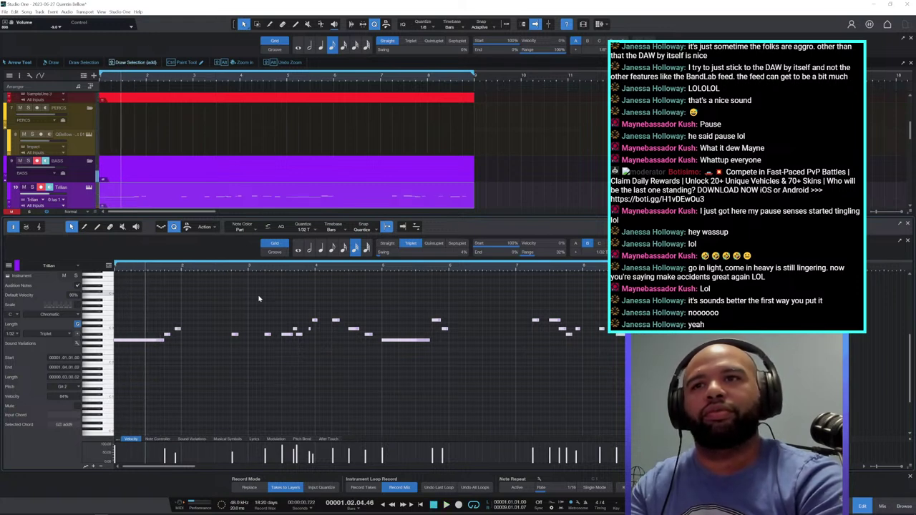
key(shift+Down)
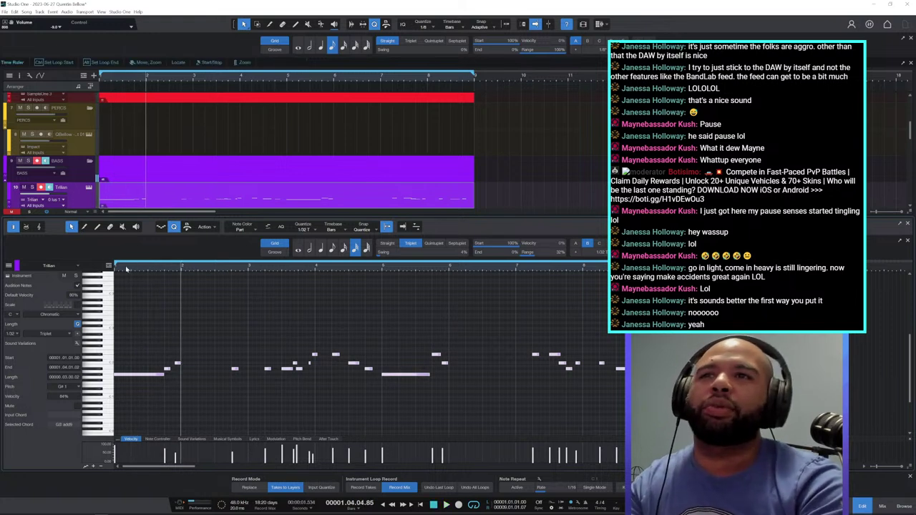
Set the note editor's grid to straight 1/4 and select only the long opening bass note, with bar 1 in close view.
drag(124, 267, 205, 283)
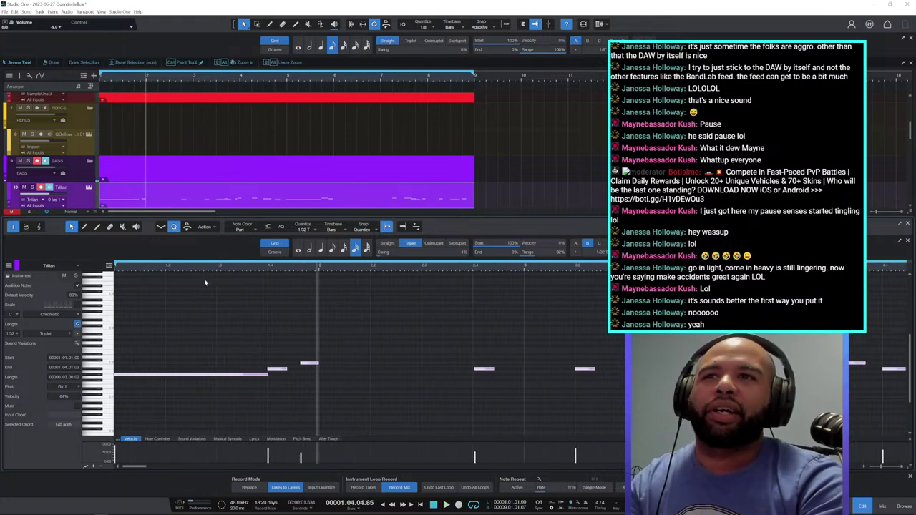
click(254, 361)
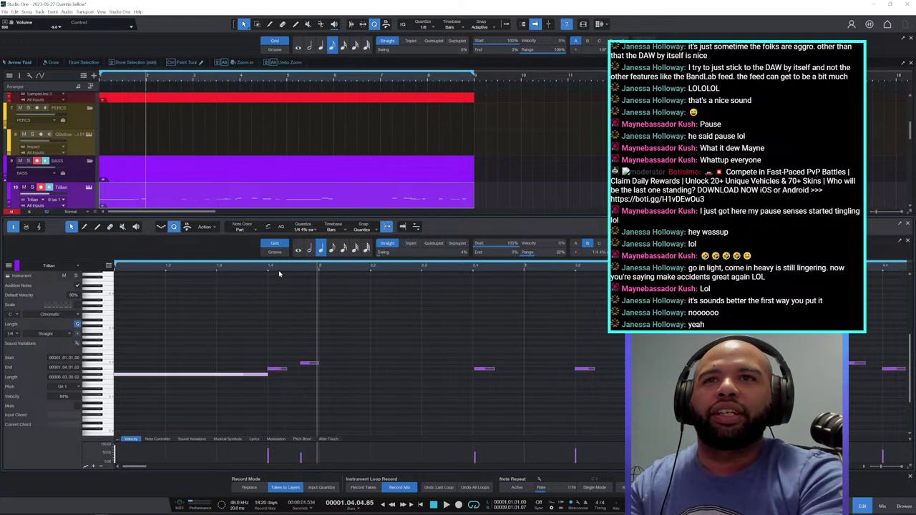
drag(300, 266, 328, 272)
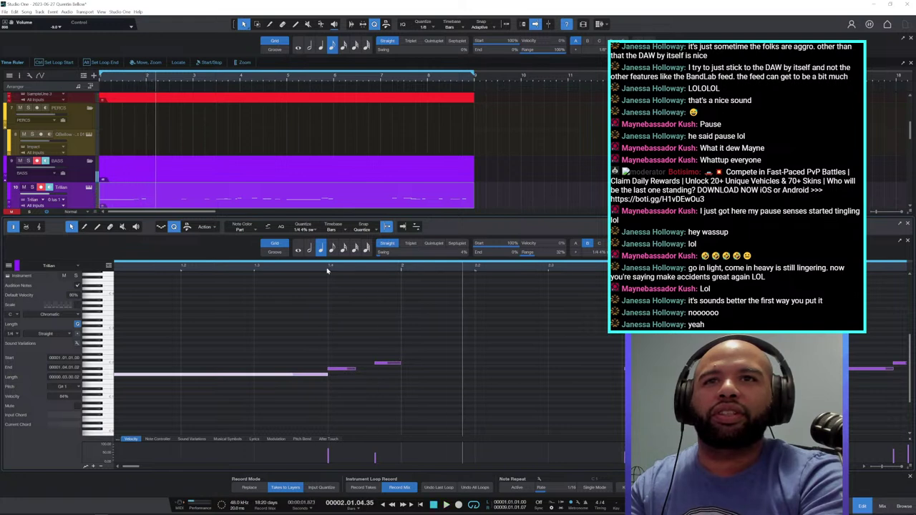
Split the long opening G# 1 bass note at the 1/4 grid lines and play the pieces back.
key(space)
drag(160, 269, 210, 267)
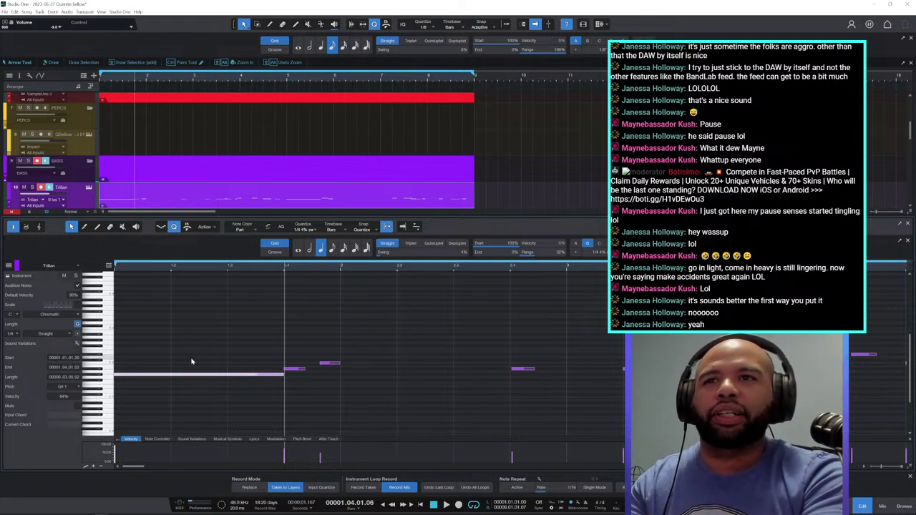
key(ctrl+alt+x)
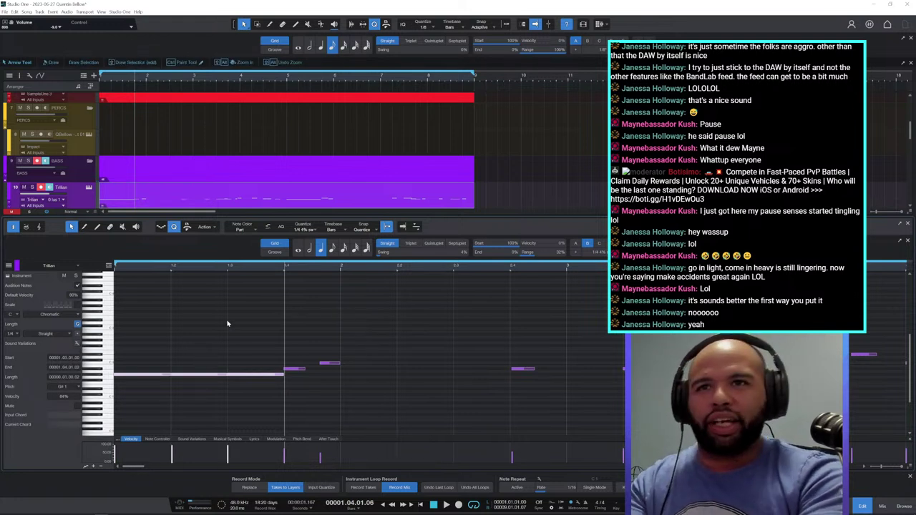
key(space)
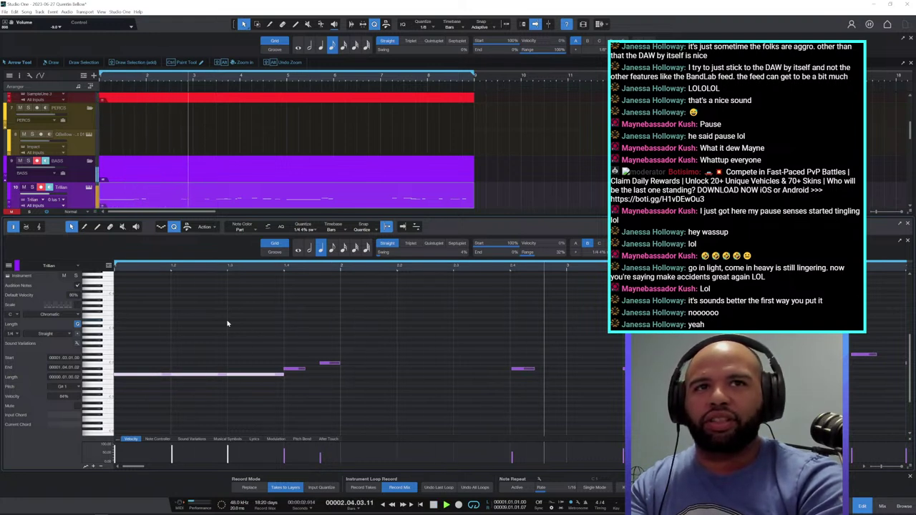
key(space)
key(space)
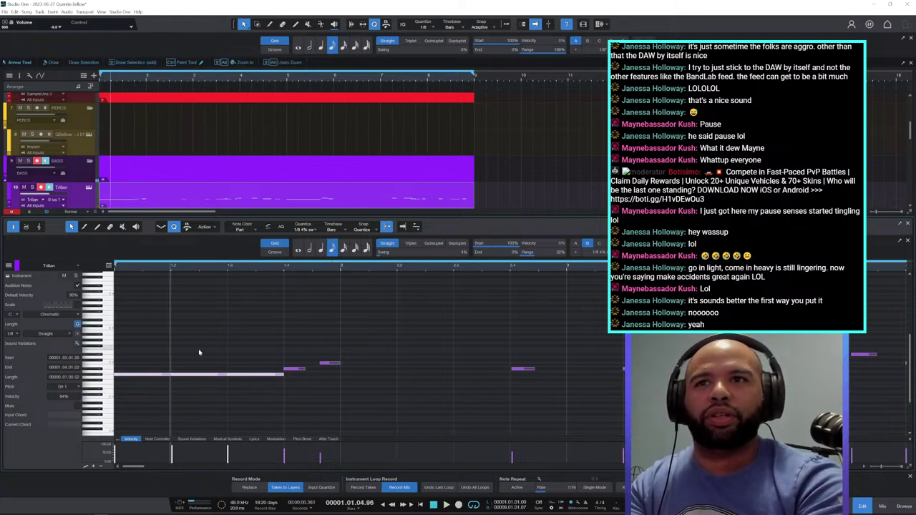
Set the grid to 1/8 and split the bass note on beat 1.2 at its halfway point.
drag(199, 352, 205, 398)
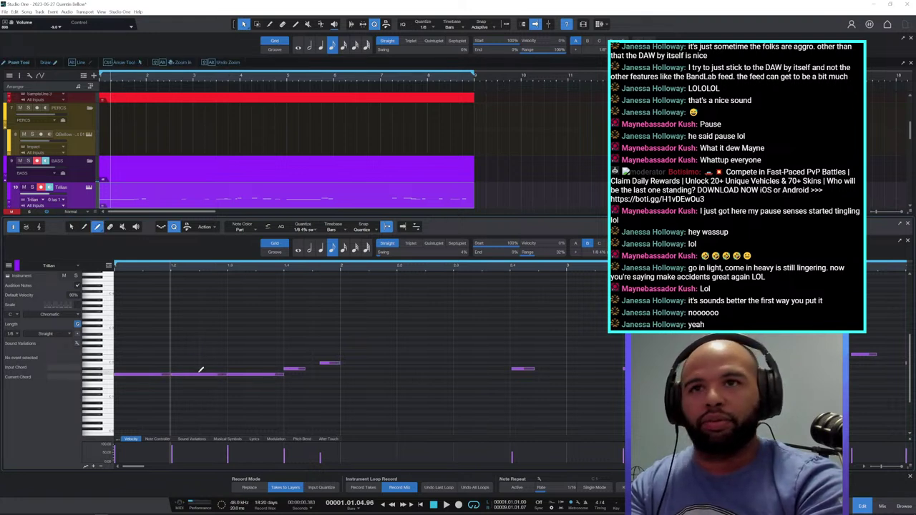
key(6)
key(3)
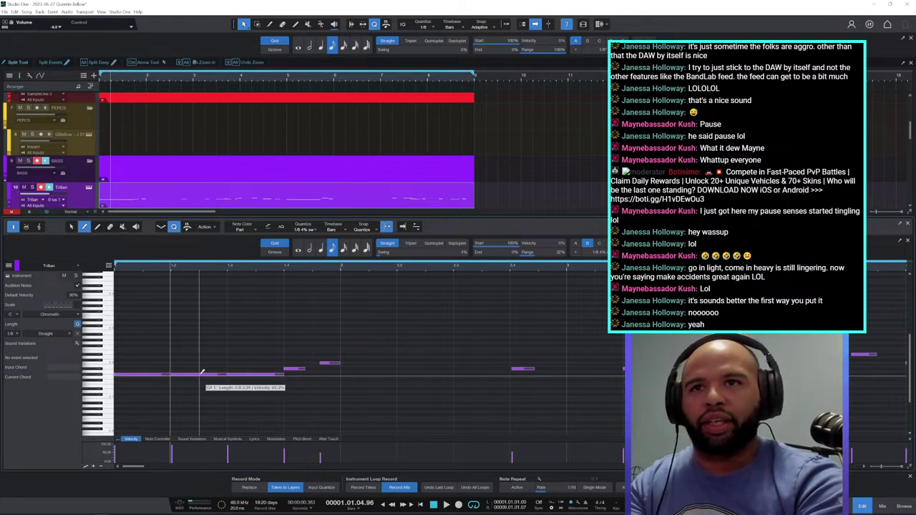
click(201, 374)
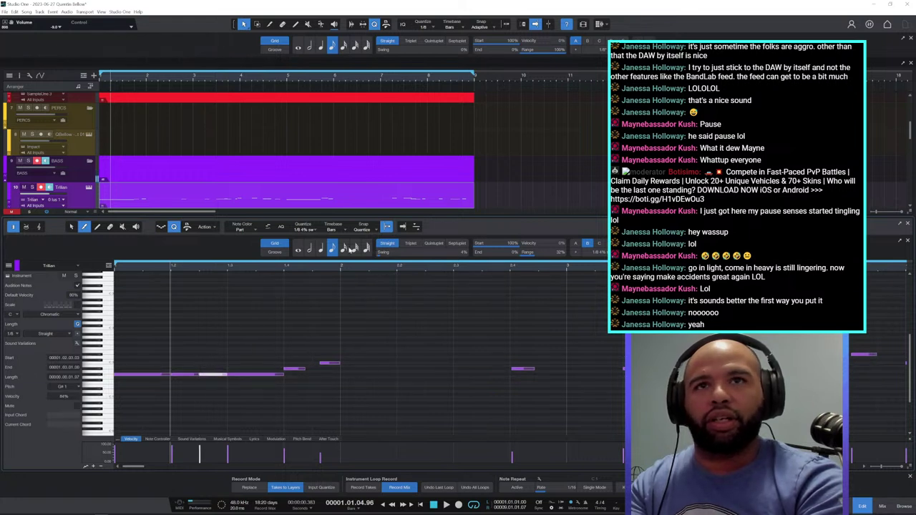
Set the grid to 1/16 and split the second half of the beat 1.2 note into two sixteenth notes.
click(345, 248)
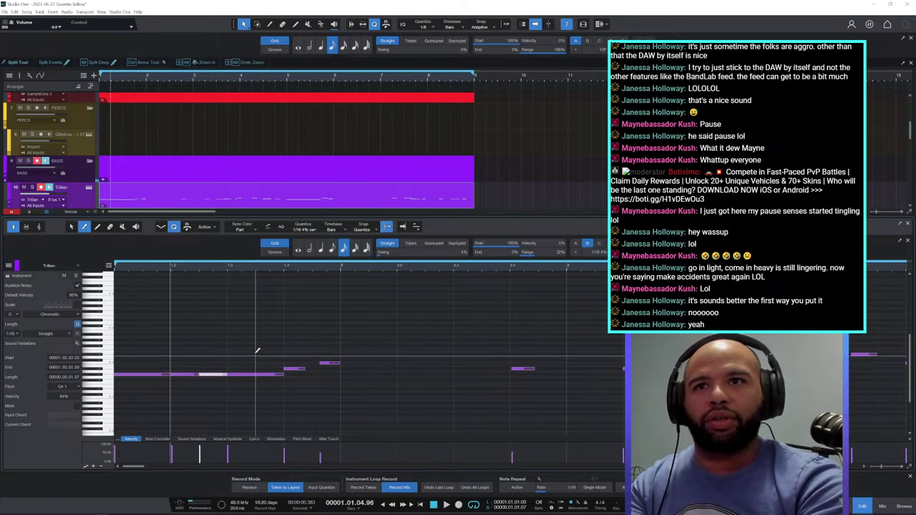
key(1)
click(210, 380)
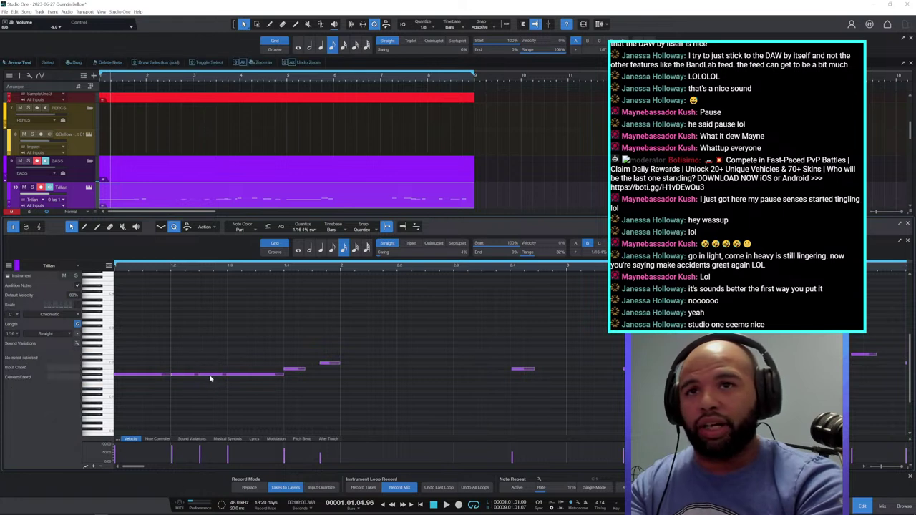
click(212, 375)
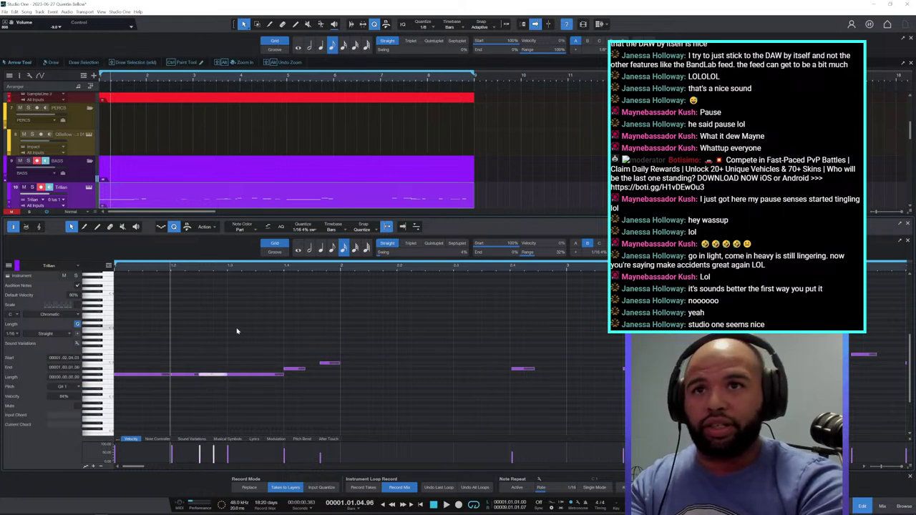
Play the split bass notes back several times from the start of the loop.
key(space)
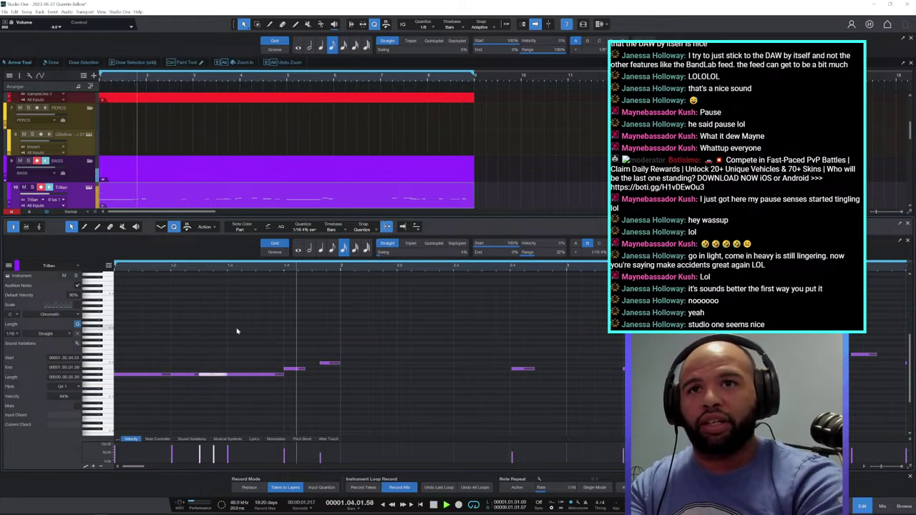
key(space)
key(space)
key(space)
key(space)
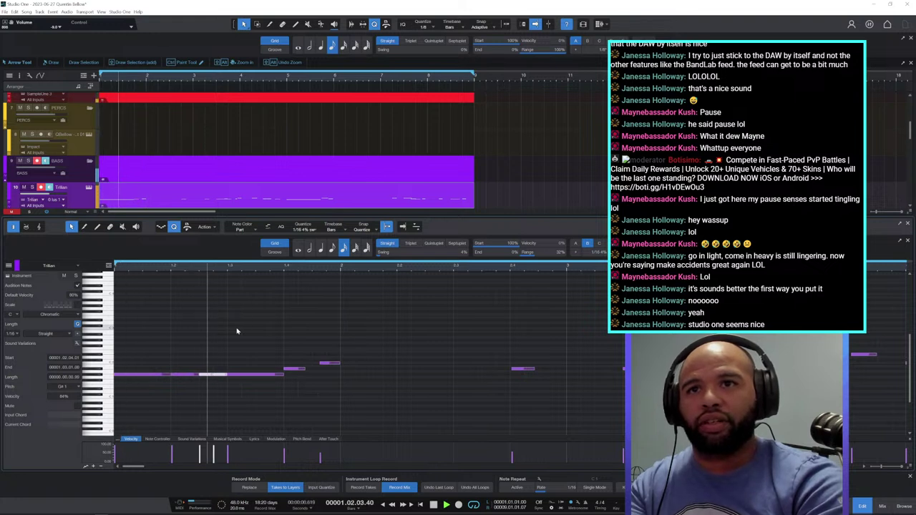
key(comma)
key(space)
With snapping off, shorten the opening bass note and the note on beat 1.2 to leave gaps after them.
mouse_move(197, 376)
mouse_down()
mouse_move(166, 379)
mouse_move(211, 375)
mouse_up()
click(172, 375)
key(ctrl+z)
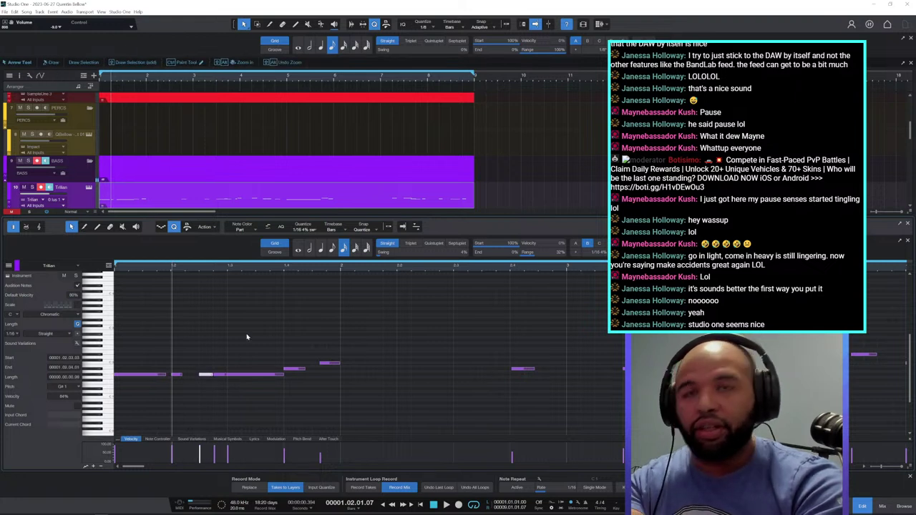
Shorten the two sixteenth notes after beat 1.2 and trim the end of the note on beat 1.3.
key(e)
key(e)
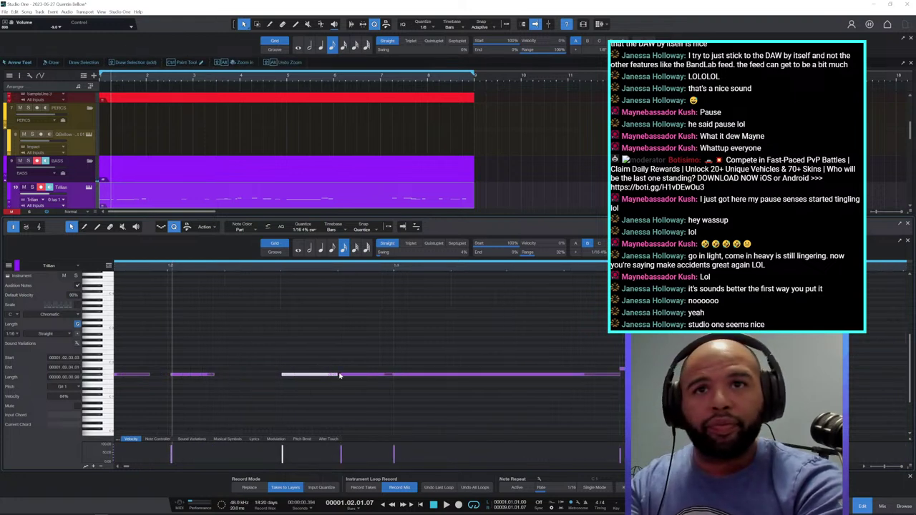
drag(339, 377, 322, 377)
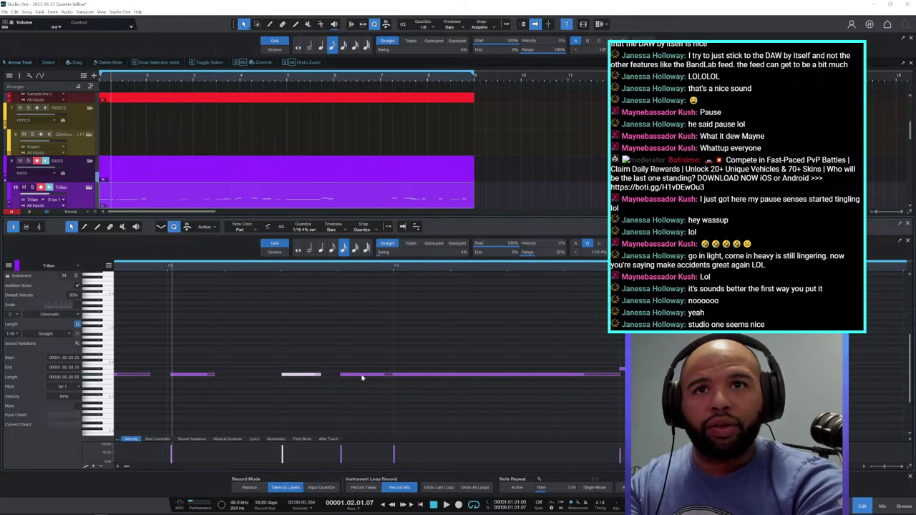
drag(391, 377, 349, 377)
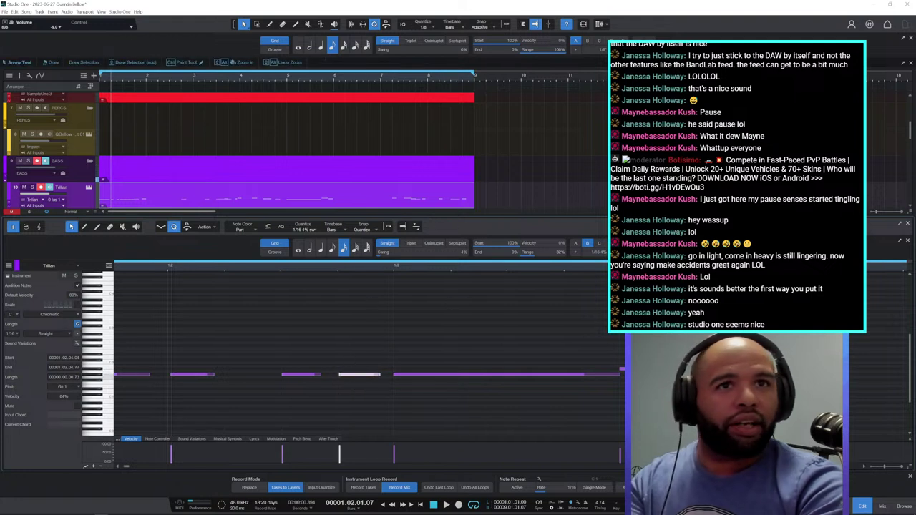
click(620, 375)
drag(598, 376, 609, 376)
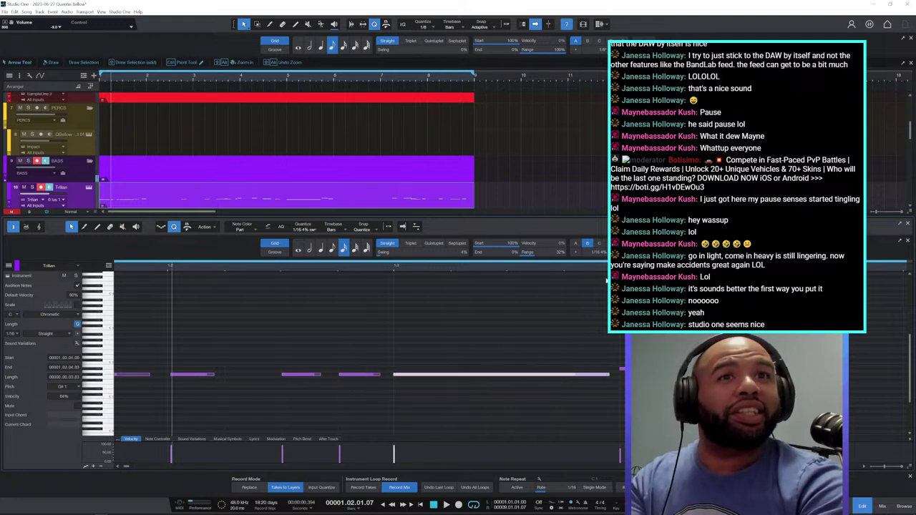
Play the trimmed first bar of the bass part back from the start.
scroll(617, 265, down, 5)
drag(617, 266, 617, 275)
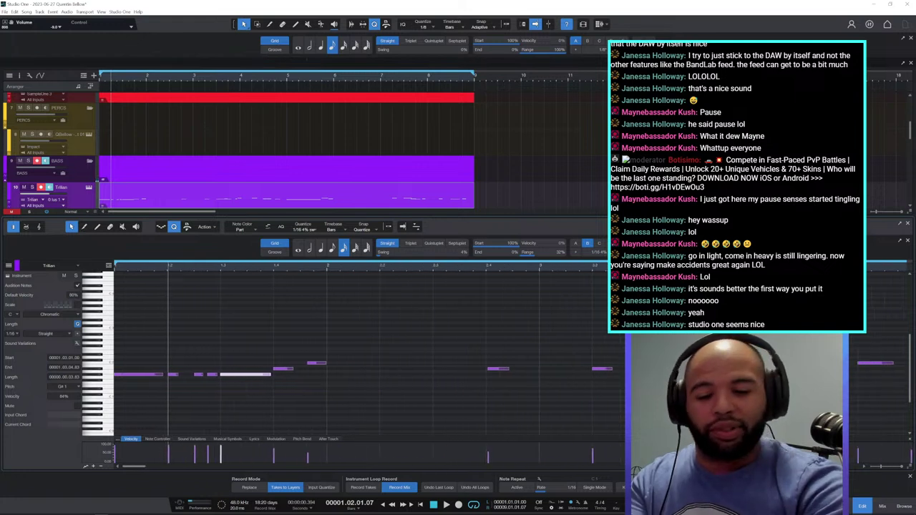
key(comma)
key(space)
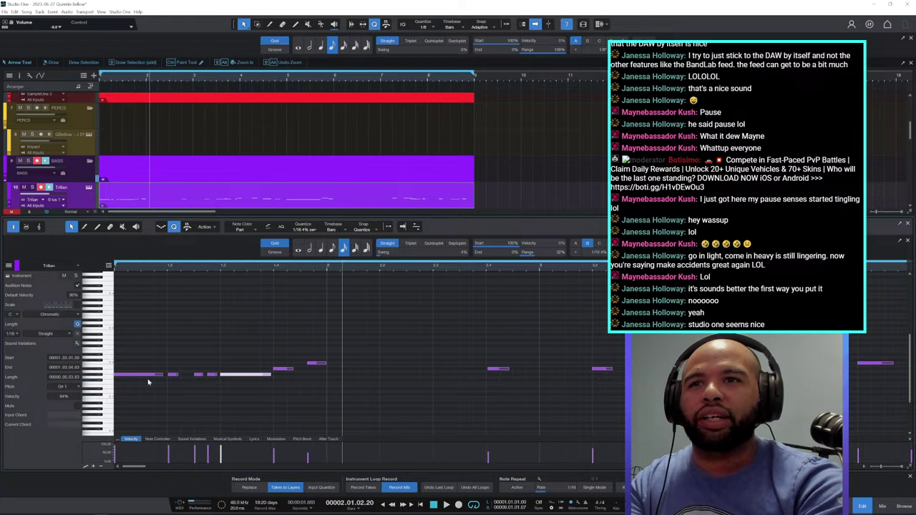
Extend the opening bass note to beat 1.2, set the grid to 1/32 and split the note at about 1.01.03.54.
scroll(147, 286, up, 4)
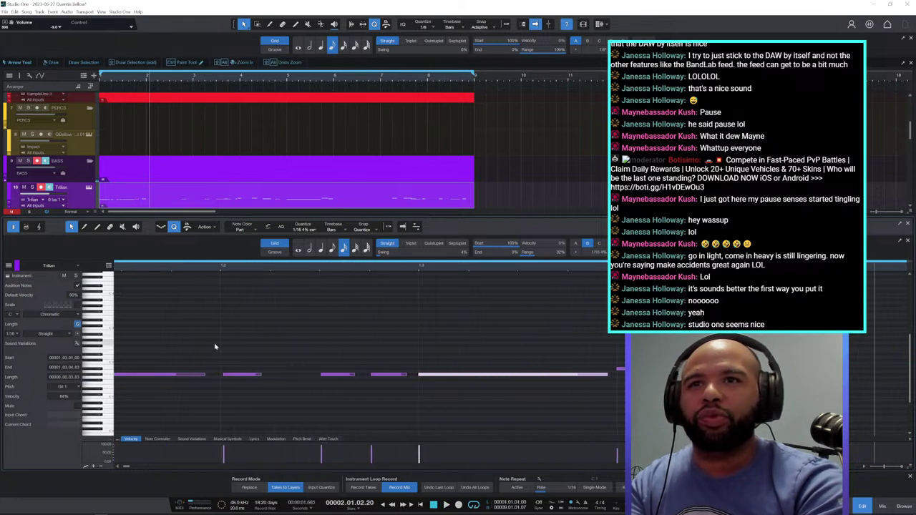
click(209, 376)
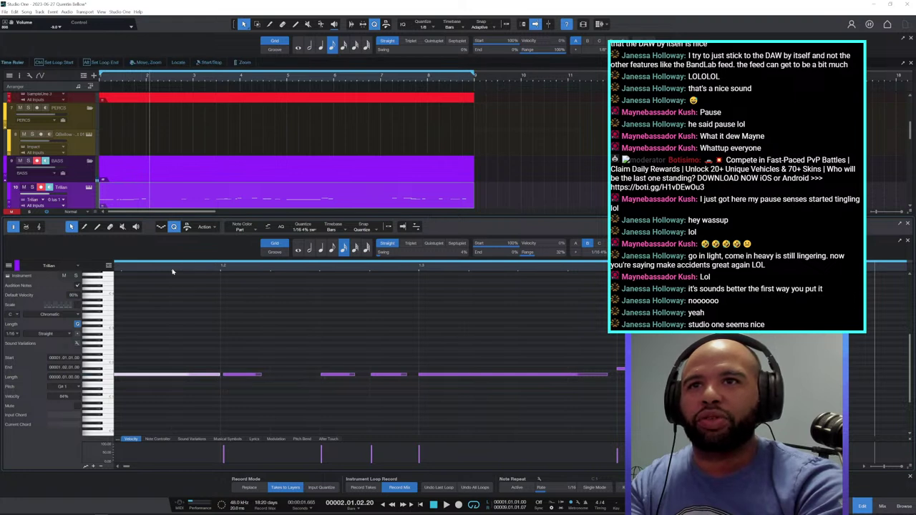
drag(174, 267, 214, 308)
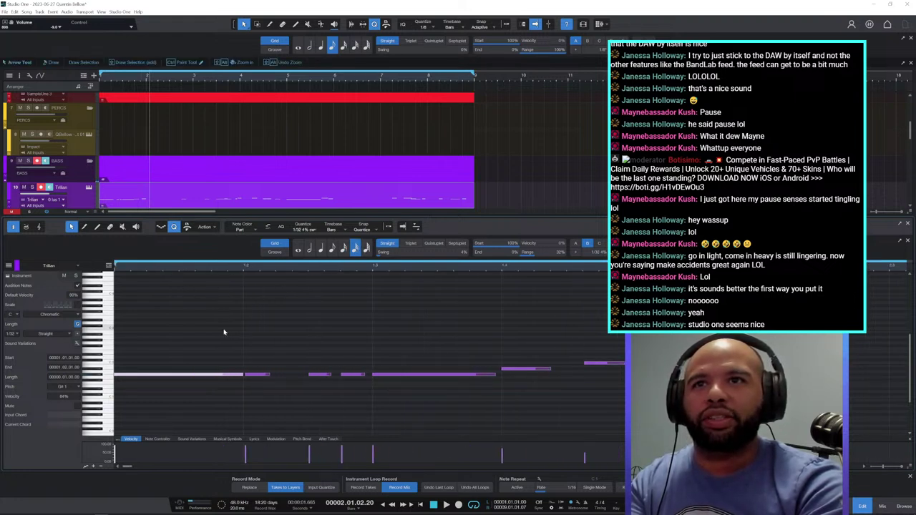
key(3)
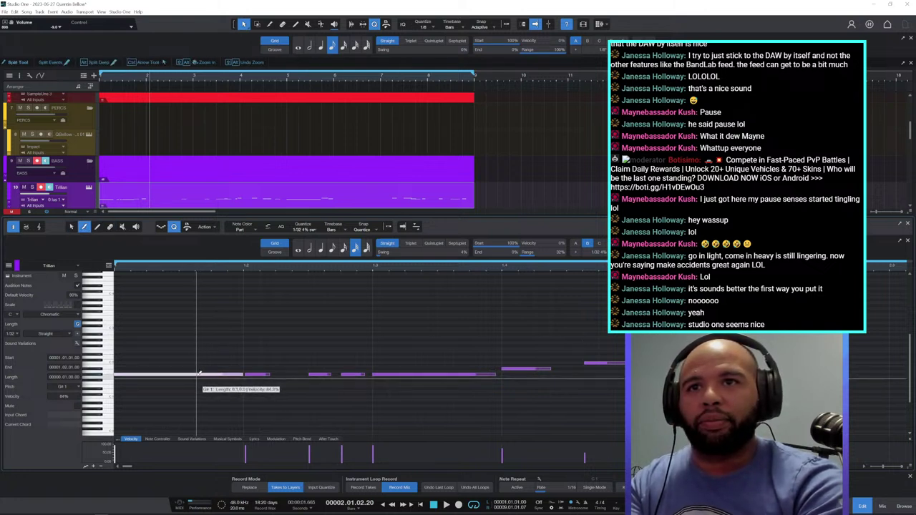
key(1)
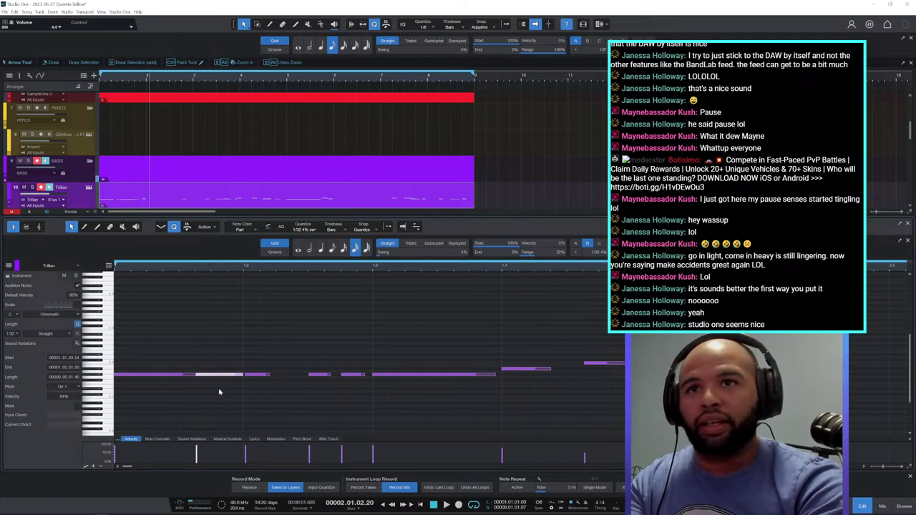
key(ctrl+alt+x)
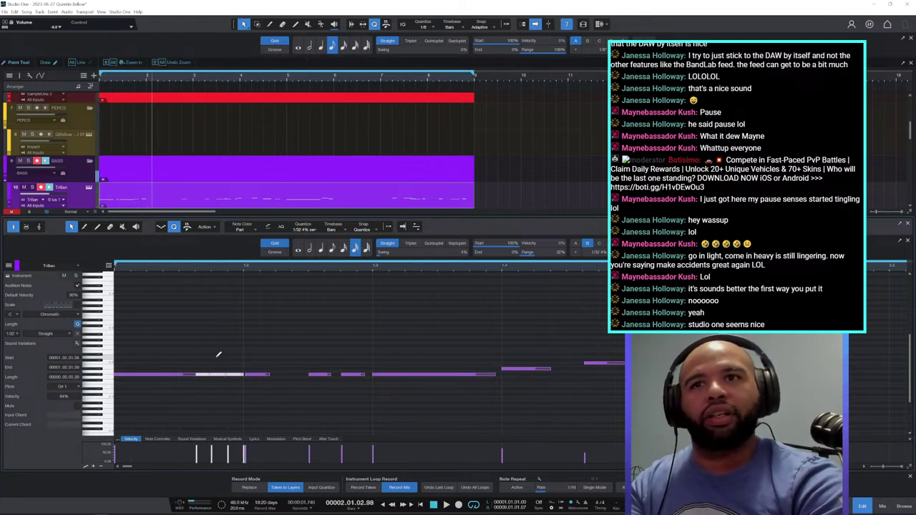
drag(195, 377, 193, 375)
key(ctrl+z)
key(ctrl+z)
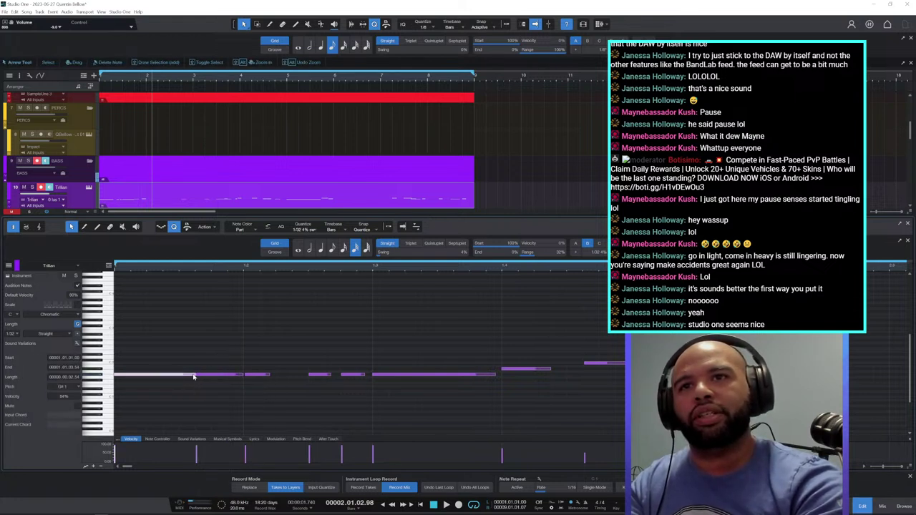
Trim the end of the opening bass note slightly to leave a small gap before the split-off piece.
click(197, 375)
click(192, 374)
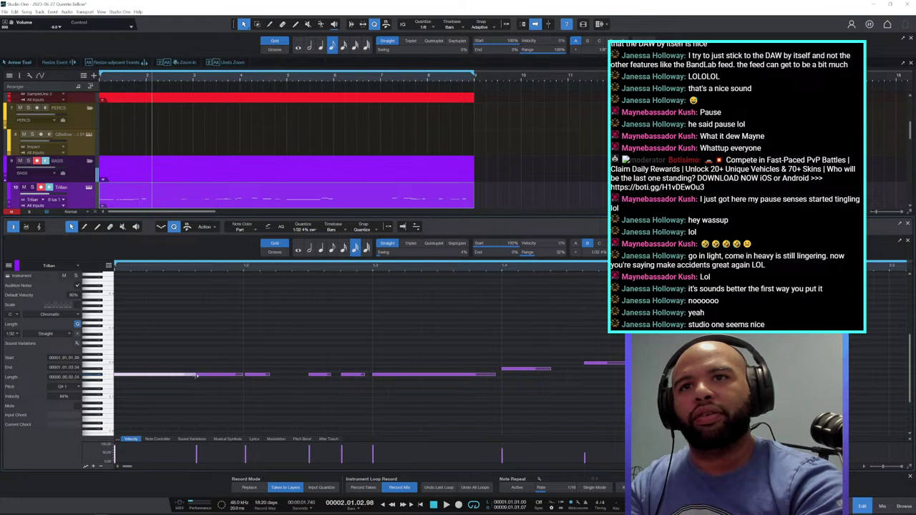
drag(195, 375, 197, 375)
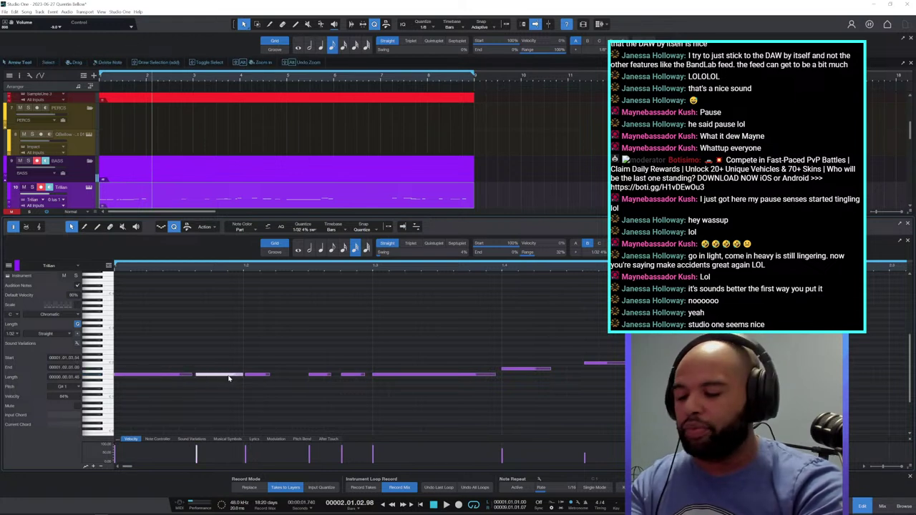
Break the piece before beat 1.2 into 1/32 notes without its middle part, and shorten the opening note to about half a beat.
key(alt+x)
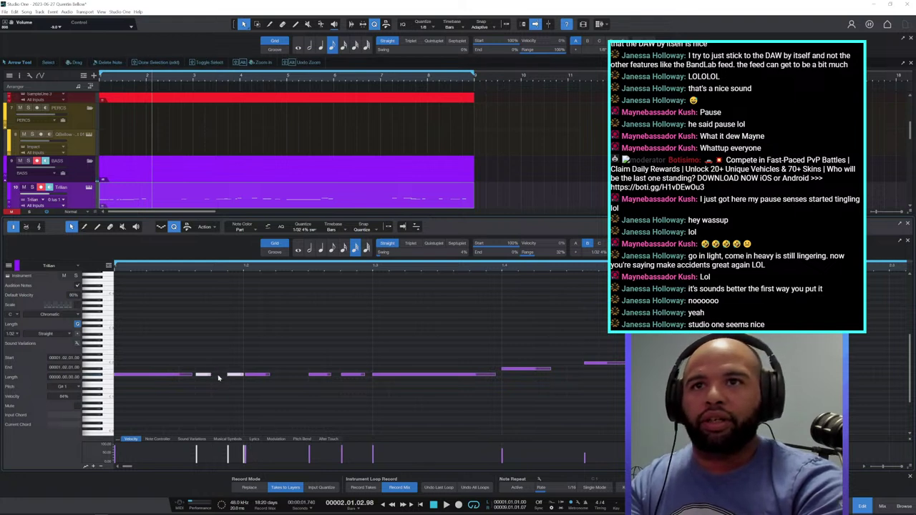
drag(192, 375, 177, 377)
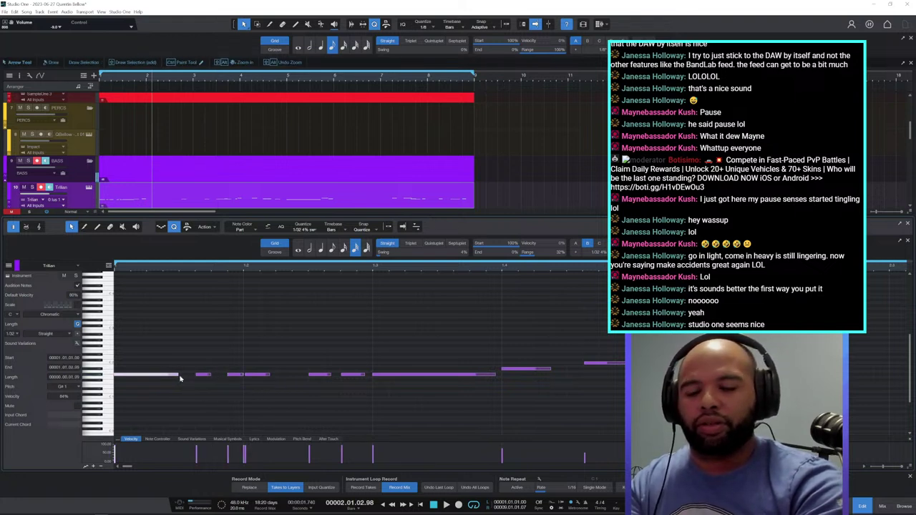
Play the edited bass rhythm back together with the drum tracks.
key(space)
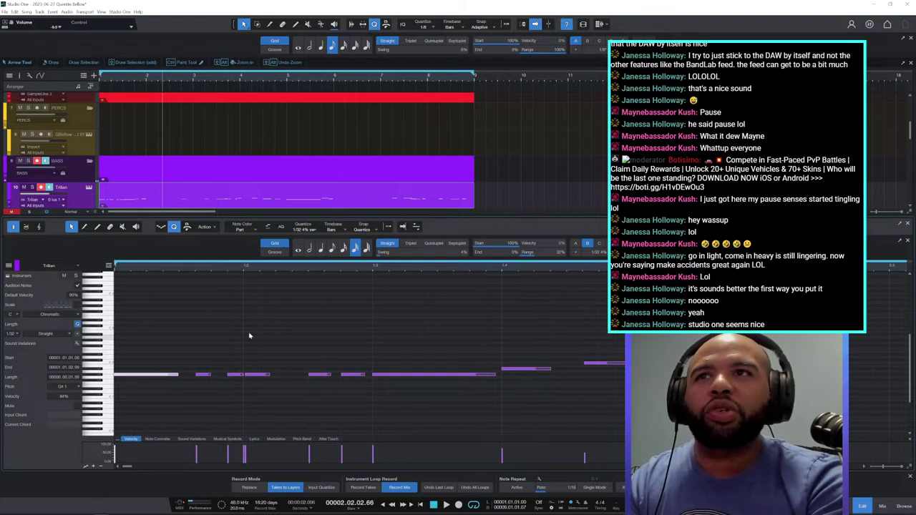
scroll(194, 184, up, 5)
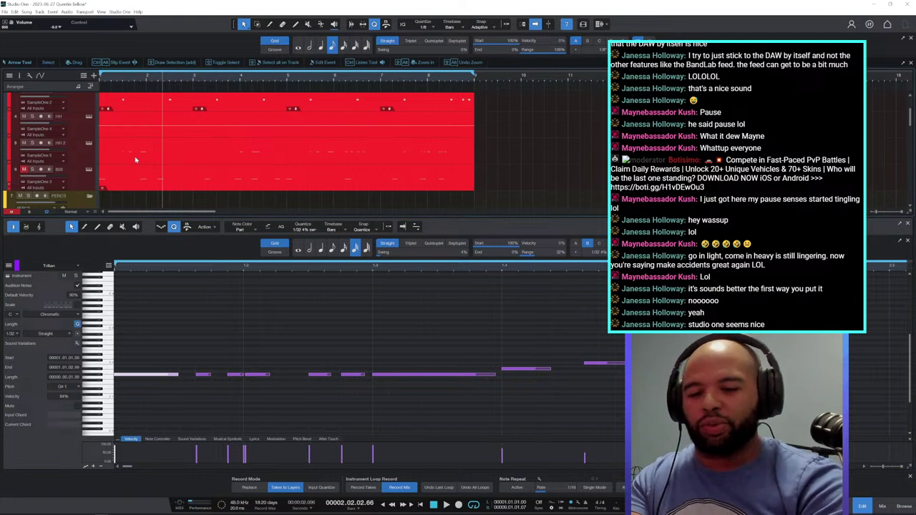
key(space)
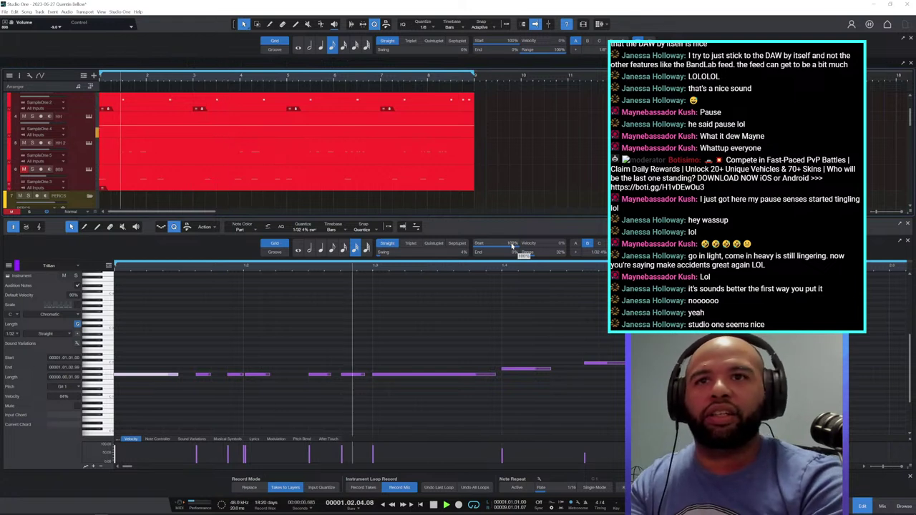
key(space)
key(space)
key(space)
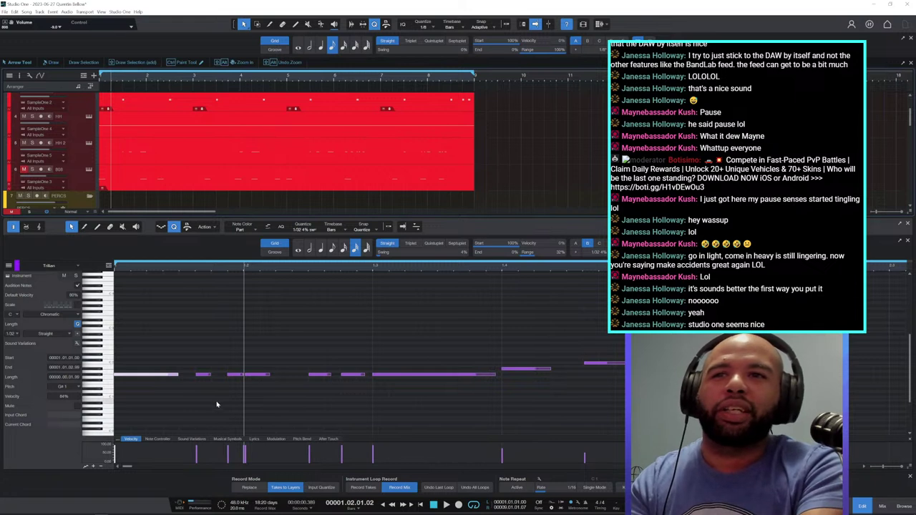
Raise the short bass note before beat 1.2 to D#2, play it back, and extend its end to meet the next note.
click(203, 374)
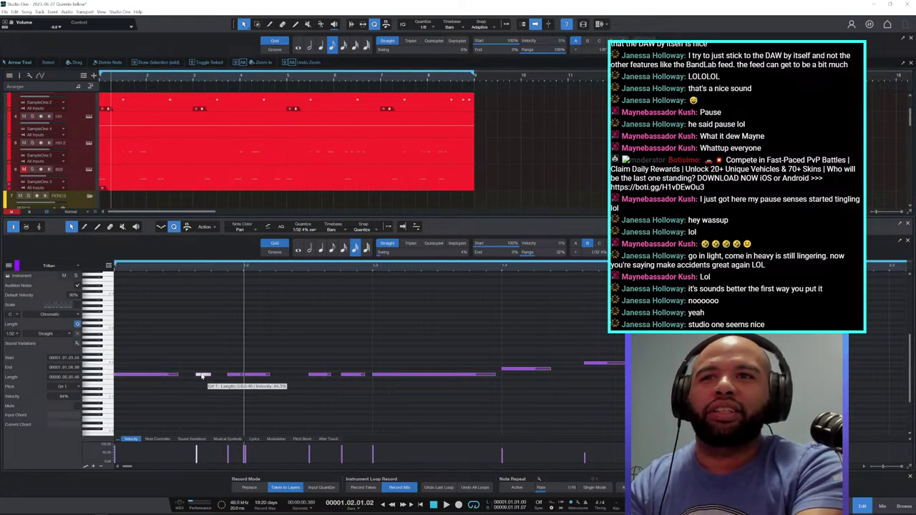
drag(203, 374, 206, 369)
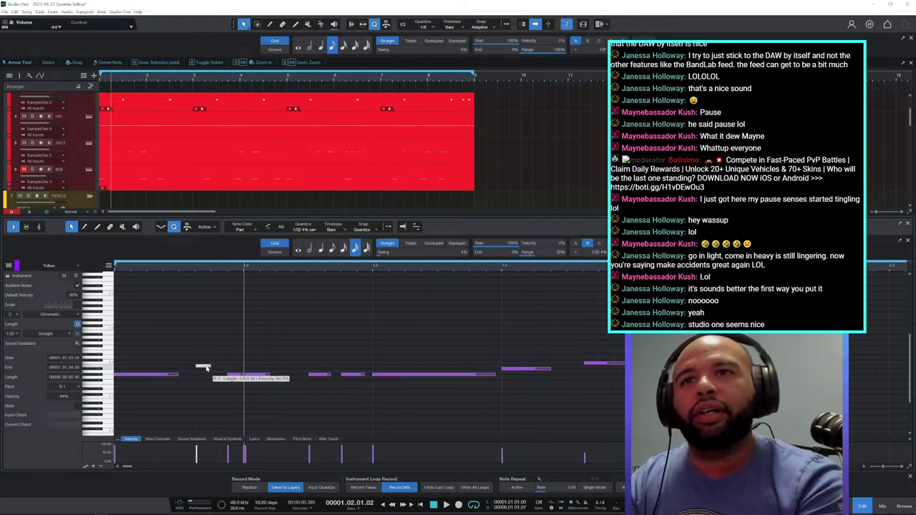
drag(206, 368, 206, 357)
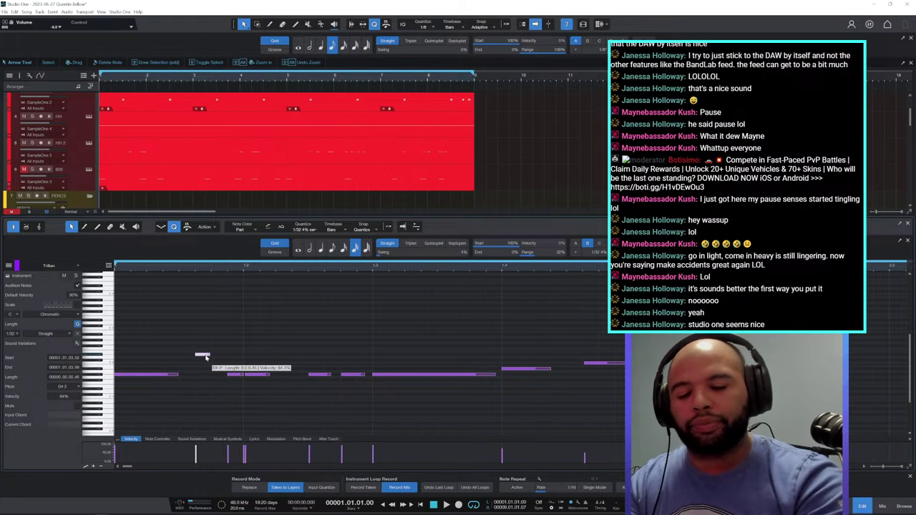
key(space)
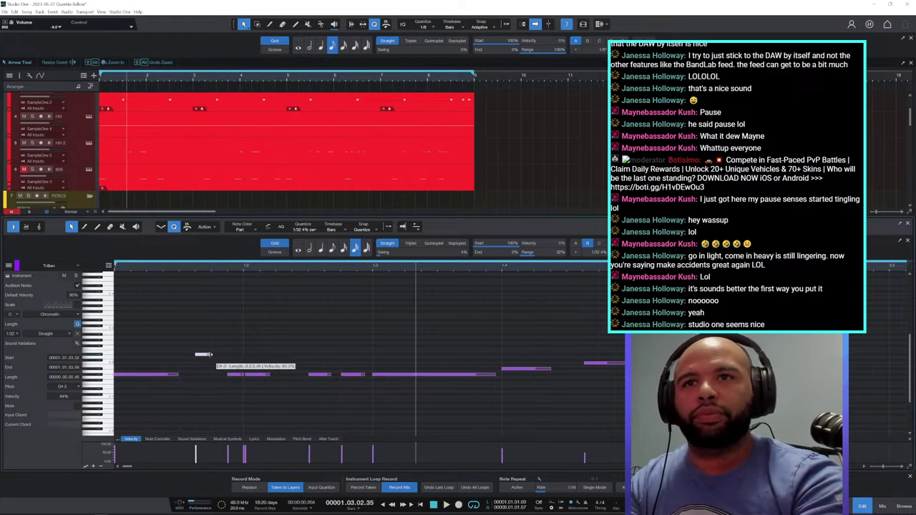
drag(206, 355, 228, 357)
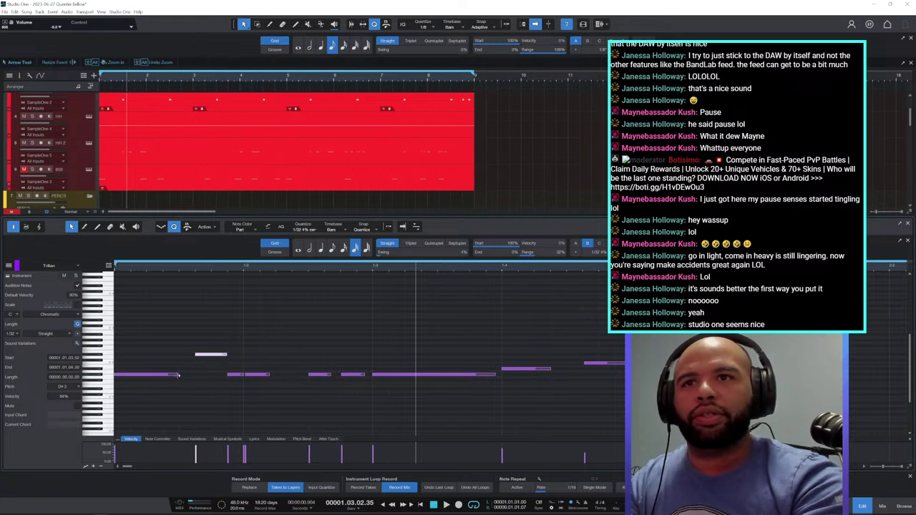
Add a short G#1 note directly after the opening bass note, trim it and play the pattern.
click(177, 375)
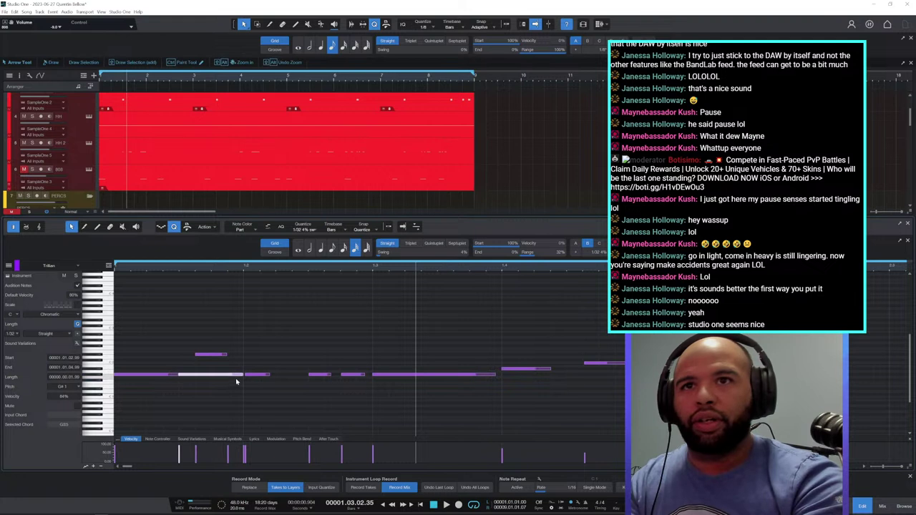
drag(236, 378, 184, 378)
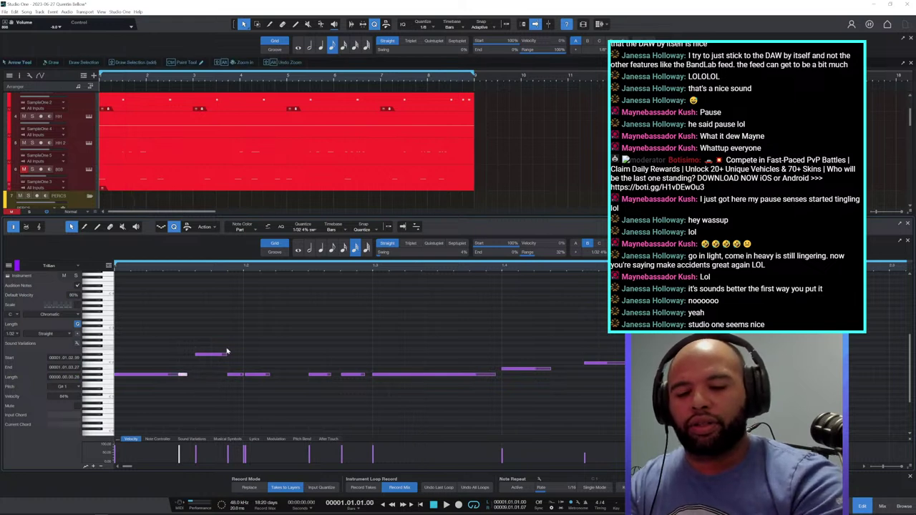
key(space)
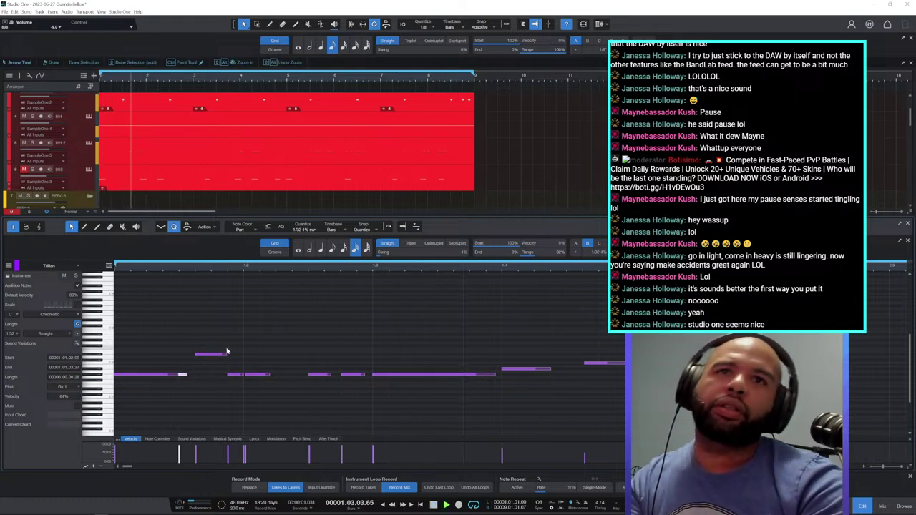
key(space)
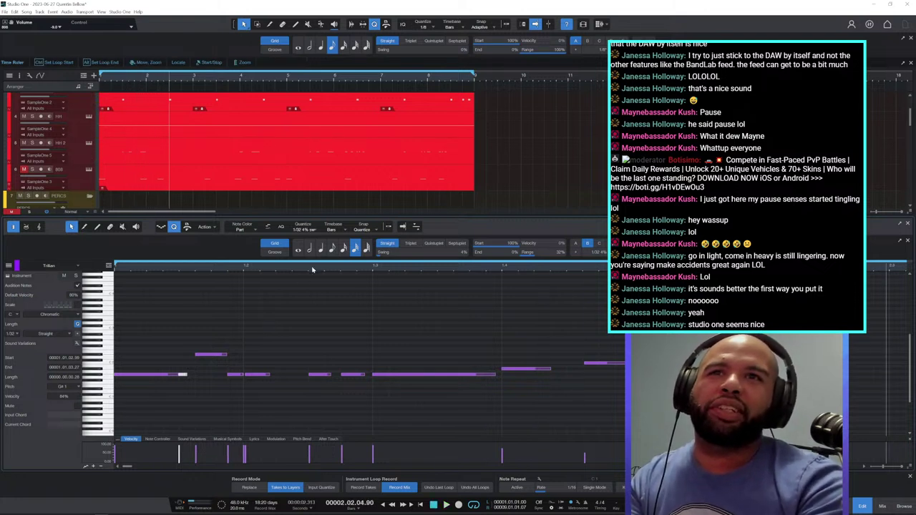
Merge the opening bass note with the short G#1 note appended to it.
drag(313, 267, 342, 263)
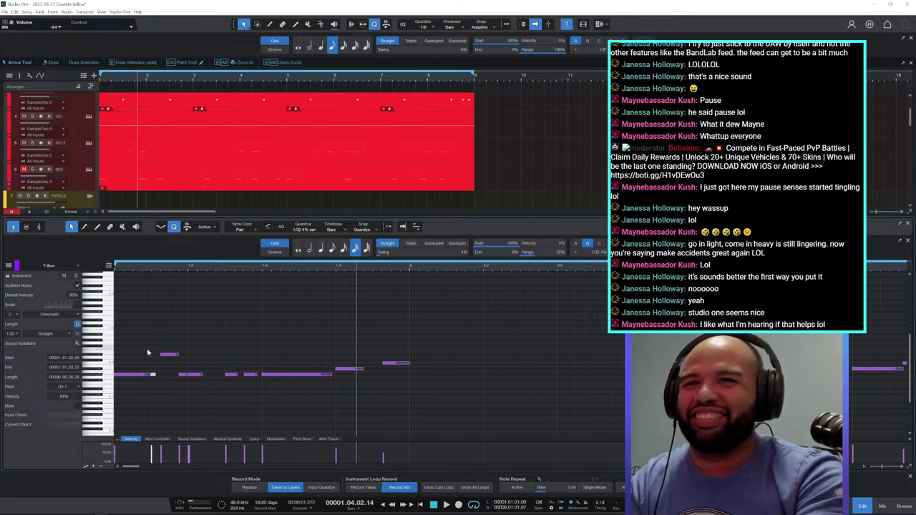
drag(136, 366, 159, 387)
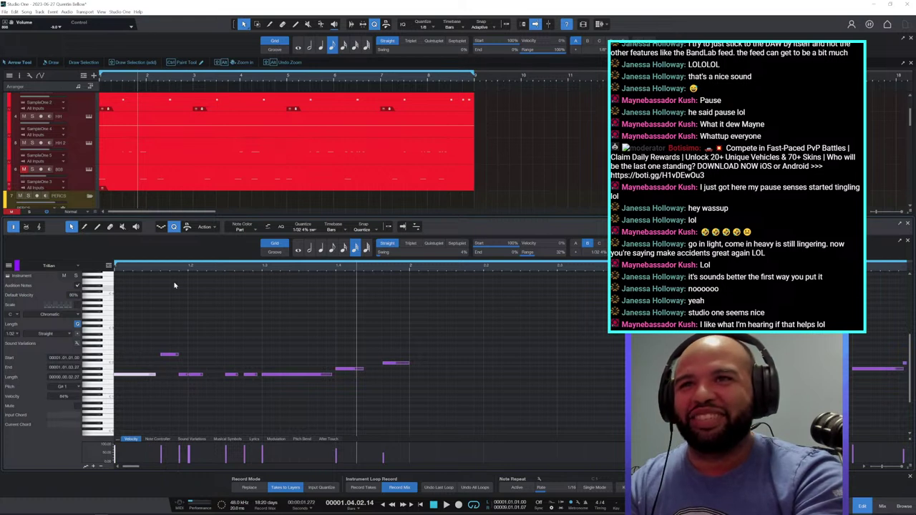
Split the opening bass note on a 1/16 grid, trim the first piece to leave a gap, and play the pattern.
drag(148, 268, 201, 273)
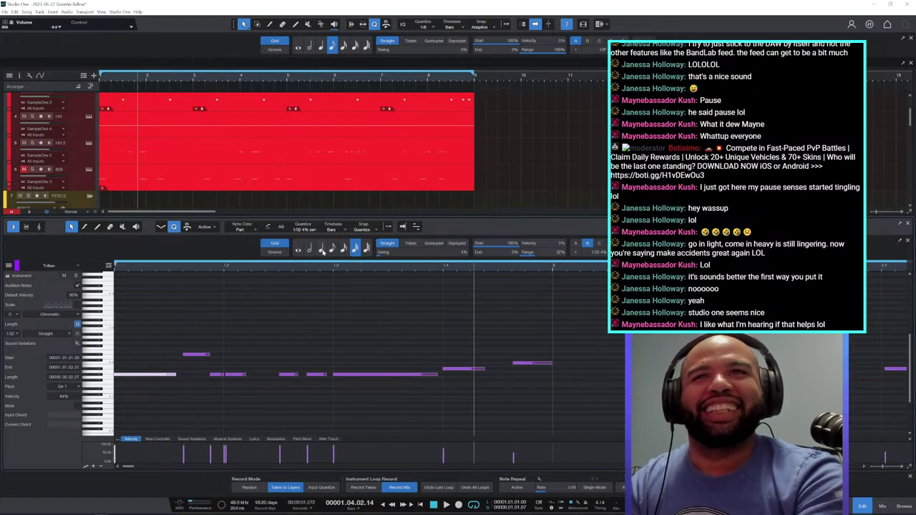
click(322, 249)
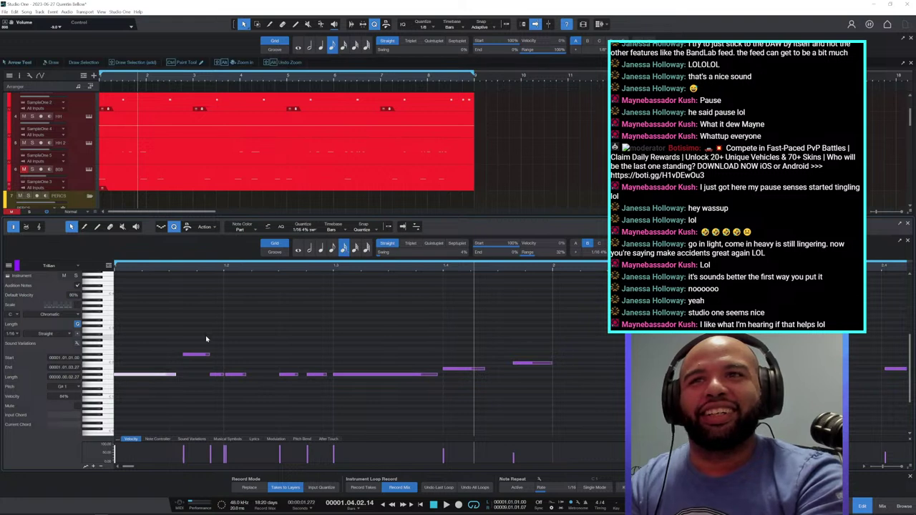
click(159, 383)
click(153, 374)
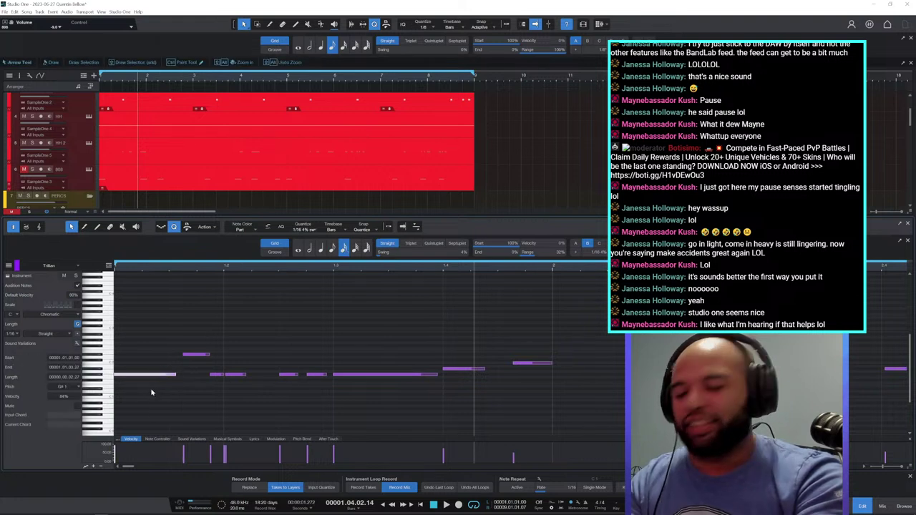
click(141, 379)
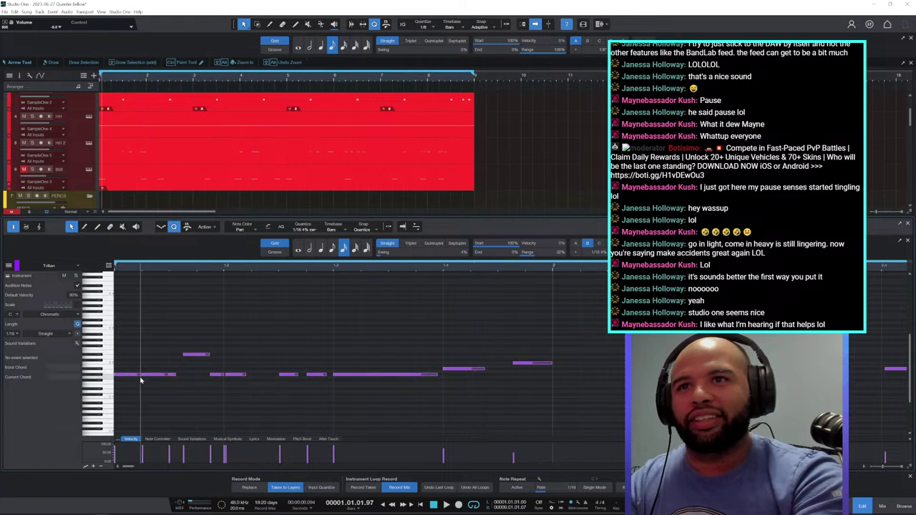
drag(141, 375, 163, 376)
key(space)
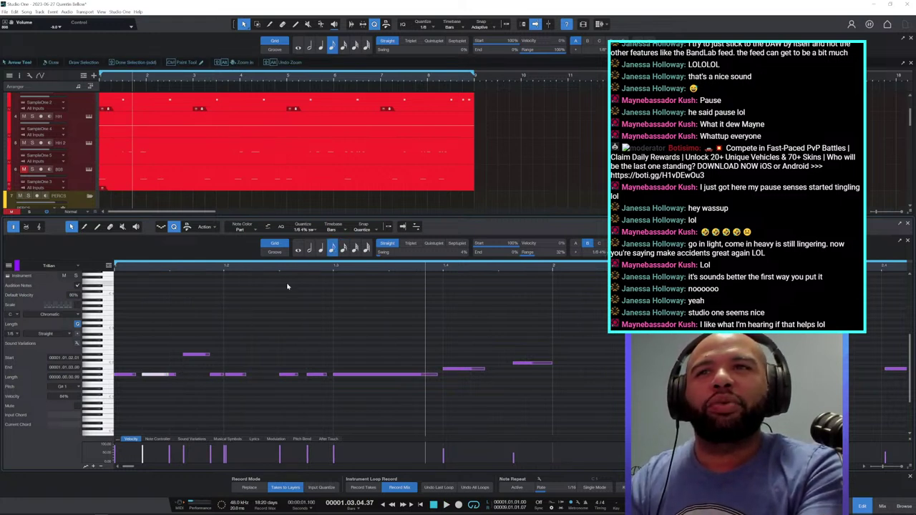
Merge the pieces of the opening bass note back into one note.
scroll(260, 266, down, 2)
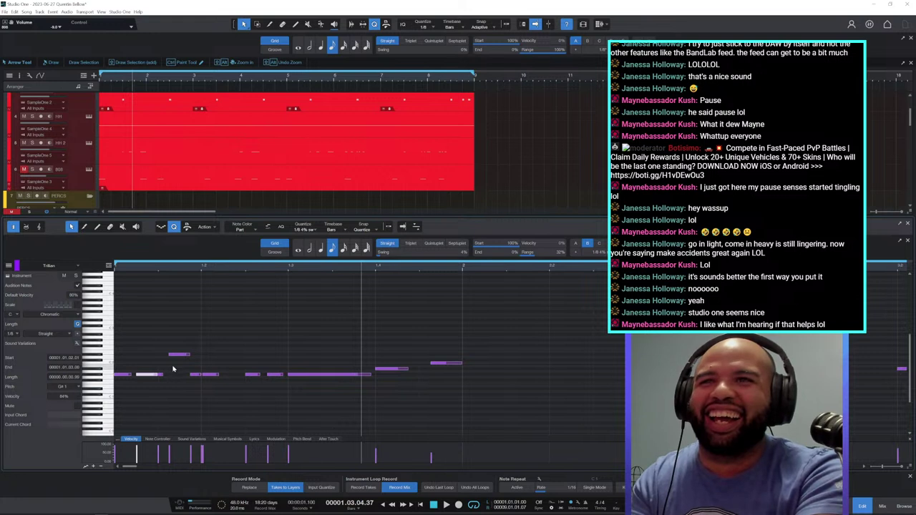
mouse_move(174, 365)
mouse_down()
mouse_move(124, 385)
mouse_move(167, 375)
mouse_up()
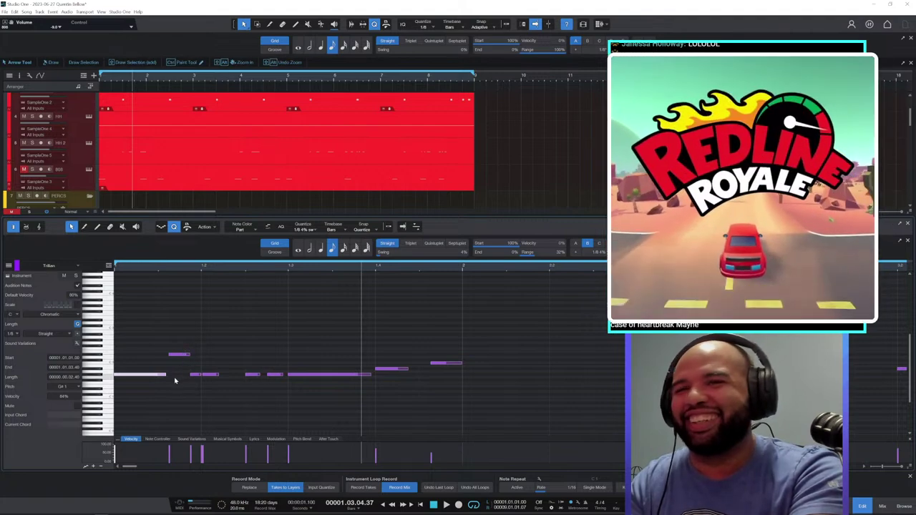
Raise the short note just before beat 1.2 to D#2 in place of the longer D#2 note, and extend the opening note up to it.
click(194, 375)
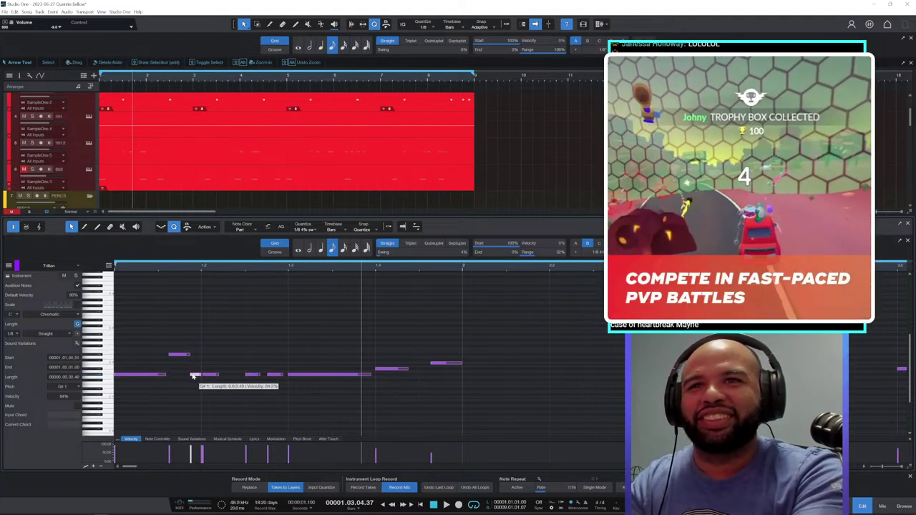
mouse_move(195, 374)
mouse_down()
mouse_move(196, 356)
mouse_move(191, 378)
mouse_up()
click(183, 356)
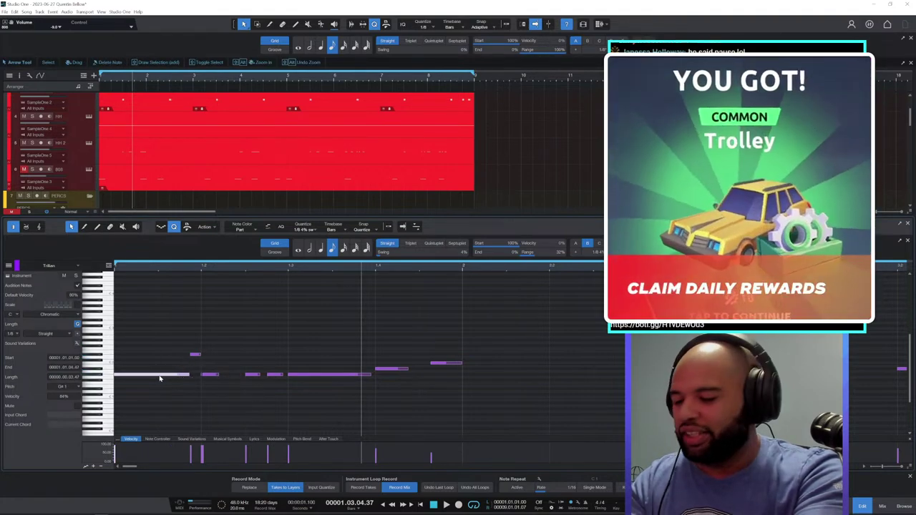
Play the pattern, keep the opening note as one piece, and merge the two short G#1 notes before beat 1.3 into one.
key(space)
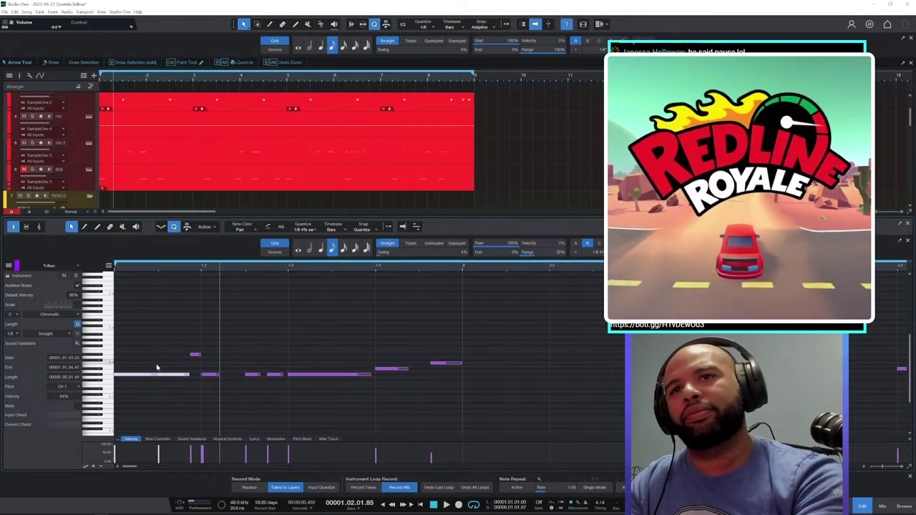
drag(157, 365, 175, 387)
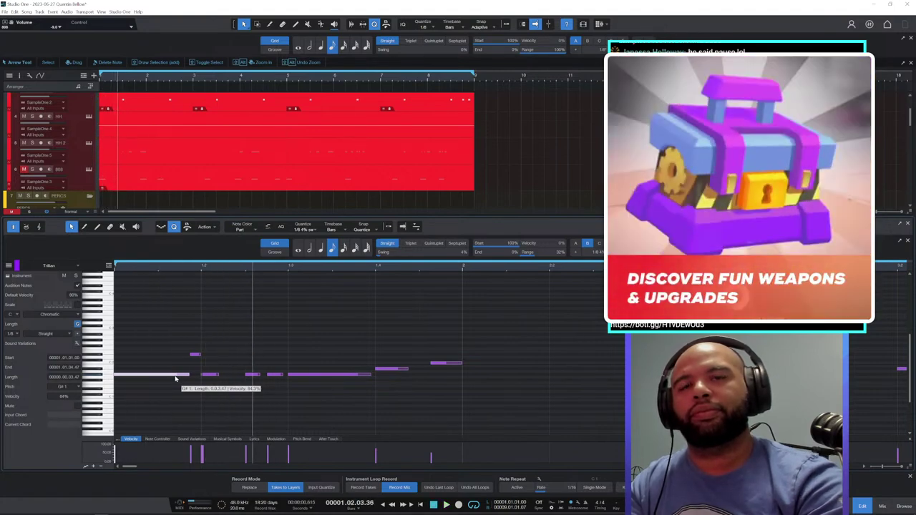
drag(248, 353, 278, 391)
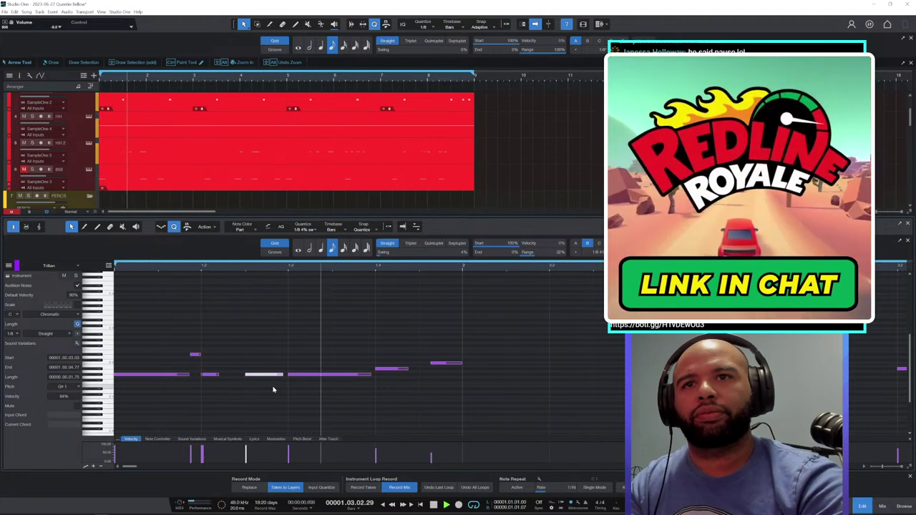
Lower the short G#1 note at beat 1.2 to F1 and play the pattern.
click(200, 374)
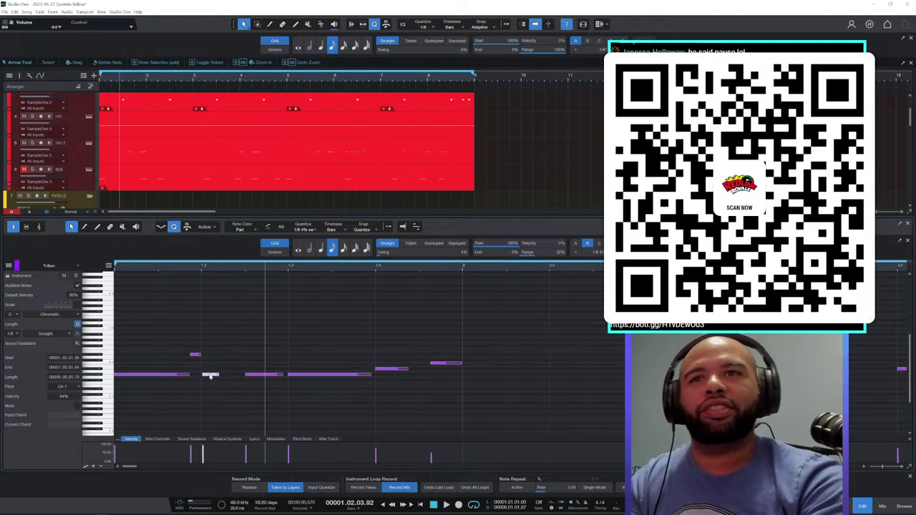
drag(210, 376, 211, 379)
key(space)
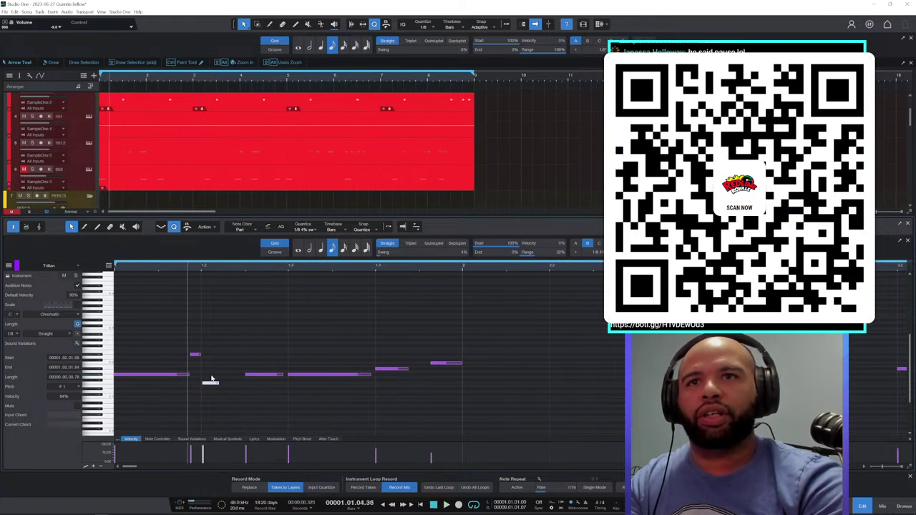
Set the grid to 1/16, move the F1 note to 1.02.02.03 and listen to the result.
click(344, 248)
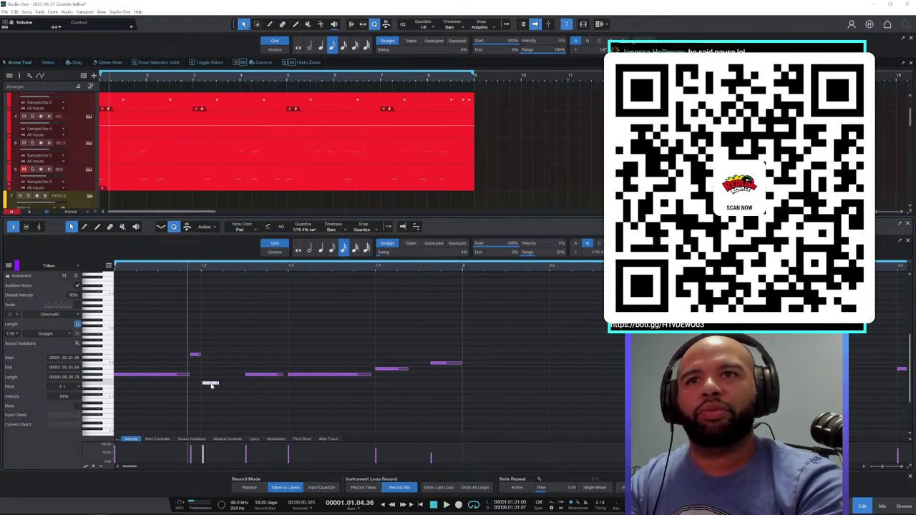
drag(211, 385, 227, 388)
drag(233, 387, 233, 387)
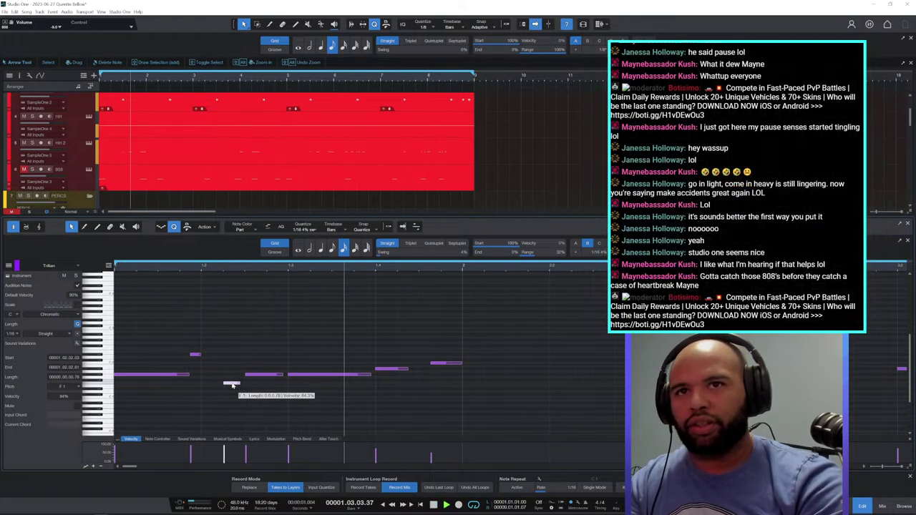
key(space)
Delete the G#1 note before beat 1.3 and extend the end of the F1 note to beat 1.3.
click(254, 375)
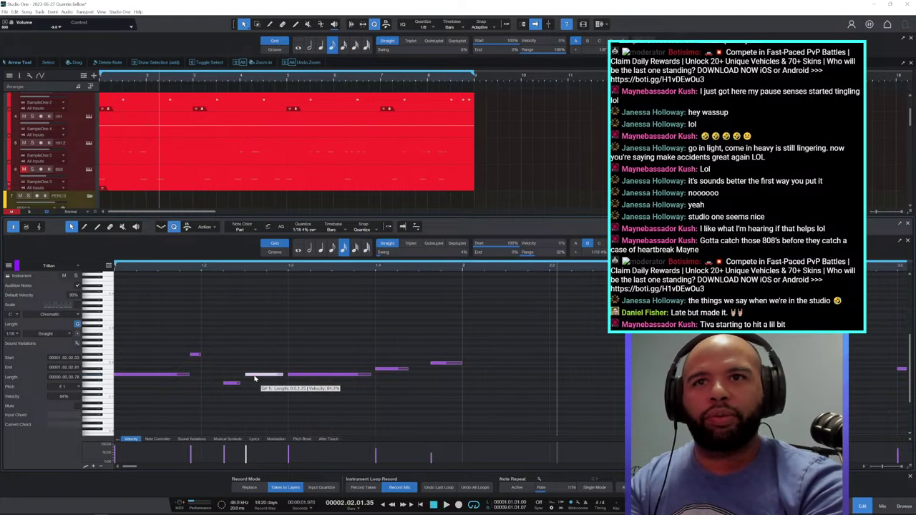
key(Delete)
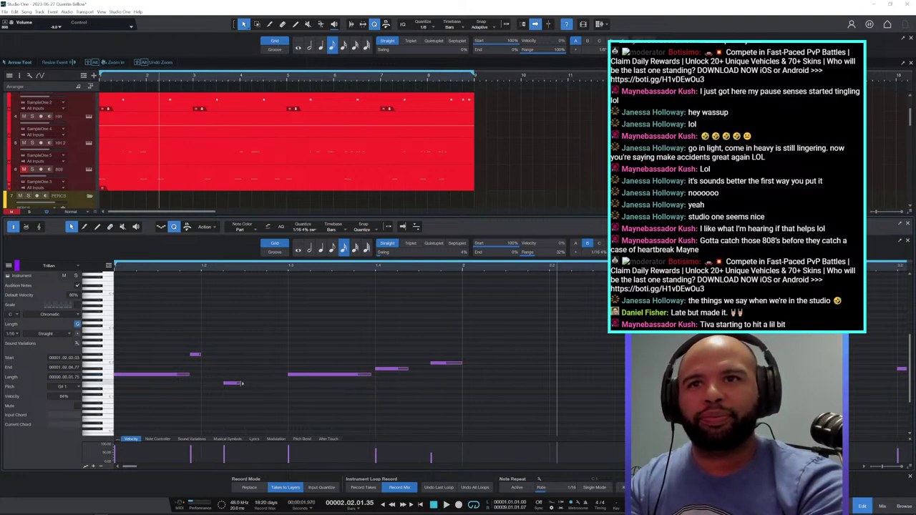
drag(239, 384, 270, 385)
Play the pattern from the start and extend the beginning of the F1 note back to beat 1.2.
key(space)
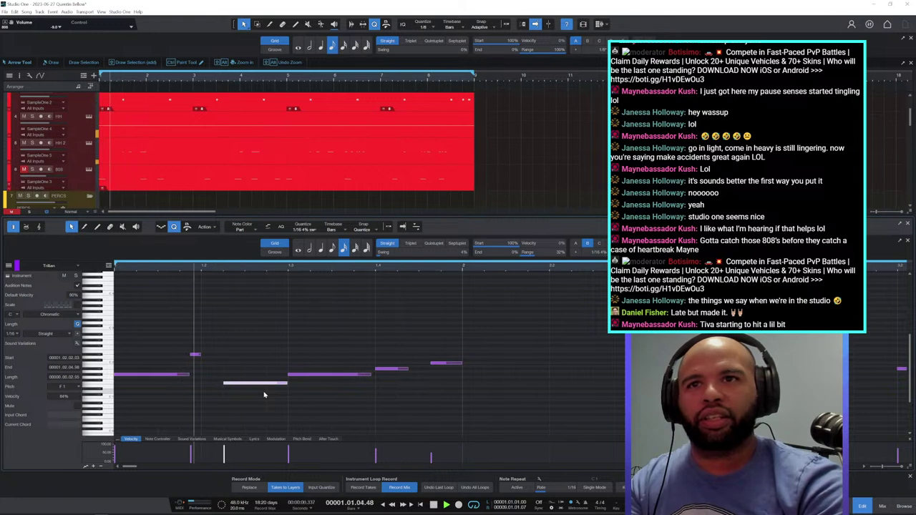
key(space)
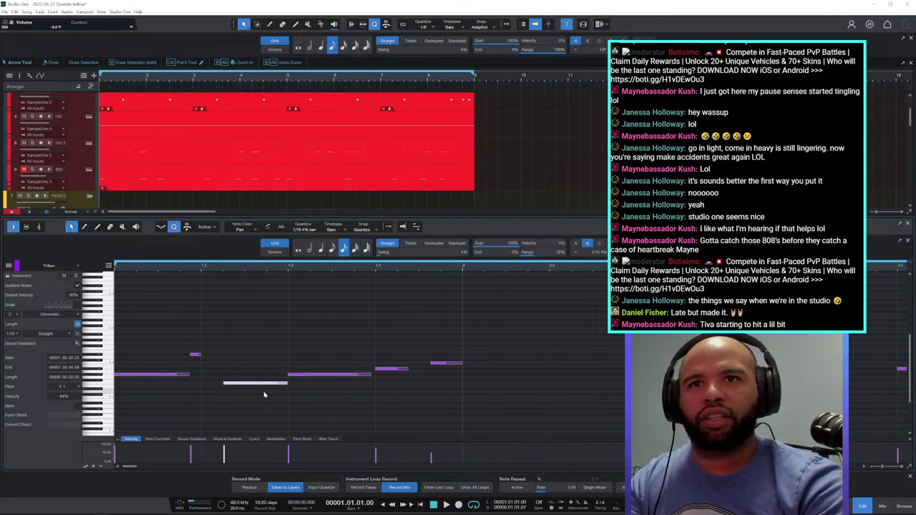
key(space)
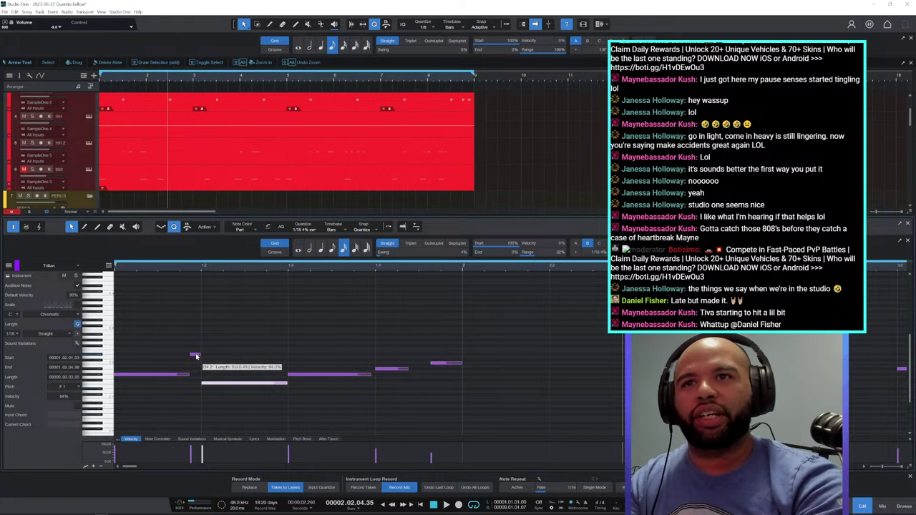
Lower the short D#2 note just before beat 1.2 to D#1 and play the pattern.
drag(196, 355, 198, 377)
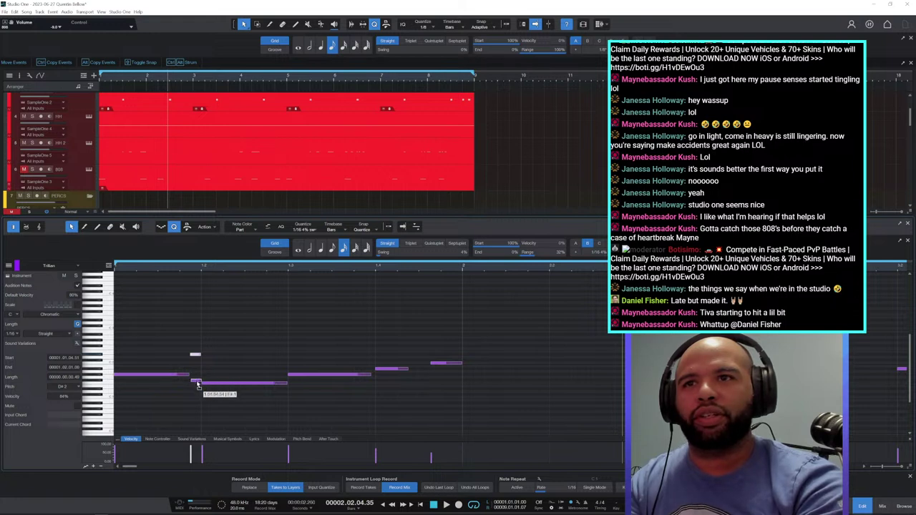
drag(199, 387, 199, 391)
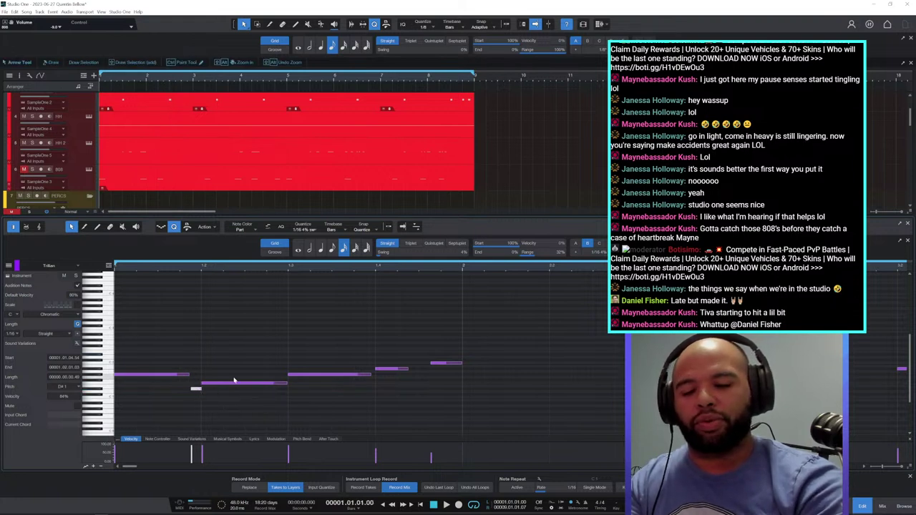
key(space)
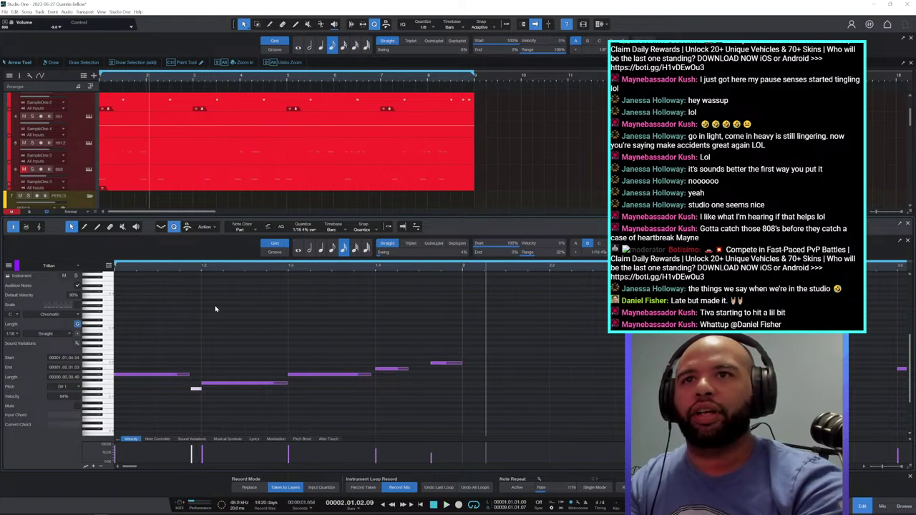
Shorten the end of the D#1 note just before beat 1.2 to leave a small gap and play the pattern.
drag(182, 268, 208, 293)
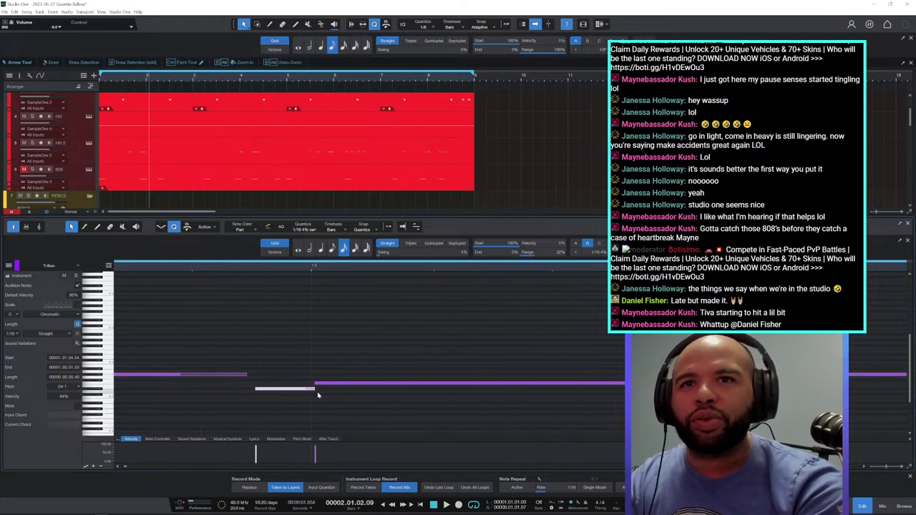
drag(318, 394, 303, 393)
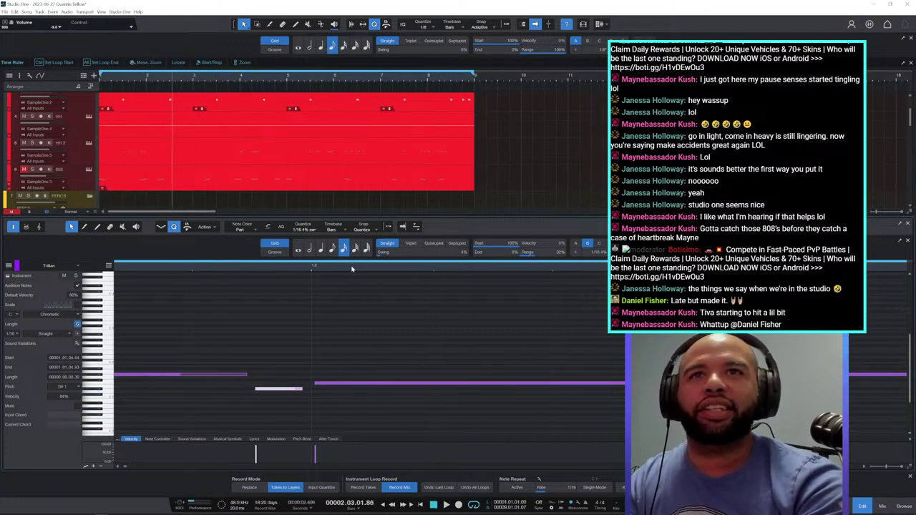
drag(351, 269, 364, 244)
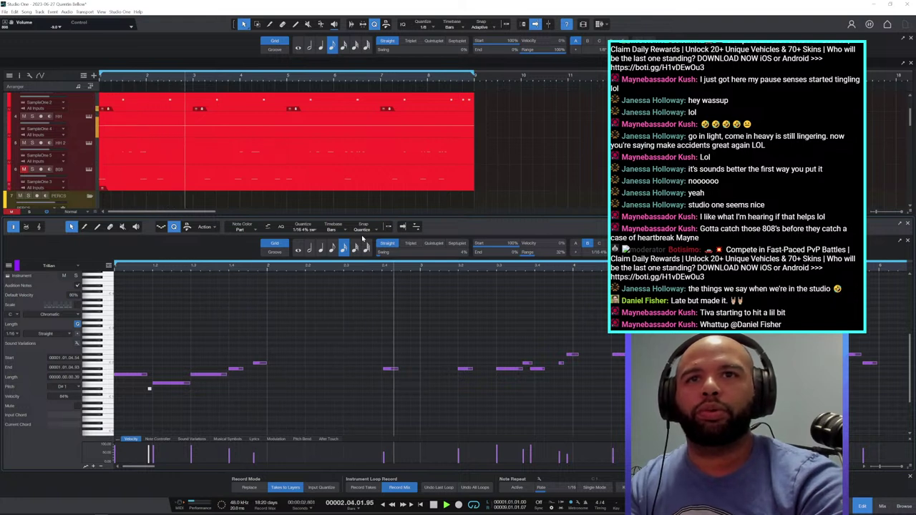
Add a sixteenth-long C2 note around beat 2.2 and a sixteenth-long A#1 note at 2.03.01.04.
double_click(309, 363)
drag(315, 364, 308, 364)
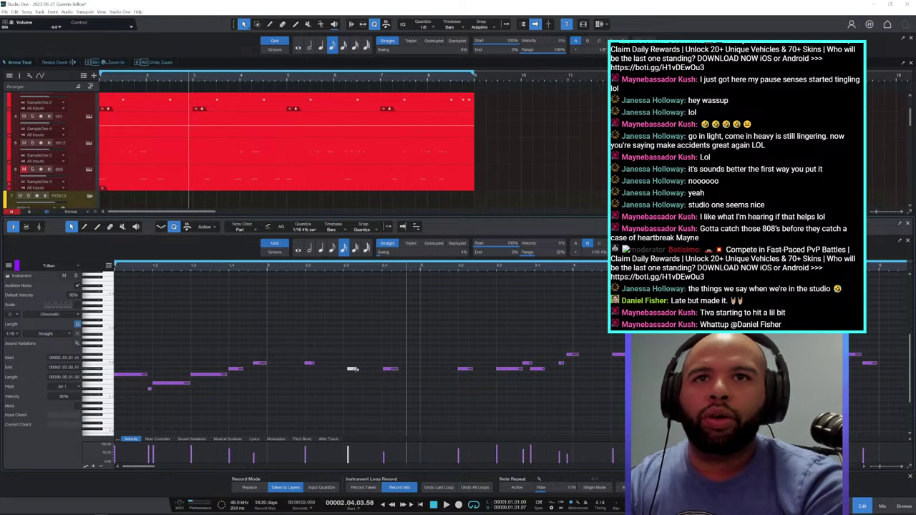
double_click(348, 370)
drag(350, 371, 351, 370)
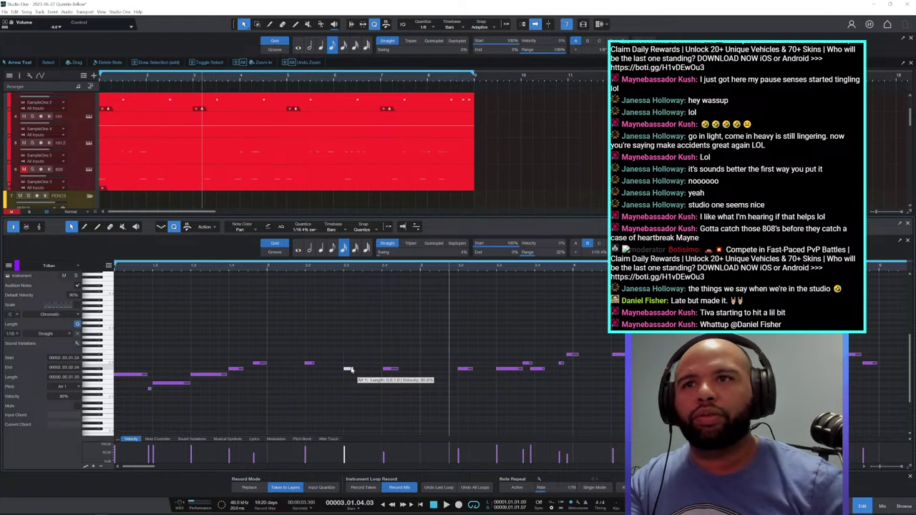
click(311, 364)
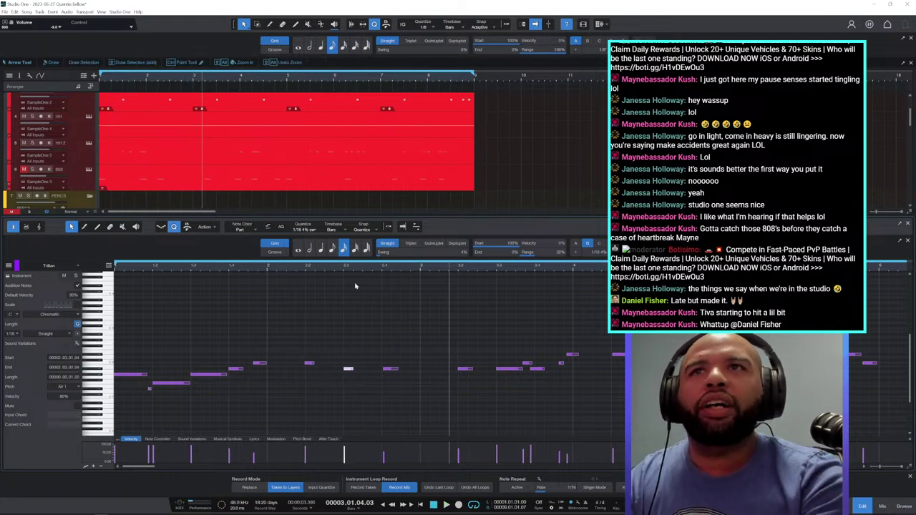
Try all bass notes an octave higher, play the part from the start and lower the notes an octave again.
scroll(673, 322, down, 4)
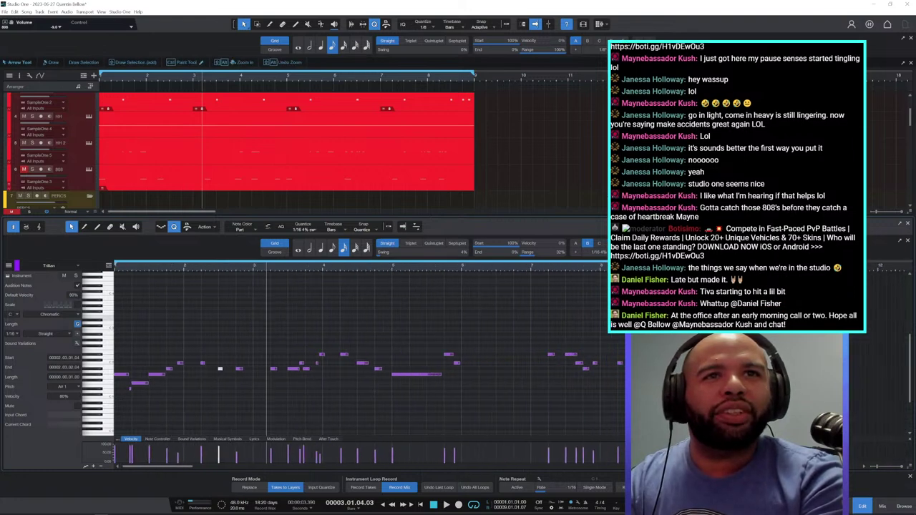
drag(672, 313, 116, 424)
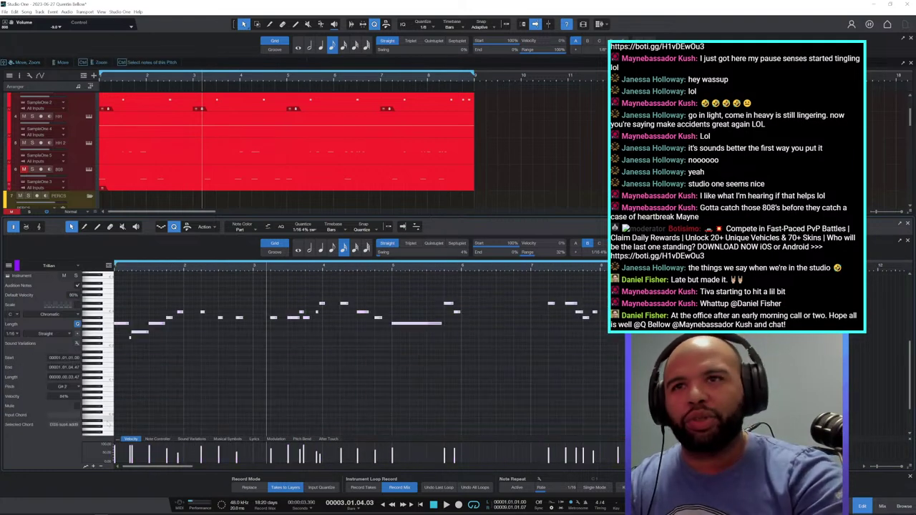
key(comma)
key(space)
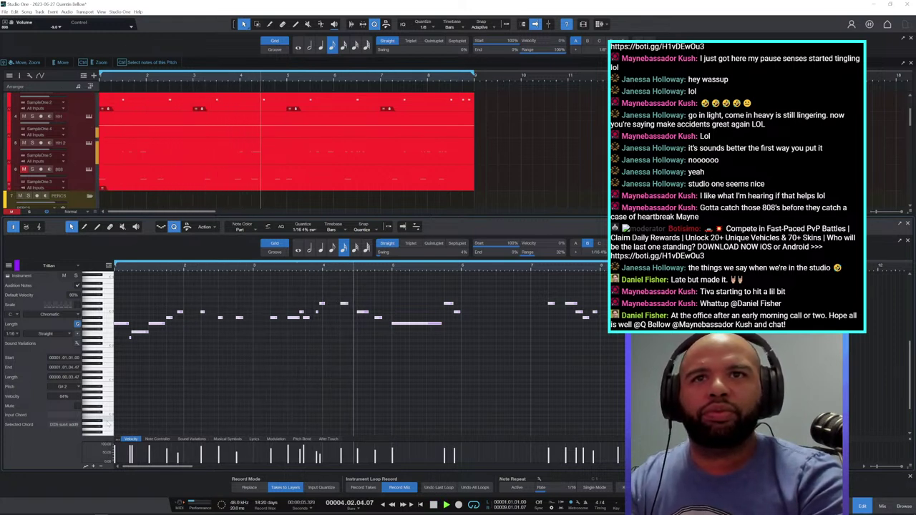
key(shift+Down)
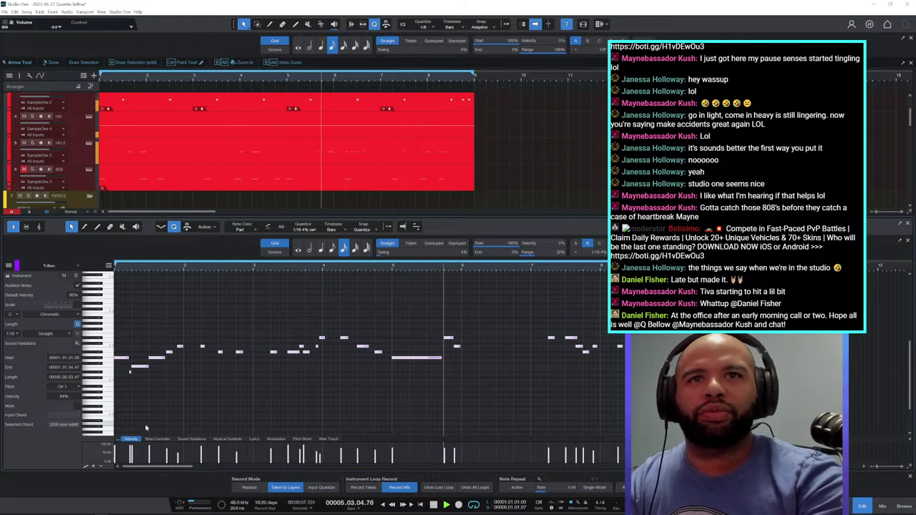
Extend the ends of the C2 note at beat 2.2 and the A#1 note at beat 2.3 to about an eighth note each.
mouse_move(241, 267)
mouse_down()
mouse_move(245, 276)
mouse_move(248, 266)
mouse_up()
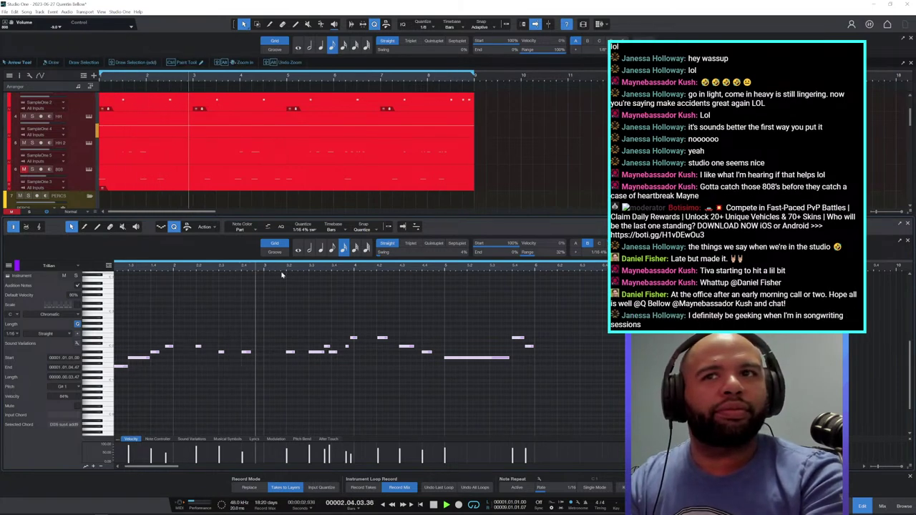
drag(221, 271, 233, 282)
drag(170, 320, 244, 369)
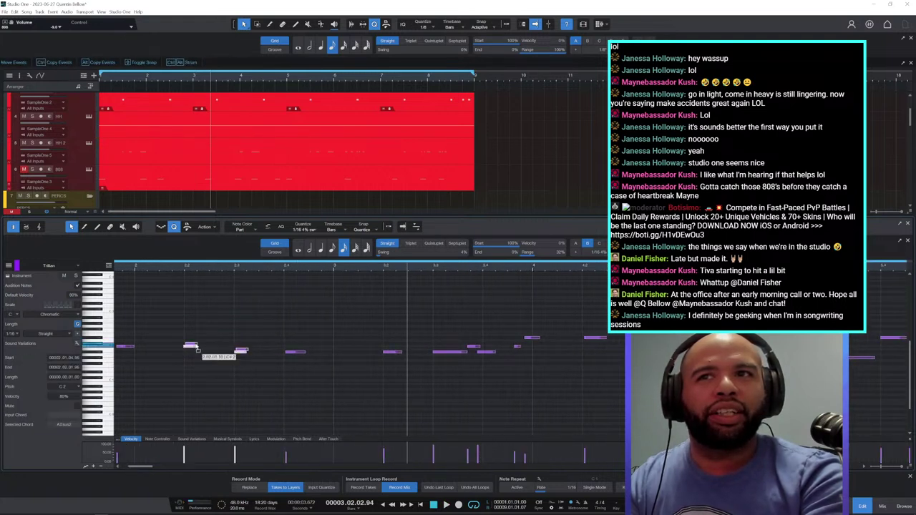
drag(197, 347, 209, 349)
click(295, 351)
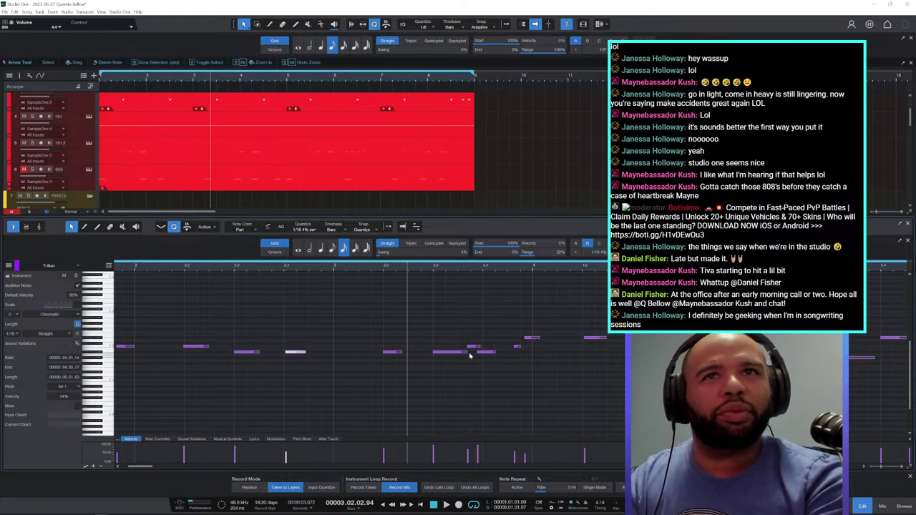
Open the Snap Heap insert on the Trilian mixer channel, review its distortion setup during playback and close it.
scroll(203, 184, down, 3)
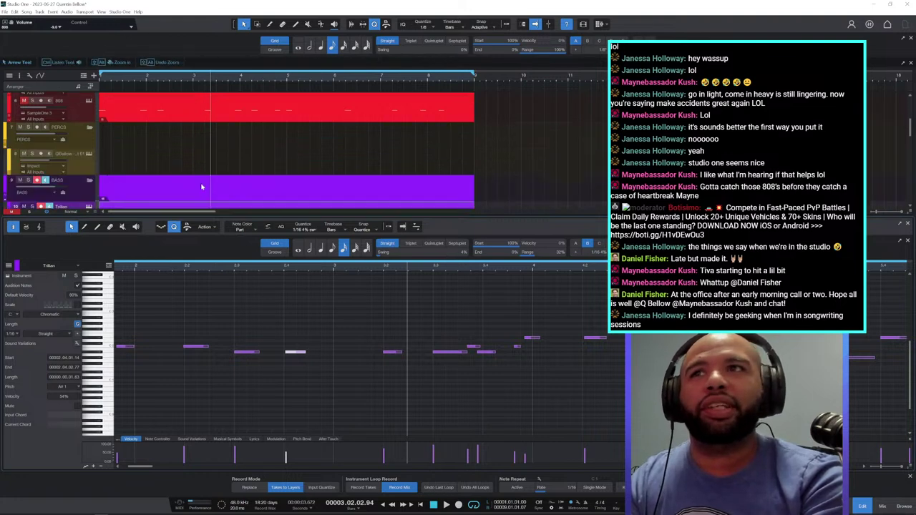
key(F3)
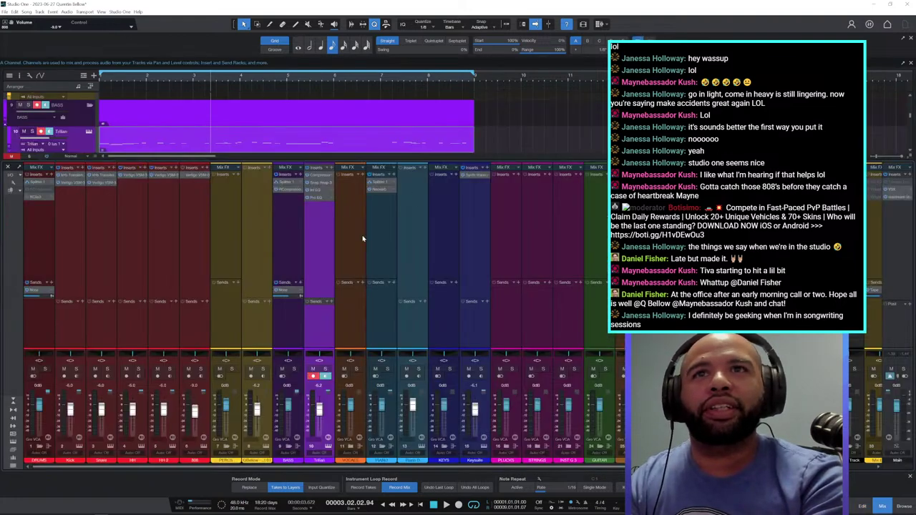
click(321, 182)
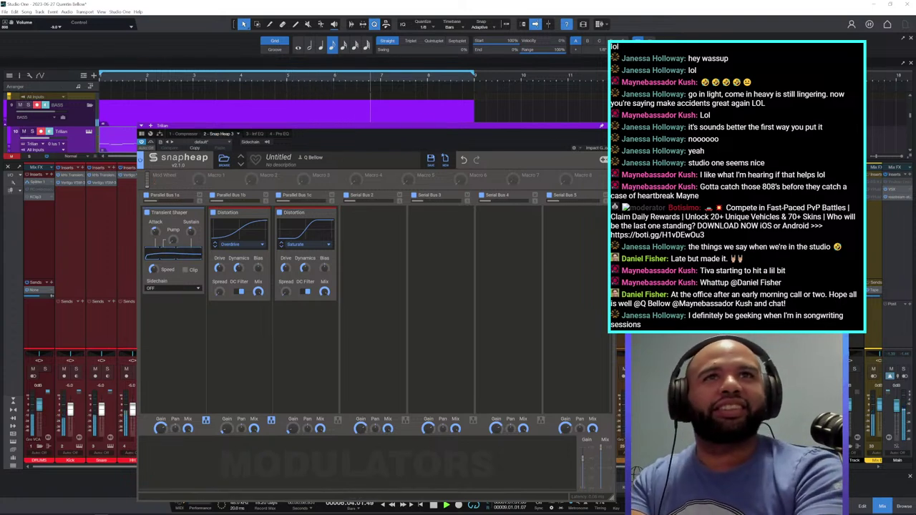
click(610, 126)
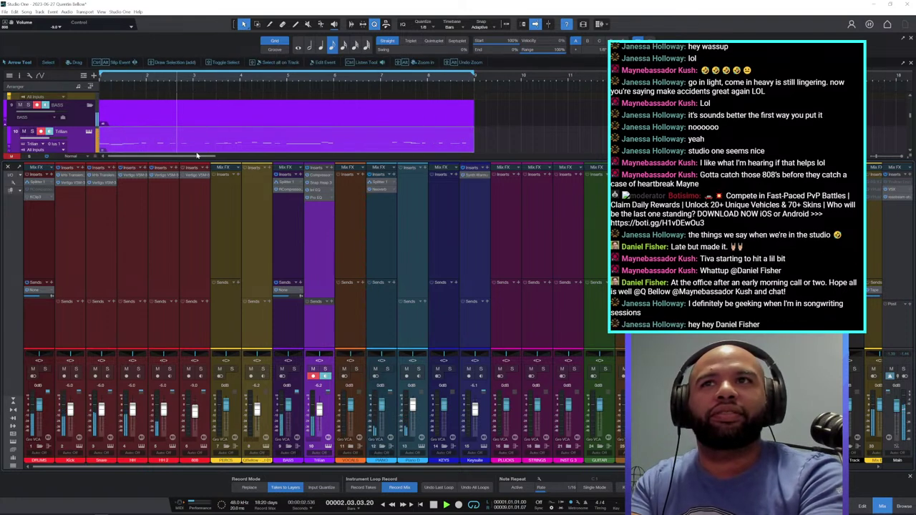
key(space)
Extend the Trilian part's C2 note at beat 4.3 and A#1 note at beat 4.4 to nearly a full beat each and play from the start.
double_click(266, 148)
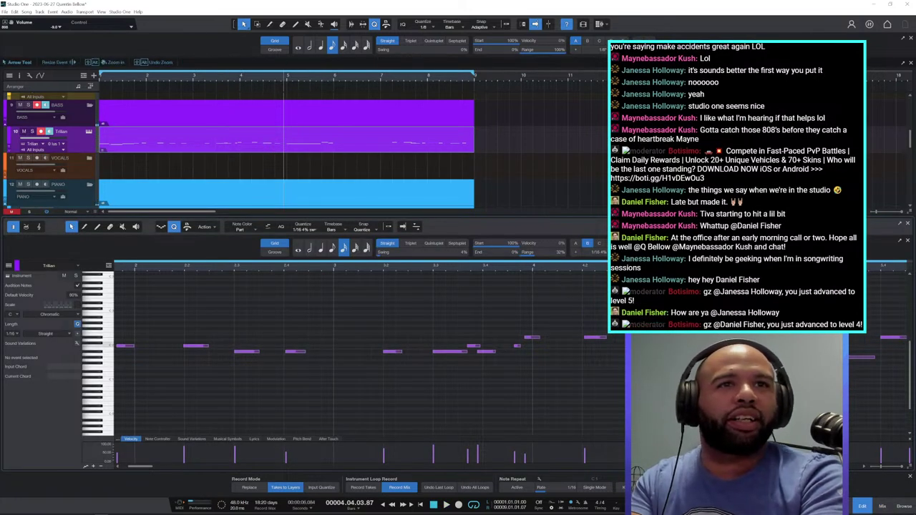
click(672, 345)
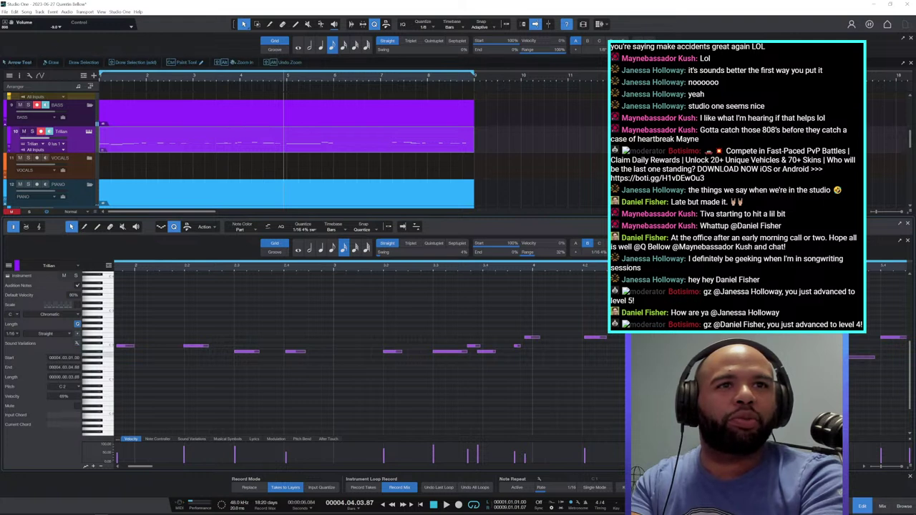
click(705, 352)
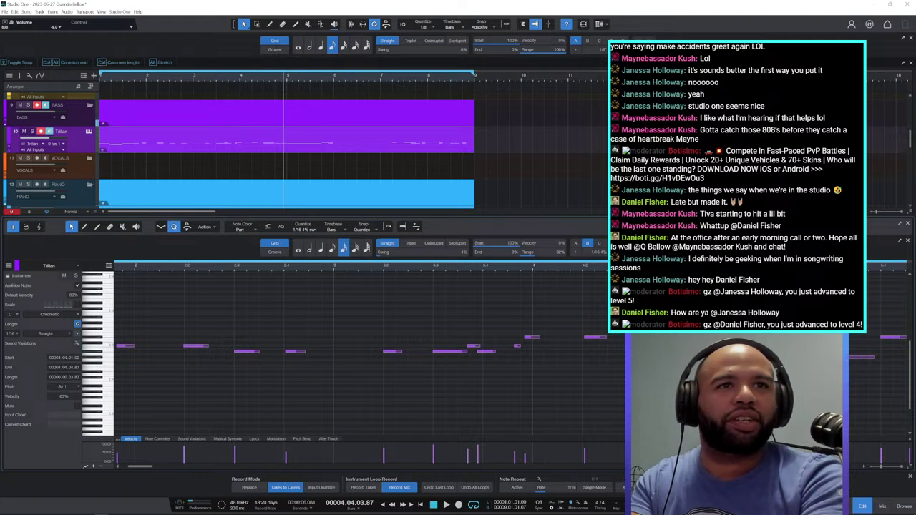
key(comma)
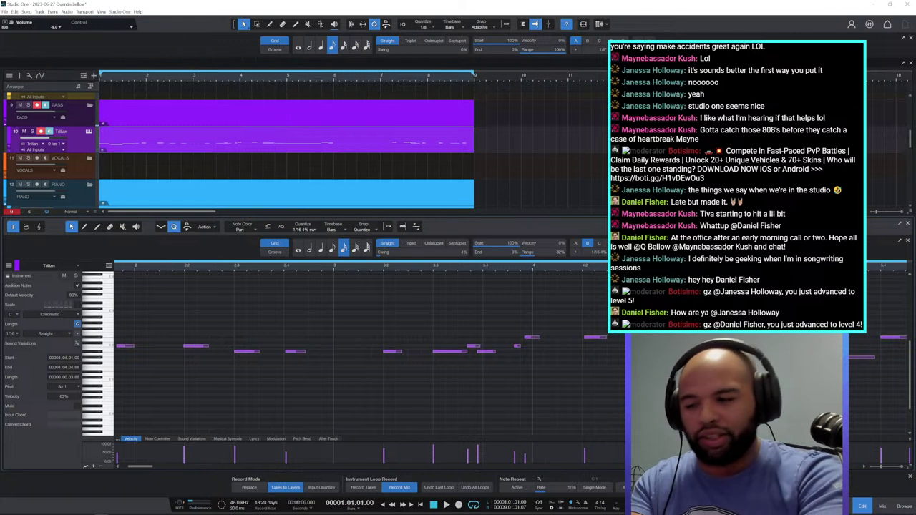
key(space)
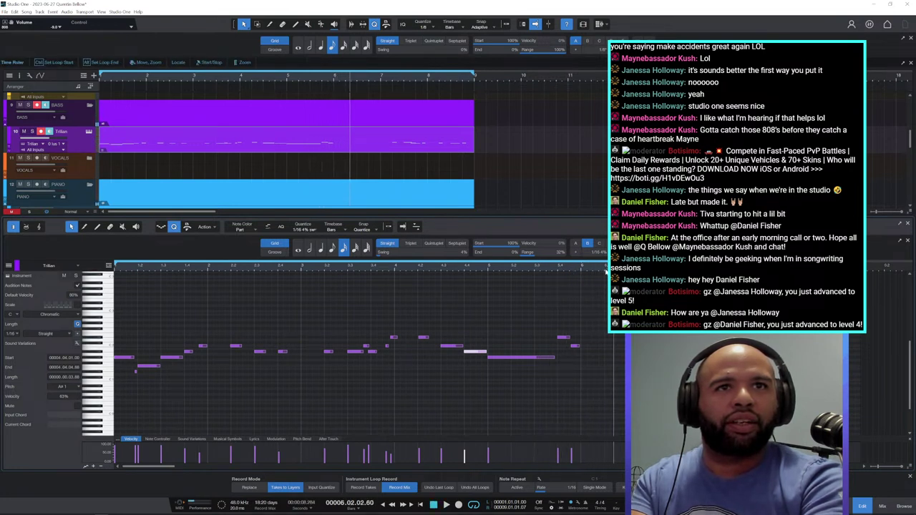
Add a sixteenth-long C2 note at 6.02.01.00 and play the phrase from beat 5.4.
click(606, 272)
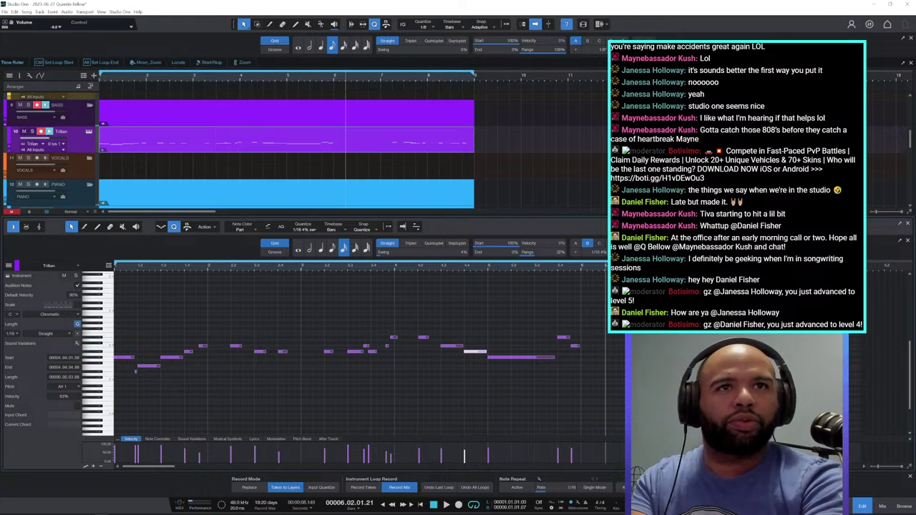
drag(611, 266, 611, 315)
key(n)
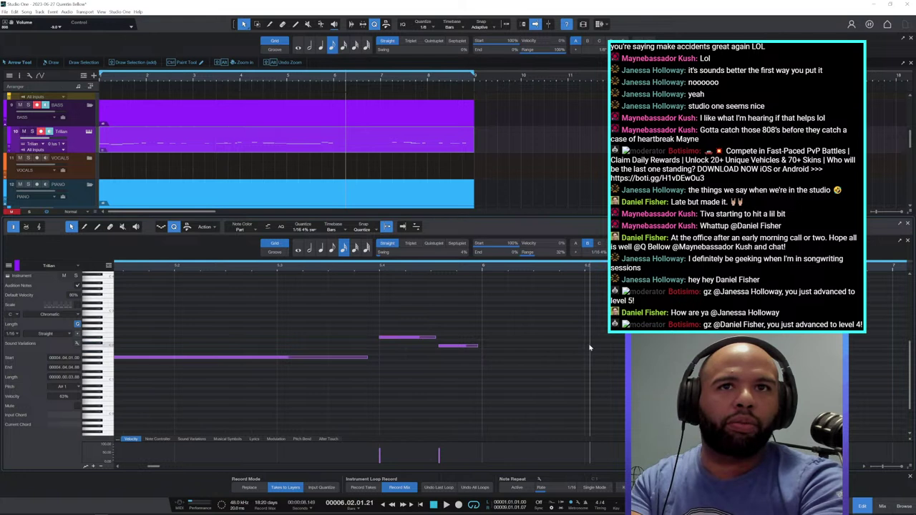
click(593, 347)
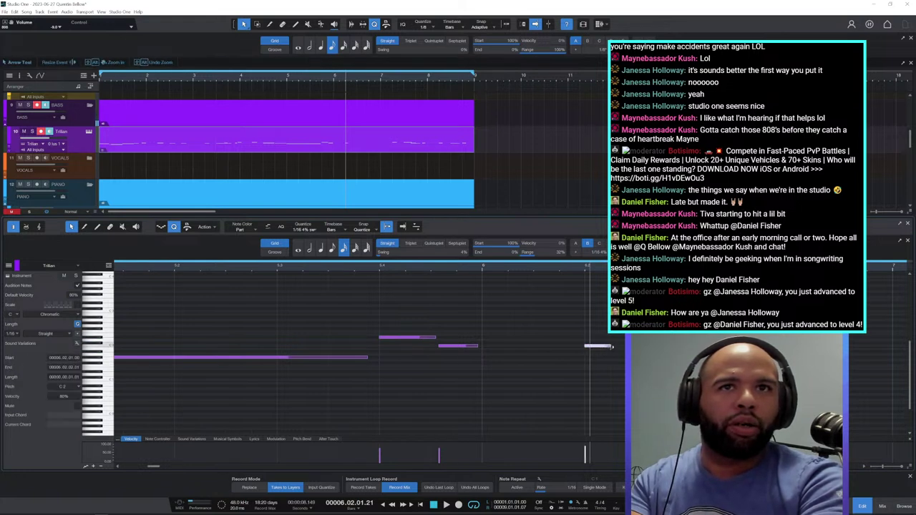
click(384, 267)
key(space)
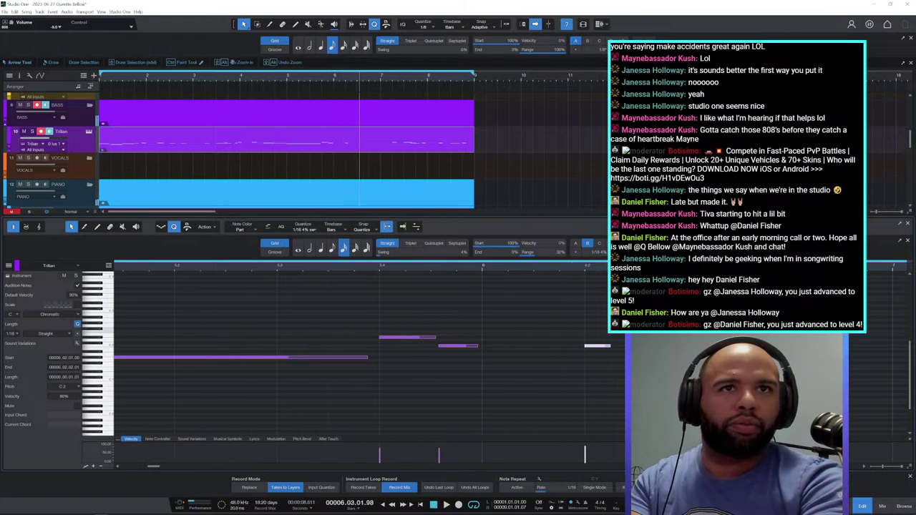
Audition the note at beat 6.2 as E2 and G#1, and settle it on A#1.
drag(600, 347, 602, 335)
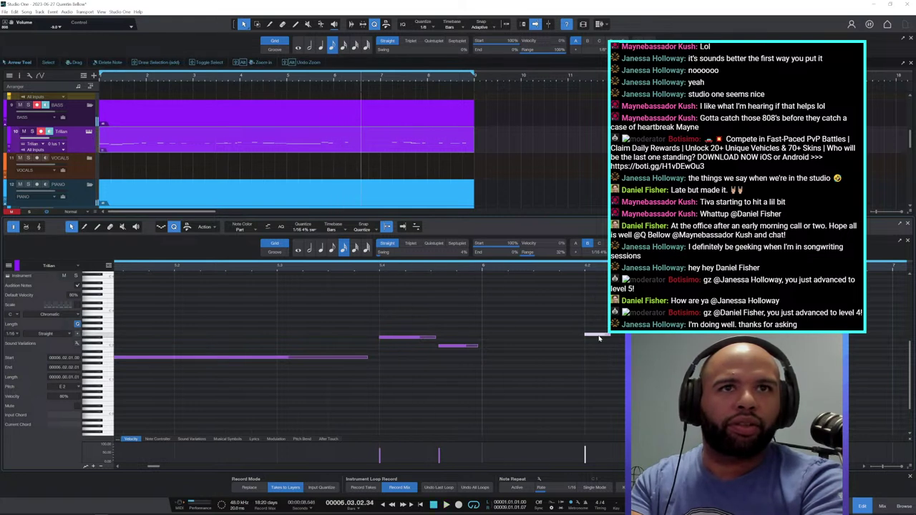
drag(600, 339, 597, 361)
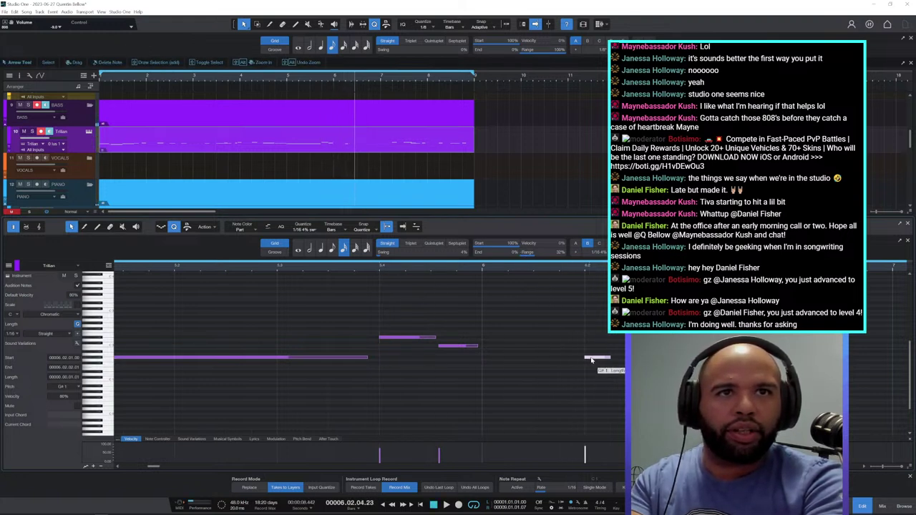
drag(592, 360, 592, 355)
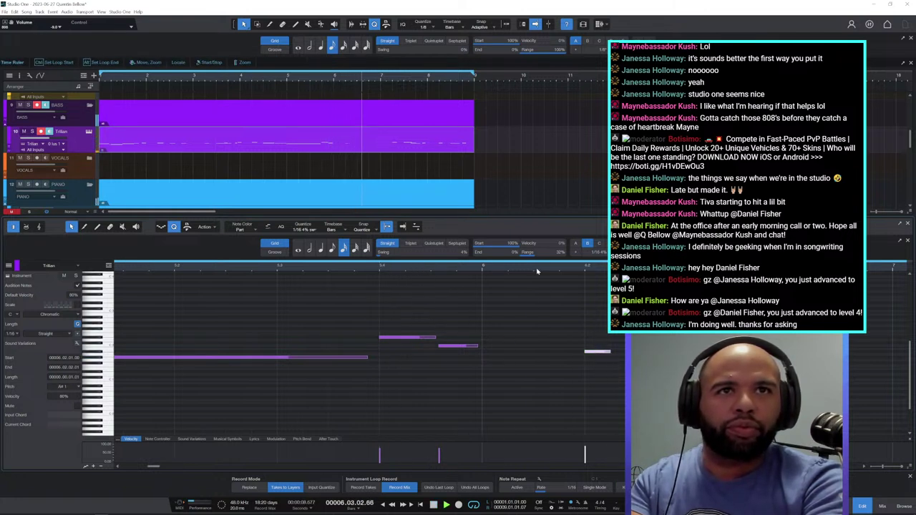
key(space)
Extend the A#1 note at beat 6.2 to end at 6.02.04.01 and play the part from bar 4.
drag(539, 268, 551, 254)
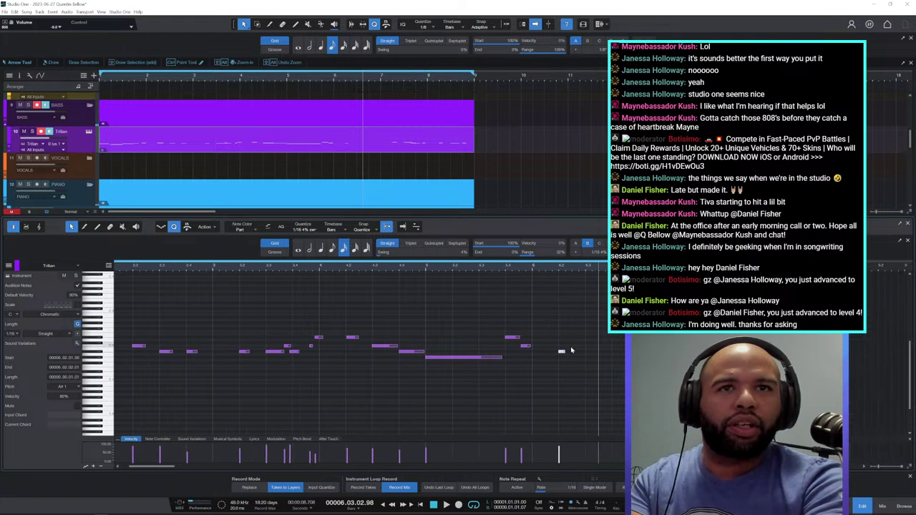
drag(566, 353, 580, 352)
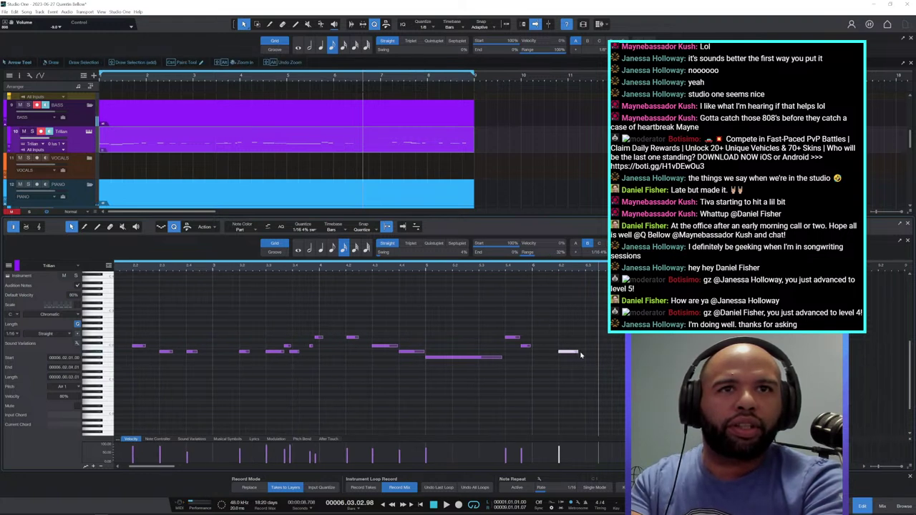
key(space)
key(space)
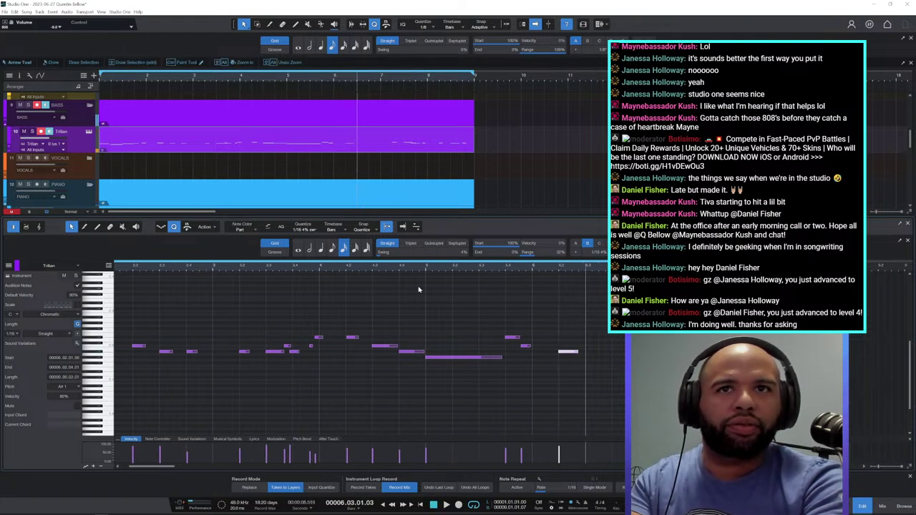
click(320, 270)
key(space)
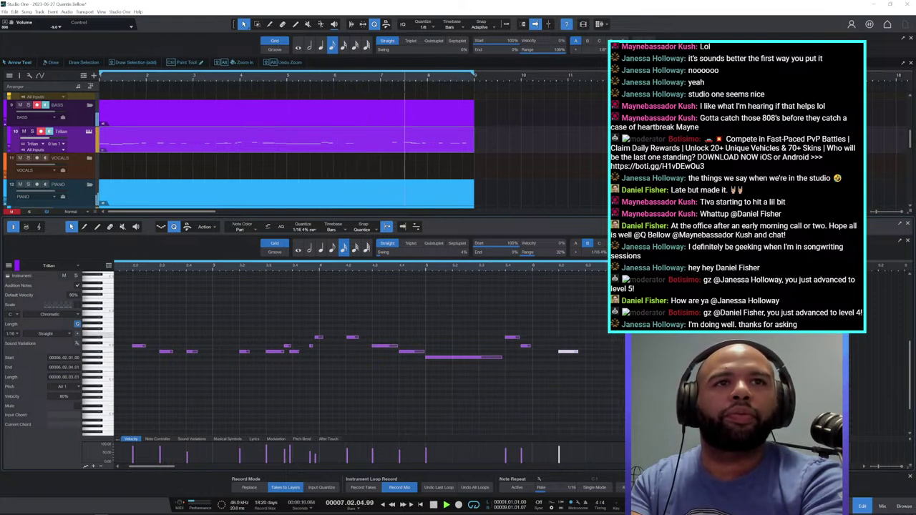
key(space)
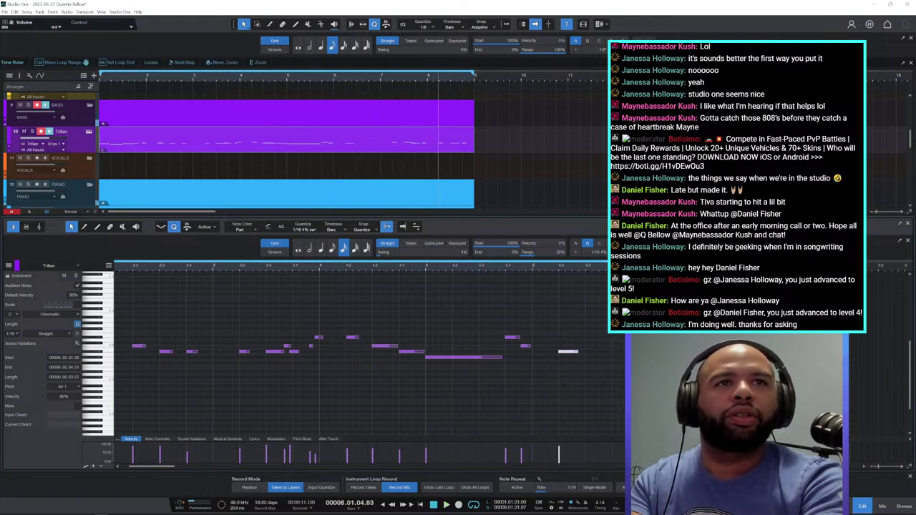
key(e)
key(e)
key(e)
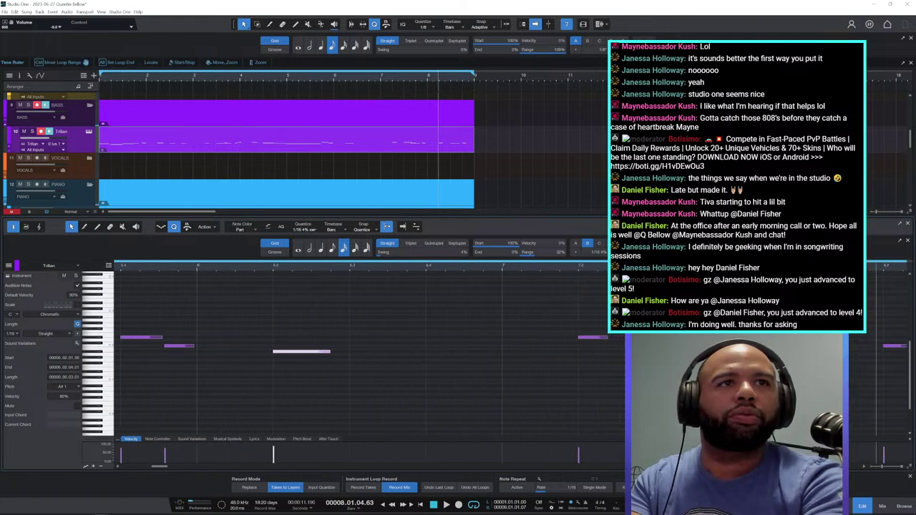
Adjust the length of the Trilian part's A#1 note at 8.02.01.00 and play the end of the loop.
key(w)
key(w)
key(w)
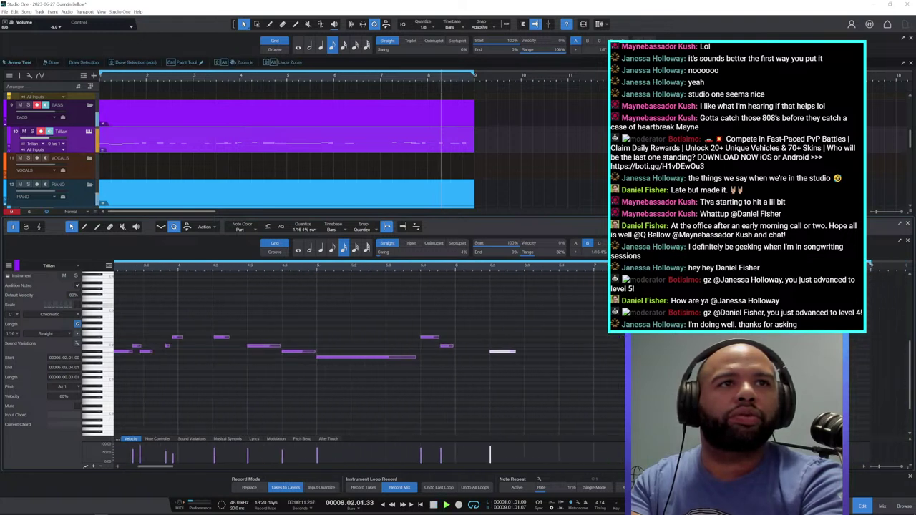
key(ctrl+z)
key(ctrl+z)
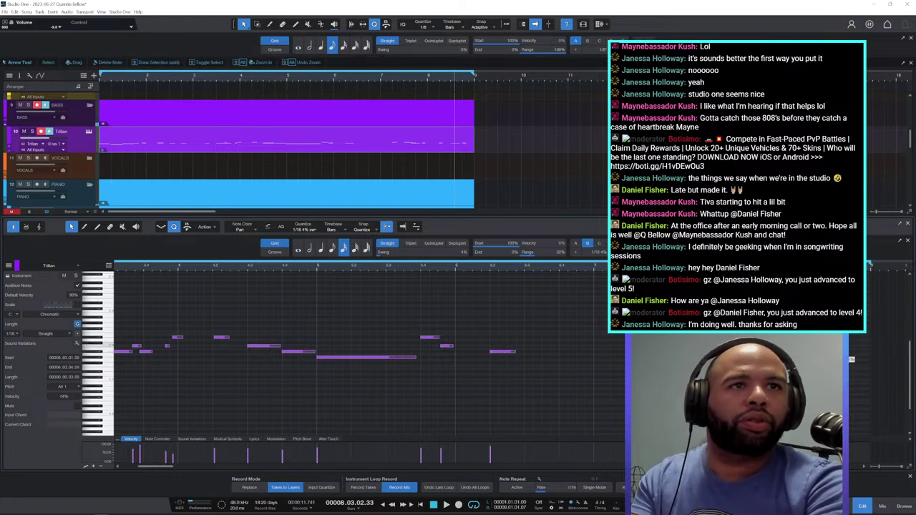
click(774, 345)
drag(773, 346, 773, 351)
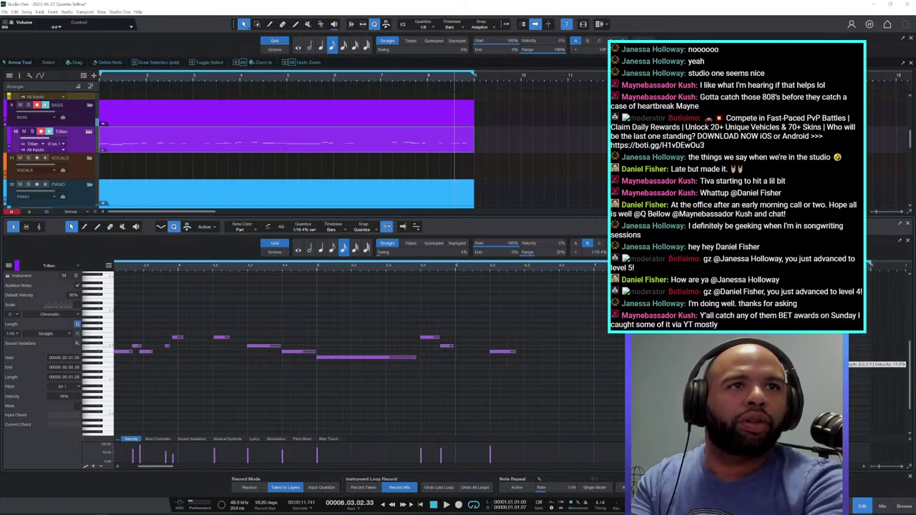
key(space)
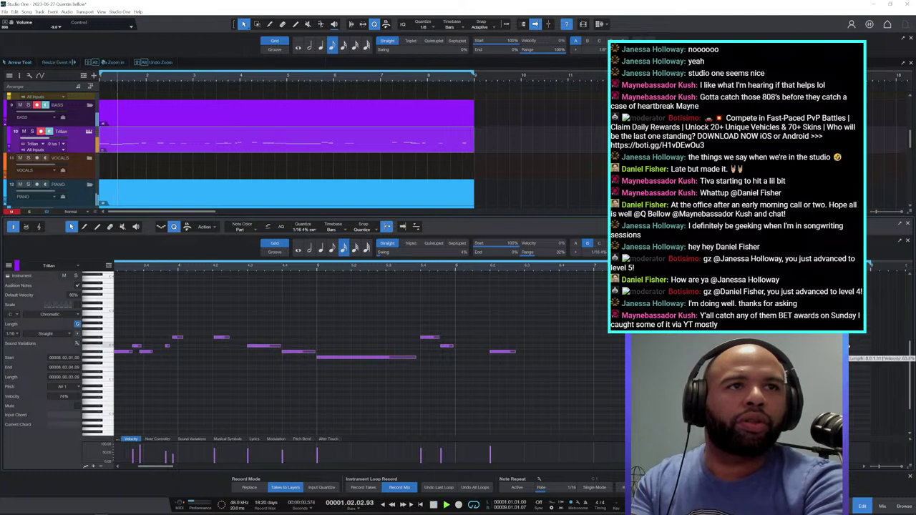
Make the short A#1 note after beat 8.2 run from 8.02.03.50 to 8.02.04.98 and play the part.
drag(863, 346, 852, 342)
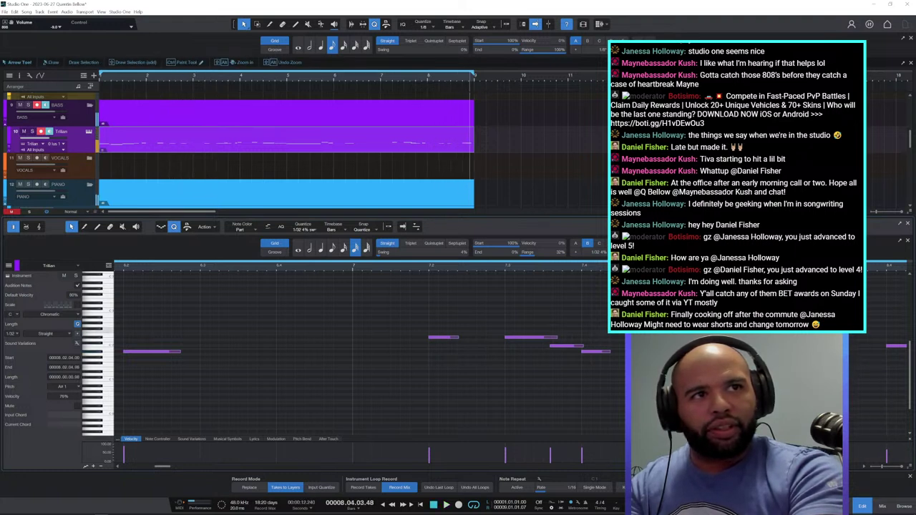
click(799, 352)
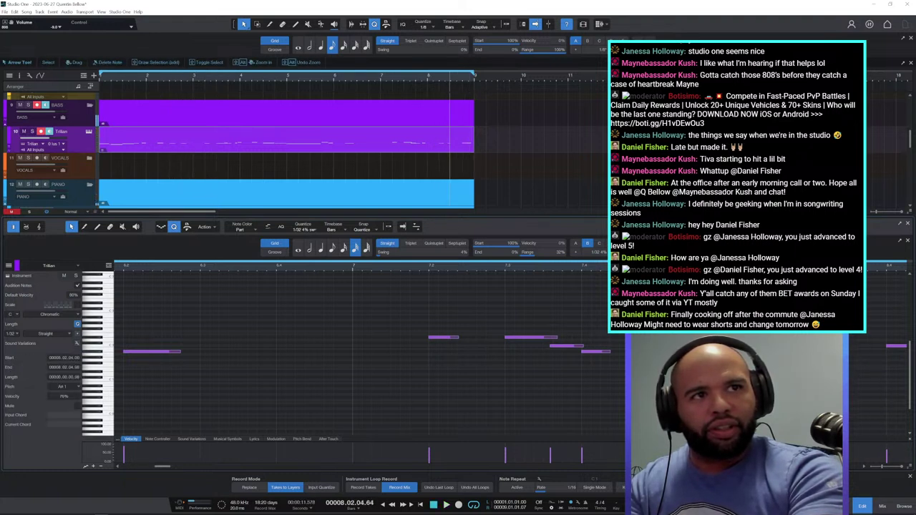
drag(795, 352, 785, 352)
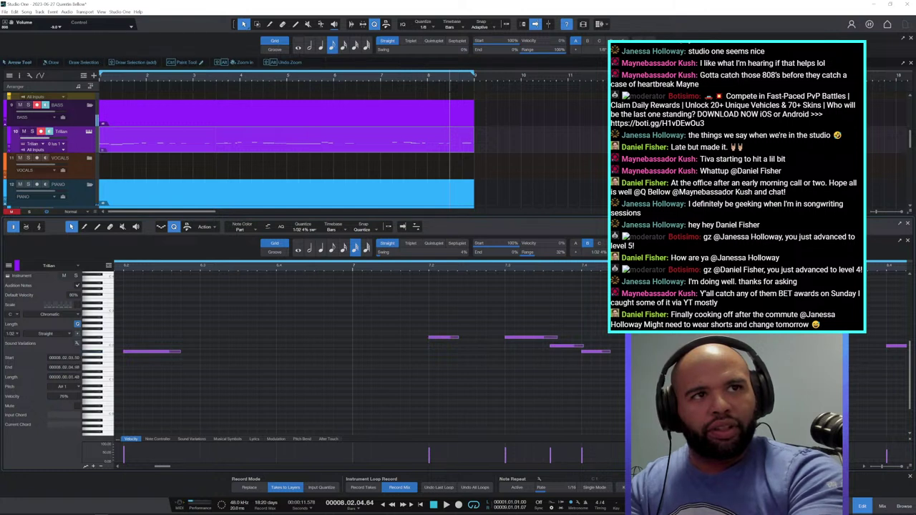
click(427, 269)
key(space)
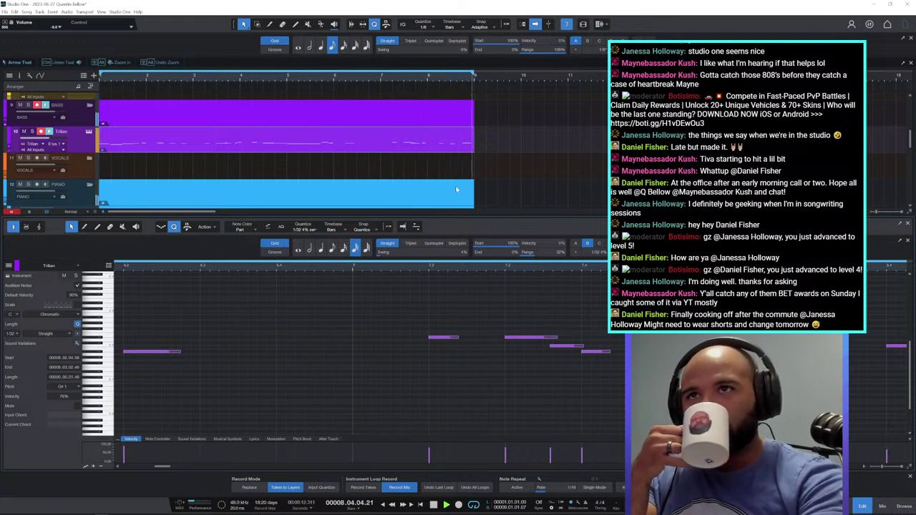
Go through the Piano D, Snare, Kick, HH and HH 2 tracks during playback to check their parts and levels.
scroll(88, 195, down, 1)
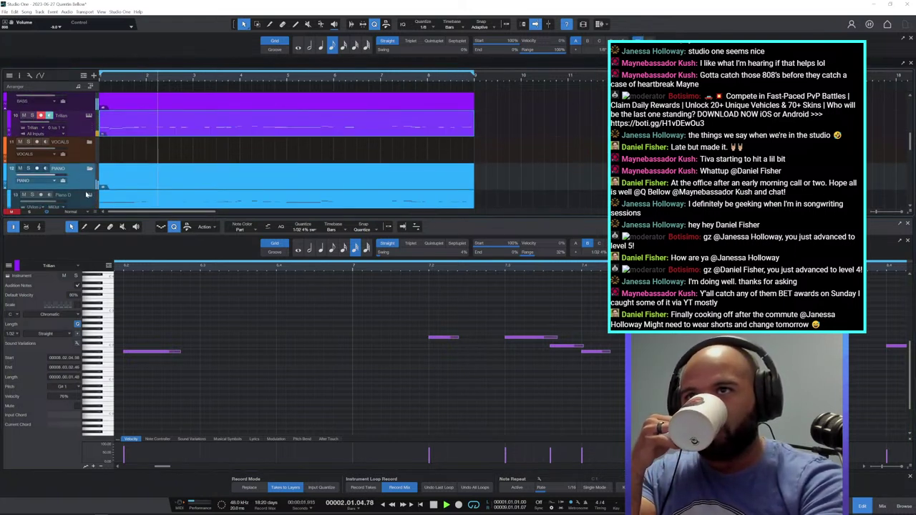
click(83, 203)
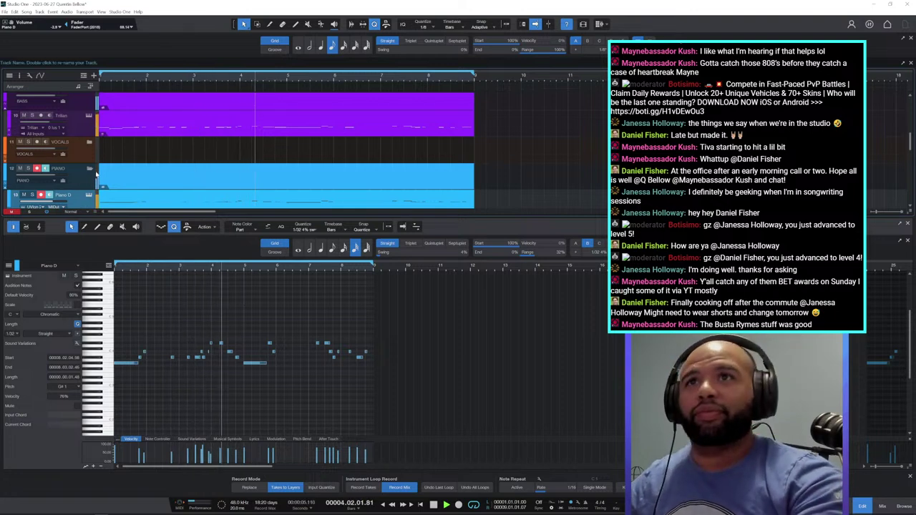
scroll(310, 155, up, 5)
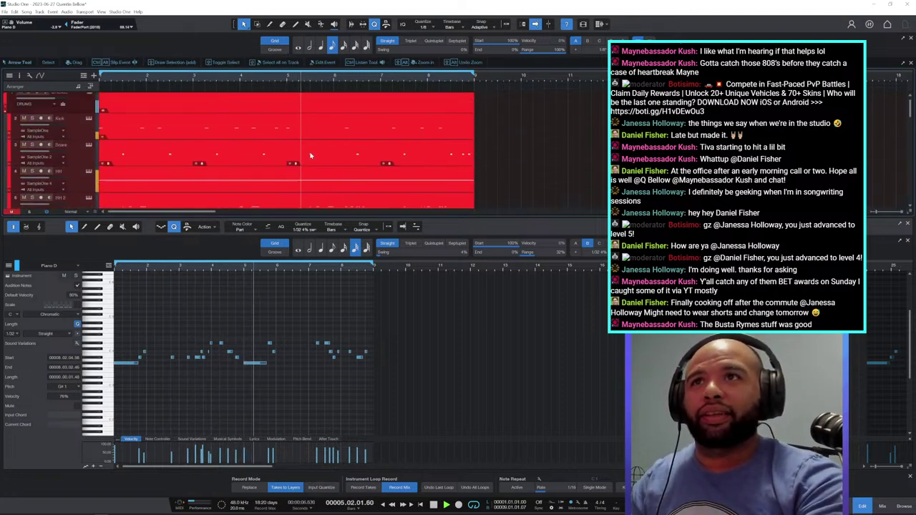
click(243, 154)
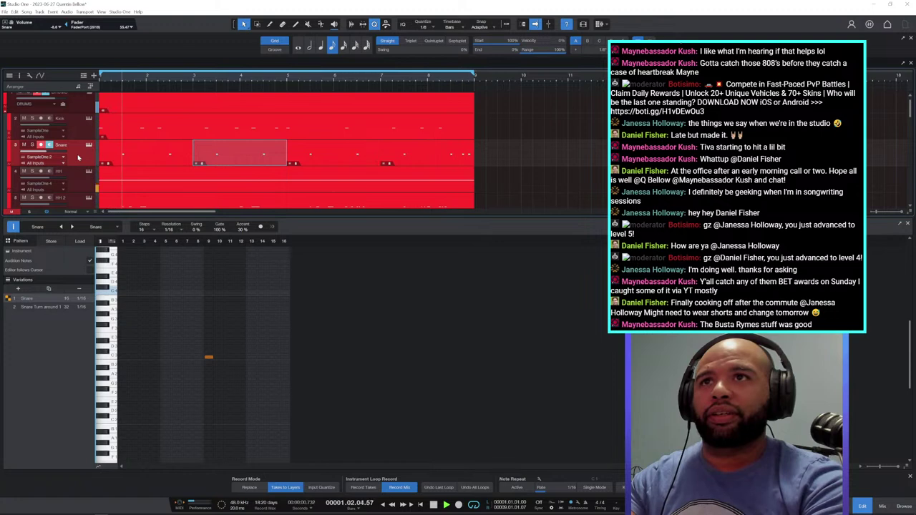
key(Up)
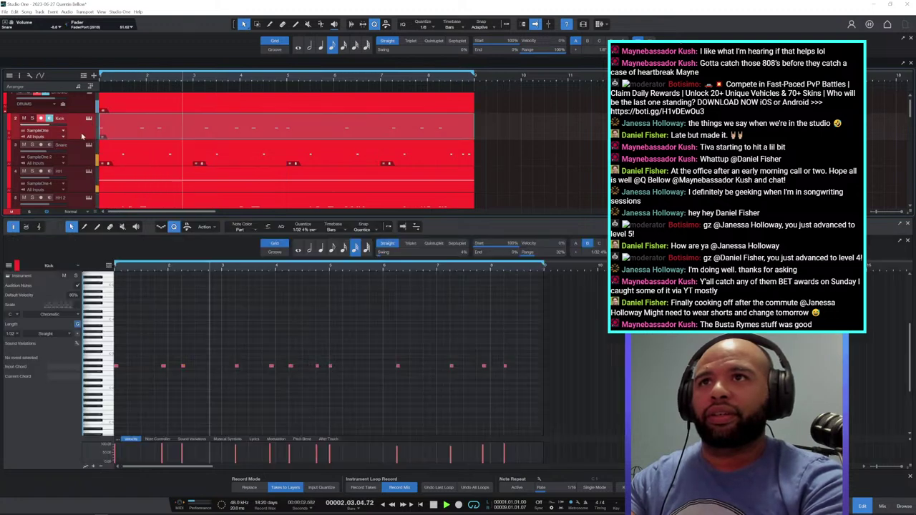
key(Down)
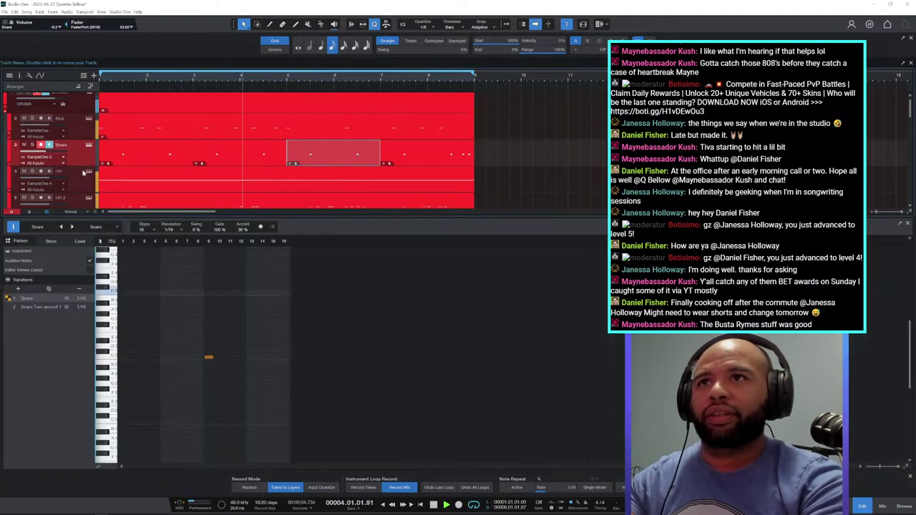
key(Down)
scroll(80, 188, down, 1)
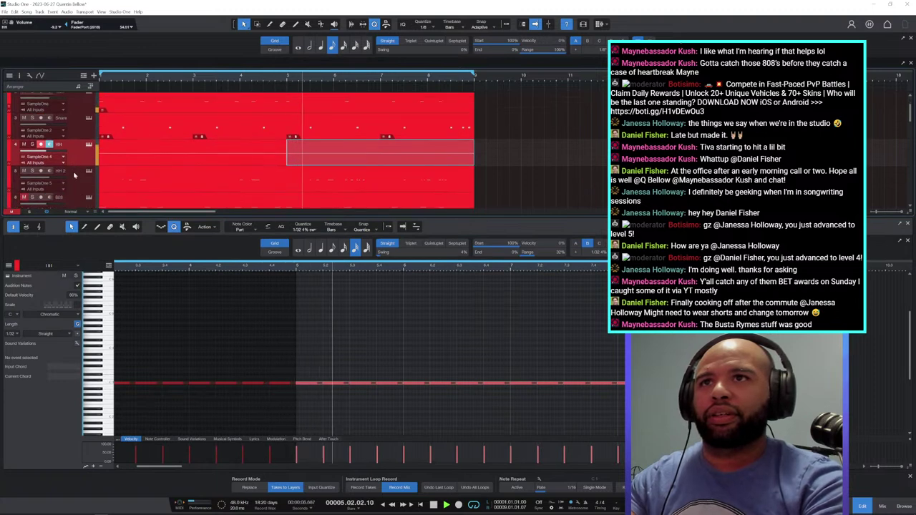
shift+click(75, 182)
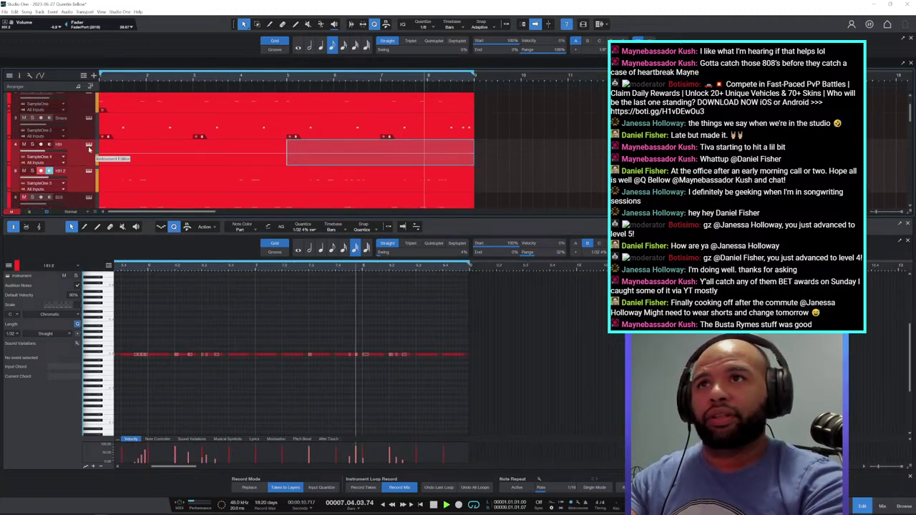
scroll(83, 164, down, 2)
scroll(82, 166, down, 3)
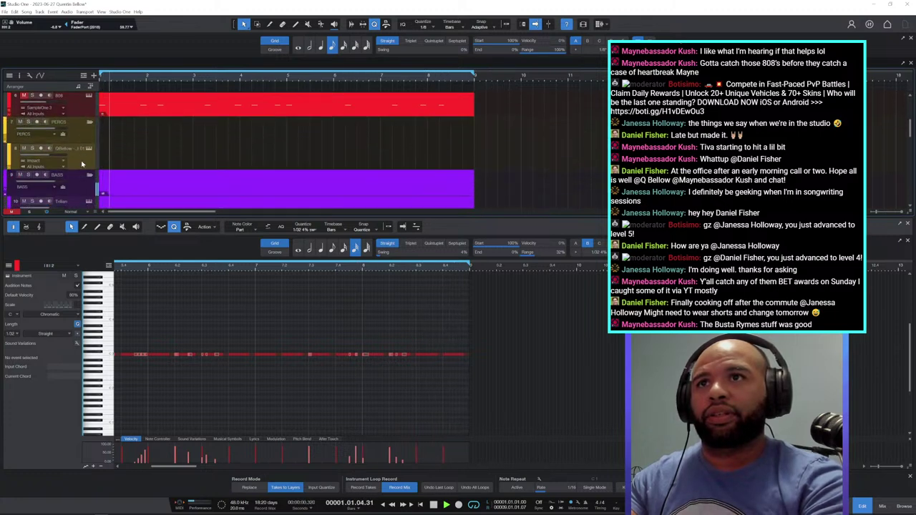
Select the Trilian track, show the console and reduce all its channels, including Trilian, to narrow strips.
click(84, 175)
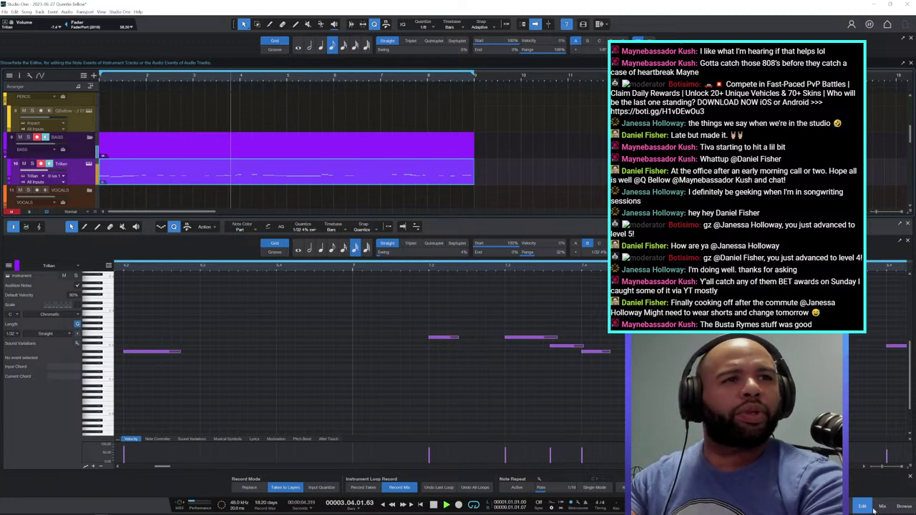
click(882, 506)
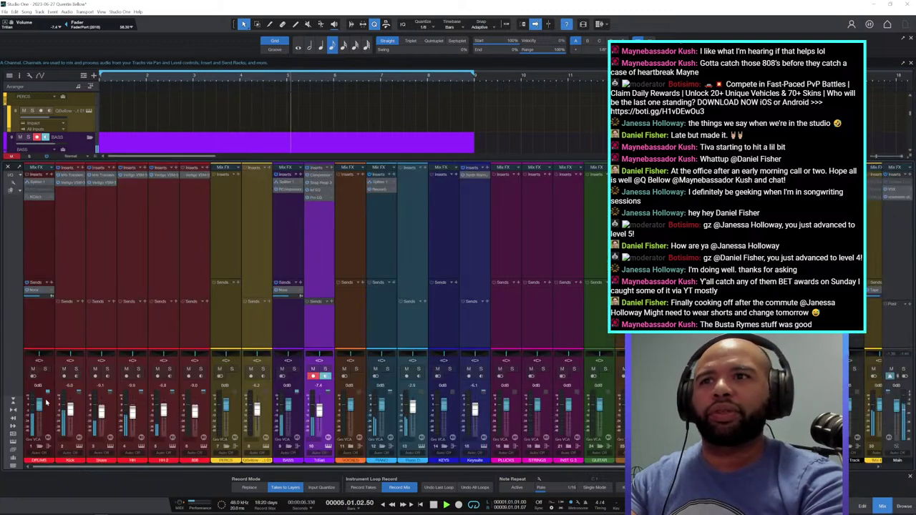
click(13, 403)
click(13, 404)
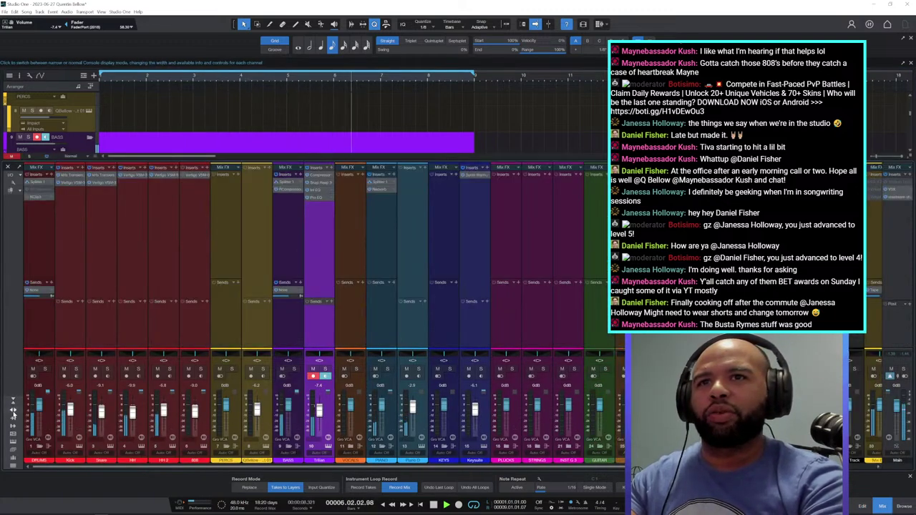
click(12, 412)
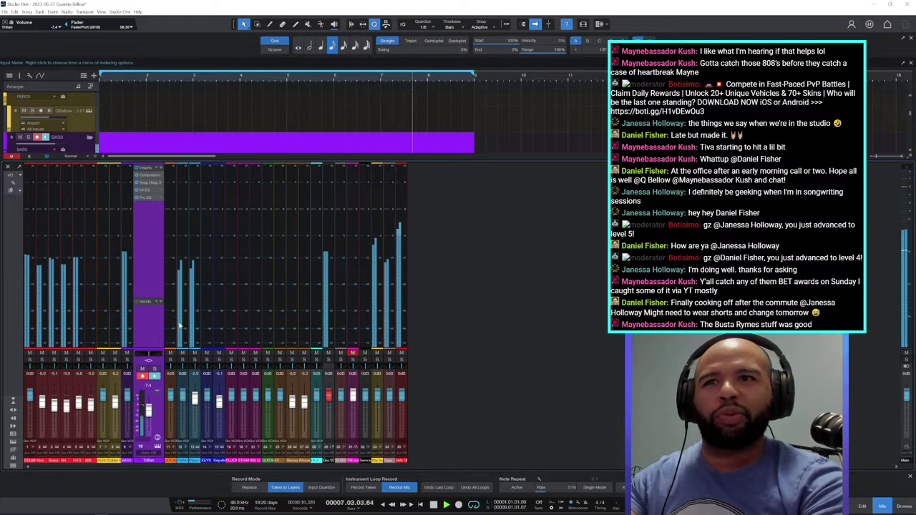
double_click(156, 254)
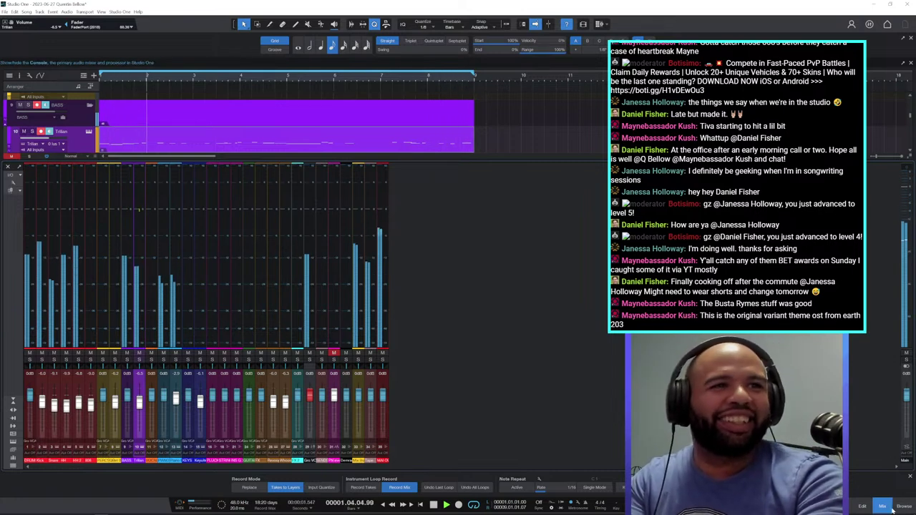
Hide the console and expand the STRINGS, INST G.3 and PLUCKS folder tracks.
click(882, 507)
scroll(293, 275, up, 6)
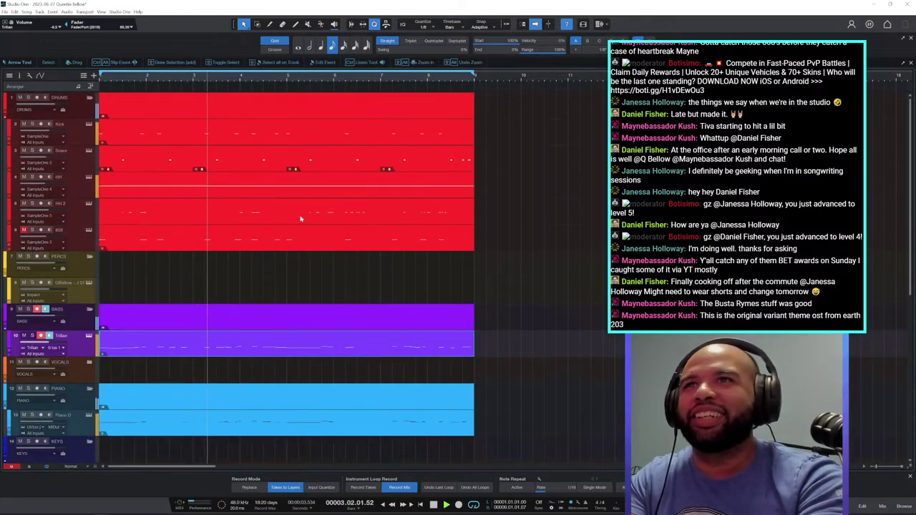
scroll(293, 275, down, 8)
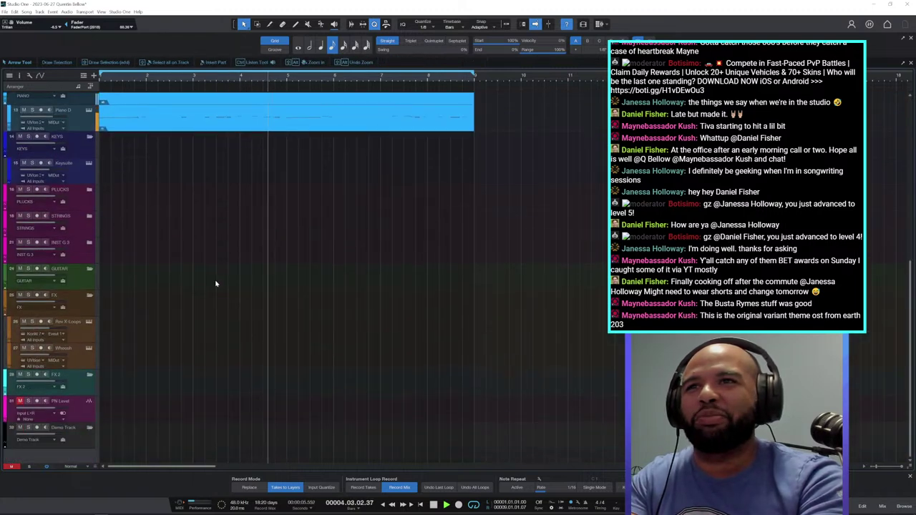
click(89, 216)
click(89, 262)
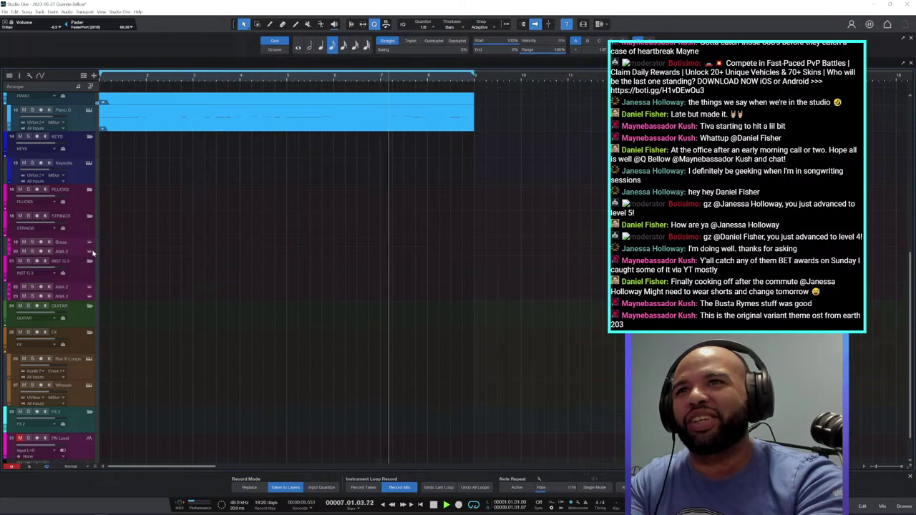
click(89, 189)
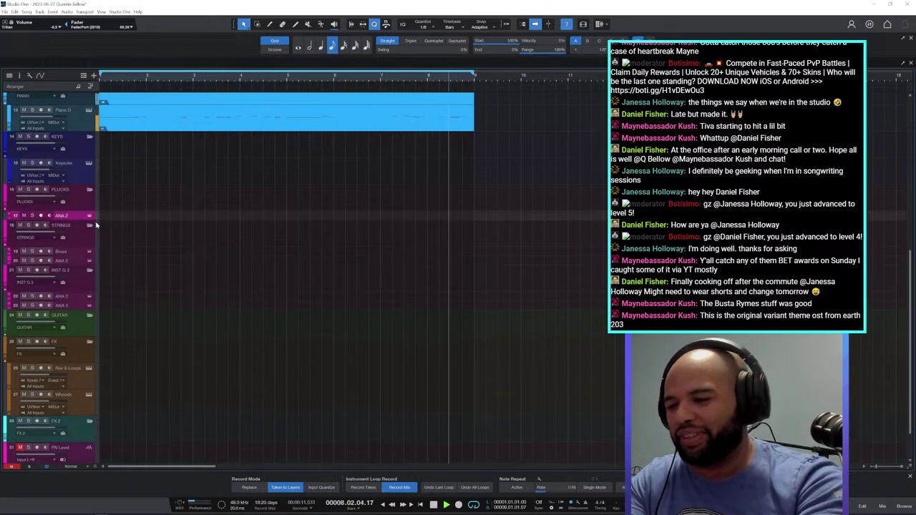
Select the ANA 2 track in the PLUCKS folder and increase its track height.
click(79, 217)
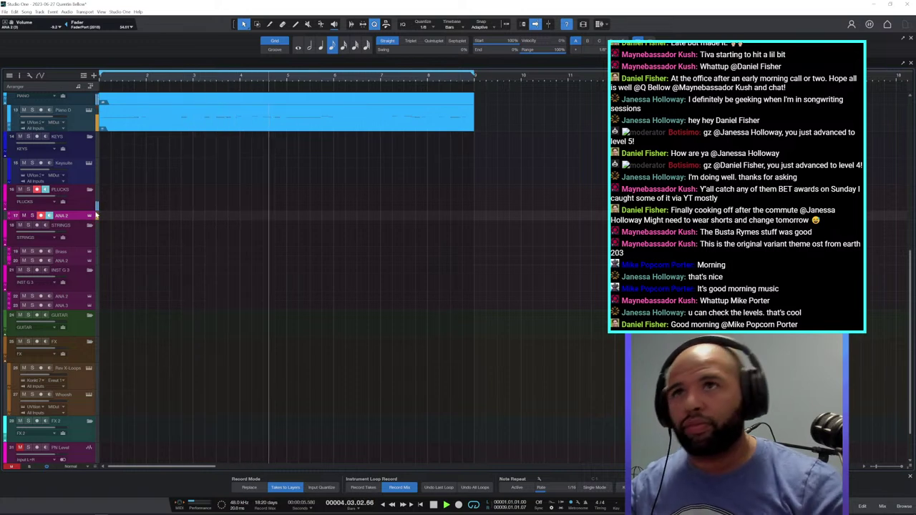
click(76, 209)
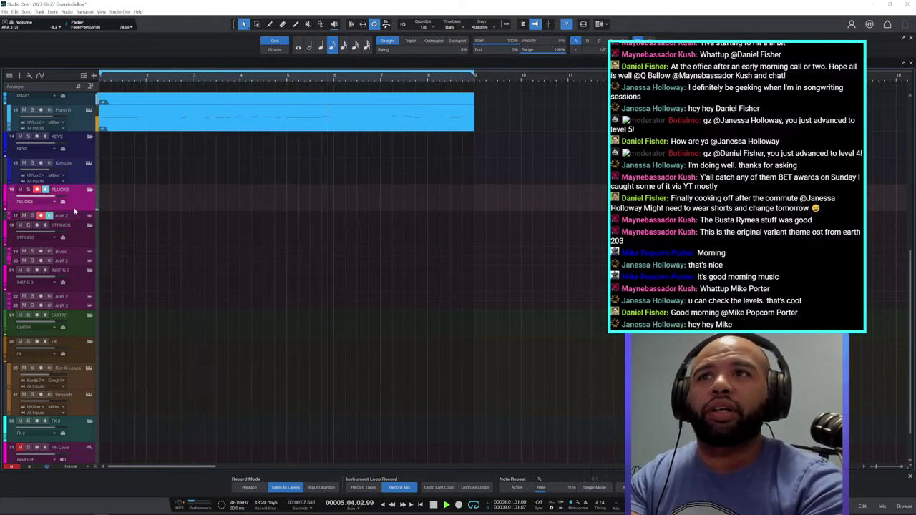
click(85, 222)
drag(85, 220, 84, 231)
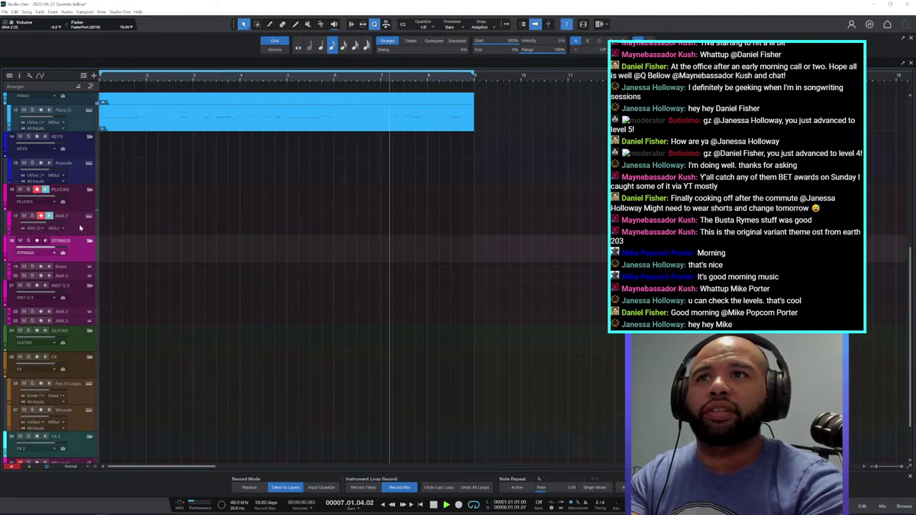
Show the console and insert the Infinity EQ plug-in on the PLUCKS folder's ANA 2 channel.
key(F3)
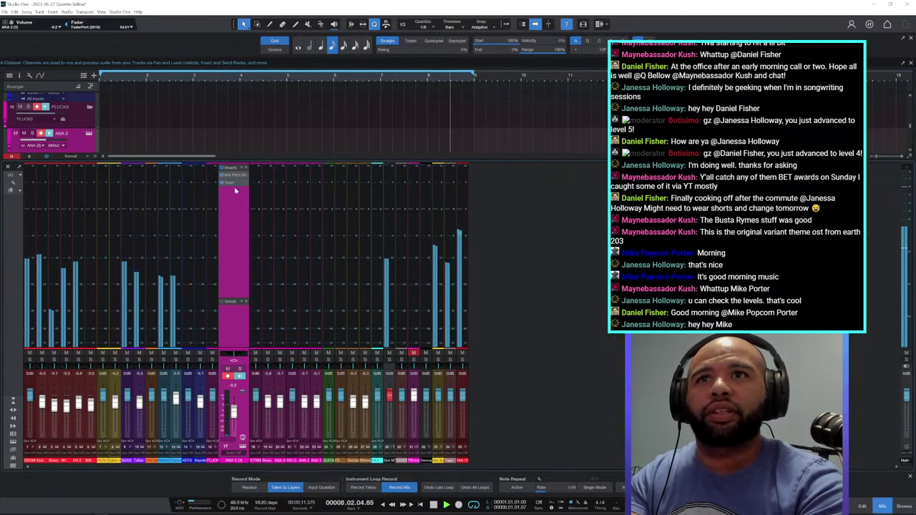
click(243, 169)
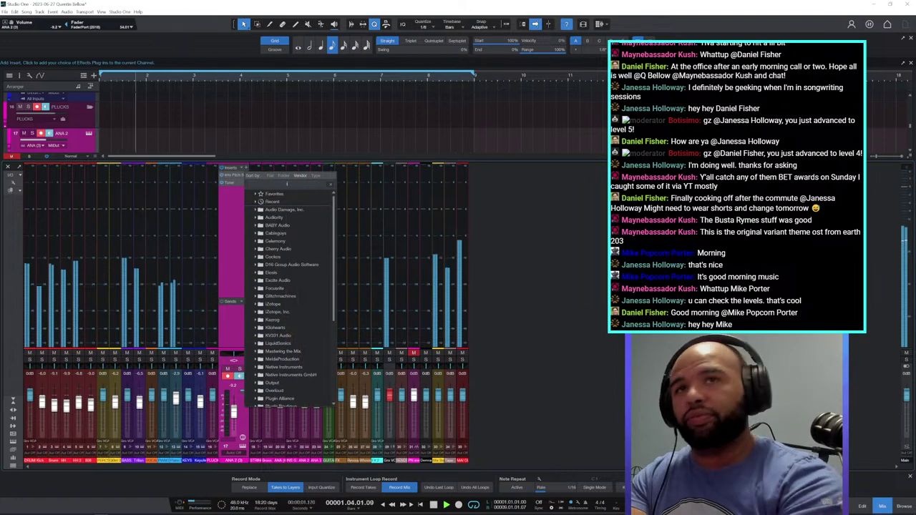
click(244, 170)
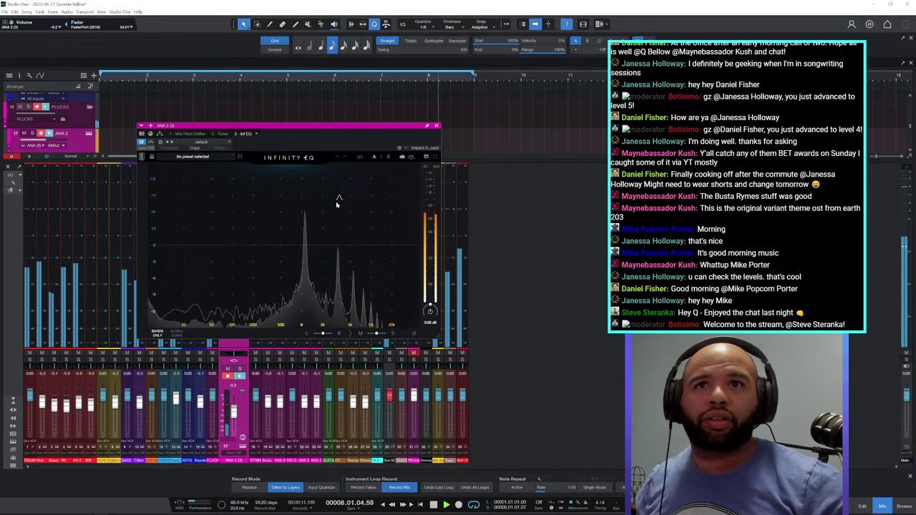
Add a low-end band to ANA 2's Infinity EQ, change it to a low shelf, and cut deeply at 123 Hz.
double_click(172, 249)
drag(172, 249, 201, 257)
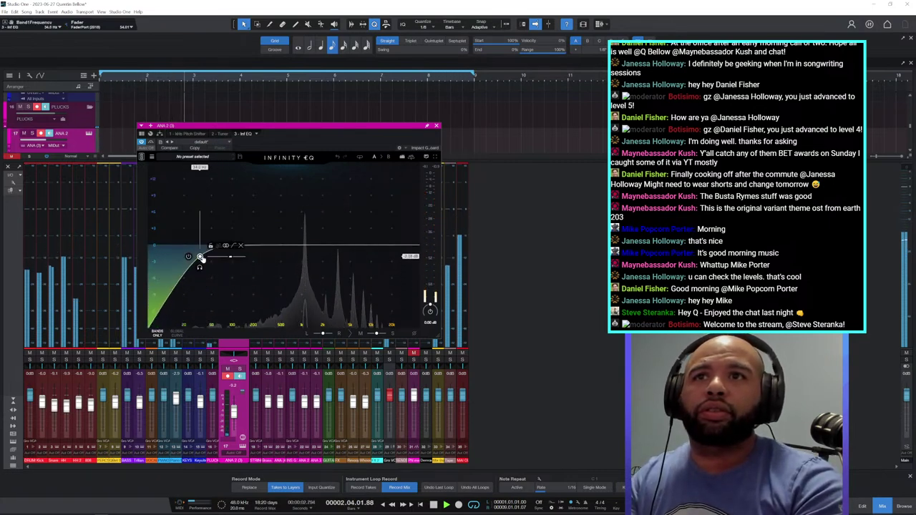
click(234, 247)
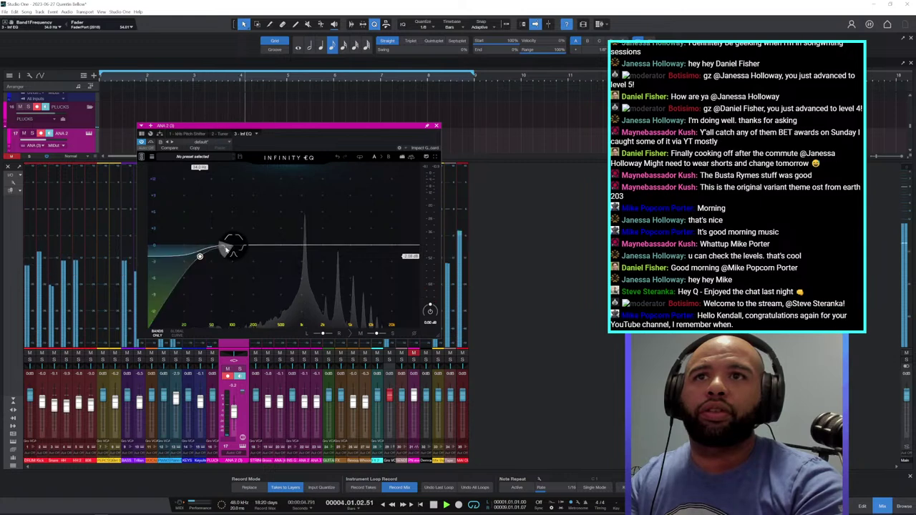
click(226, 249)
drag(199, 259, 257, 310)
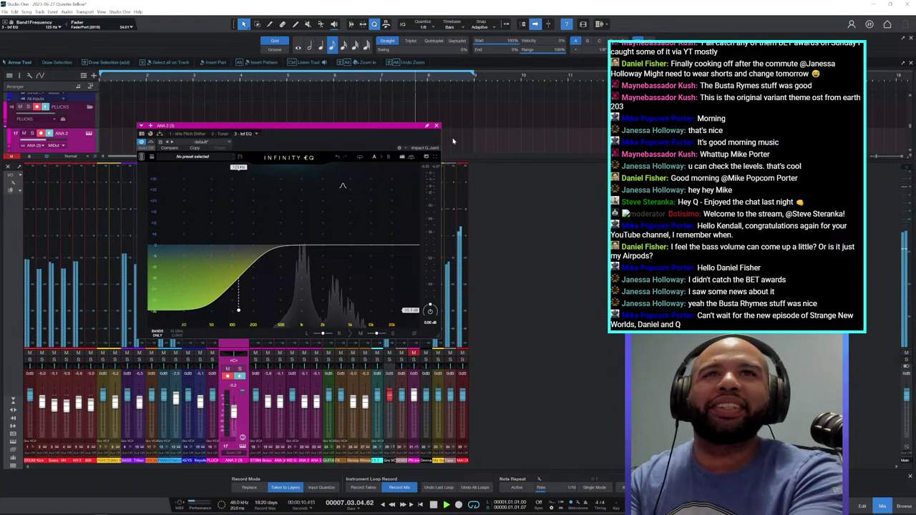
Close Infinity EQ, expand the Main channel, and compare the Far-Field and Mid-Field speakers of Zuma Studio in its VSX insert.
click(437, 127)
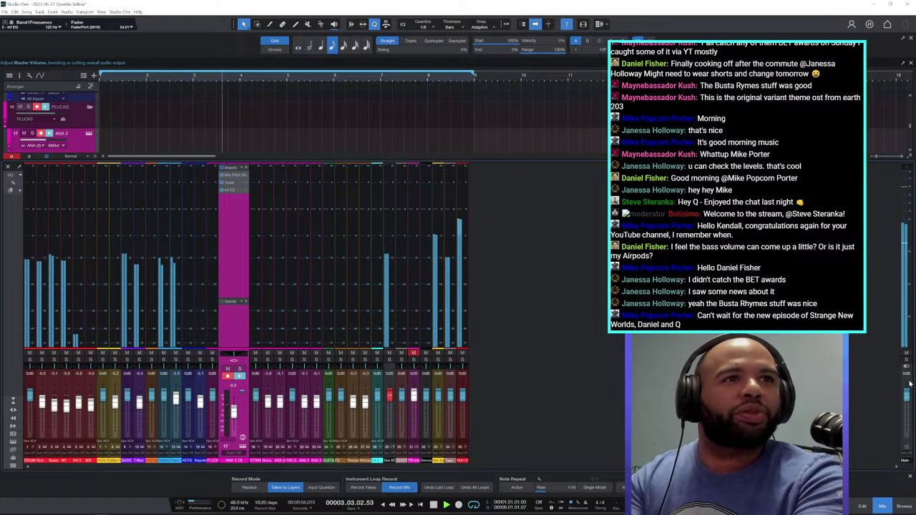
click(894, 252)
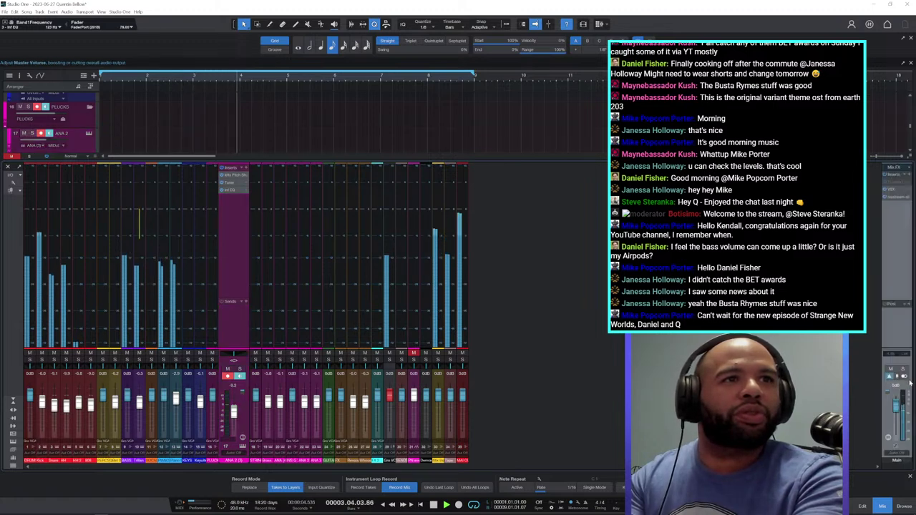
click(886, 191)
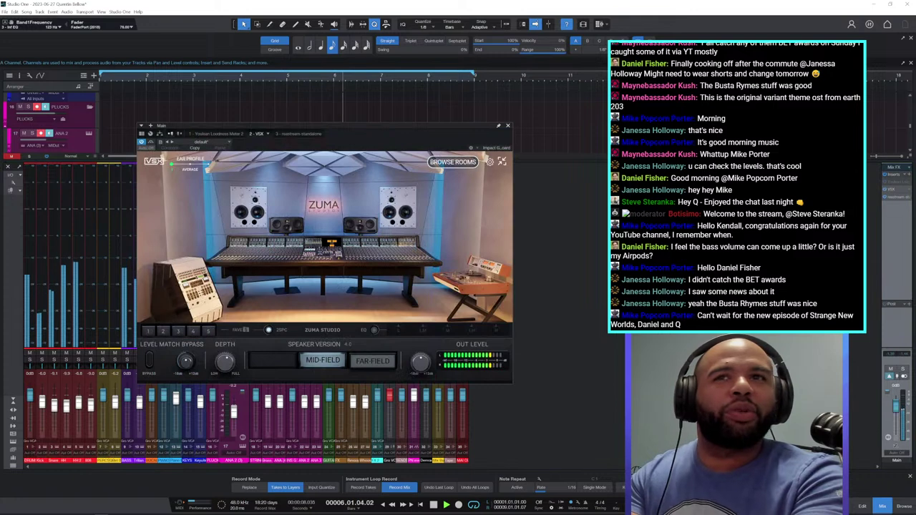
click(379, 363)
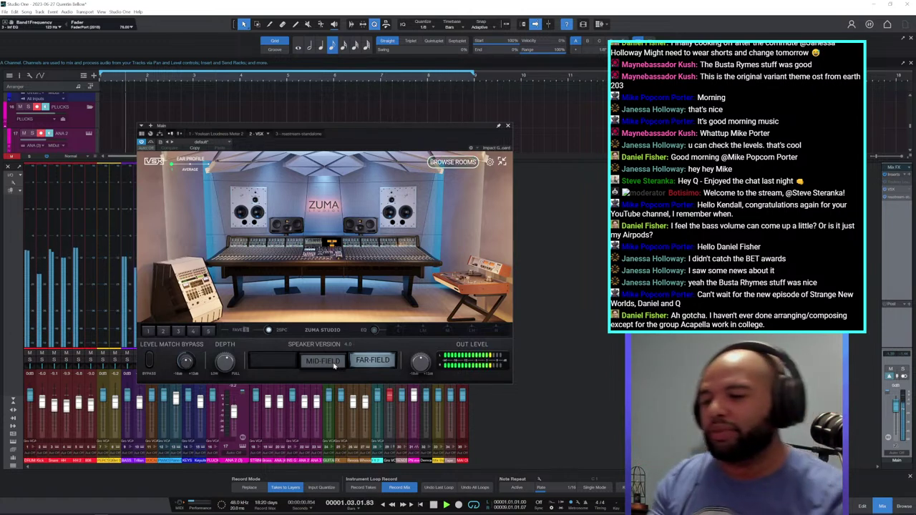
click(333, 366)
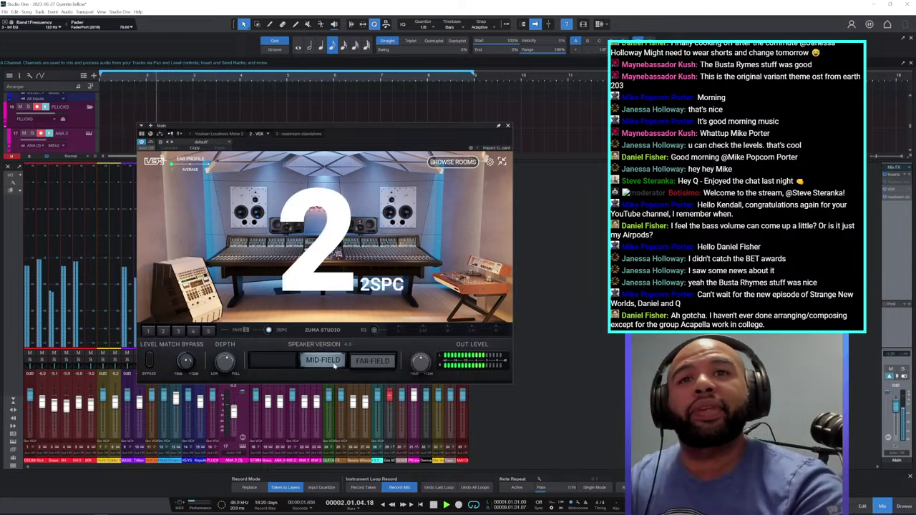
click(508, 127)
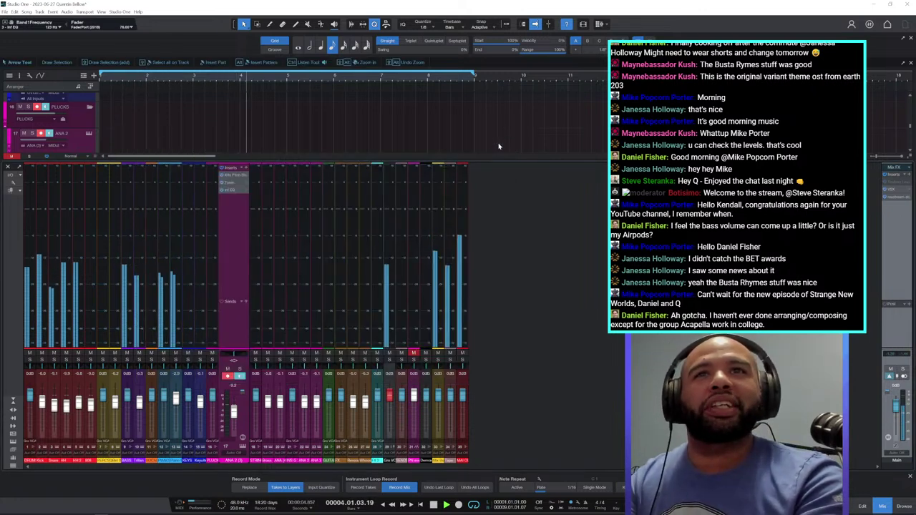
Browse the VSX room library on the Main channel, auditioning the Club room and the SA-PODS headphone emulation in preset slot 4.
click(239, 234)
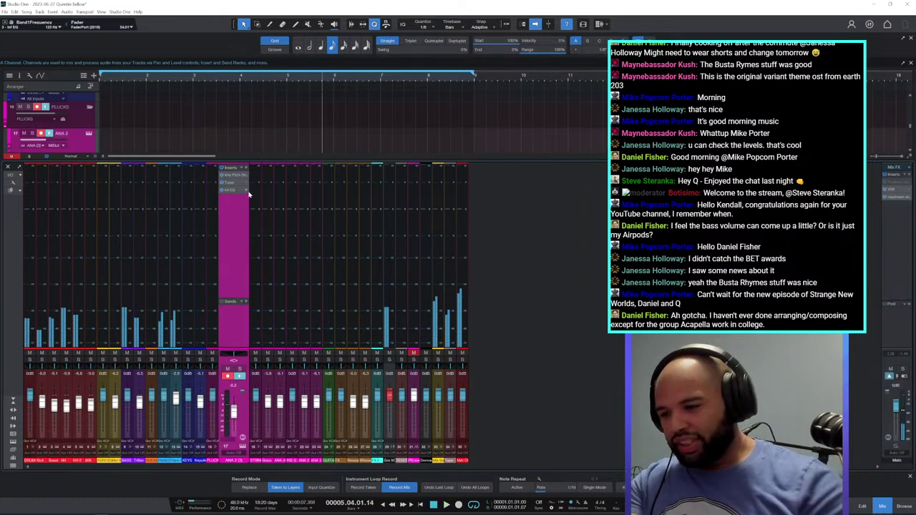
key(space)
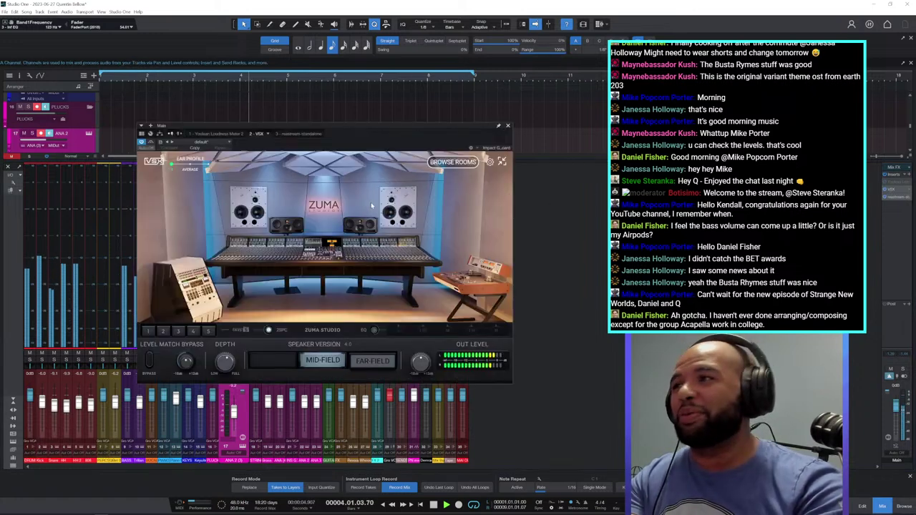
click(453, 162)
drag(253, 324, 342, 319)
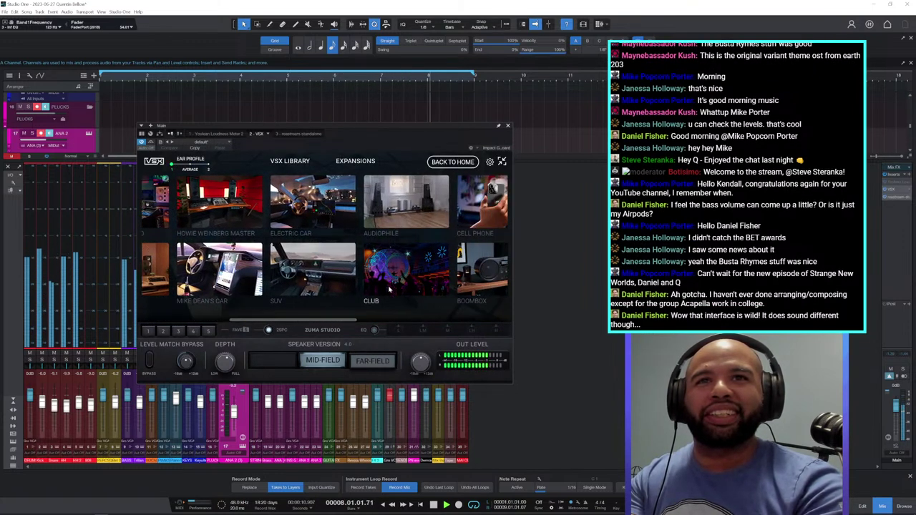
click(390, 288)
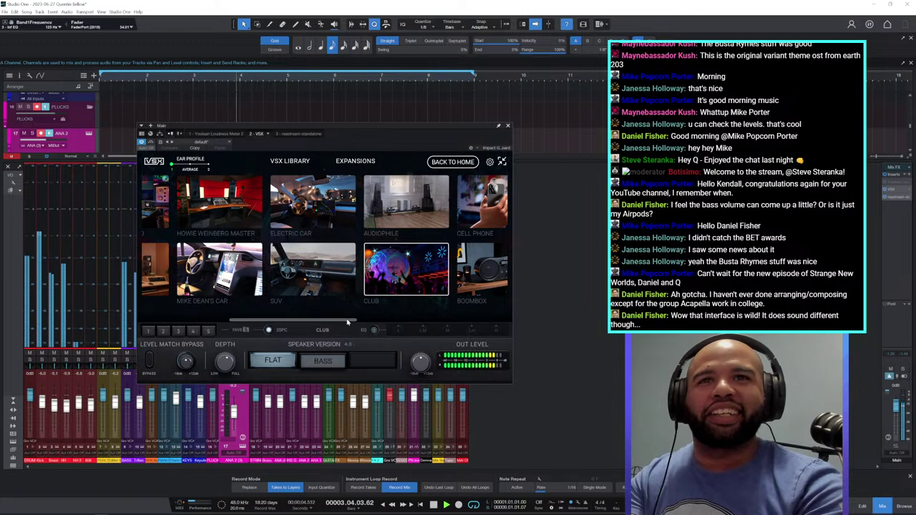
drag(330, 321, 456, 321)
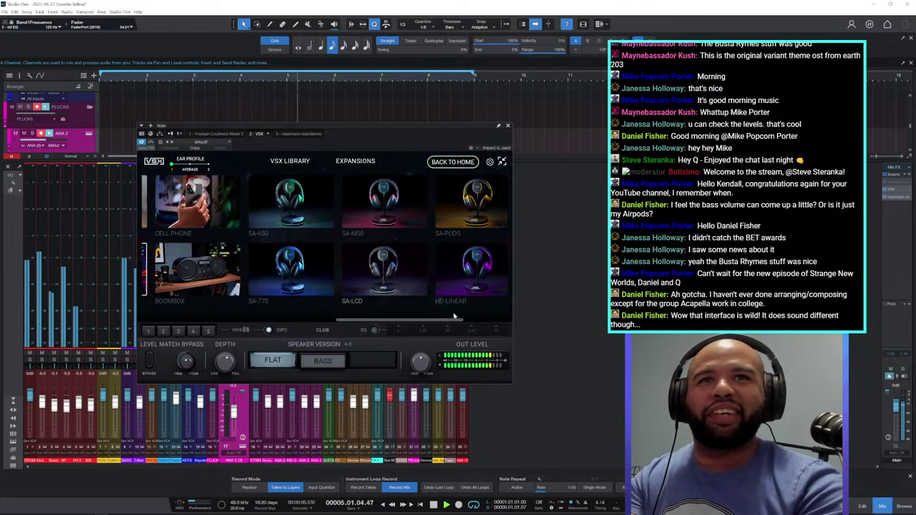
click(196, 332)
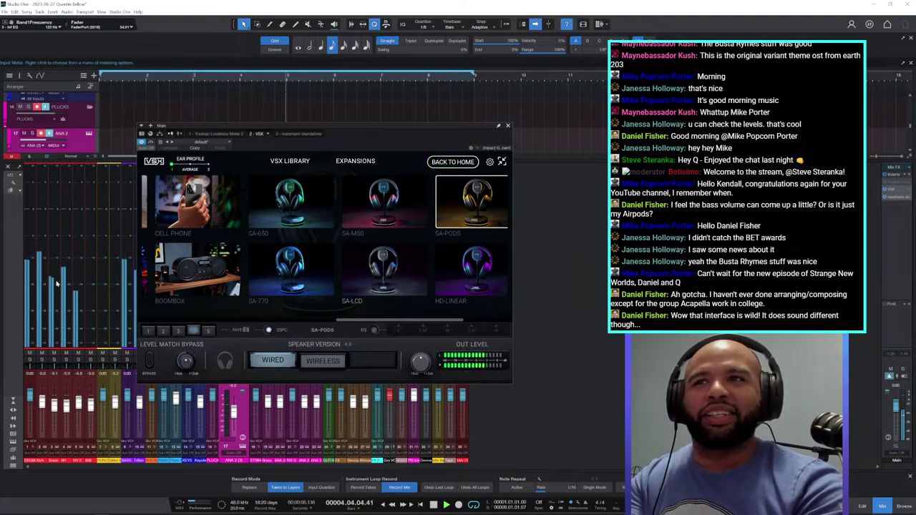
Check the KClip 3 insert on the DRUMS channel, and recall Zuma Studio from preset slot 1 in the Main channel's VSX.
click(32, 380)
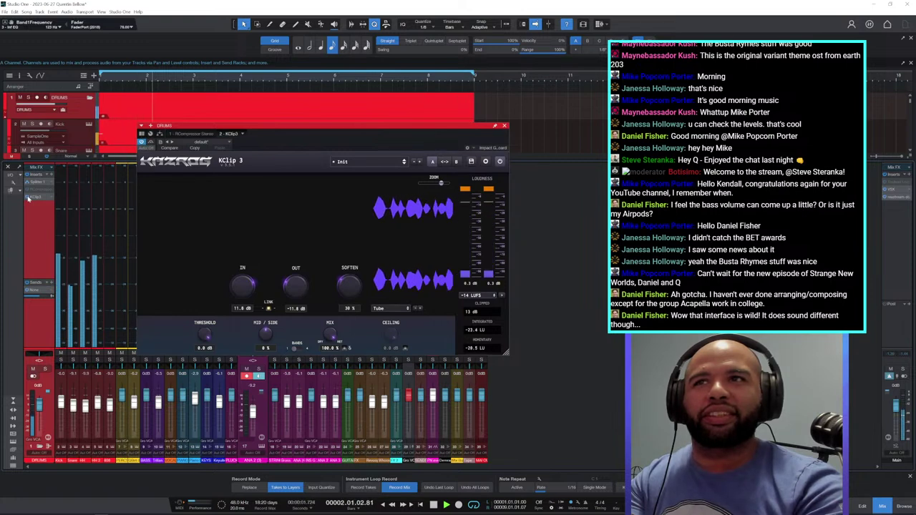
click(504, 125)
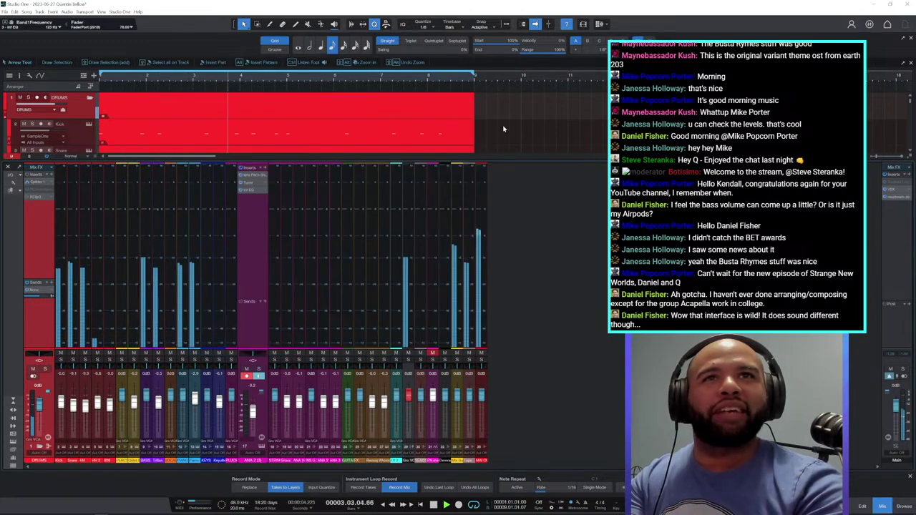
double_click(892, 190)
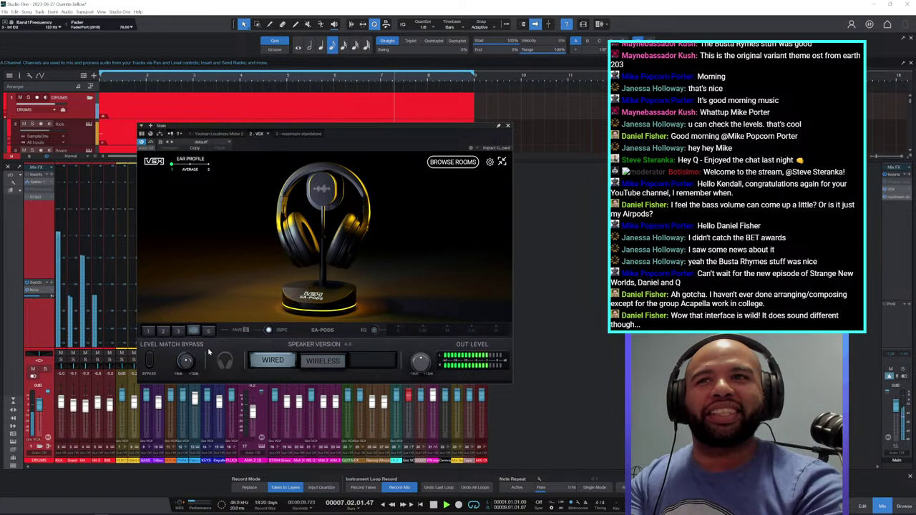
click(148, 331)
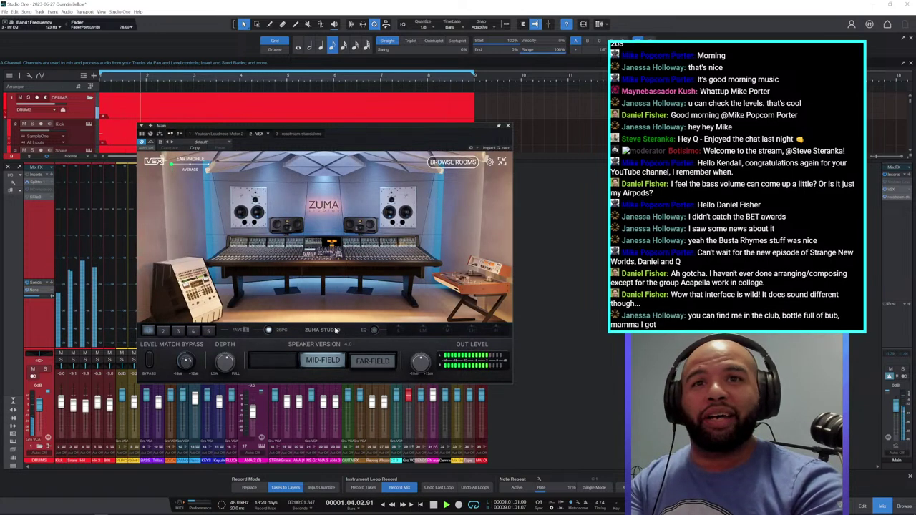
Compare the Mains in Mike Dean's Studio with VSX bypassed, restore Zuma Studio from preset slot 1, and close VSX.
click(165, 332)
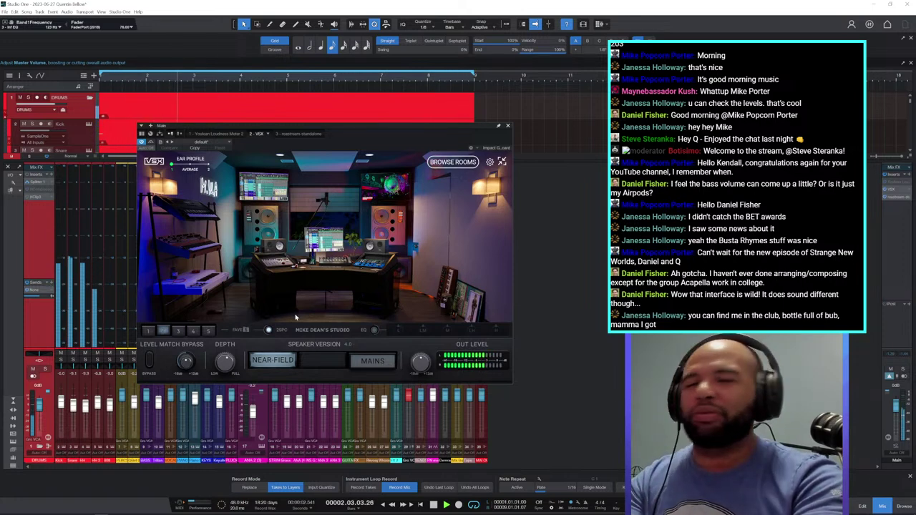
click(362, 363)
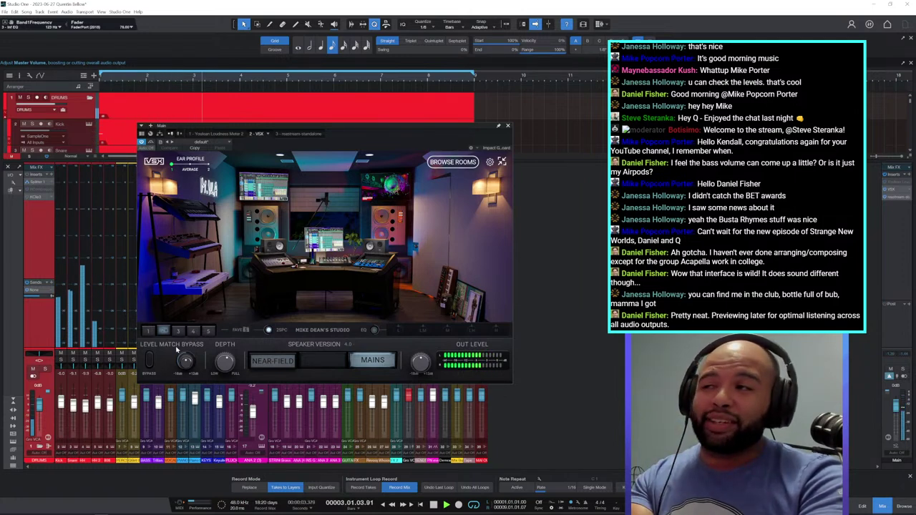
click(150, 361)
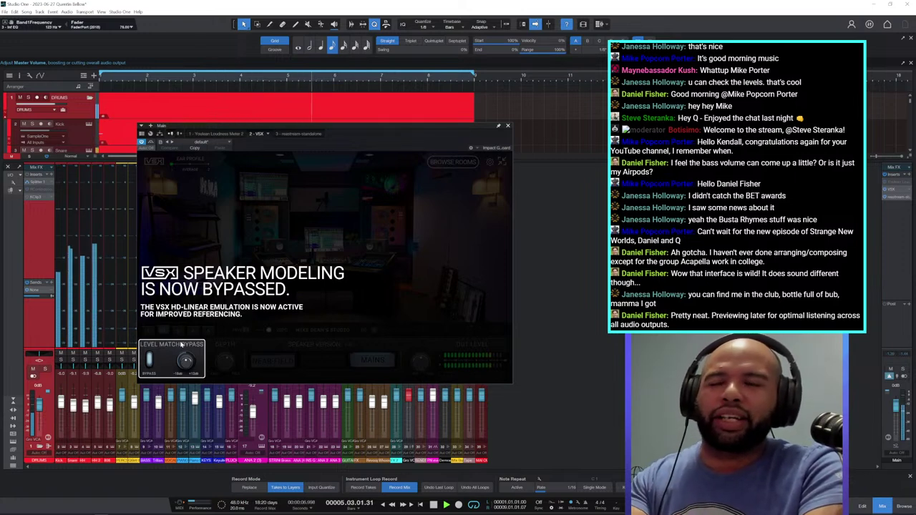
click(150, 360)
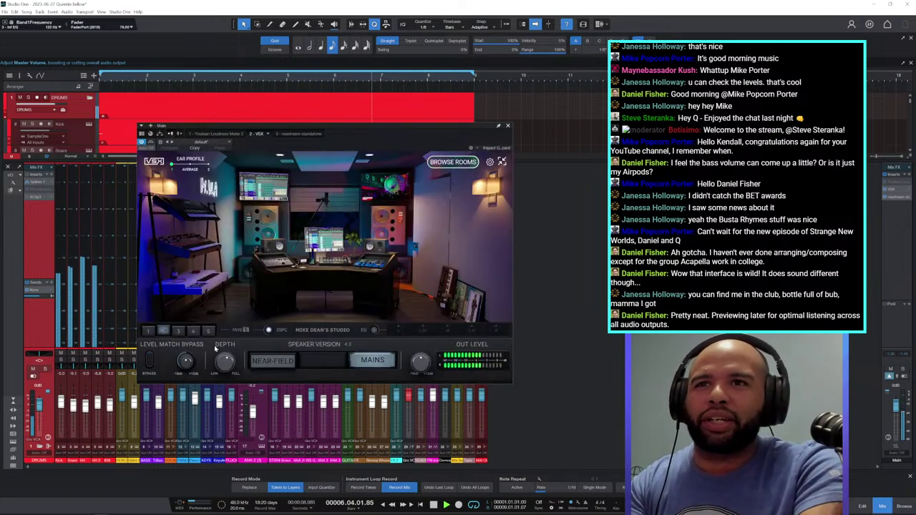
click(148, 331)
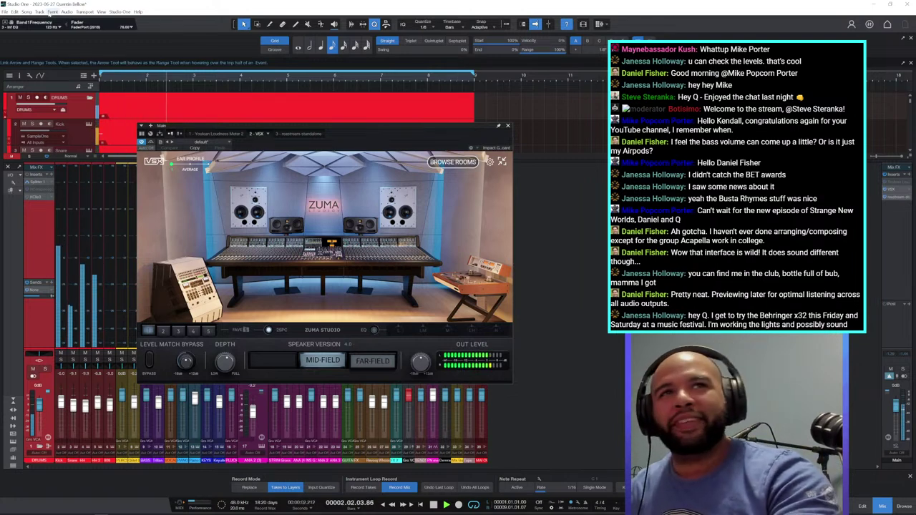
click(507, 126)
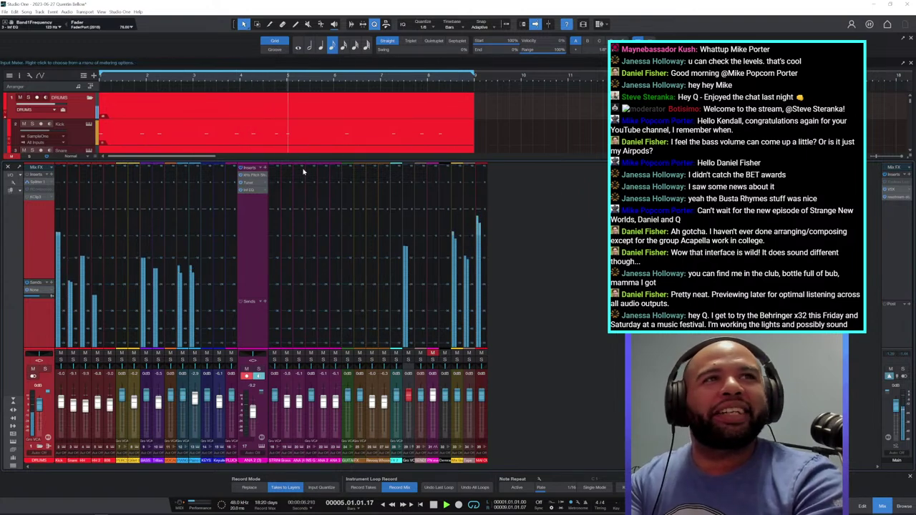
Hide the console and select the ANA 2 track in the PLUCKS folder for playing the pluck part.
key(F3)
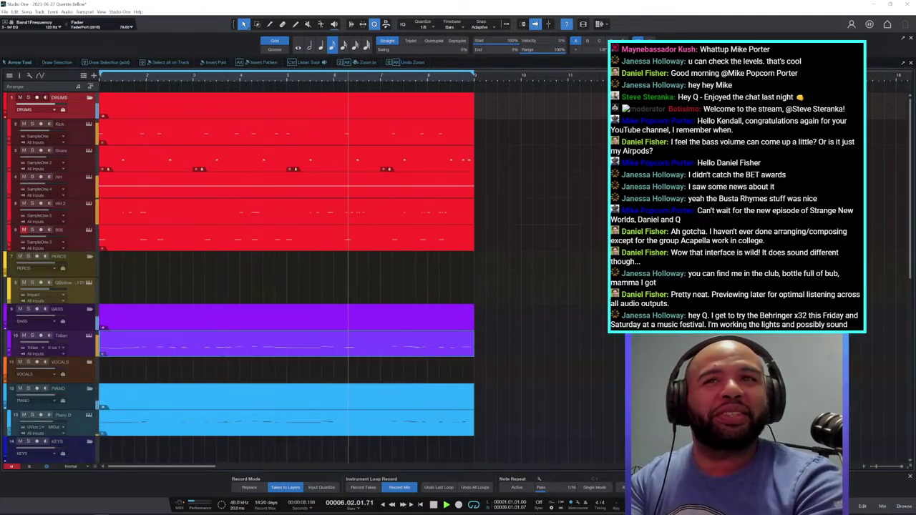
scroll(270, 323, down, 6)
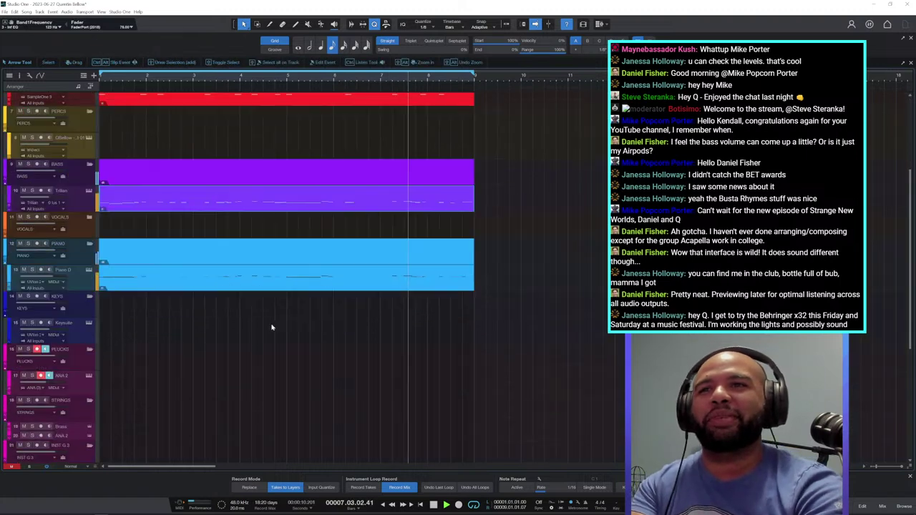
click(78, 264)
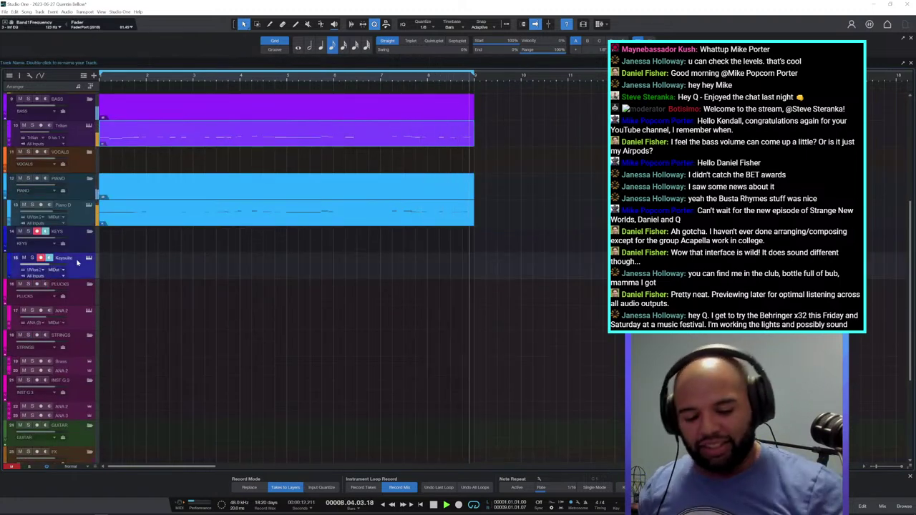
click(95, 326)
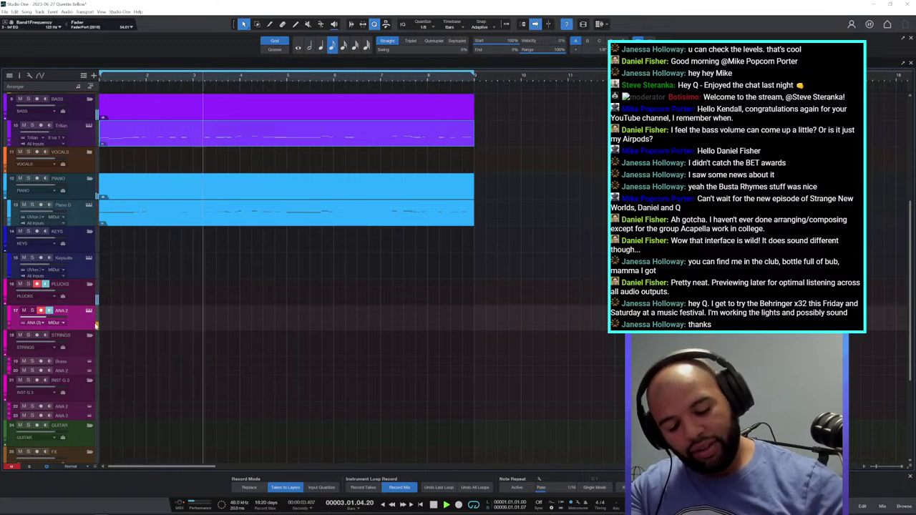
Return the playback position to bar 1 and play the song from there for the ANA 2 performance.
key(space)
key(comma)
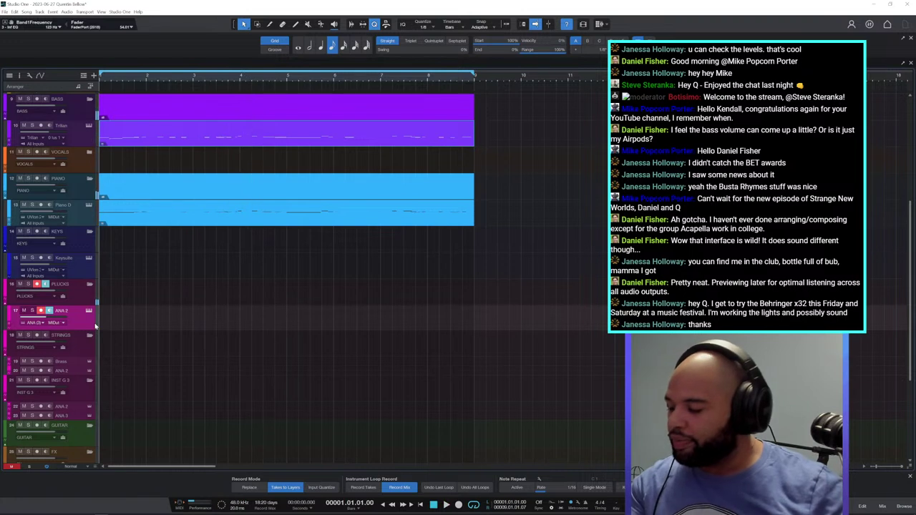
key(space)
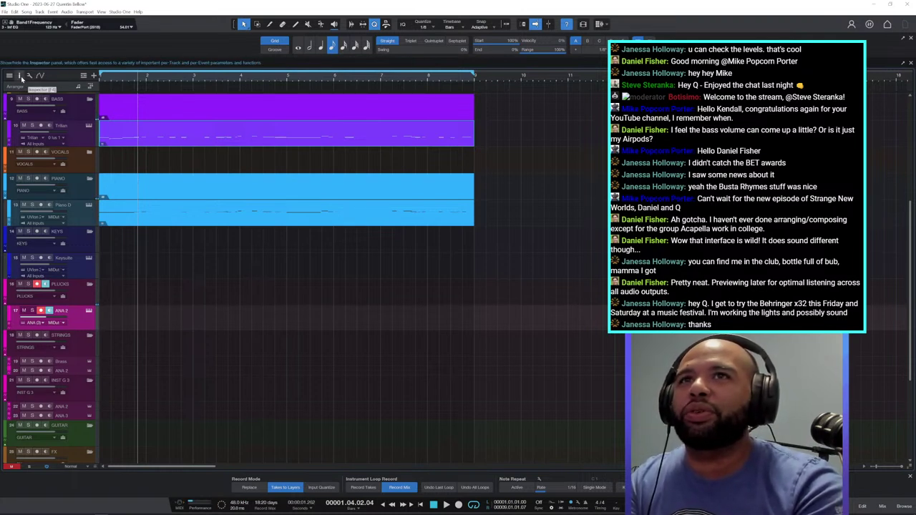
Show the Inspector, retrieve the ANA 2 track's retrospective recording as a part, and play it back.
click(20, 76)
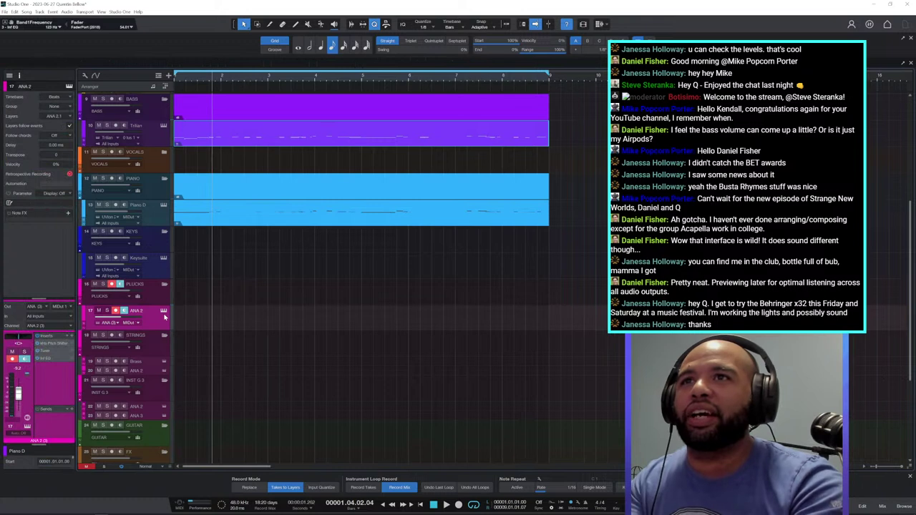
click(70, 174)
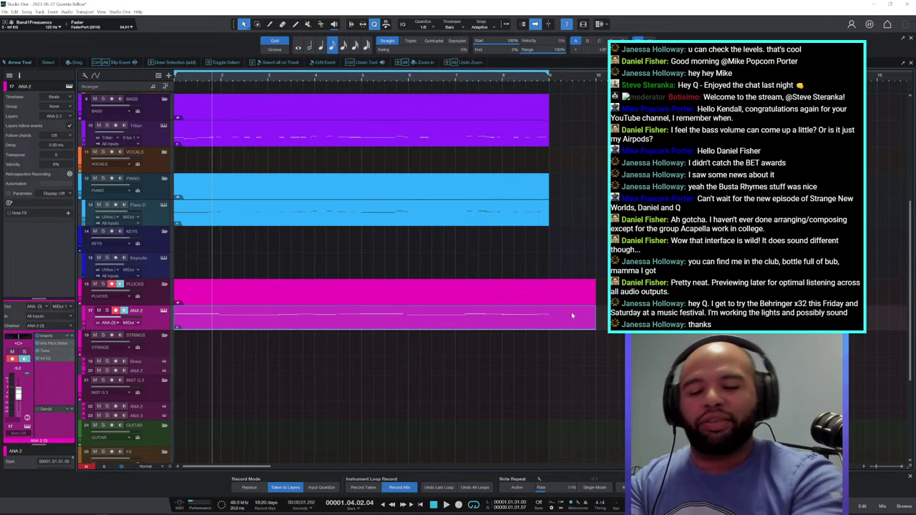
key(space)
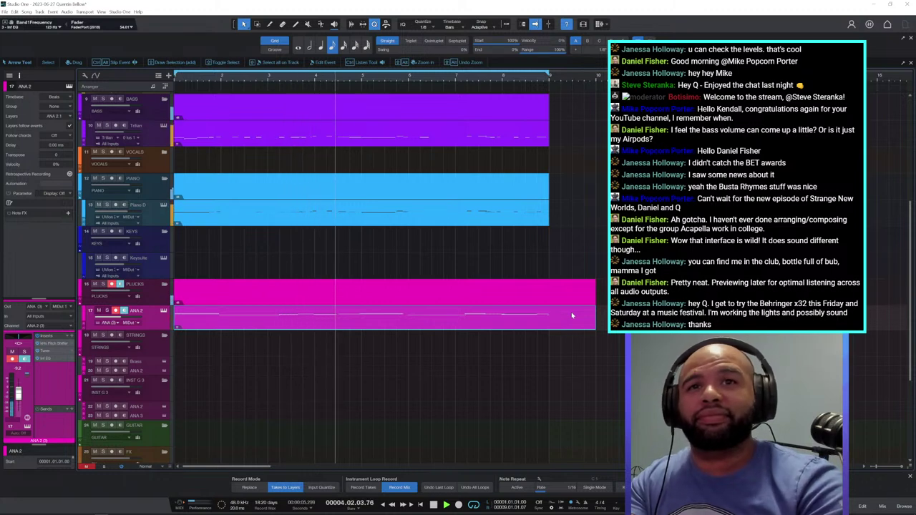
Open the ANA 2 part in the note editor, select all its notes, and set the quantize Range to 100%.
double_click(537, 315)
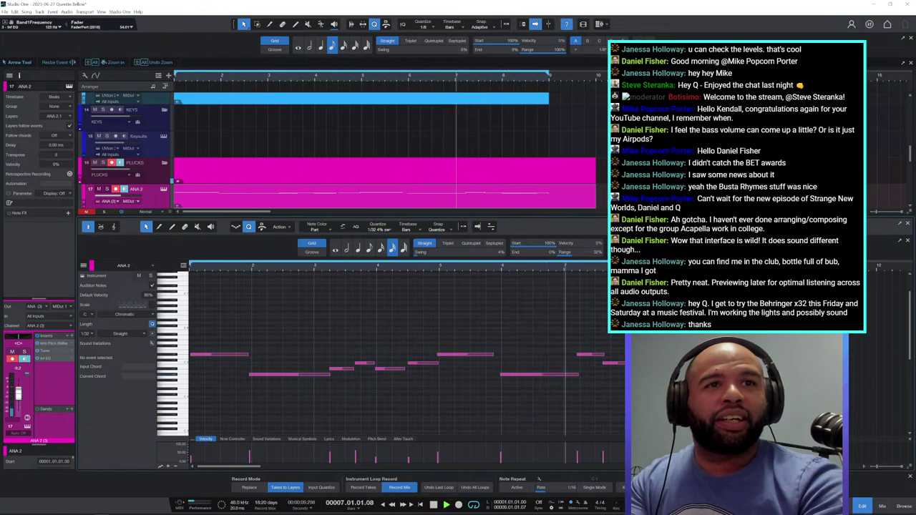
click(688, 374)
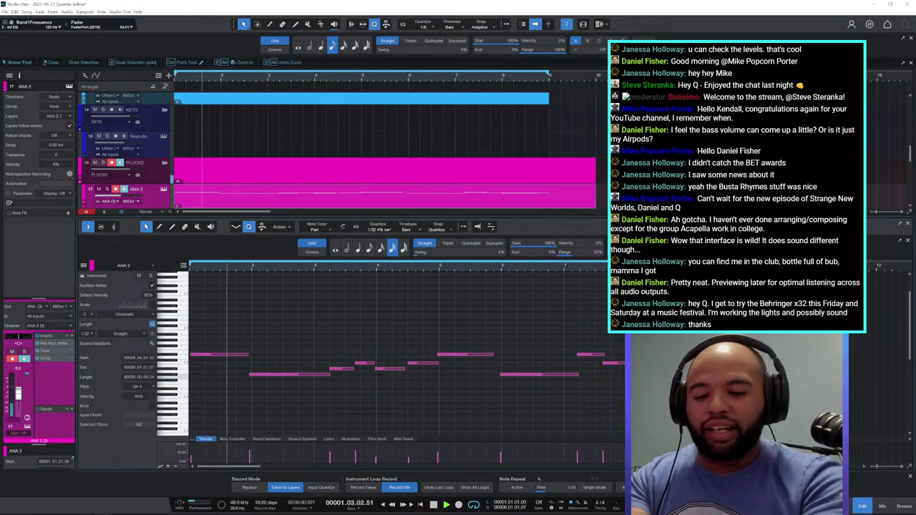
drag(637, 327, 345, 387)
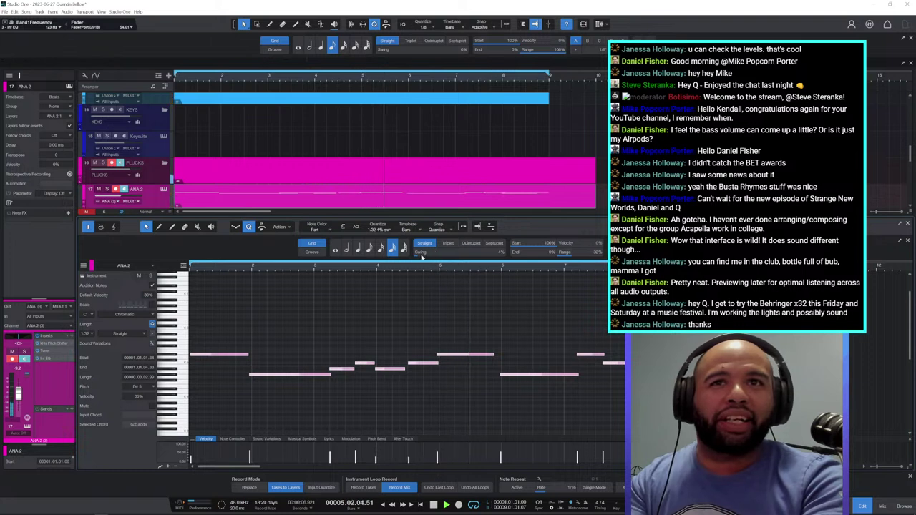
drag(575, 256, 616, 257)
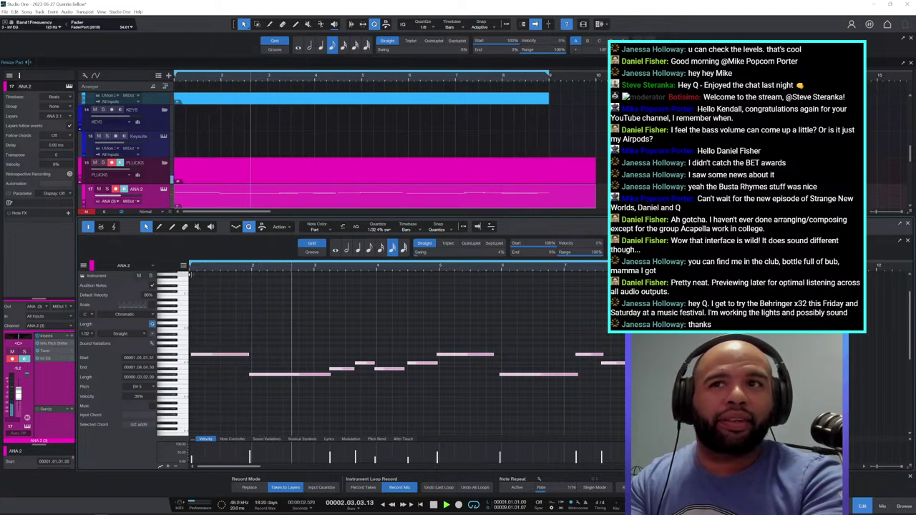
Stop playback and stretch the first ANA 2 note to start exactly at bar 1 and reach the beginning of the next note.
key(space)
drag(217, 266, 280, 288)
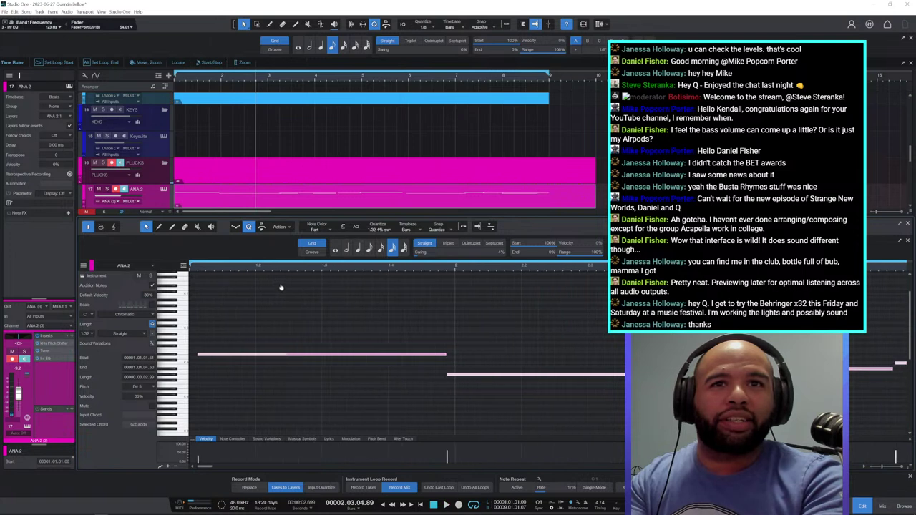
click(230, 355)
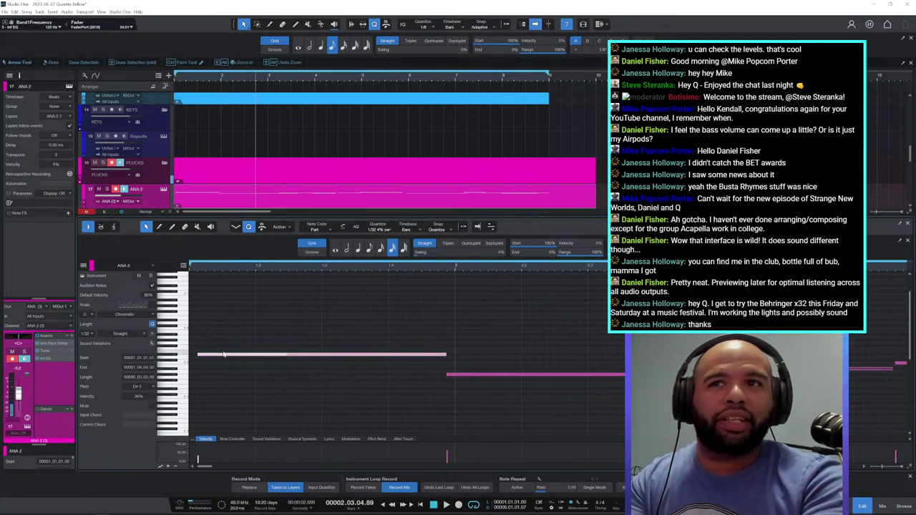
drag(218, 358, 211, 357)
drag(441, 355, 446, 358)
drag(478, 272, 473, 271)
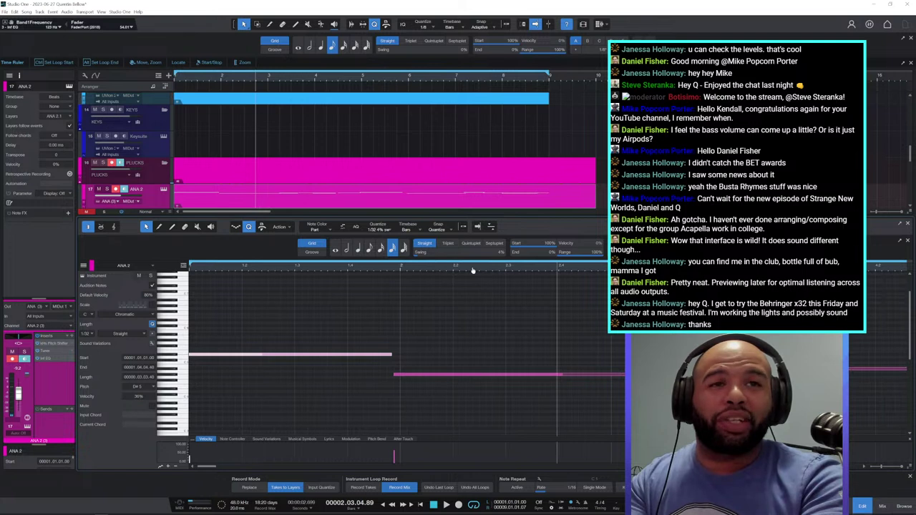
drag(787, 268, 787, 253)
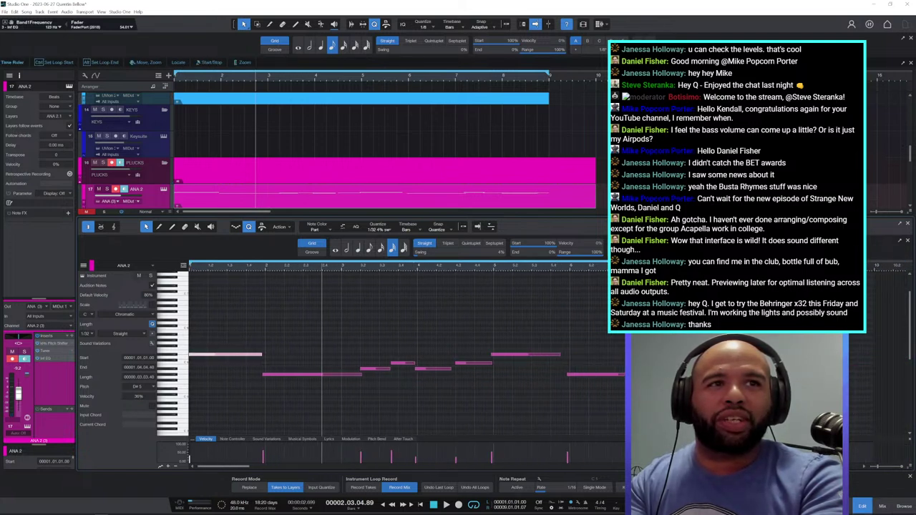
Play the song from the start, balance the ANA 2 pluck level, and set the Piano D track's volume to -7.6 dB.
key(comma)
key(space)
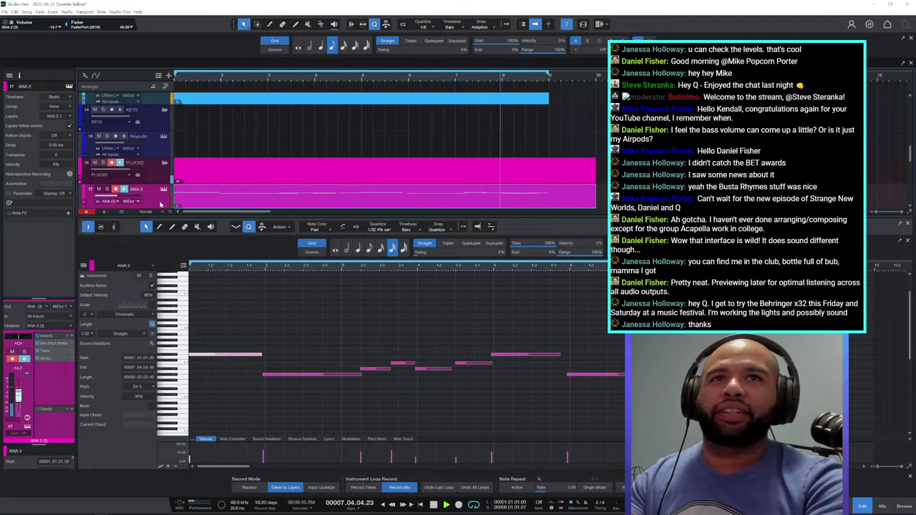
scroll(179, 150, up, 2)
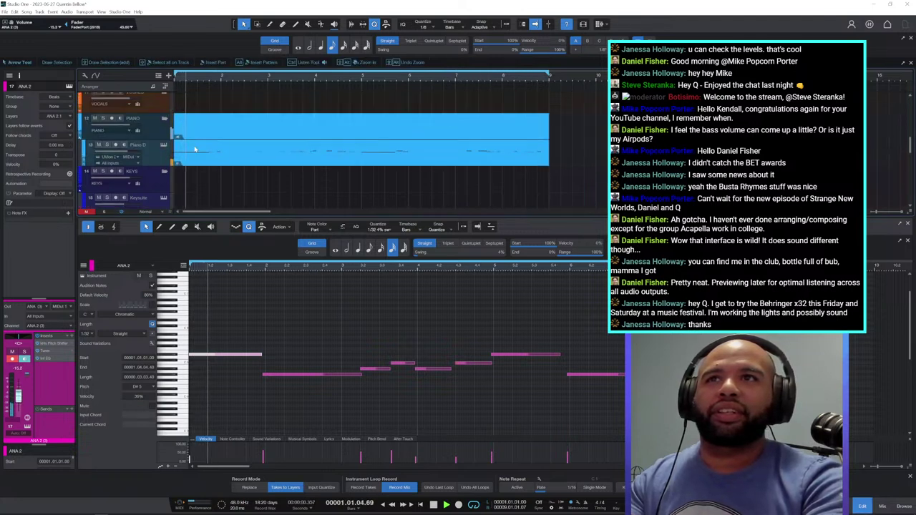
click(165, 156)
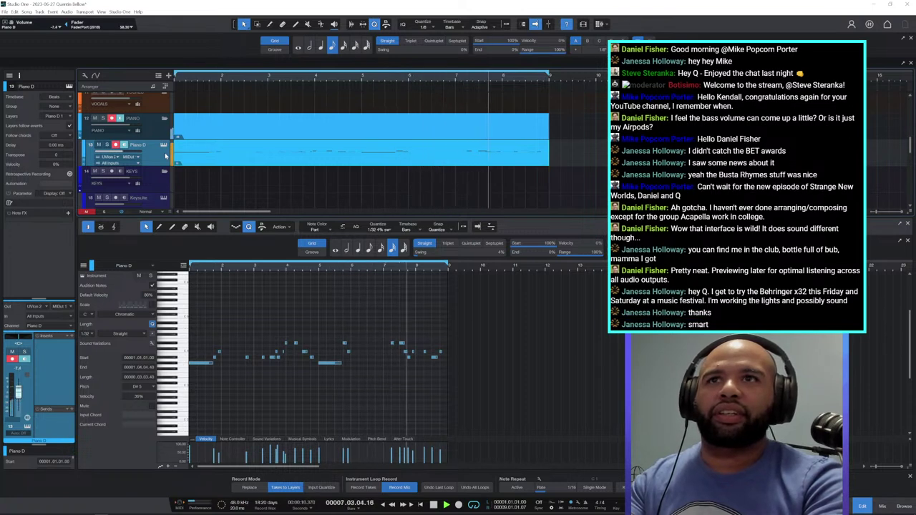
scroll(229, 176, down, 2)
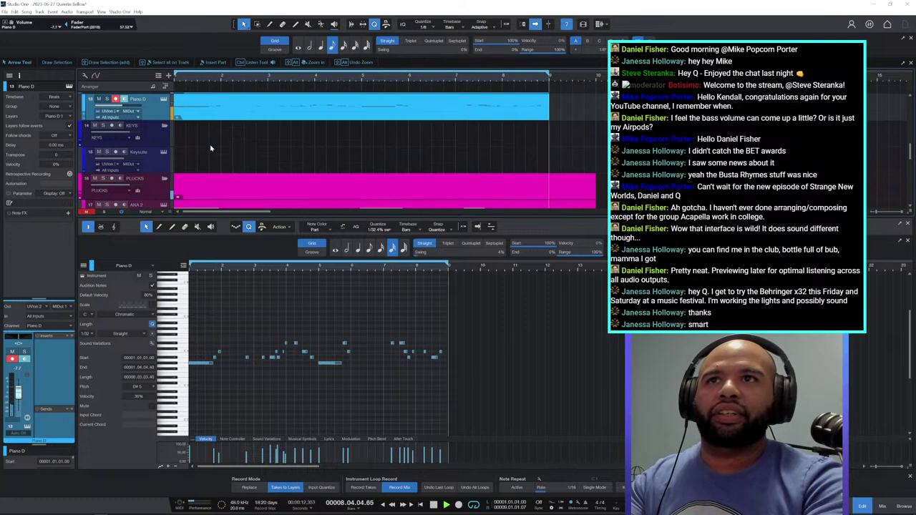
scroll(211, 148, down, 2)
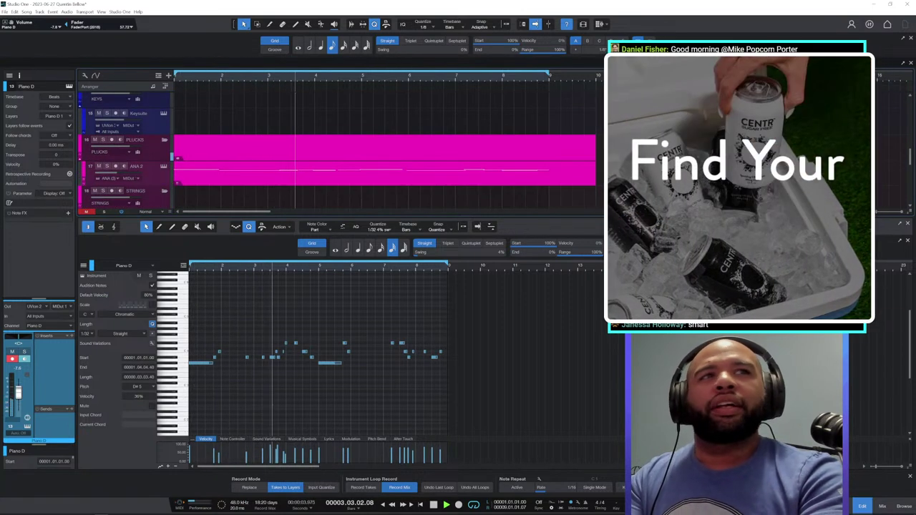
Close the note editor, select the ANA 2 track in the INST G 3 folder, and open its instrument window.
click(908, 223)
scroll(152, 356, up, 5)
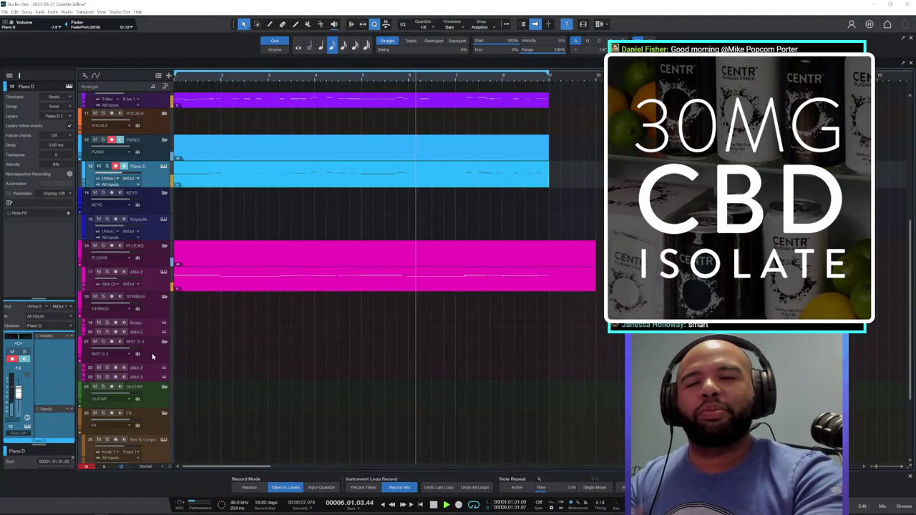
click(150, 334)
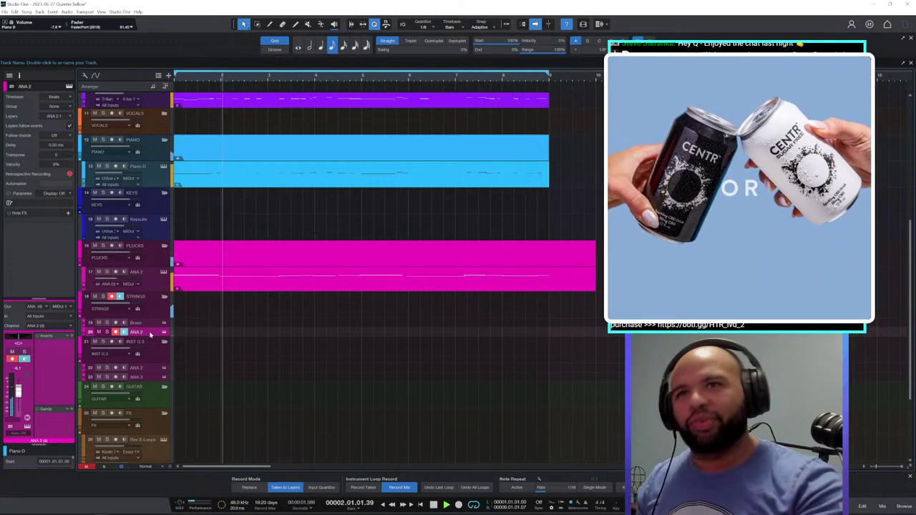
click(145, 370)
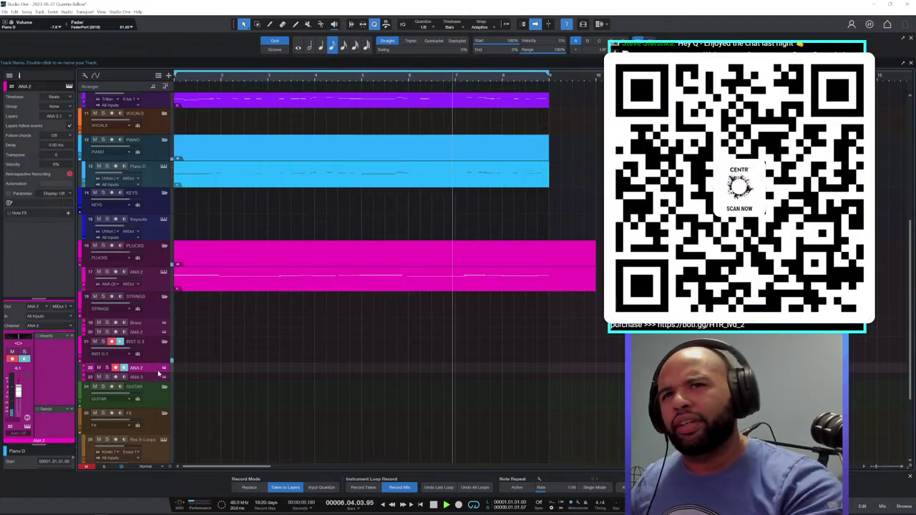
click(164, 369)
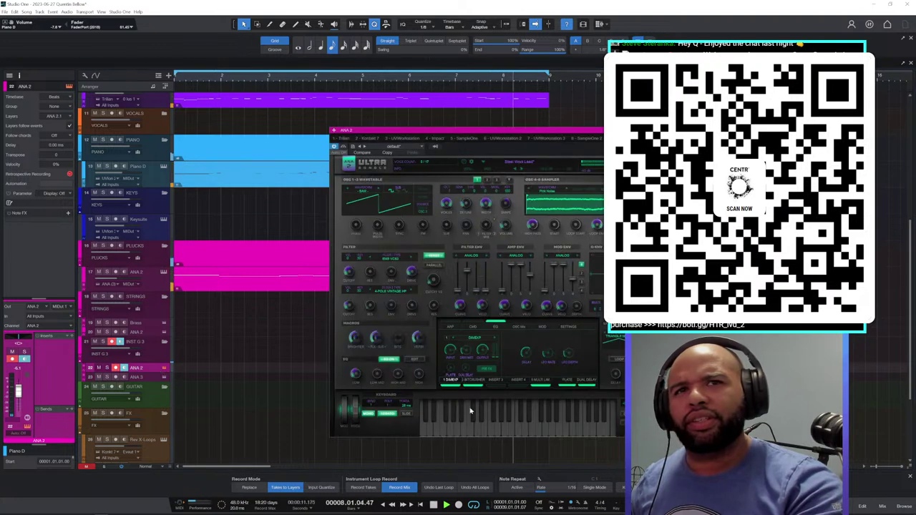
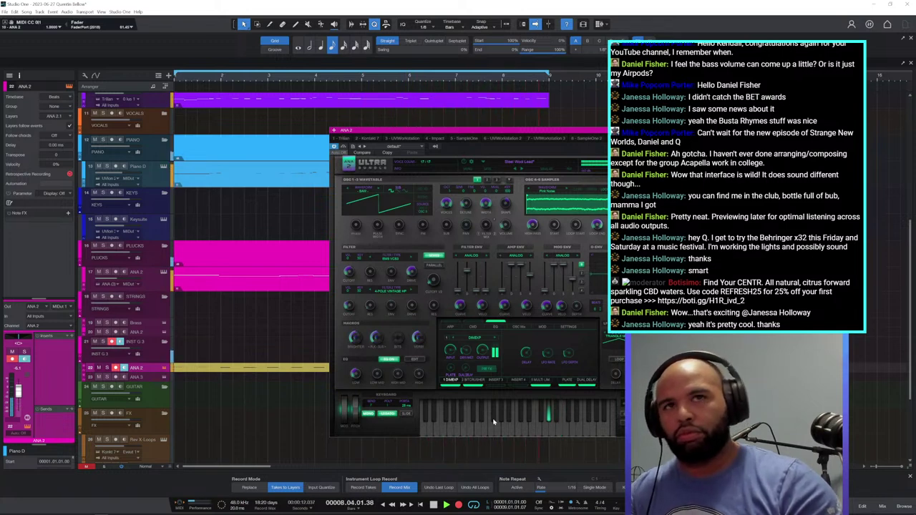
Stop recording, close the instrument window, briefly play back the take, and delete it from the INST G 3 folder's ANA 2 track.
key(space)
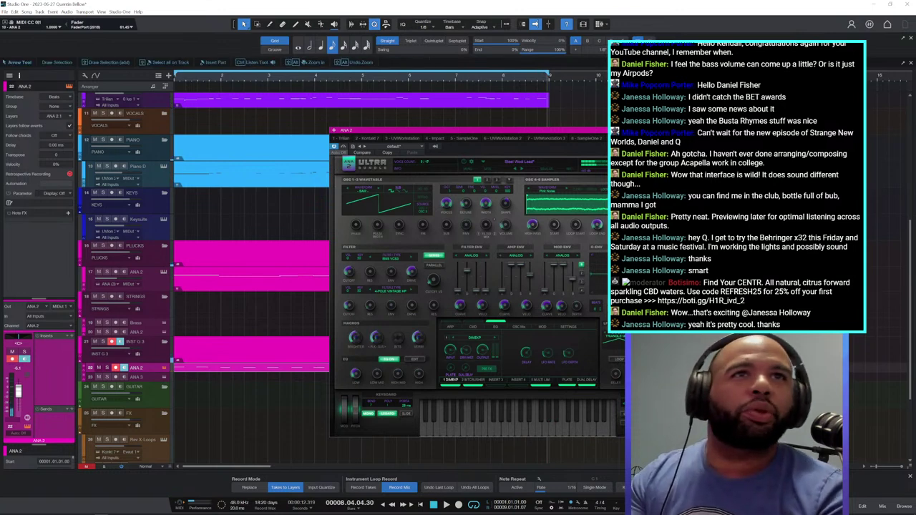
key(Escape)
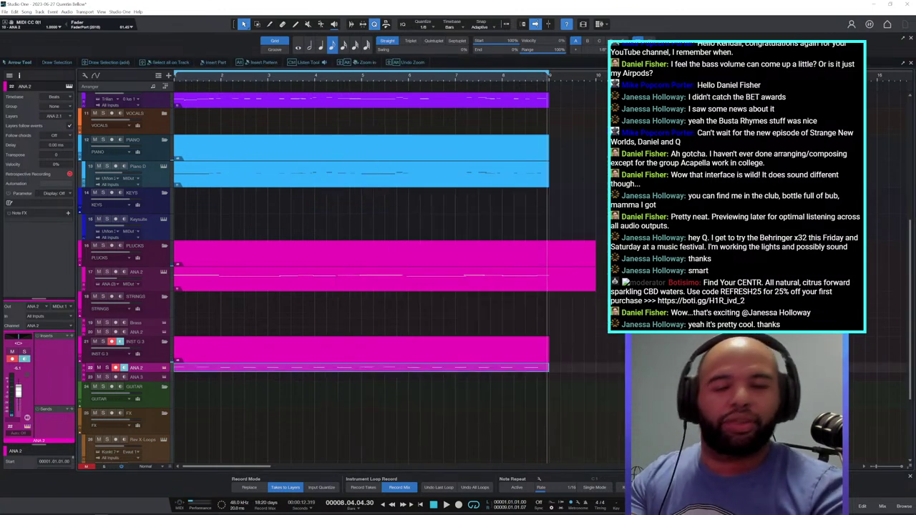
key(space)
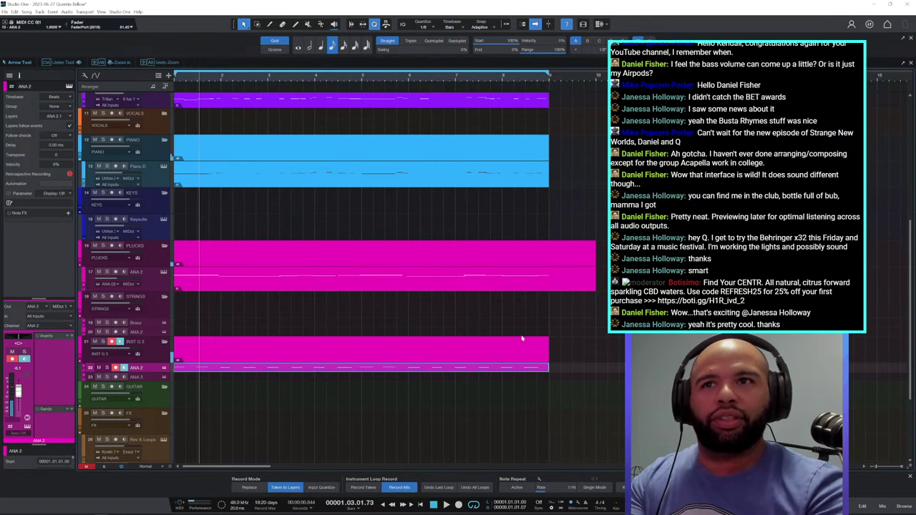
key(Delete)
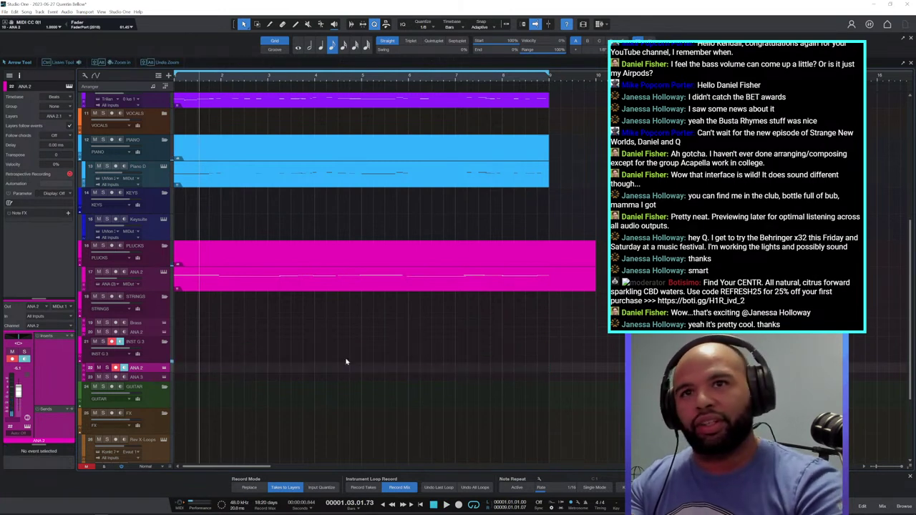
Play the loop and record a new take on the INST G 3 folder's ANA 2 track across bars 1 to 8.
key(space)
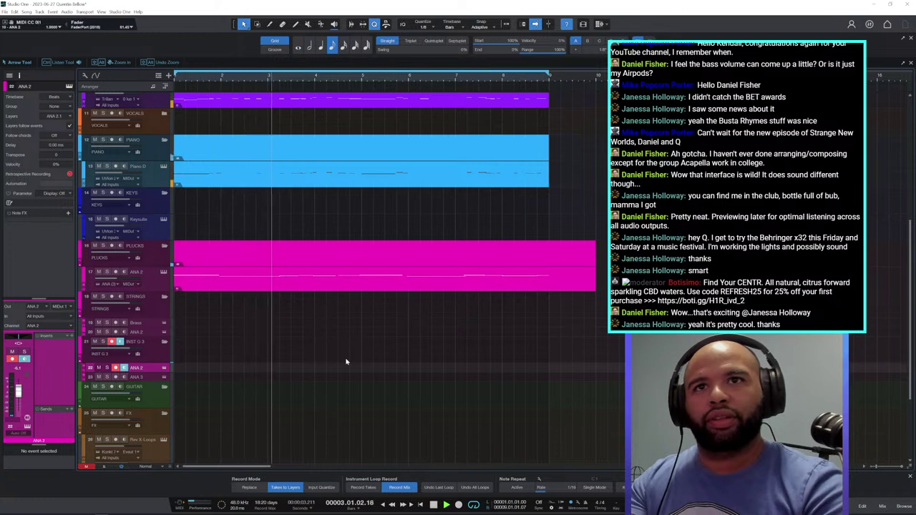
key(space)
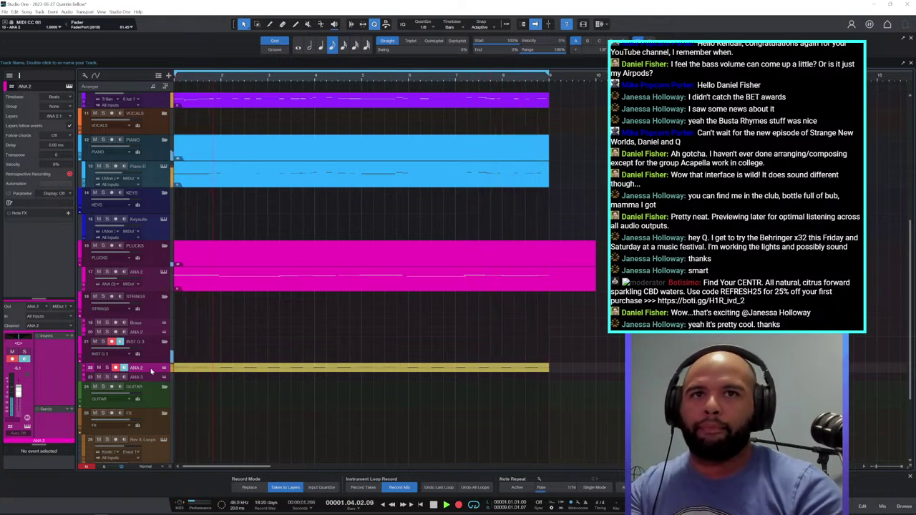
key(KP_Multiply)
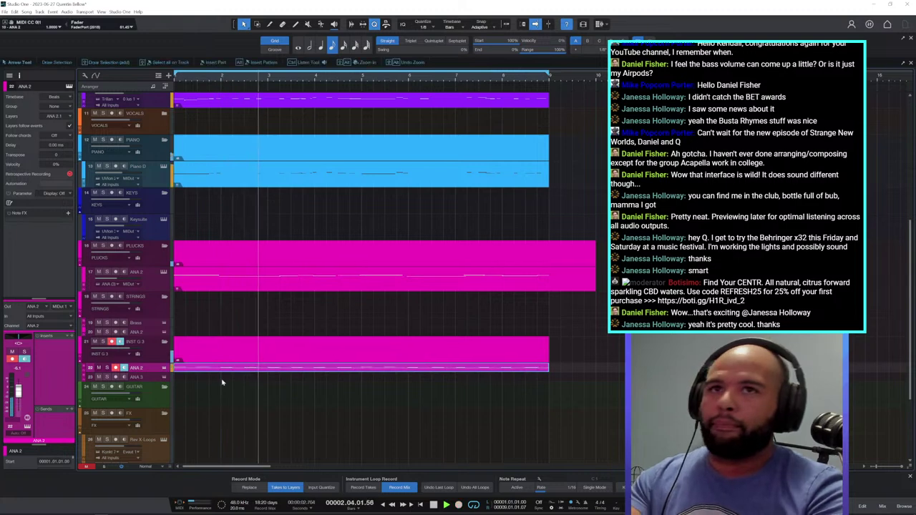
Quantize all notes of the newly recorded INST G 3 ANA 2 part to a 1/8 grid and close the note editor.
double_click(357, 370)
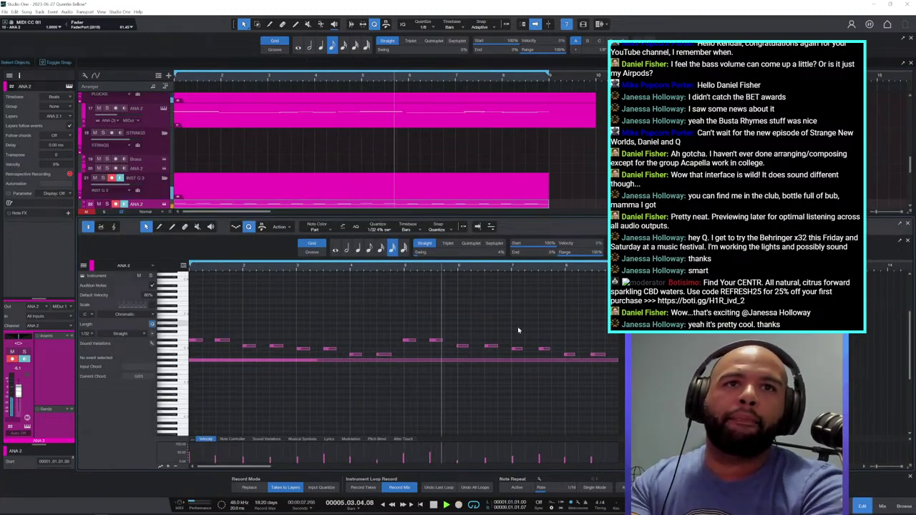
key(ctrl+a)
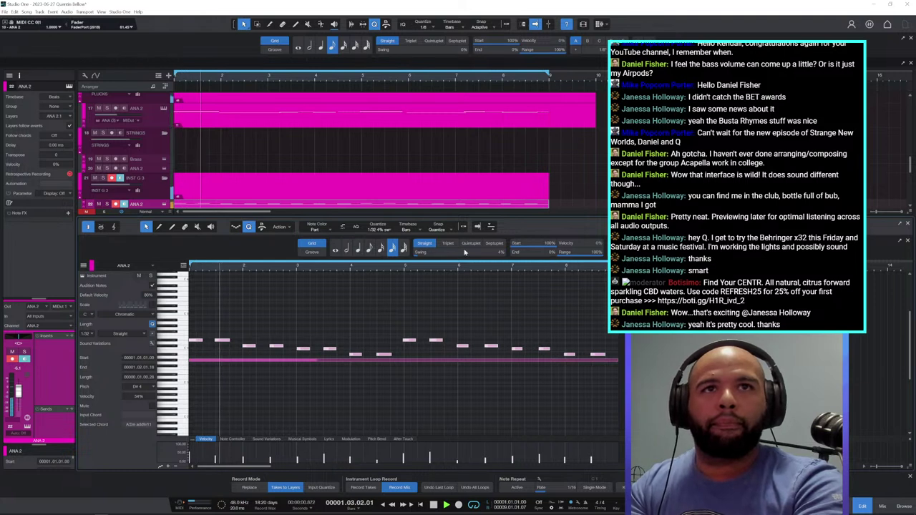
click(370, 249)
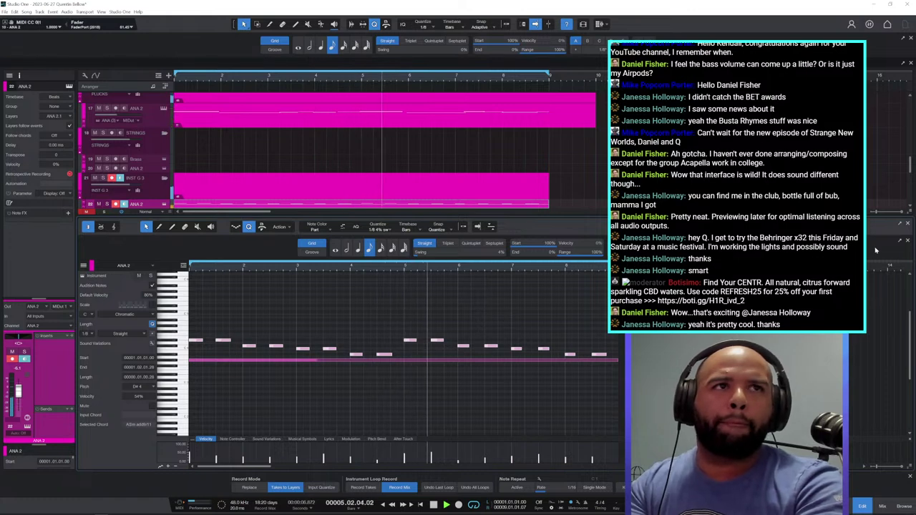
key(F2)
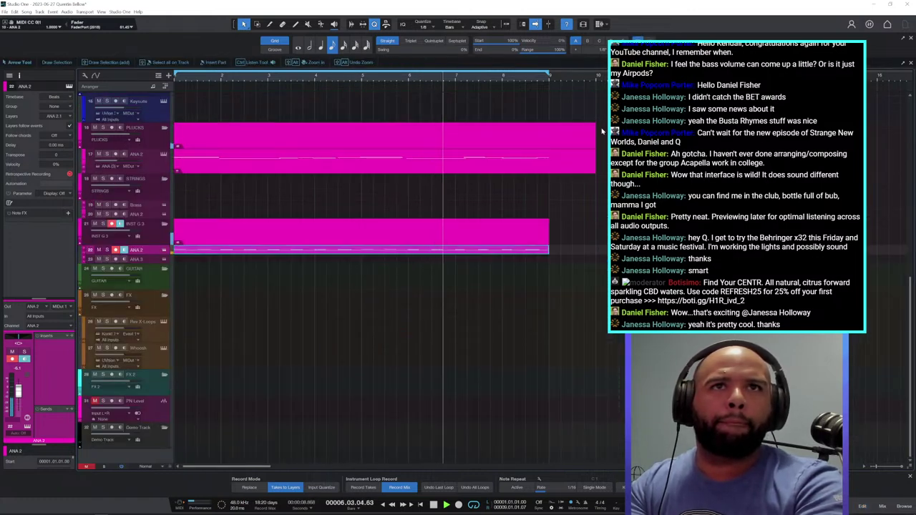
Split the PLUCKS folder's ANA 2 part exactly at bar 9 with snapping enabled and delete the excess piece.
key(3)
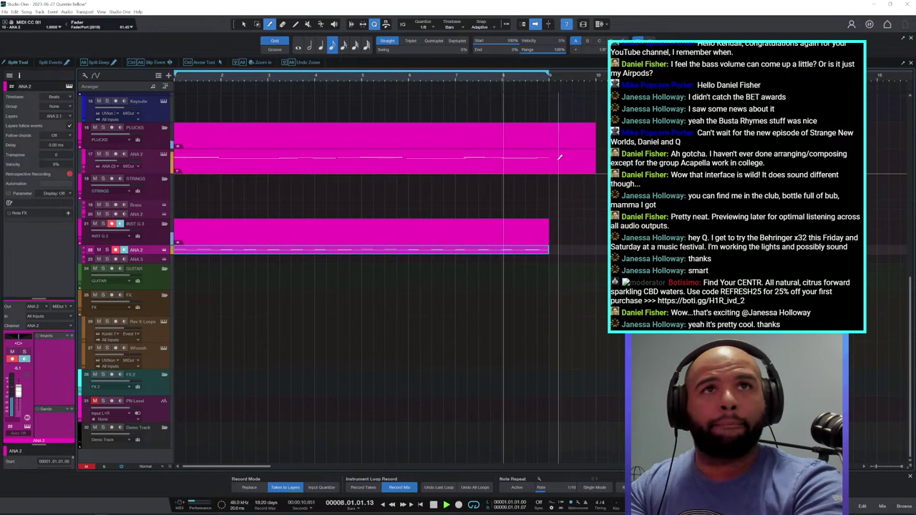
click(552, 154)
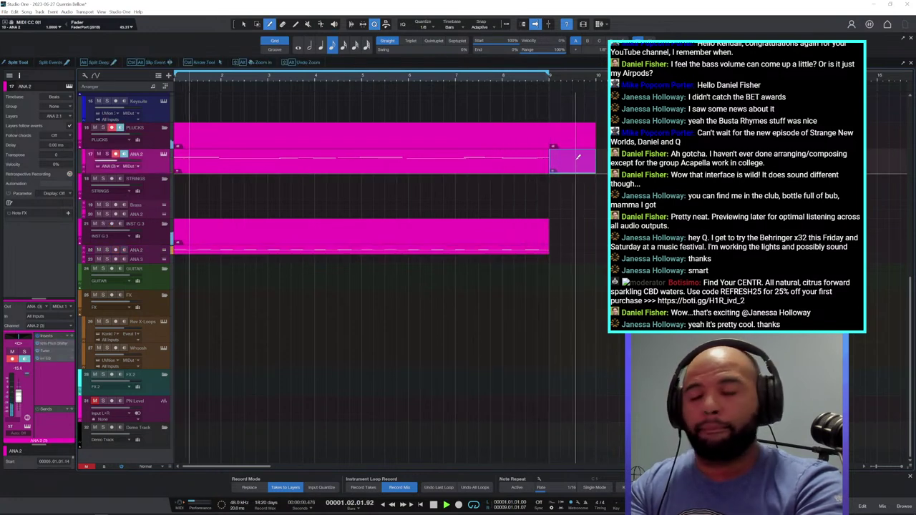
key(ctrl+z)
click(558, 157)
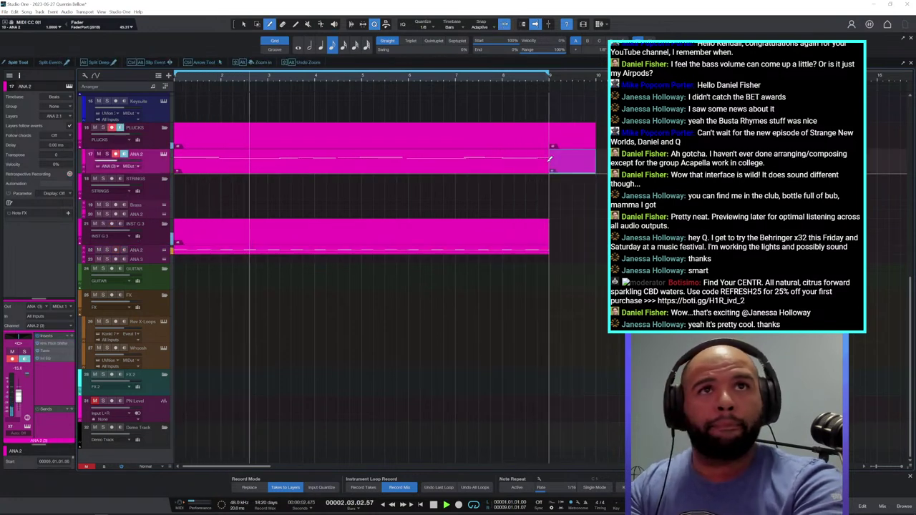
key(1)
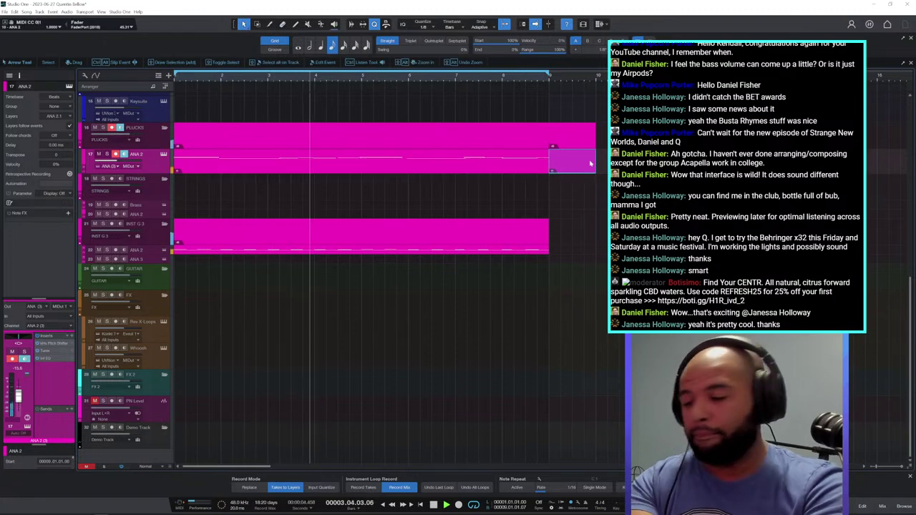
key(Delete)
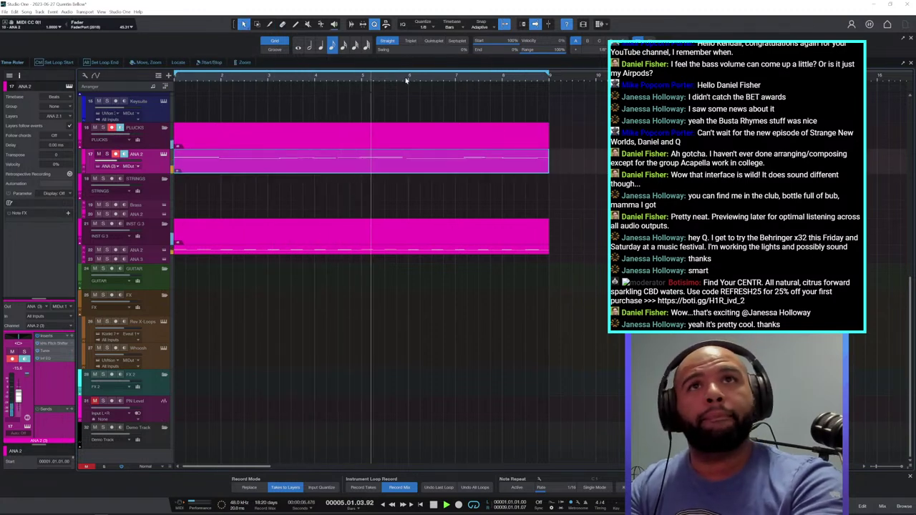
Balance the PLUCKS ANA 2 track at -13.2 dB and the INST G 3 ANA 2 track at -15.5 dB, and select ANA 3.
drag(407, 79, 421, 62)
scroll(230, 150, up, 2)
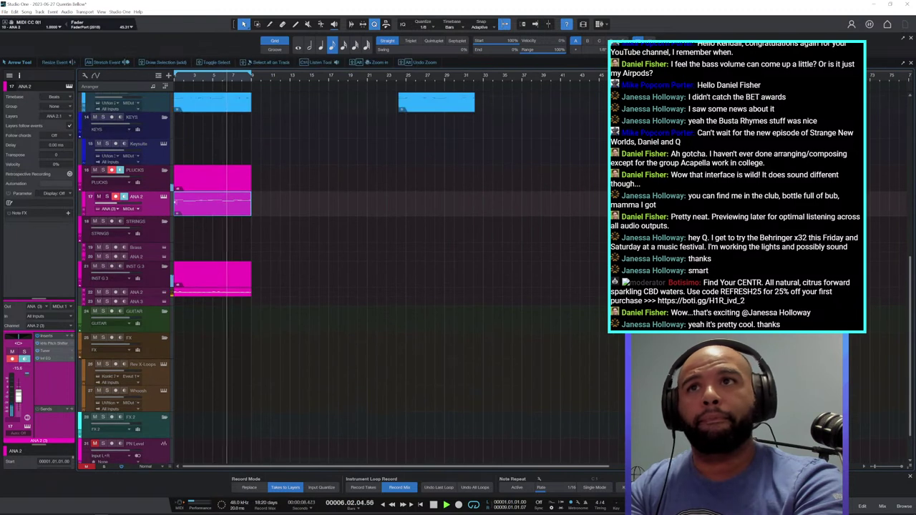
click(156, 293)
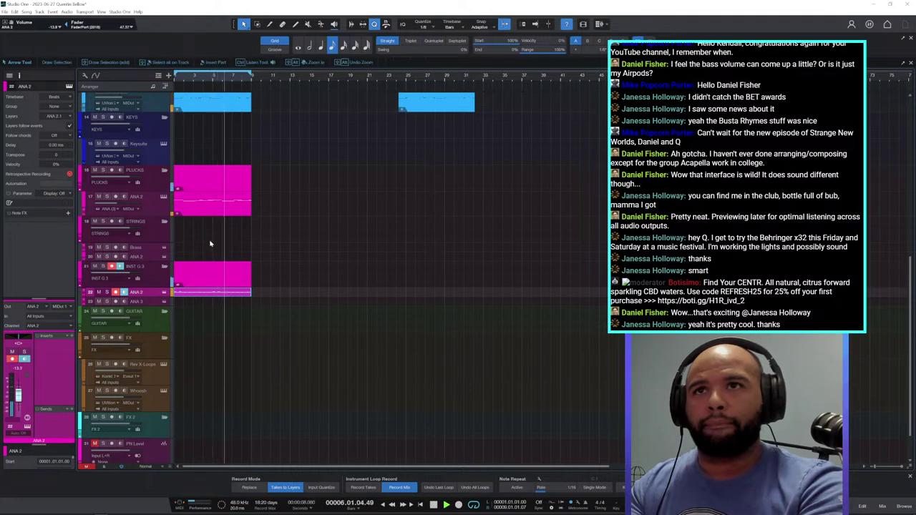
click(159, 211)
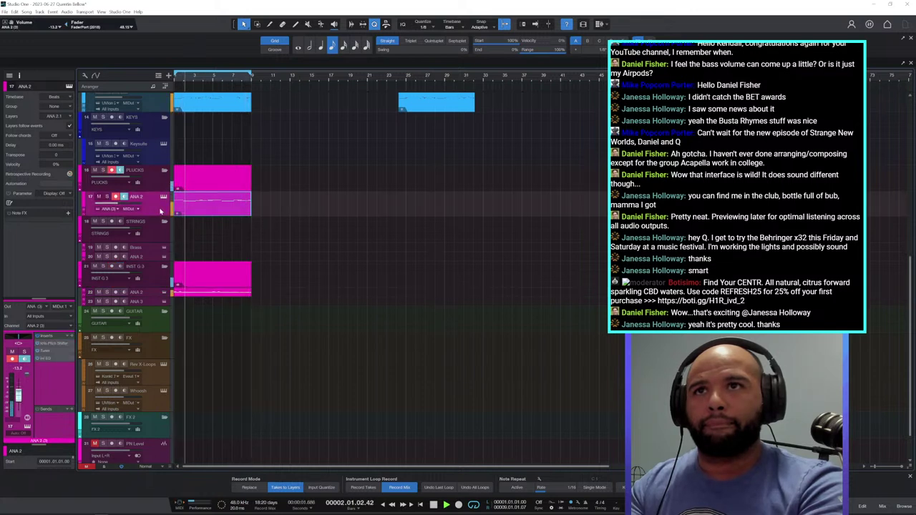
click(159, 295)
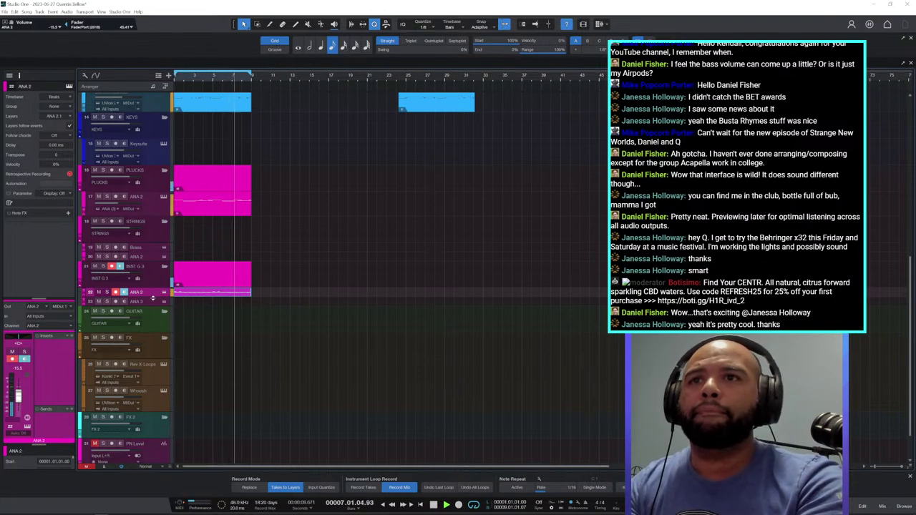
click(157, 302)
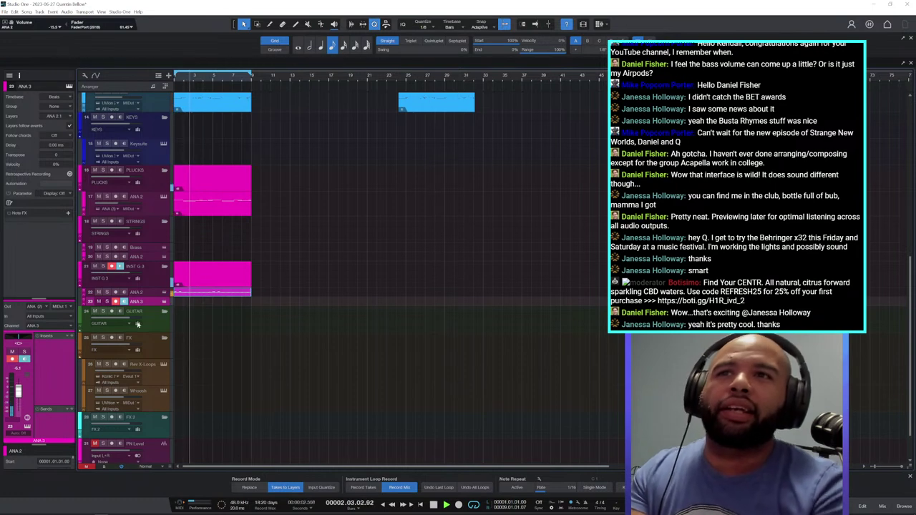
Open the ANA 3 instrument of the INST G 3 folder and turn off its arpeggiator.
click(164, 302)
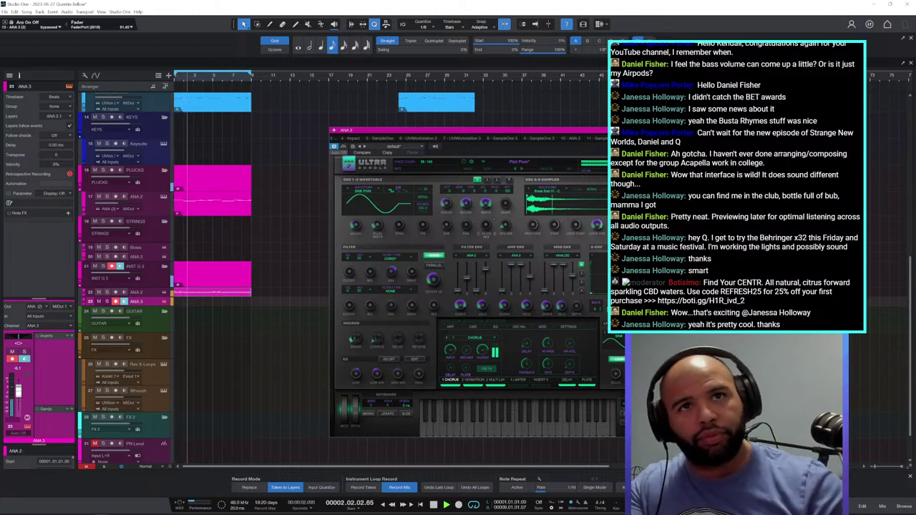
click(456, 329)
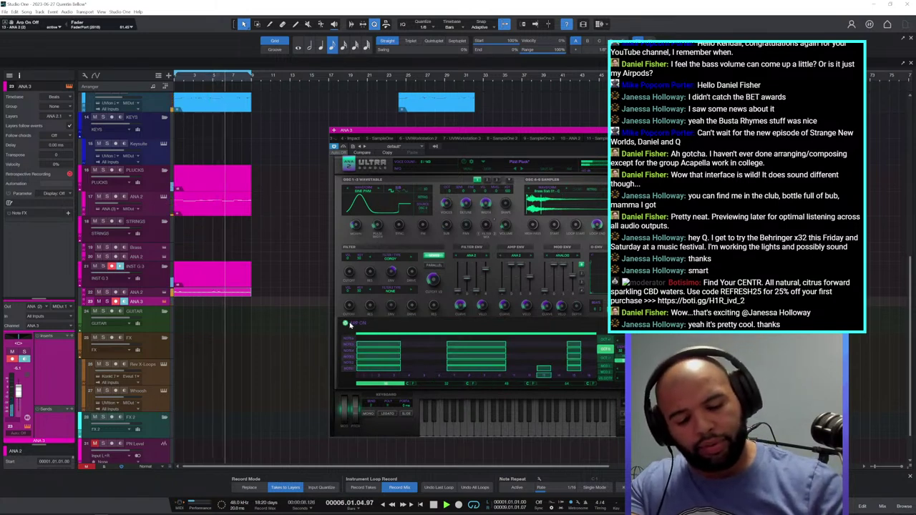
click(363, 324)
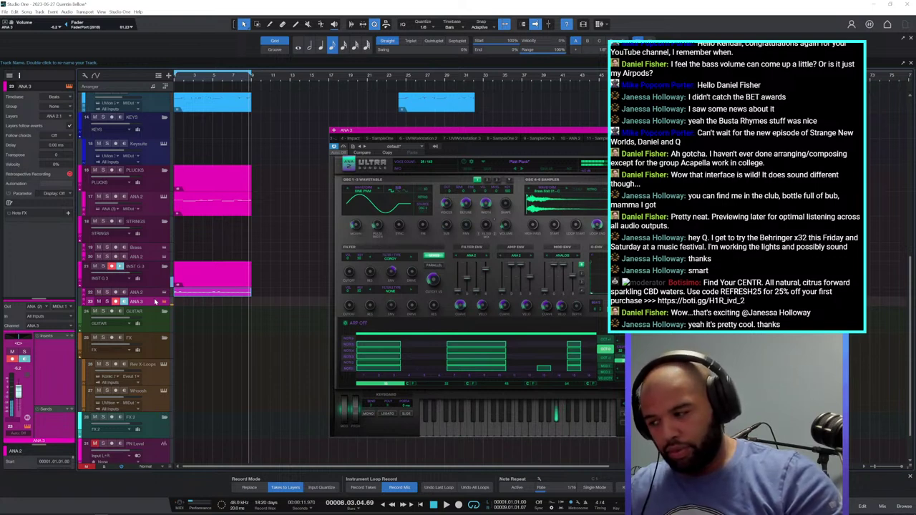
Record a take on the ANA 3 track, delete it and record a replacement across bars 1 to 8.
key(space)
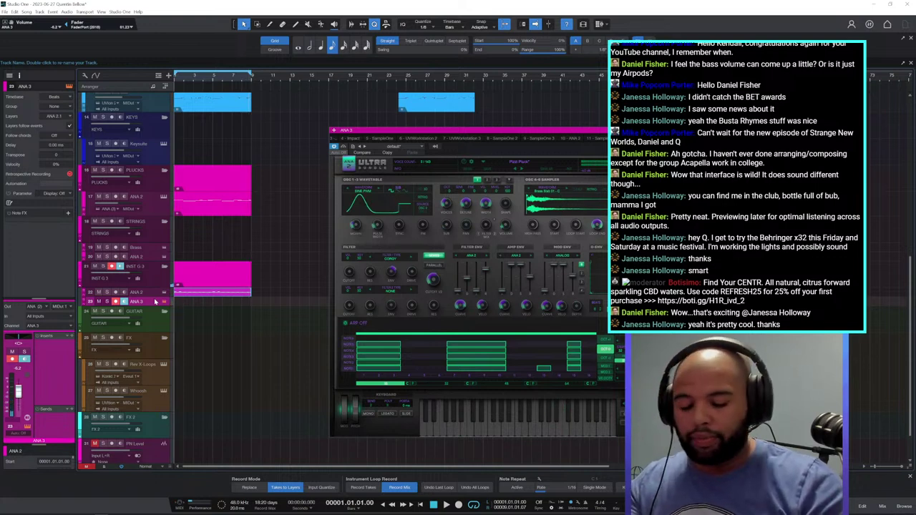
key(space)
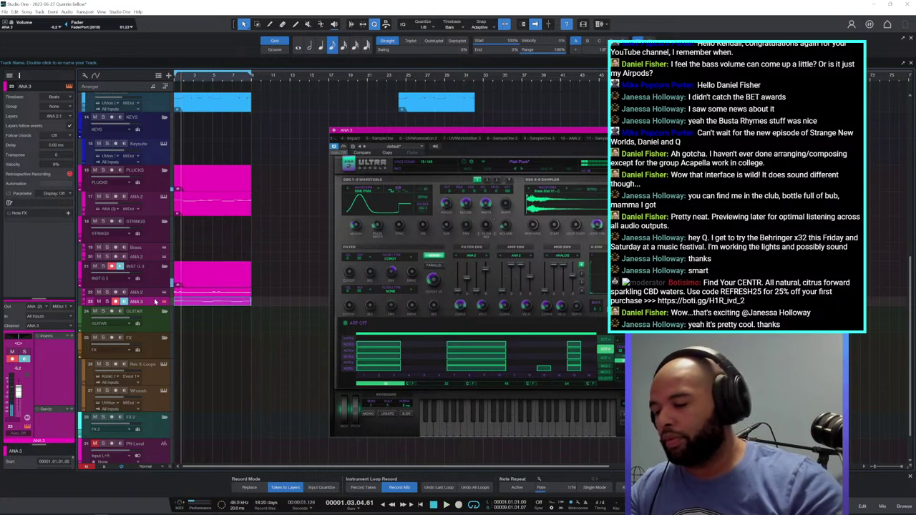
key(Delete)
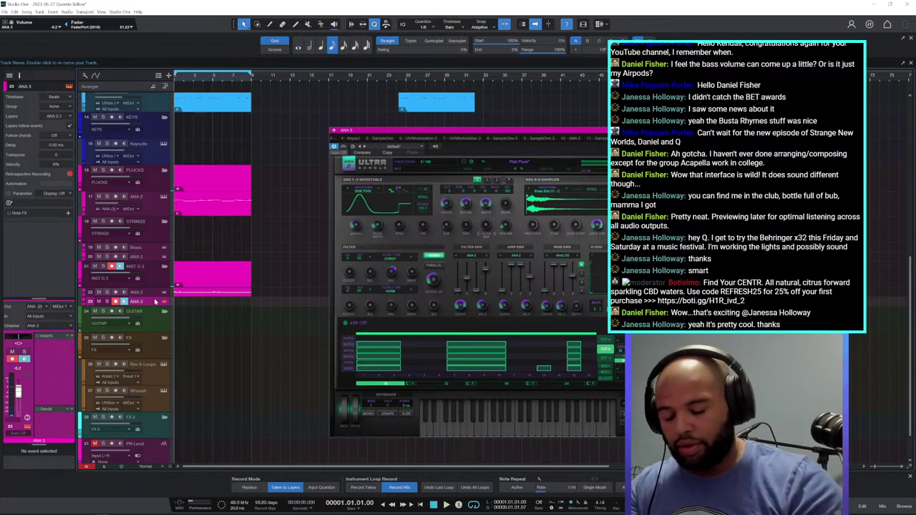
key(space)
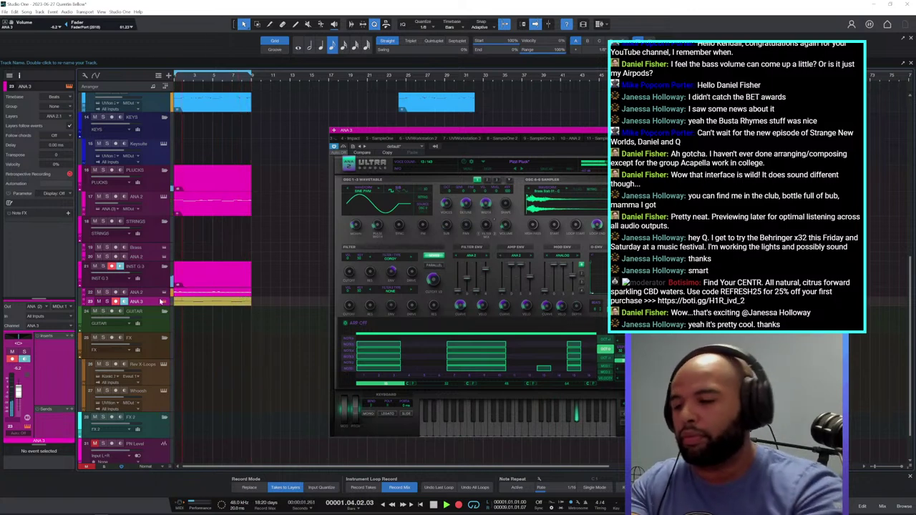
Open the recorded ANA 3 part for note editing, transpose all its notes up two semitones and quantize them to a 1/4 grid.
double_click(230, 304)
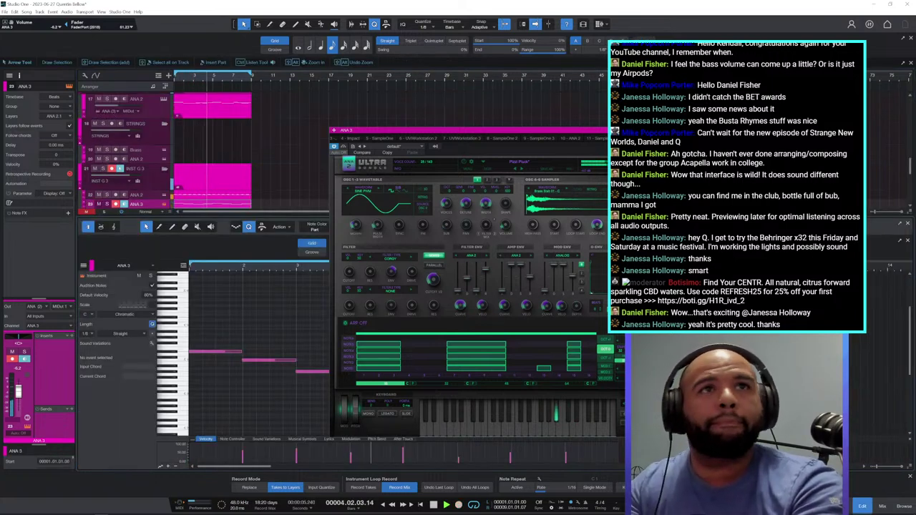
click(777, 131)
drag(680, 278, 97, 455)
key(Up)
key(Up)
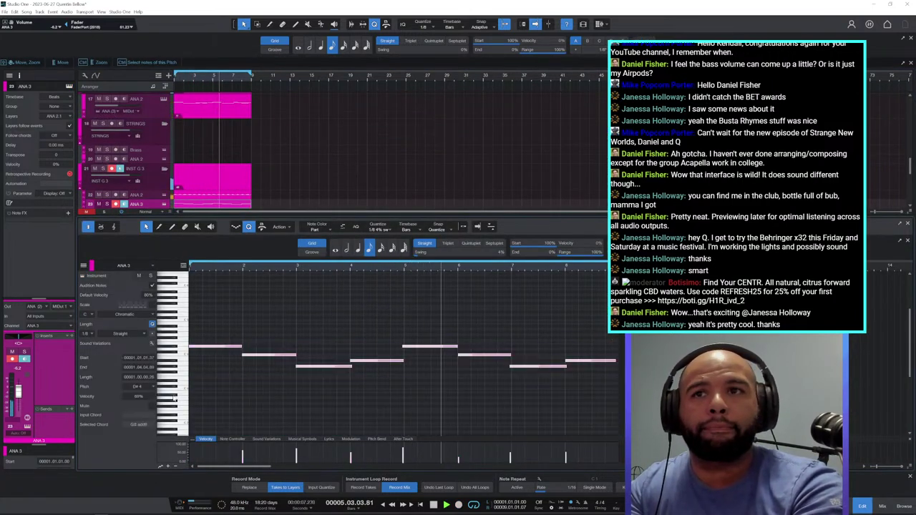
click(358, 248)
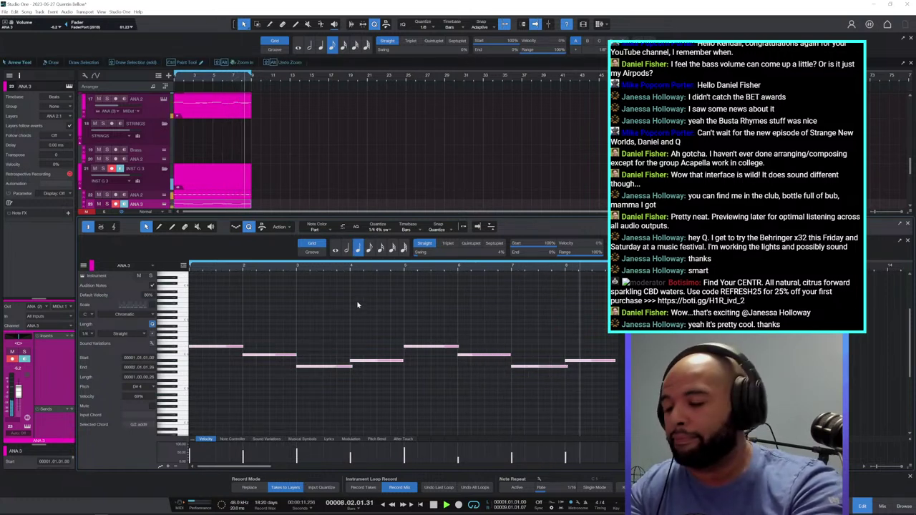
key(ctrl+alt+x)
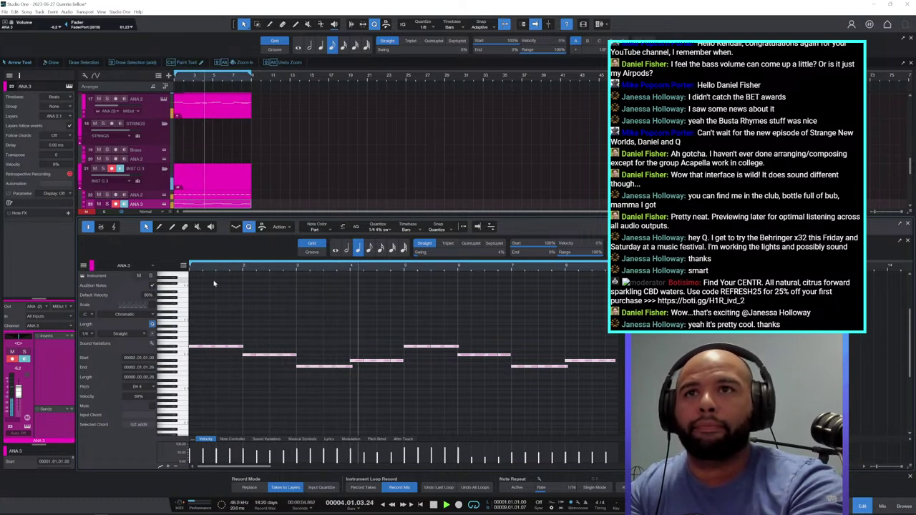
click(209, 347)
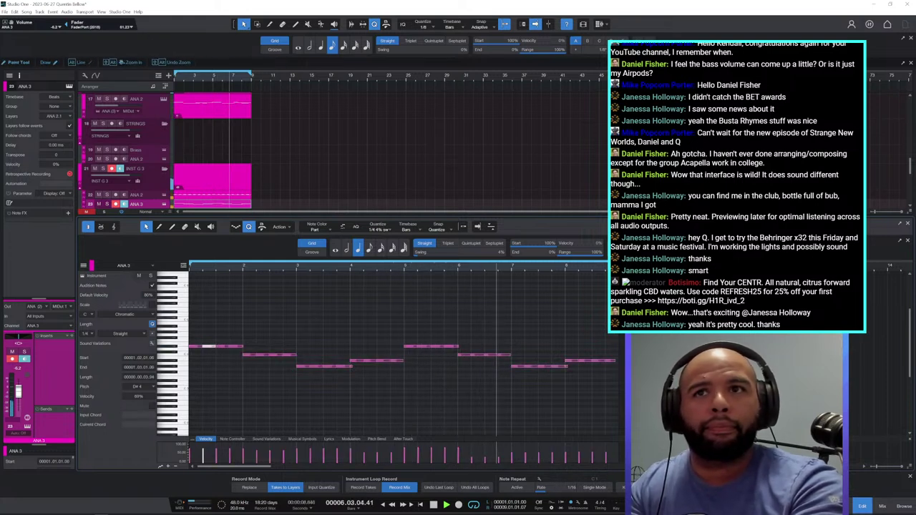
key(ctrl+z)
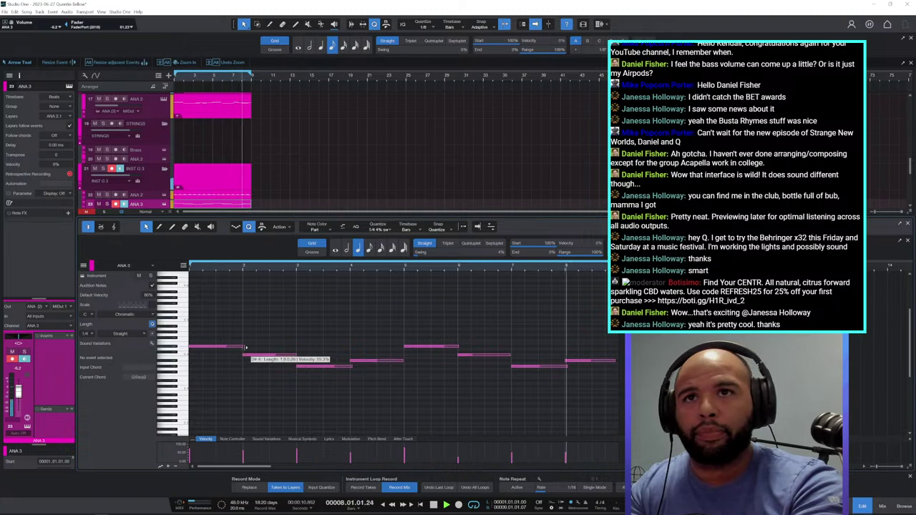
Resize all ANA 3 notes to end exactly on the bar lines with snapping enabled, and split them into quarter notes.
click(244, 348)
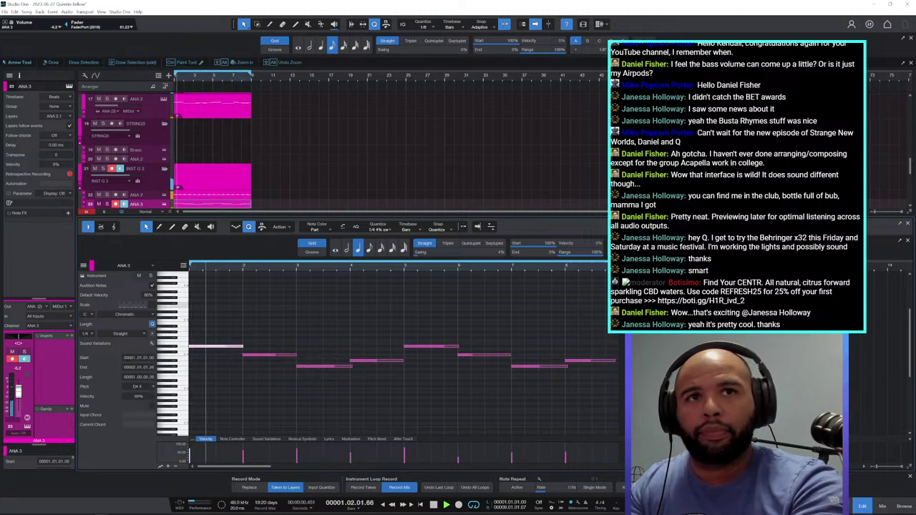
drag(632, 310, 186, 437)
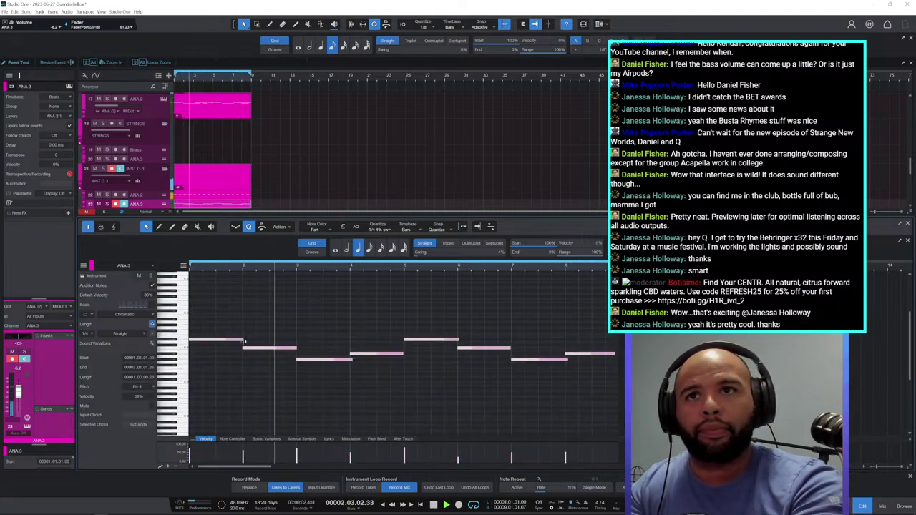
drag(244, 343, 243, 340)
key(n)
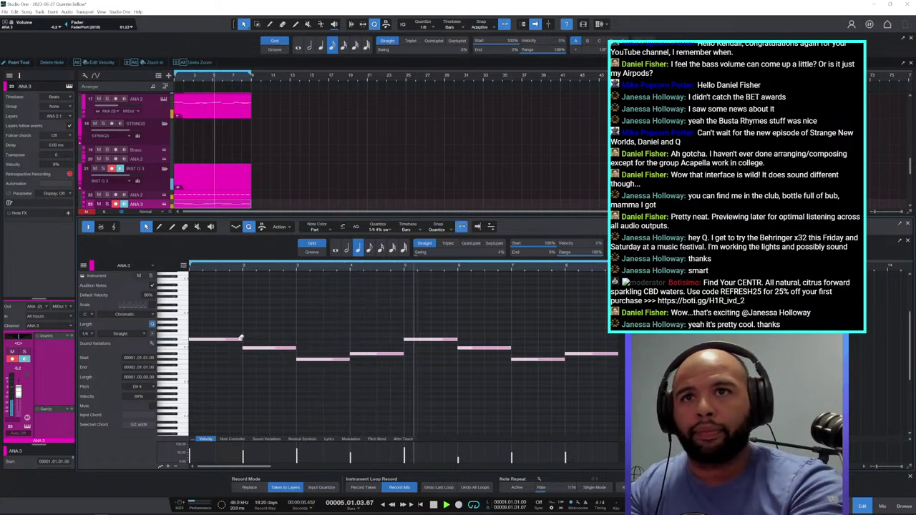
key(ctrl+alt+x)
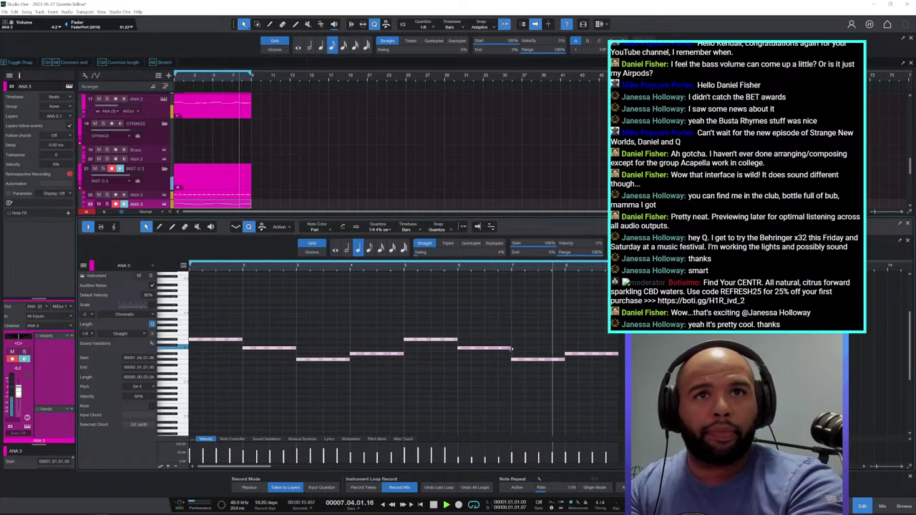
Shorten all the split quarter notes together to leave gaps between them.
drag(513, 348, 506, 347)
key(space)
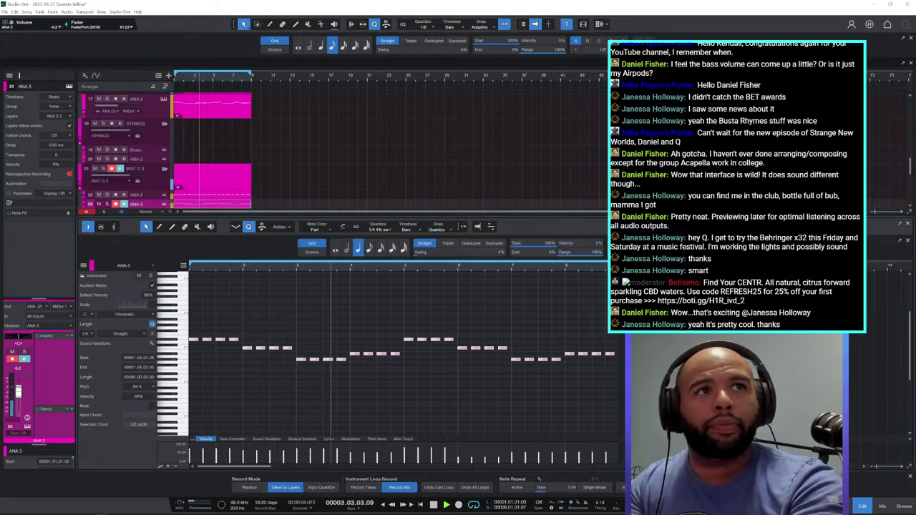
Transpose all ANA 3 notes down one octave and extend them so each meets the following note.
drag(637, 313, 184, 454)
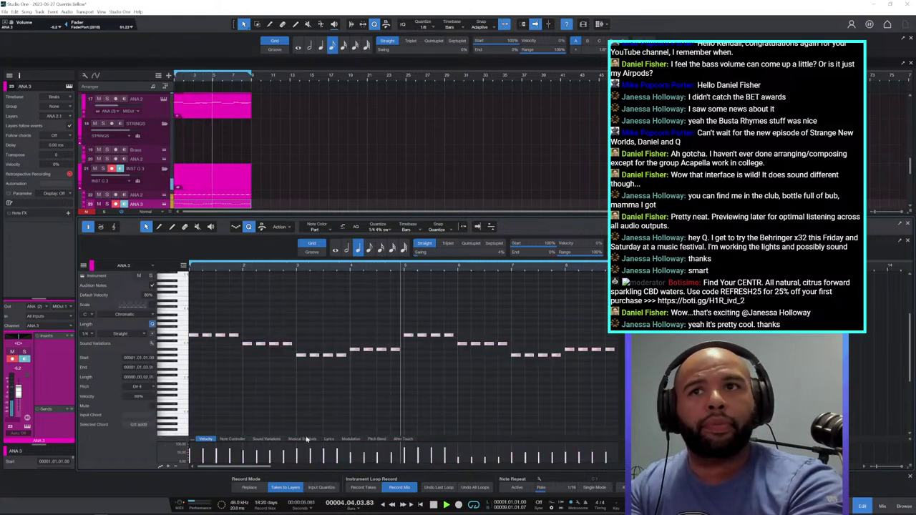
key(shift+Down)
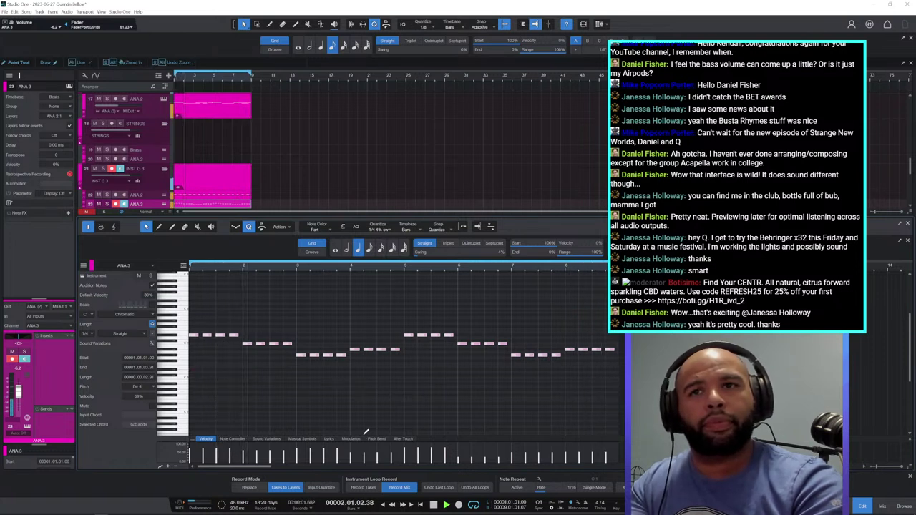
key(shift+l)
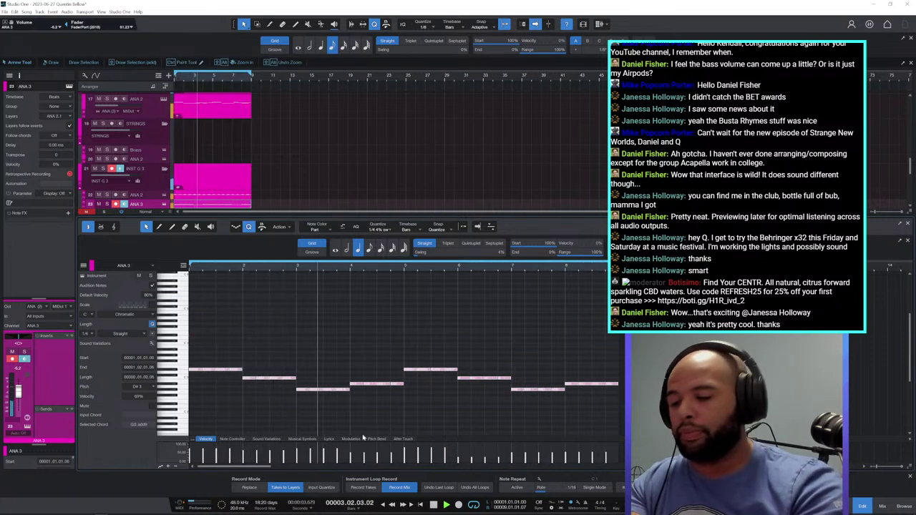
Select all the ANA 3 quarter notes and split them into eighth notes on a 1/8 grid.
key(g)
key(ctrl+z)
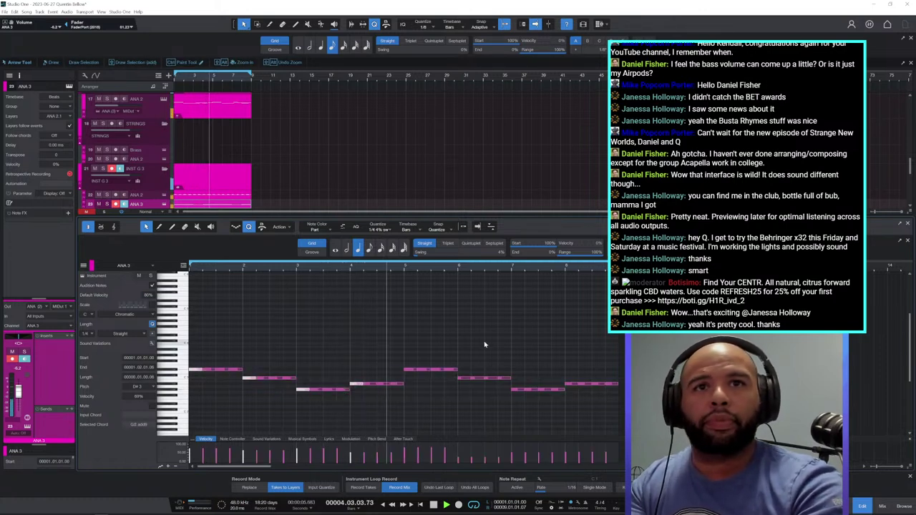
drag(867, 326, 205, 425)
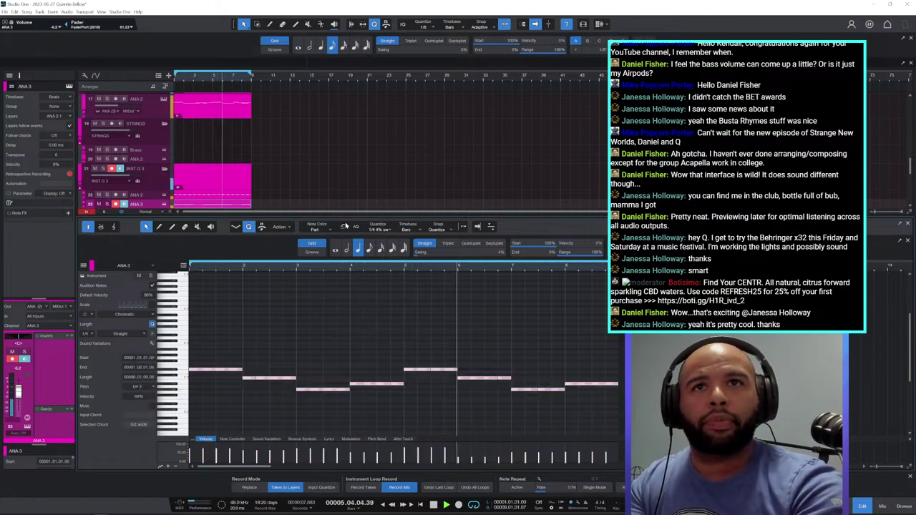
click(370, 248)
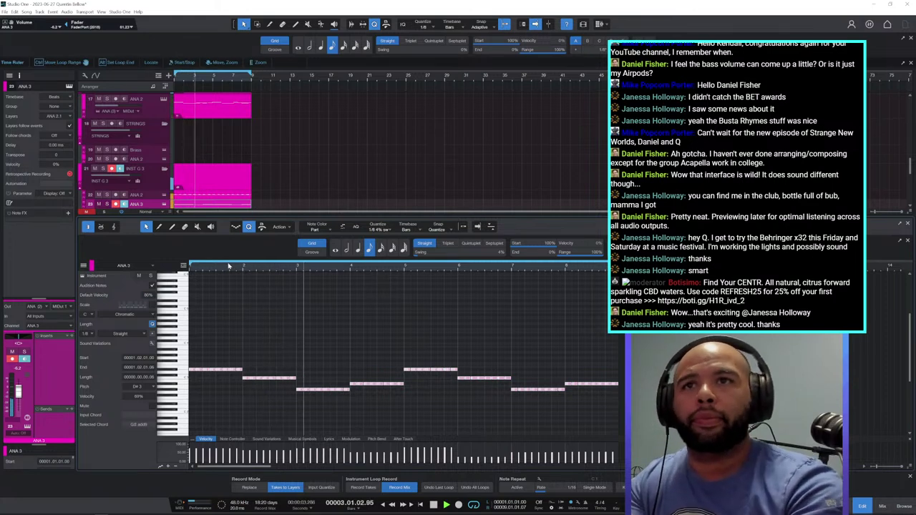
click(240, 324)
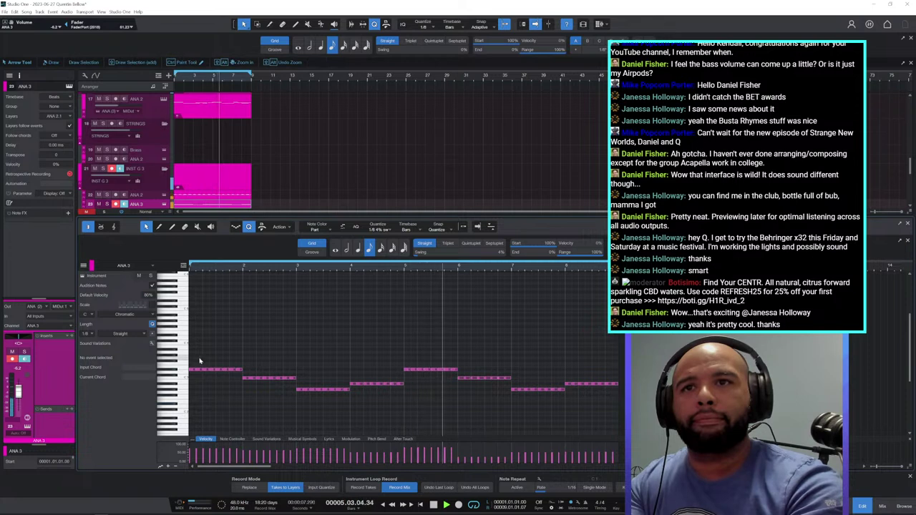
Draw rising and falling velocity ramps over the ANA 3 eighth notes across the eight bars with the Paint tool.
drag(192, 361, 237, 385)
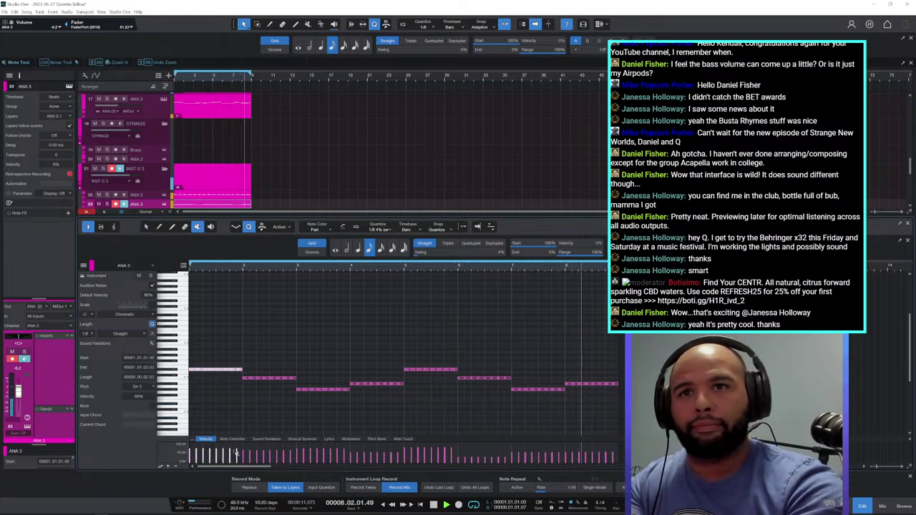
key(5)
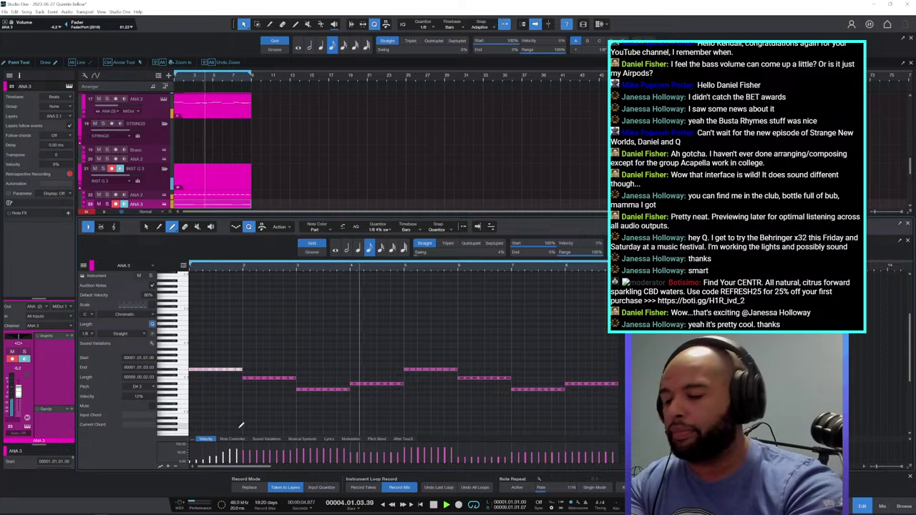
key(1)
click(248, 457)
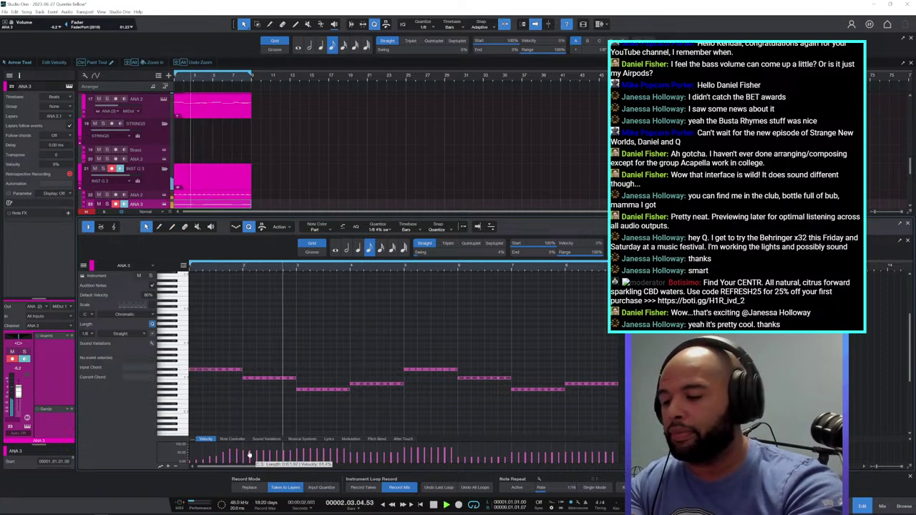
key(2)
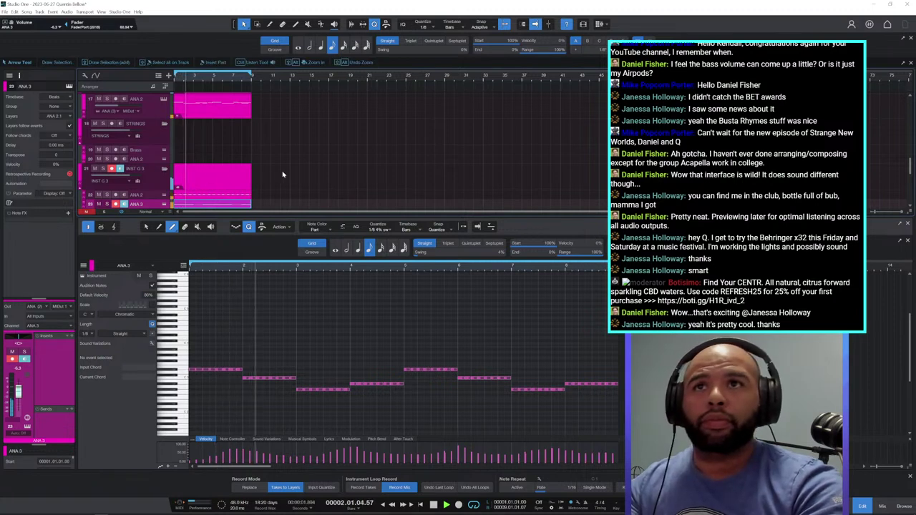
Balance the INST G 3 tracks, setting ANA 2 to about -18.6 dB and ANA 3 to about -7.7 dB.
scroll(283, 174, down, 1)
click(150, 169)
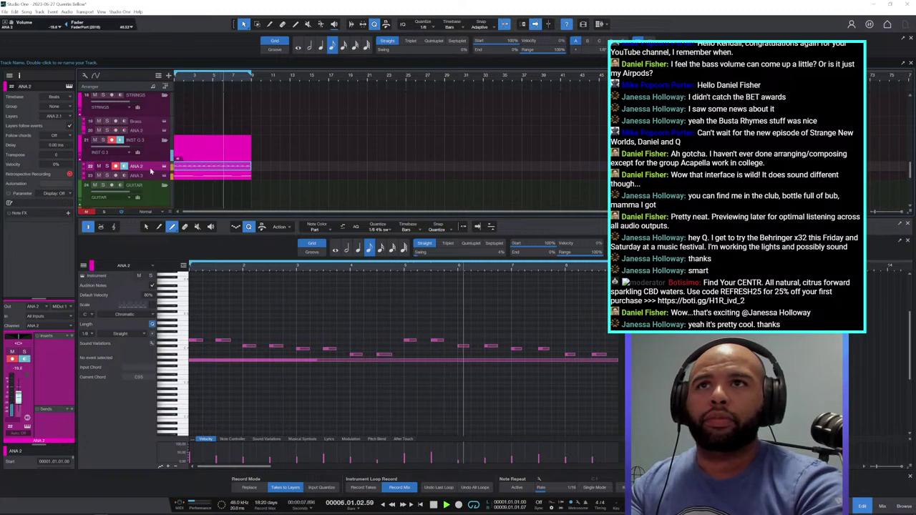
click(150, 176)
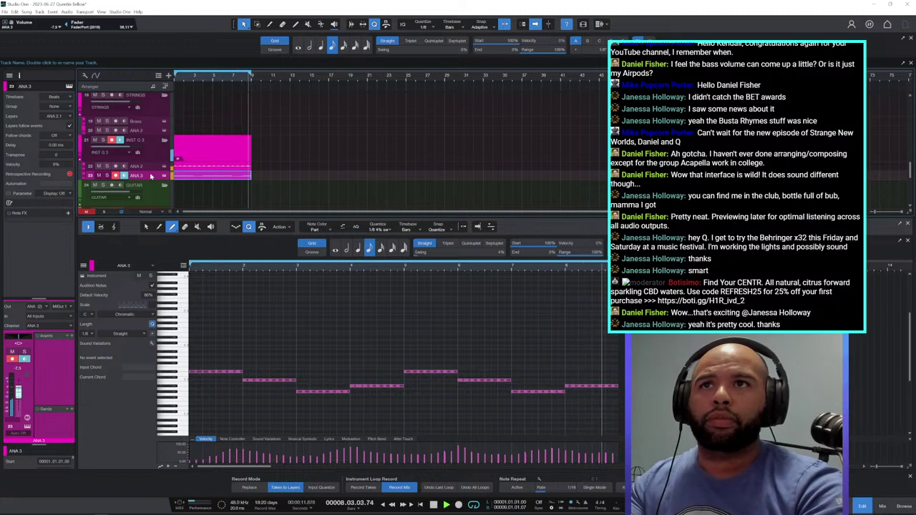
scroll(197, 164, up, 3)
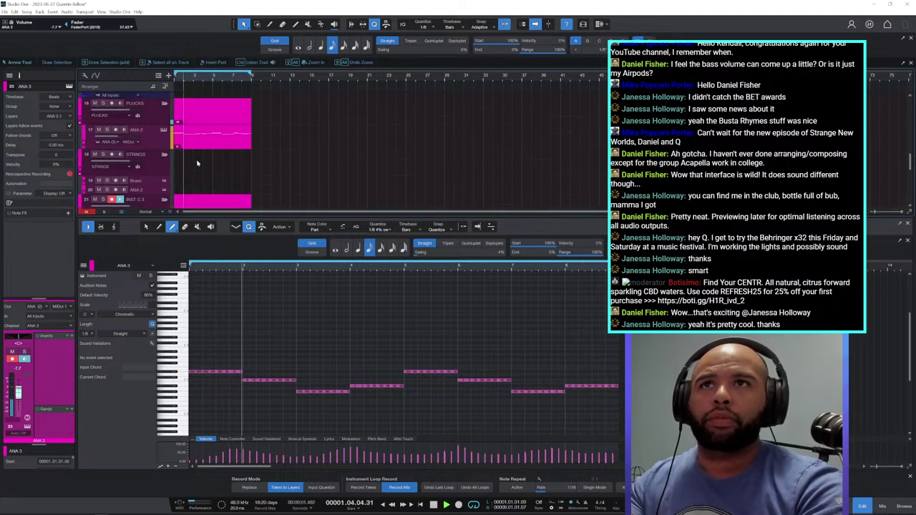
Select the Piano D track in the arrangement and hide the note editor.
click(157, 143)
scroll(230, 148, up, 6)
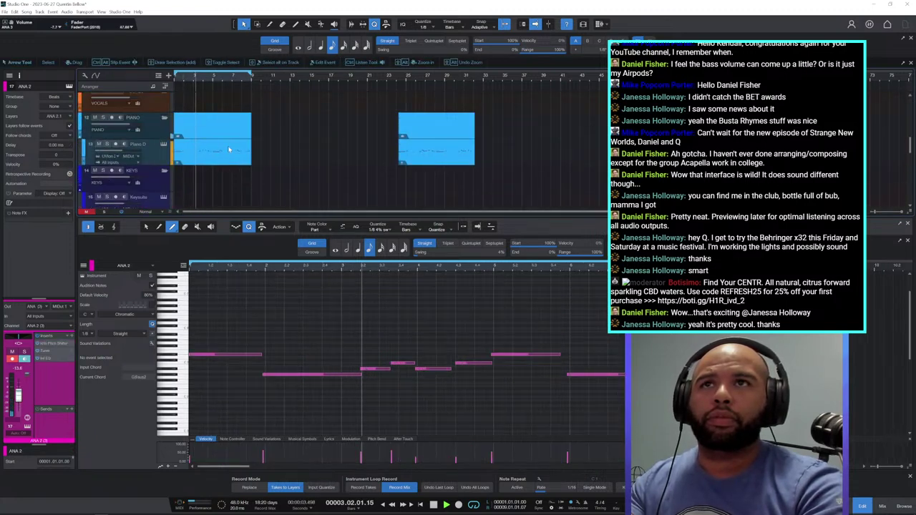
scroll(229, 149, up, 1)
click(161, 181)
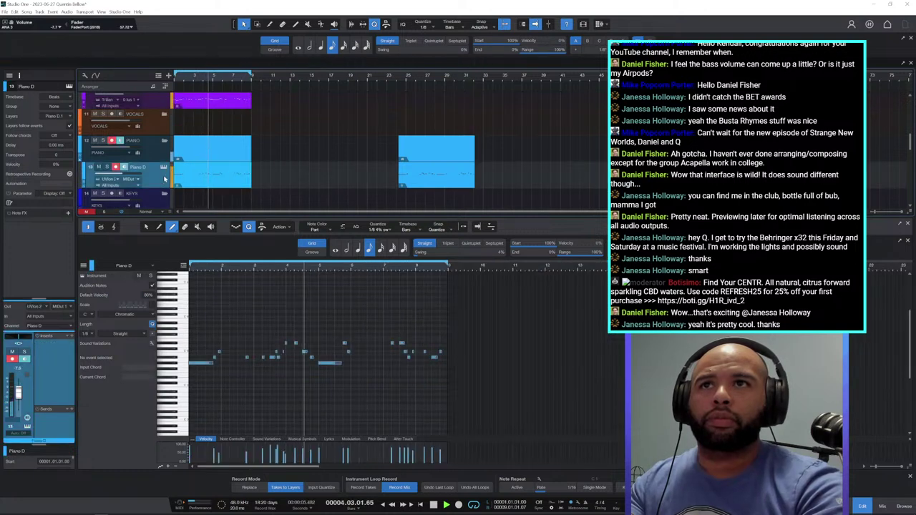
scroll(308, 165, down, 2)
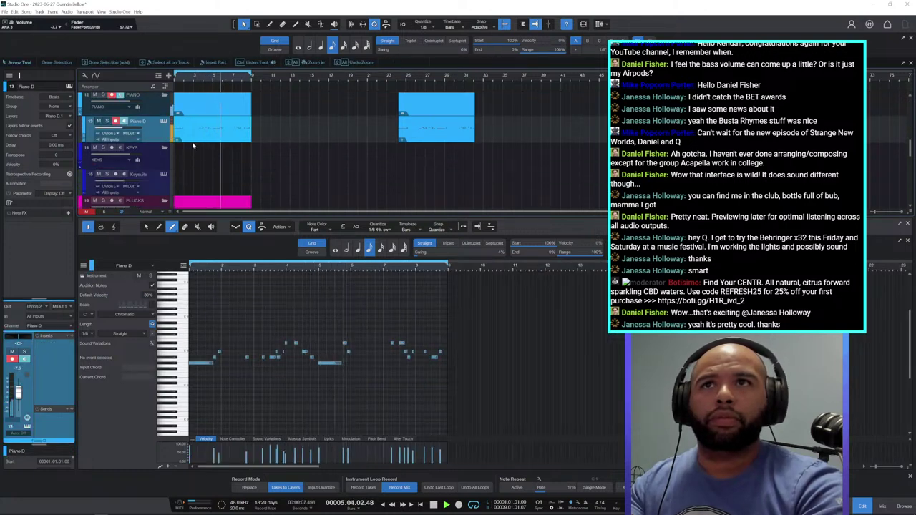
key(F2)
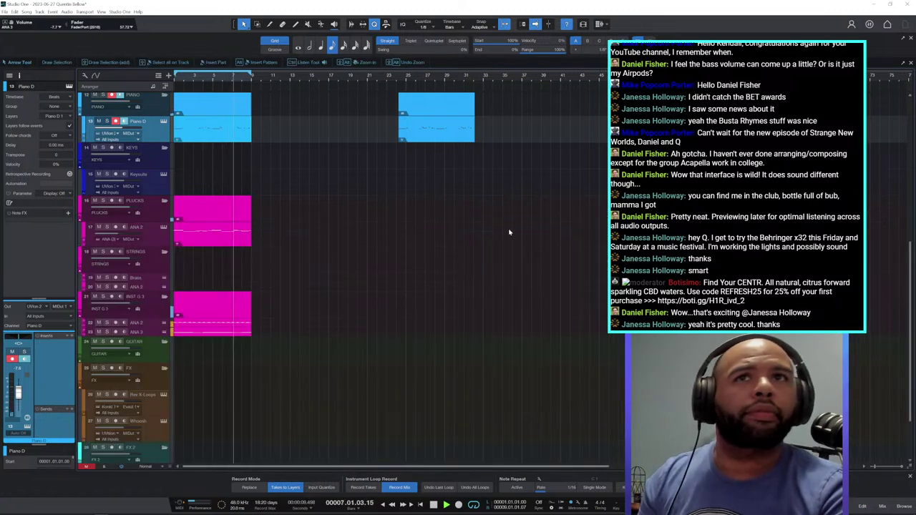
Zoom the arrangement to the eight looped bars and shrink the track heights so every track fits in view.
scroll(510, 232, up, 4)
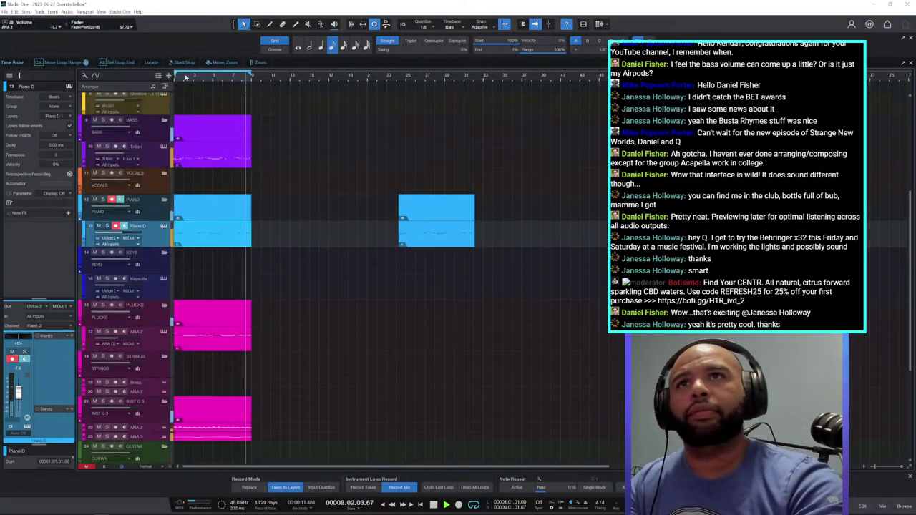
drag(186, 78, 303, 94)
scroll(468, 190, down, 2)
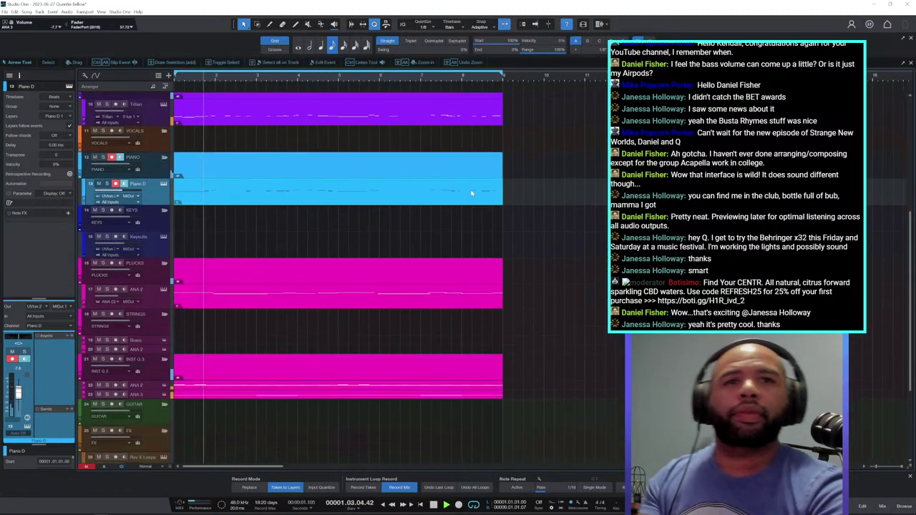
scroll(471, 193, up, 1)
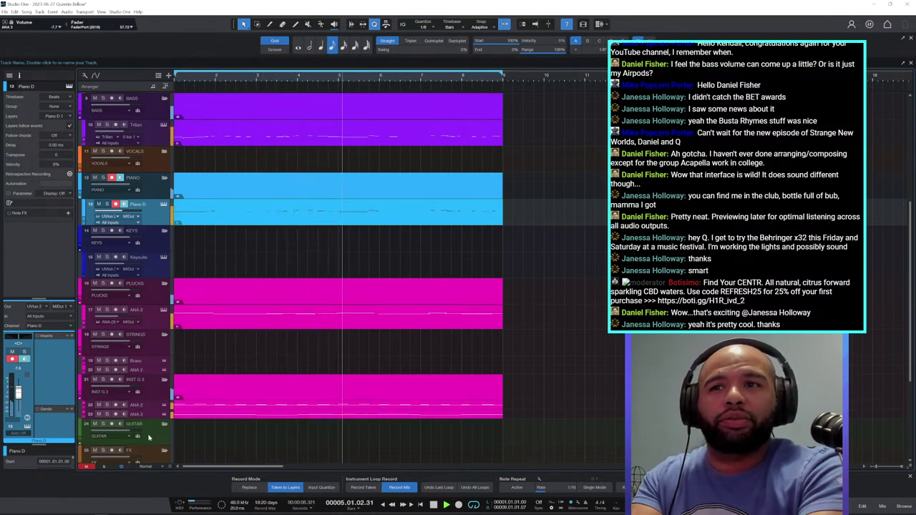
drag(169, 466, 169, 487)
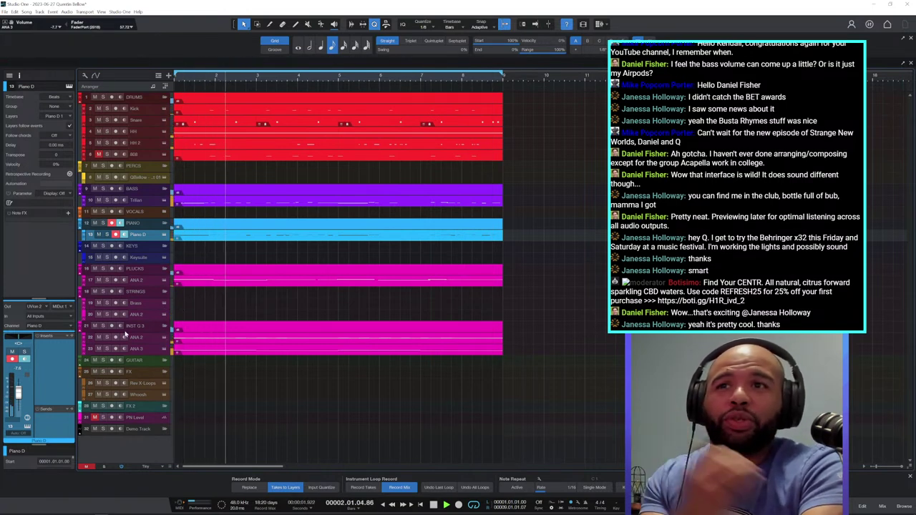
Audition ANA 3 and ANA 2 of the INST G 3 group in solo, briefly adding the ANA 2 pluck part.
click(106, 349)
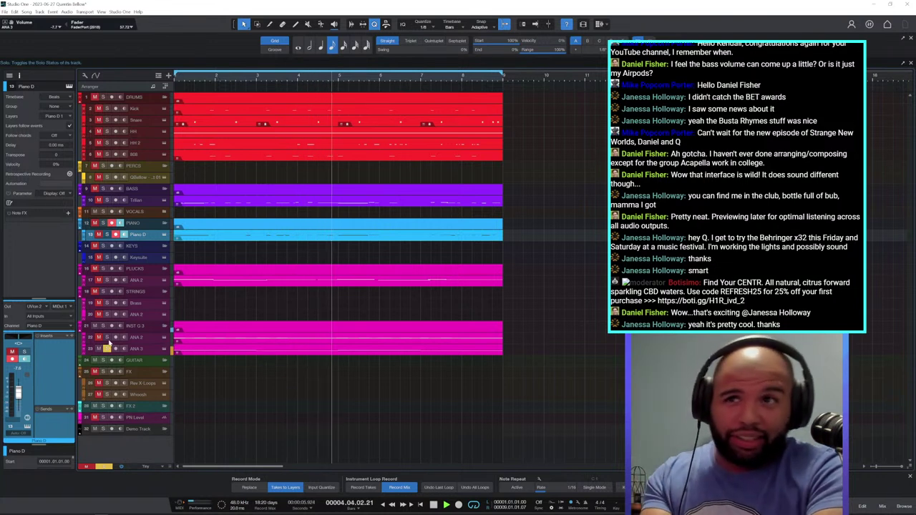
click(107, 338)
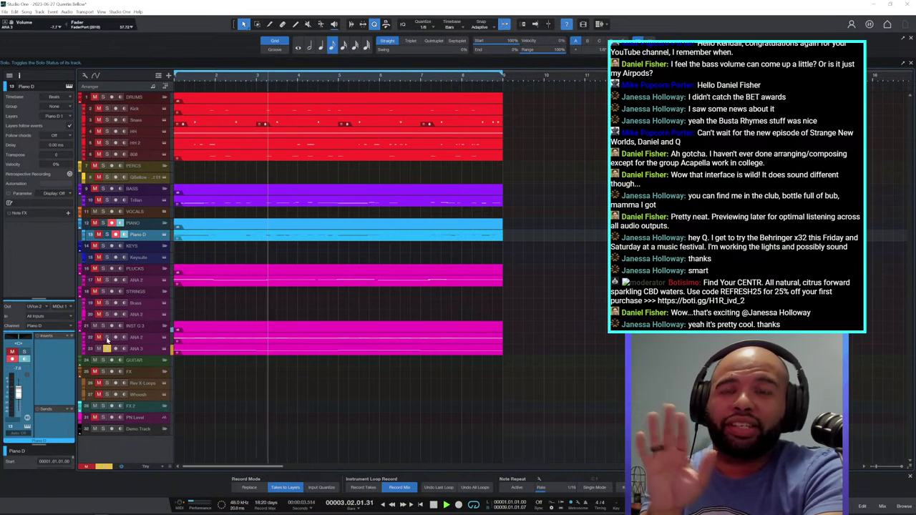
click(108, 338)
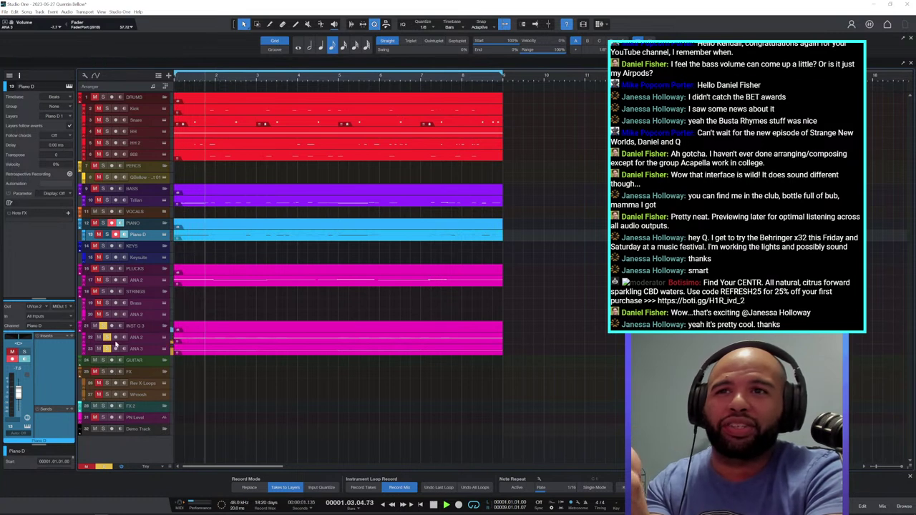
click(108, 280)
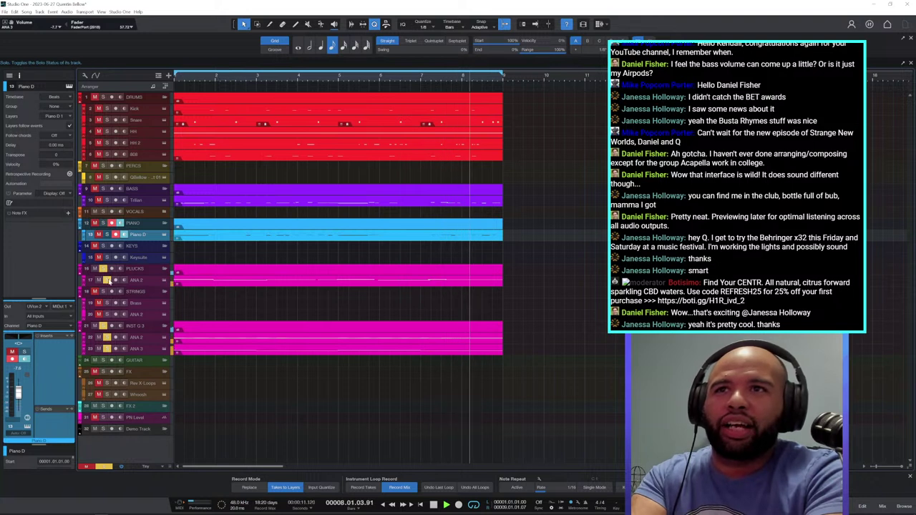
click(107, 281)
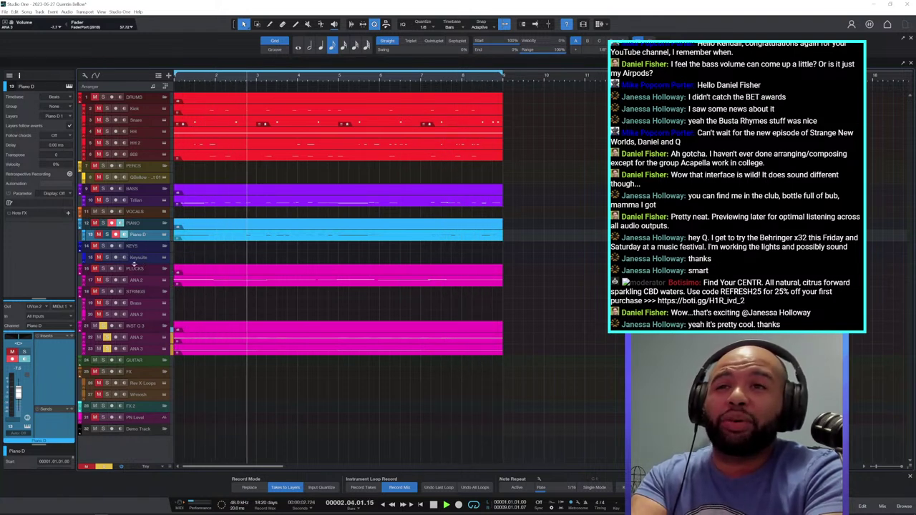
Audition Piano D in solo alongside the INST G 3 parts, switching its solo on and off to compare.
click(107, 235)
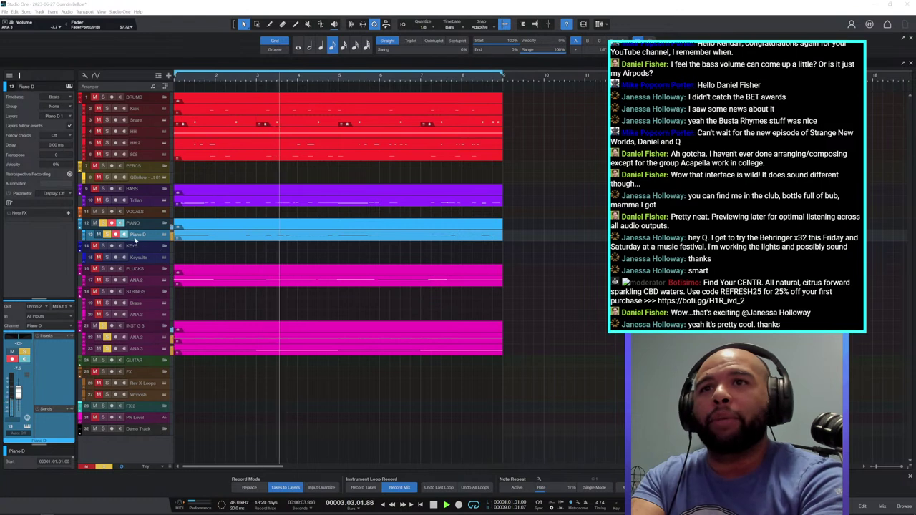
click(107, 235)
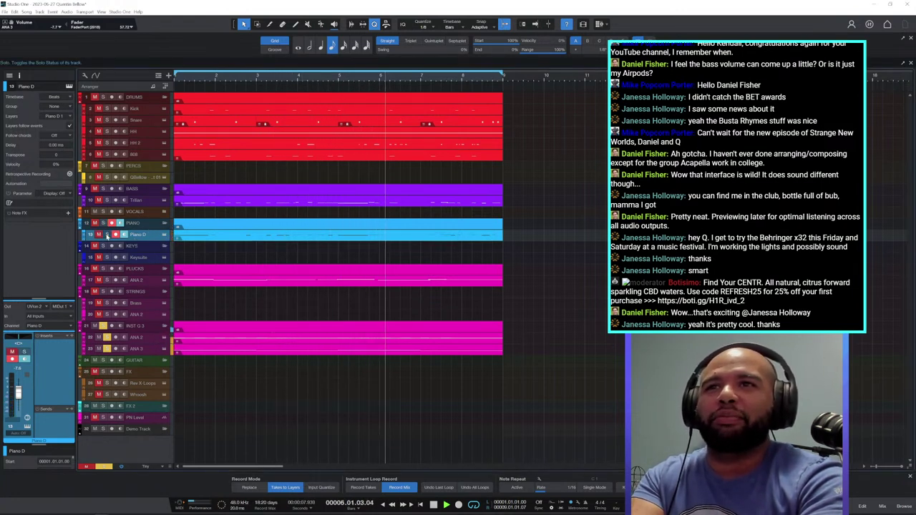
click(106, 235)
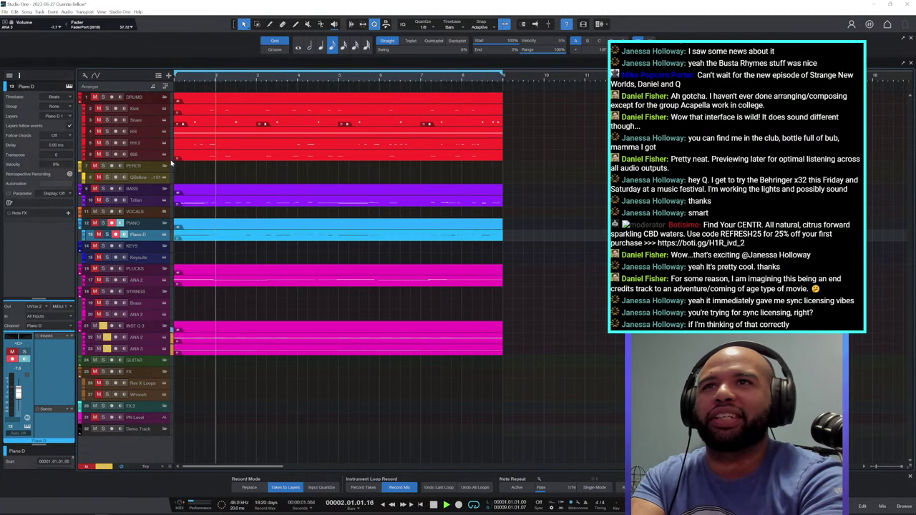
Audition the drum tracks and the ANA 2 pluck together with the INST G 3 parts in solo, selecting 808 and Kick.
click(107, 121)
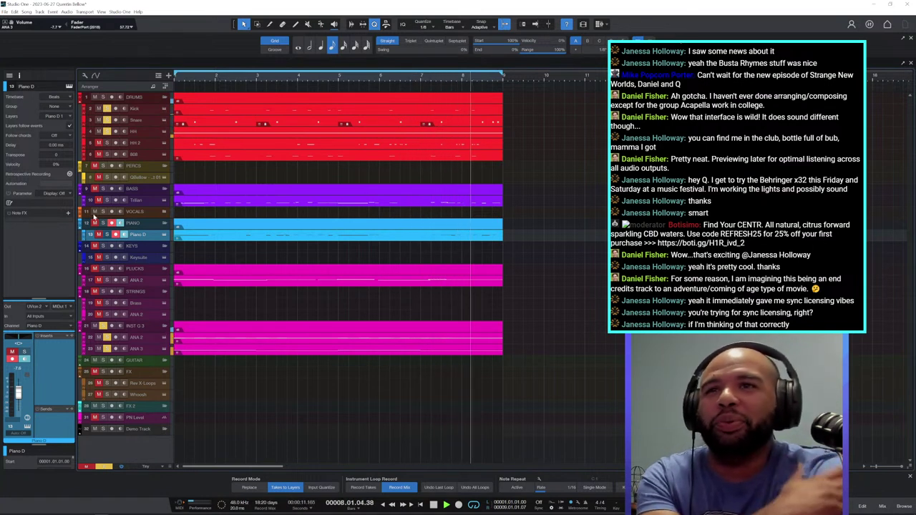
click(110, 281)
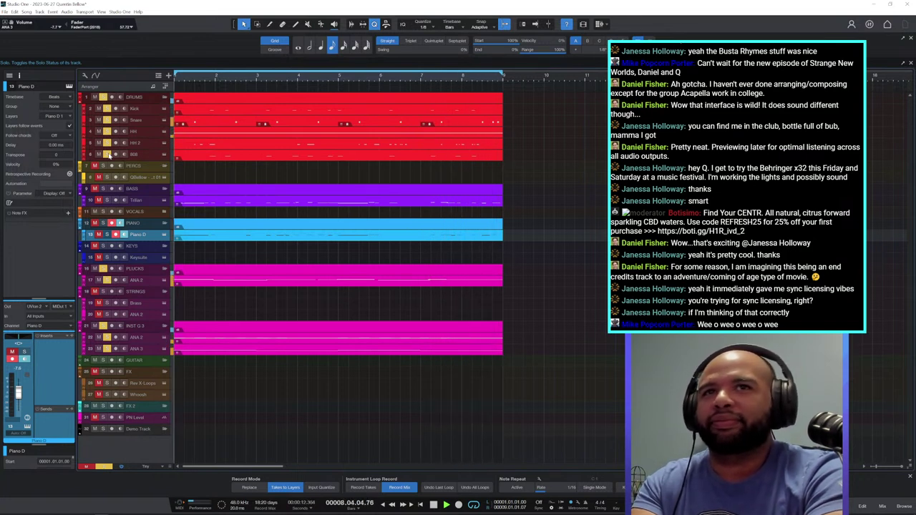
click(150, 155)
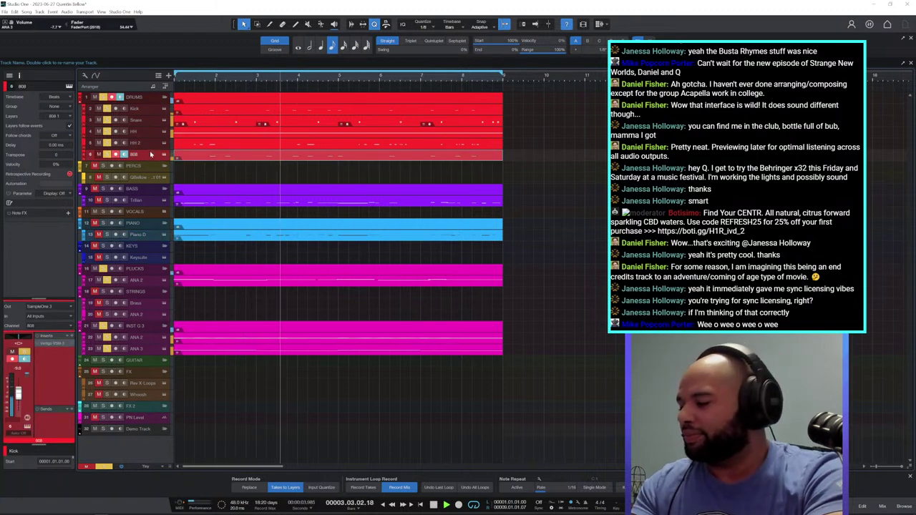
click(148, 111)
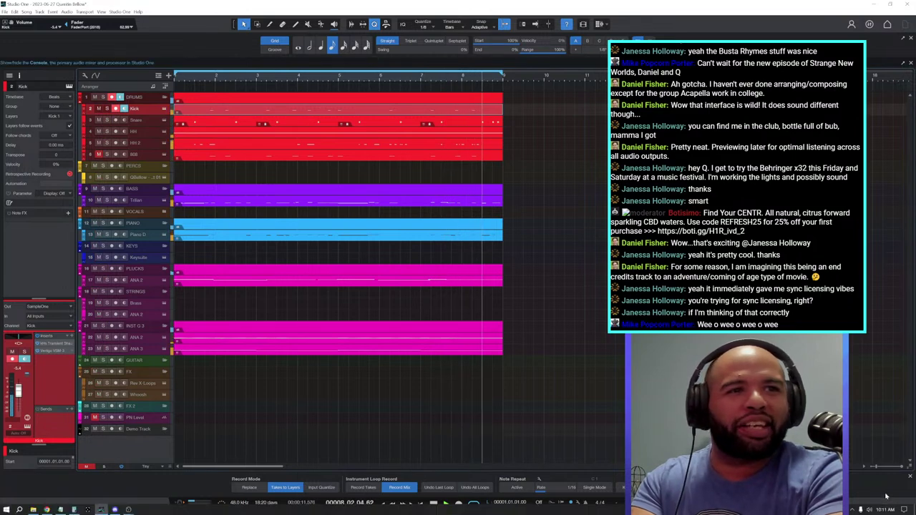
Show the mixing console and expand the Mix Bus, Tape and MAIN OUT channels to reveal their inserts.
click(890, 506)
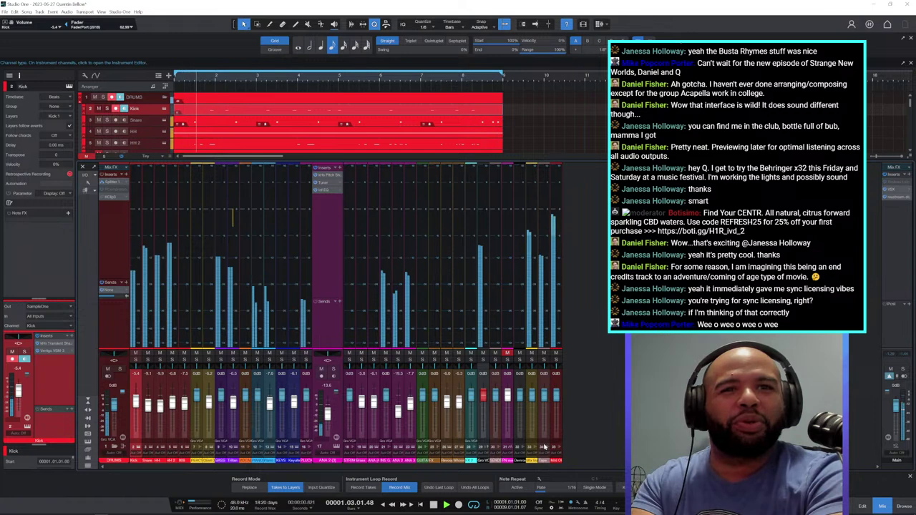
click(545, 377)
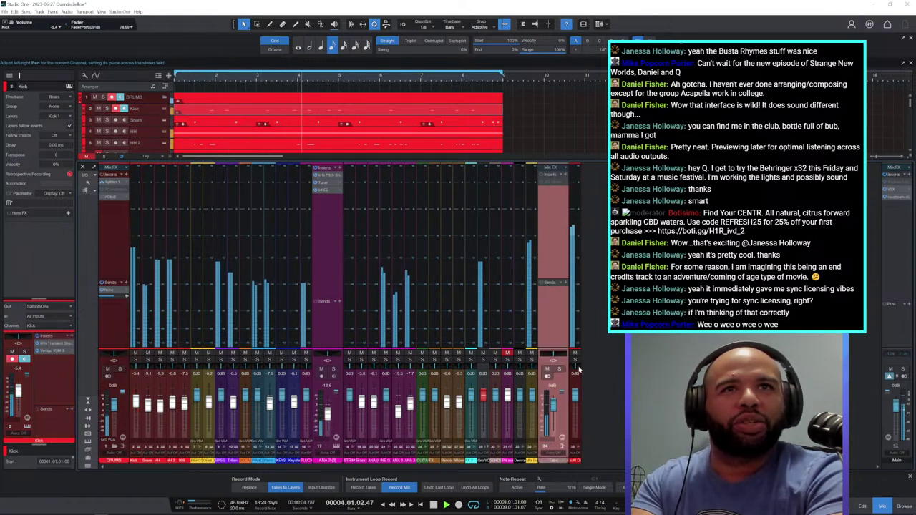
click(538, 381)
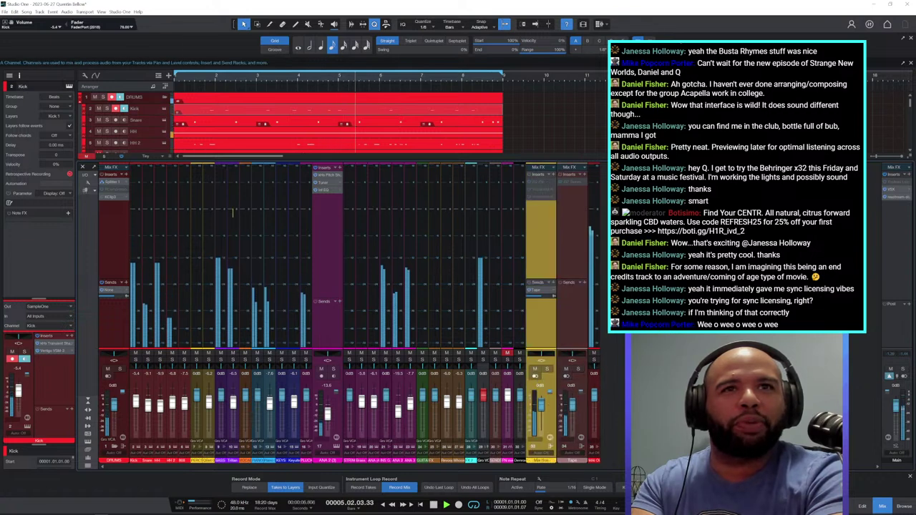
click(599, 394)
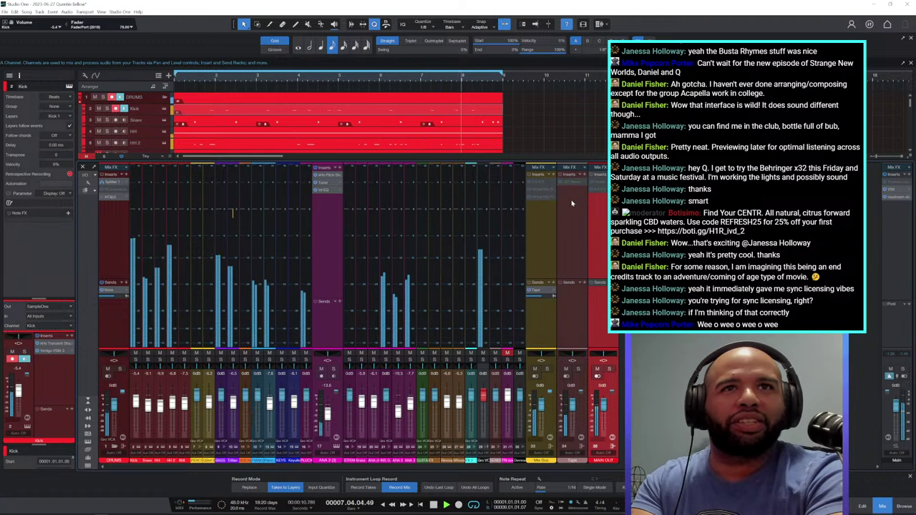
Enable the FG-X 2 insert on the Mix Bus channel and load its Just Glue preset from the 6. Mixbus folder.
right_click(538, 185)
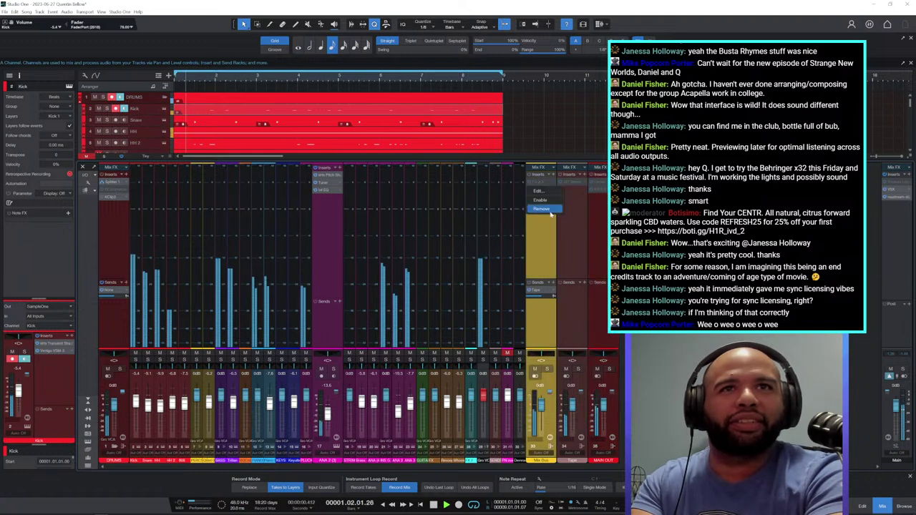
click(549, 209)
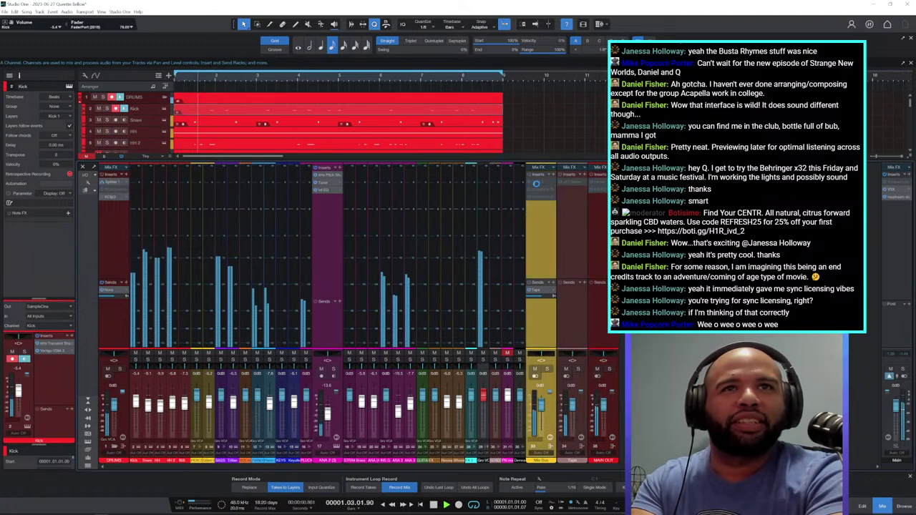
click(540, 184)
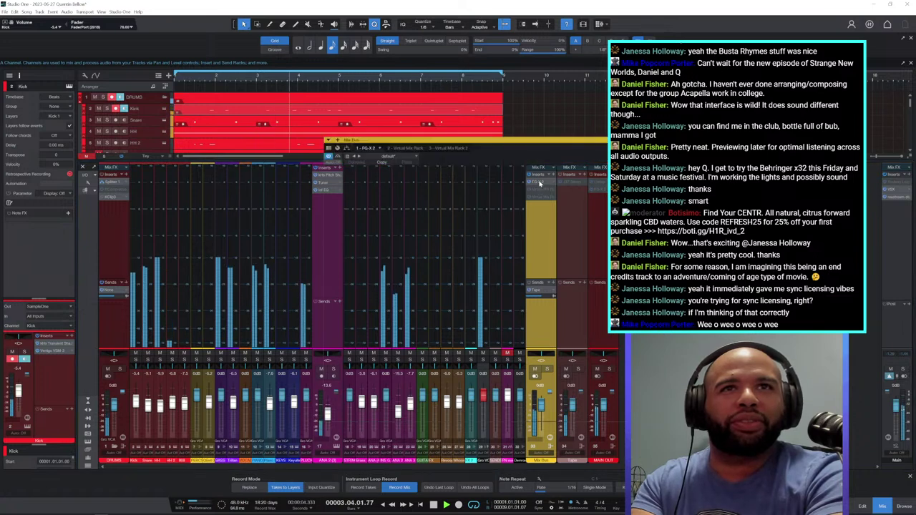
click(398, 176)
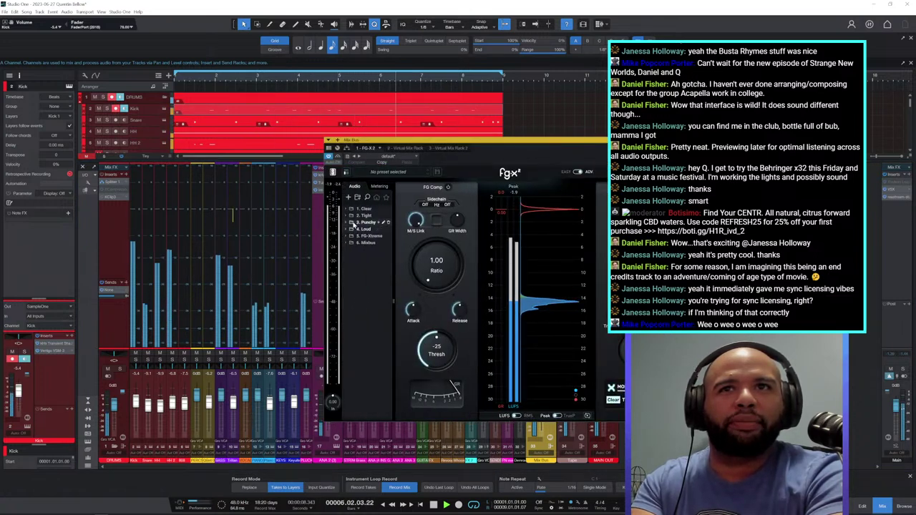
click(349, 243)
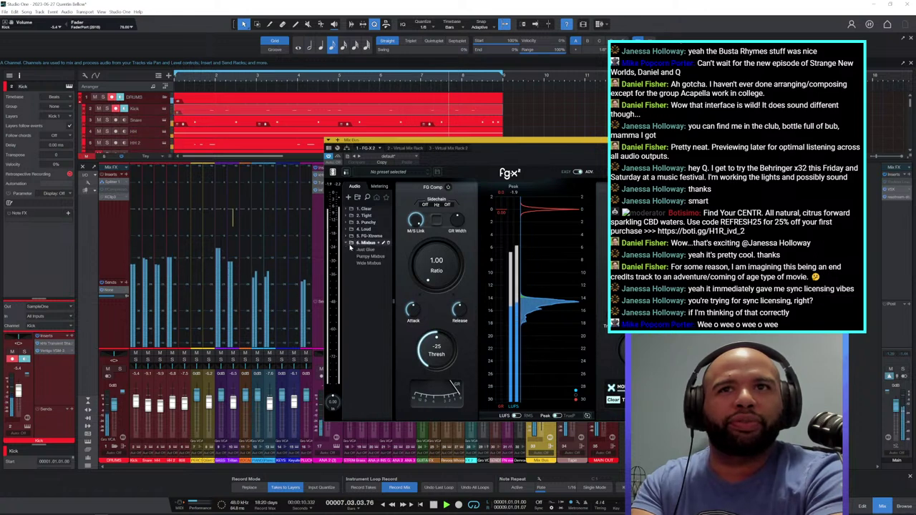
click(358, 249)
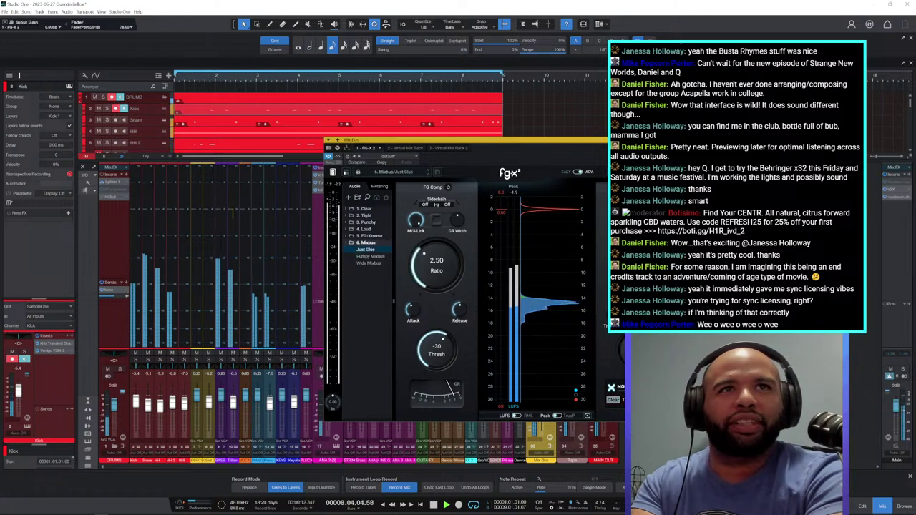
key(Escape)
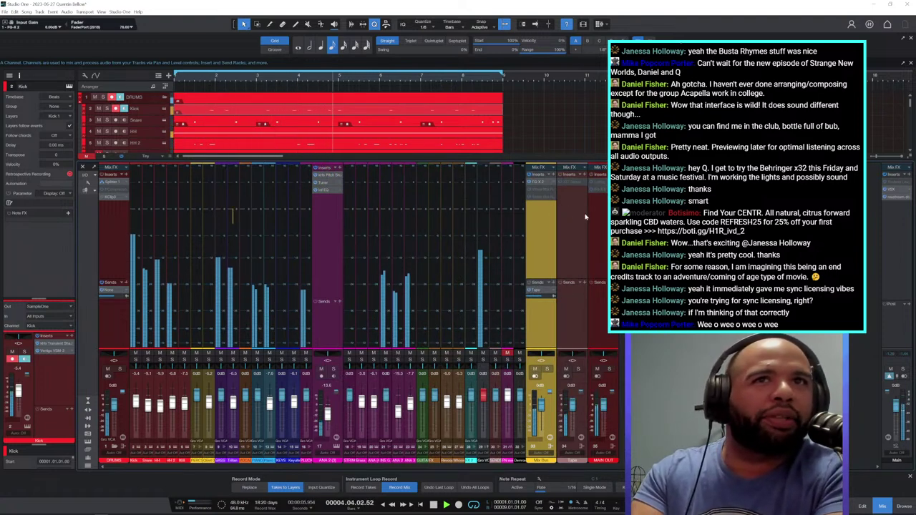
Enable the FG-X 2 insert on the MAIN OUT channel and the J37 insert on the Tape channel.
click(601, 193)
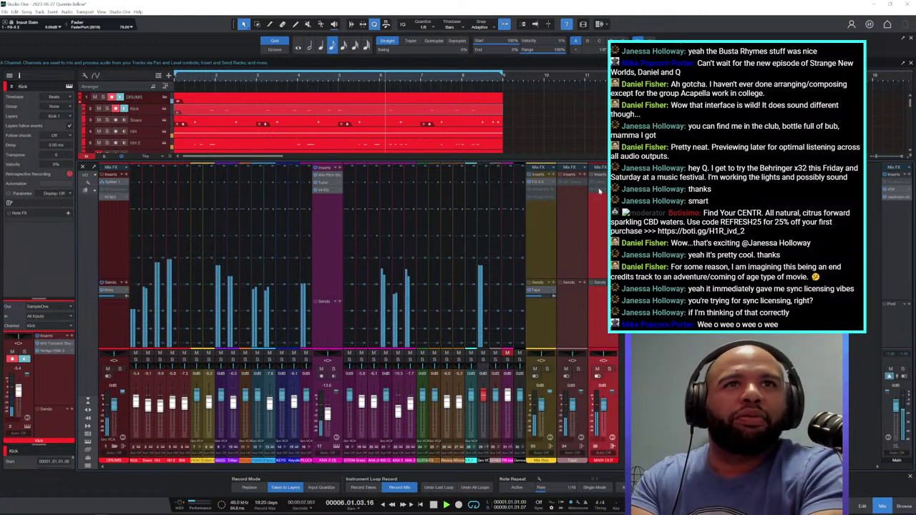
right_click(601, 192)
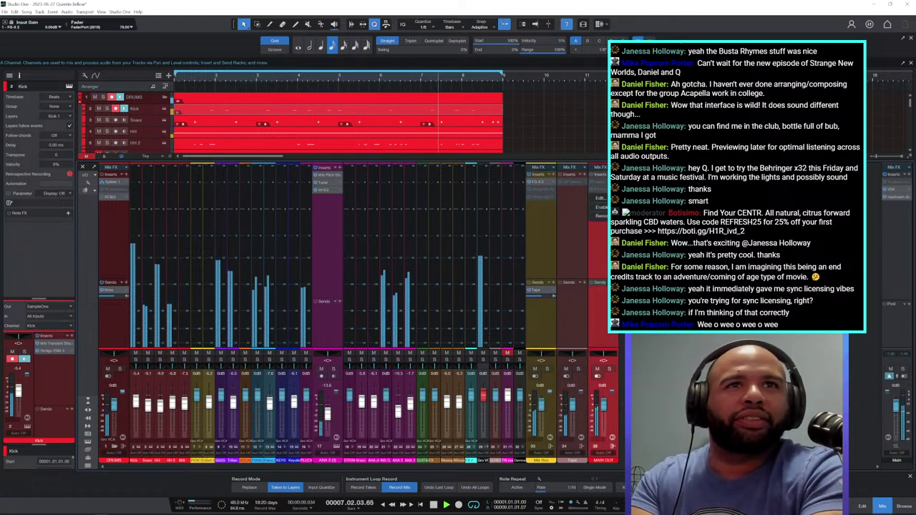
click(600, 207)
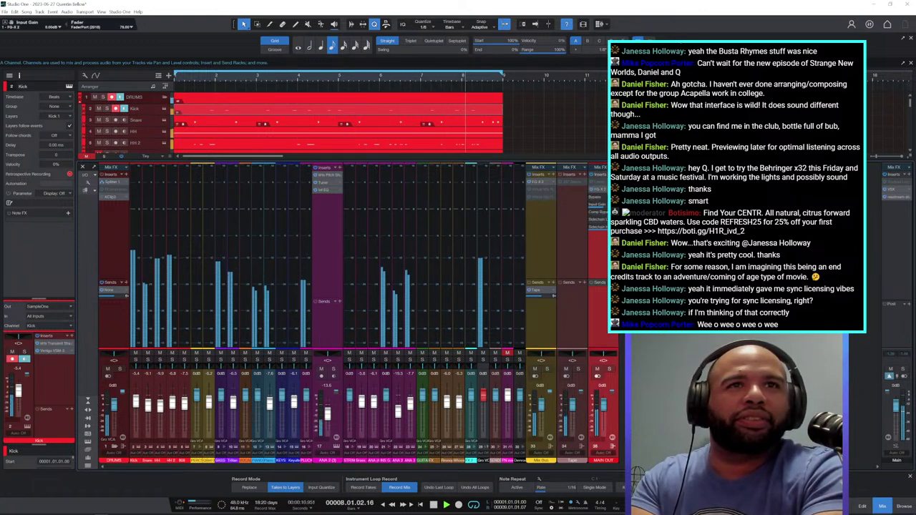
right_click(575, 186)
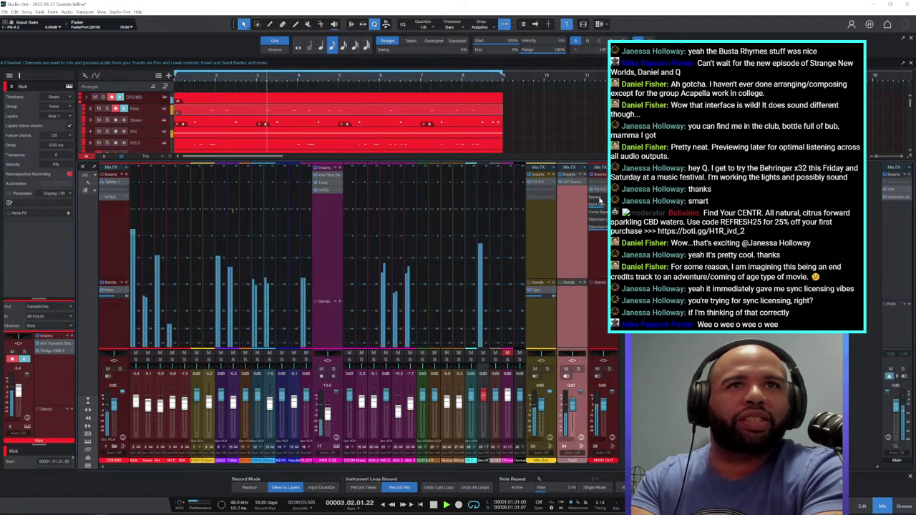
Open the MAIN OUT channel's FG-X 2 plug-in to examine its levels and loudness during playback, and close its window.
click(602, 191)
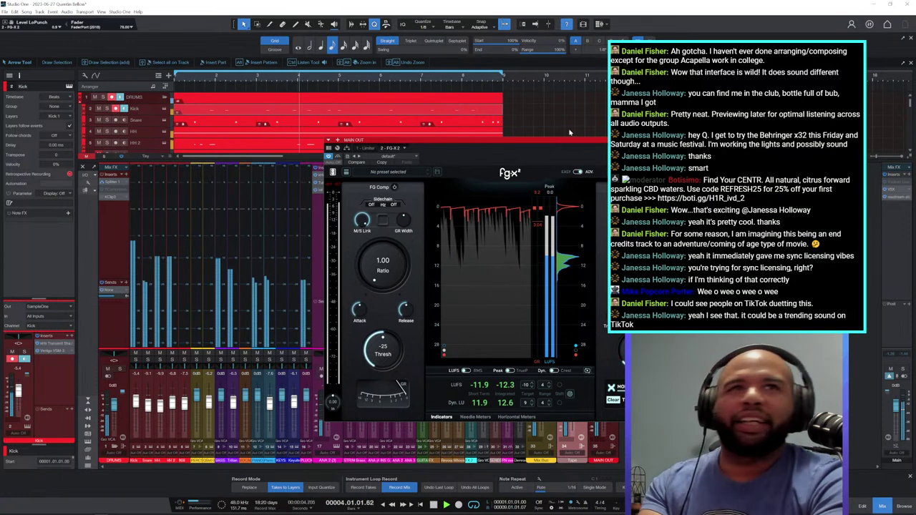
click(692, 140)
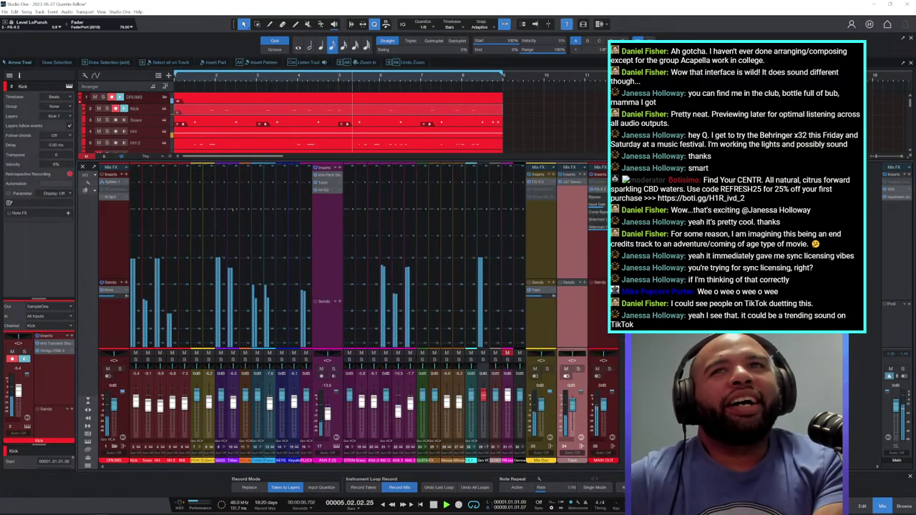
Shrink the mixing console to give the arrangement more height, save the song and stop playback.
drag(607, 163, 607, 292)
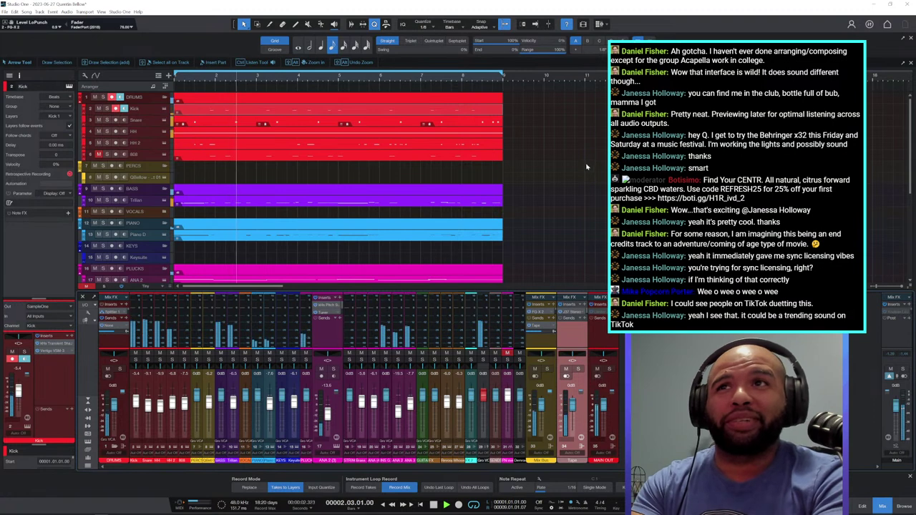
key(ctrl+s)
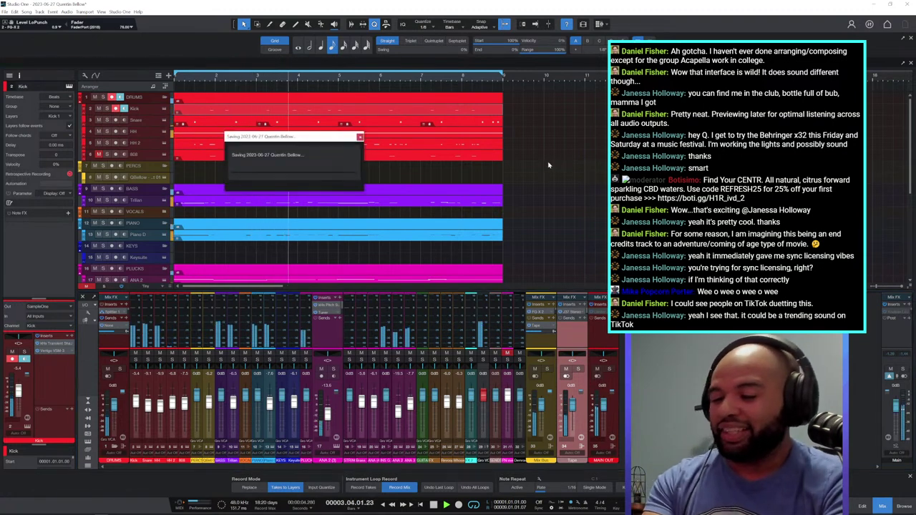
key(space)
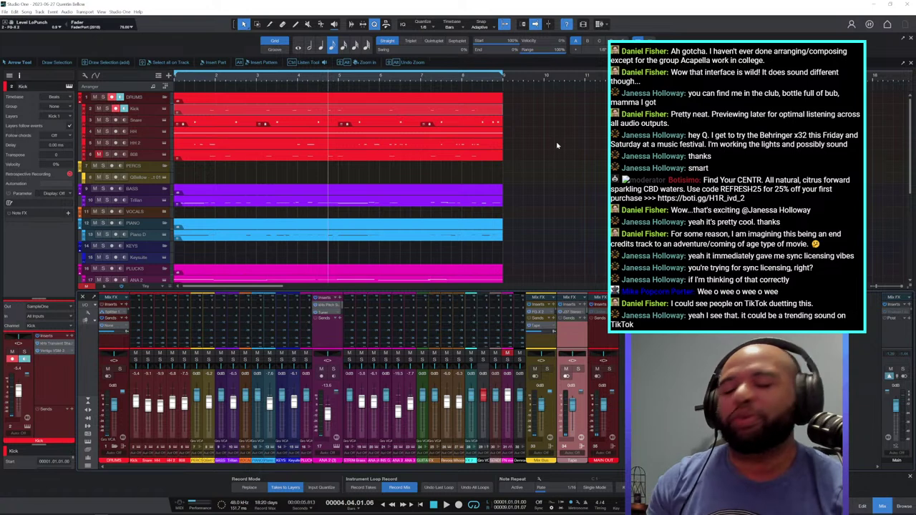
Play the full beat again from the start of bar 1.
key(space)
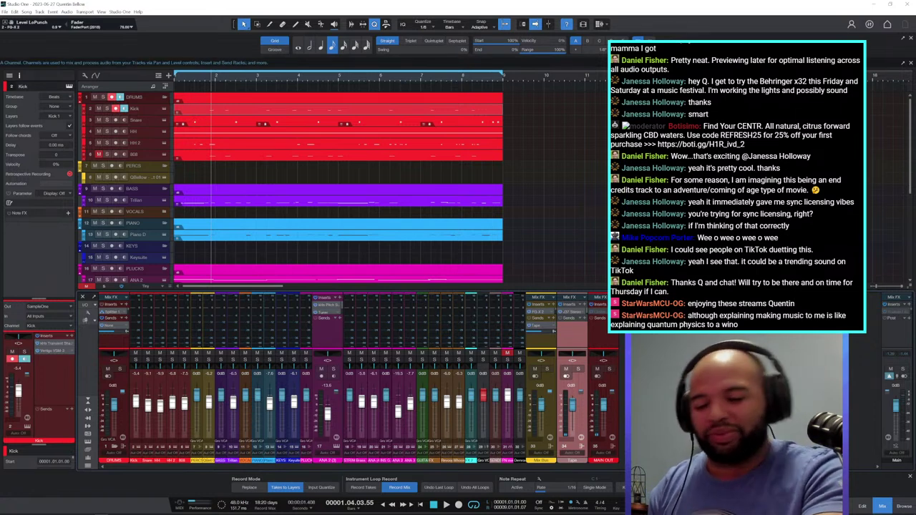
key(space)
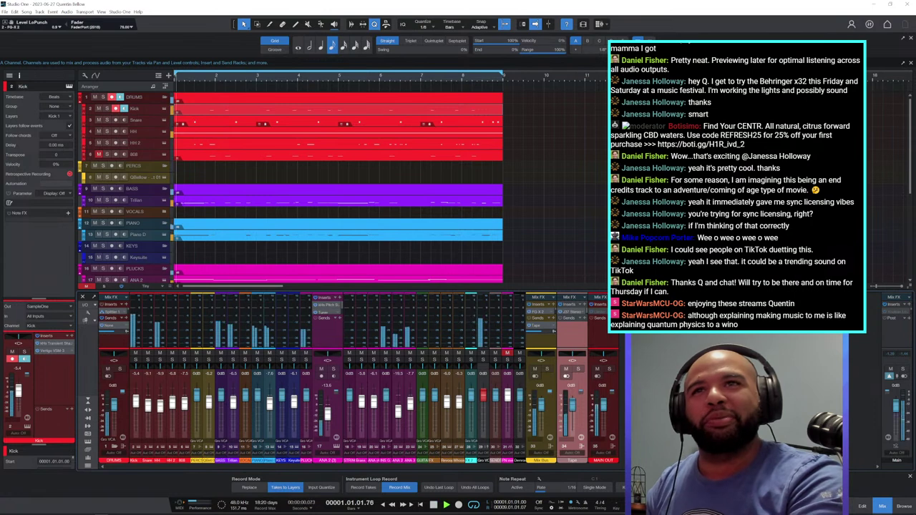